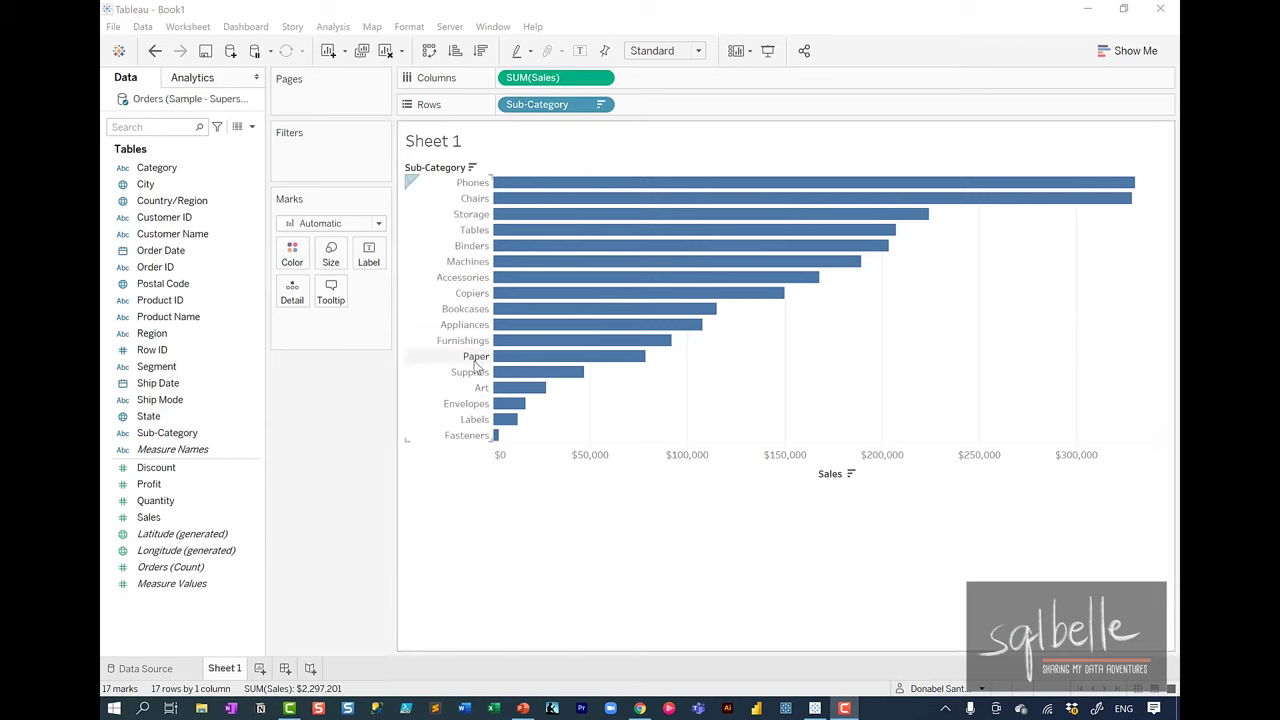
Step: Select the Paper, Supplies, Art, Envelopes, Labels and Fasteners row headers in the Sales by Sub-Category bar chart
mouse_move(477, 366)
left_click_drag(476, 365, 470, 440)
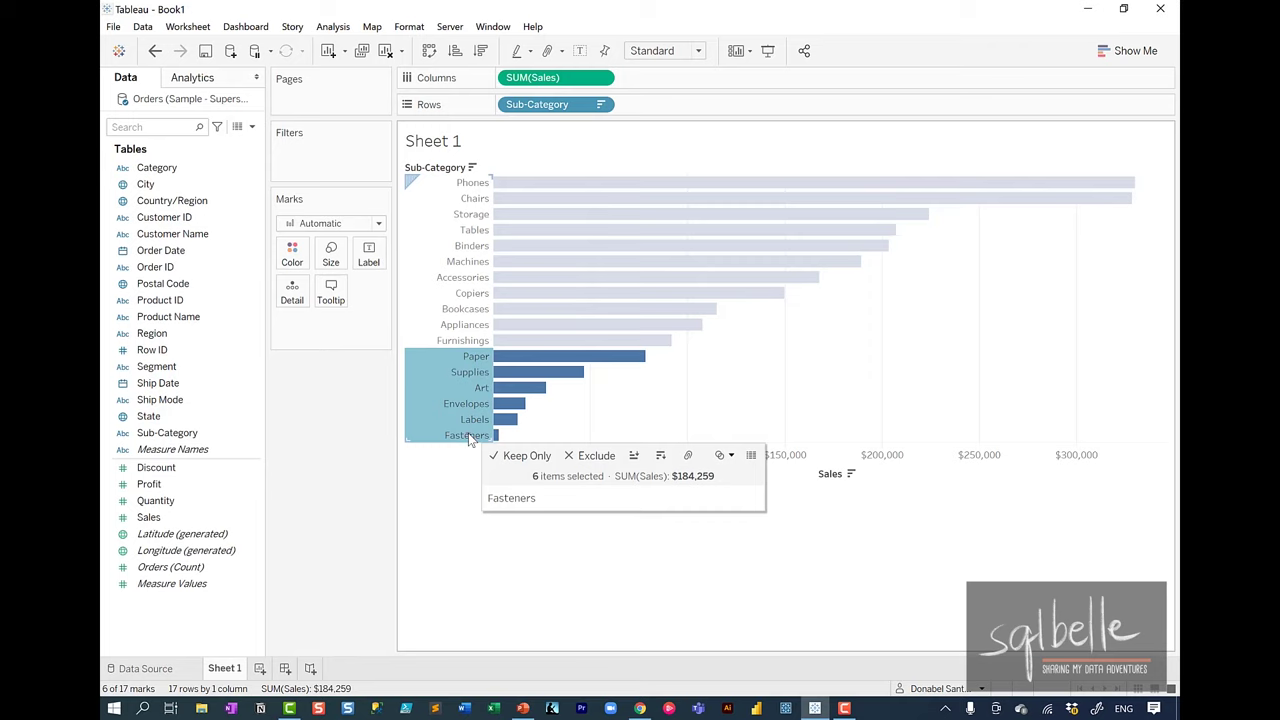
key("ctrl+2")
mouse_move(694, 428)
left_mouse_down()
mouse_move(682, 468)
mouse_move(702, 426)
left_mouse_up()
mouse_move(560, 24)
left_mouse_down()
mouse_move(648, 204)
mouse_move(688, 400)
mouse_move(700, 390)
left_mouse_up()
left_click_drag(586, 80, 614, 56)
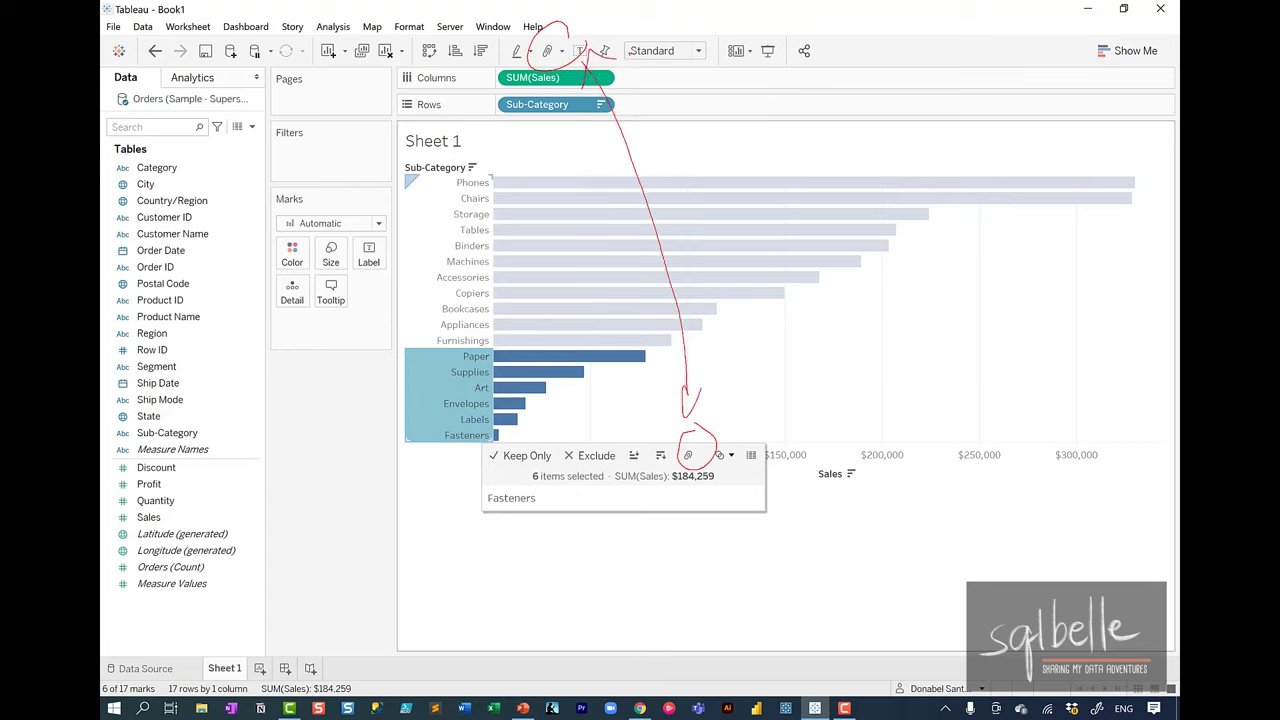
key("Escape")
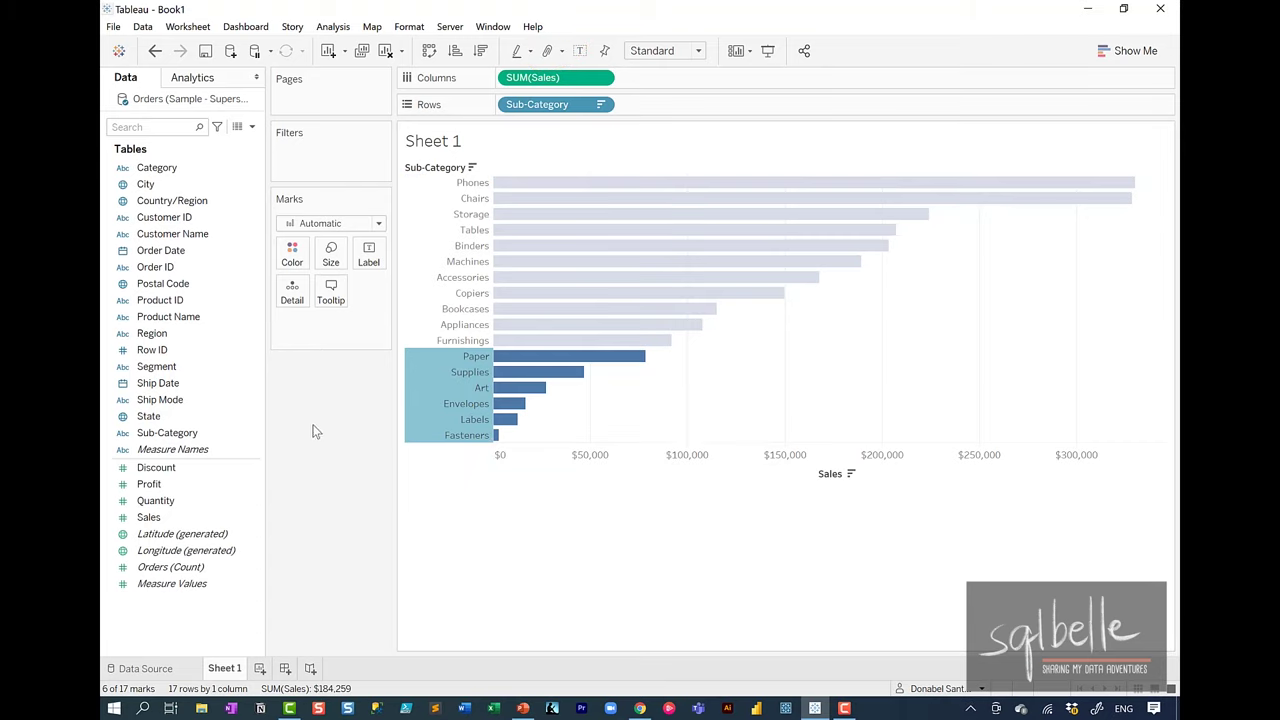
right_click(442, 393)
mouse_move(530, 437)
left_mouse_down()
mouse_move(510, 440)
mouse_move(524, 474)
mouse_move(522, 430)
left_mouse_up()
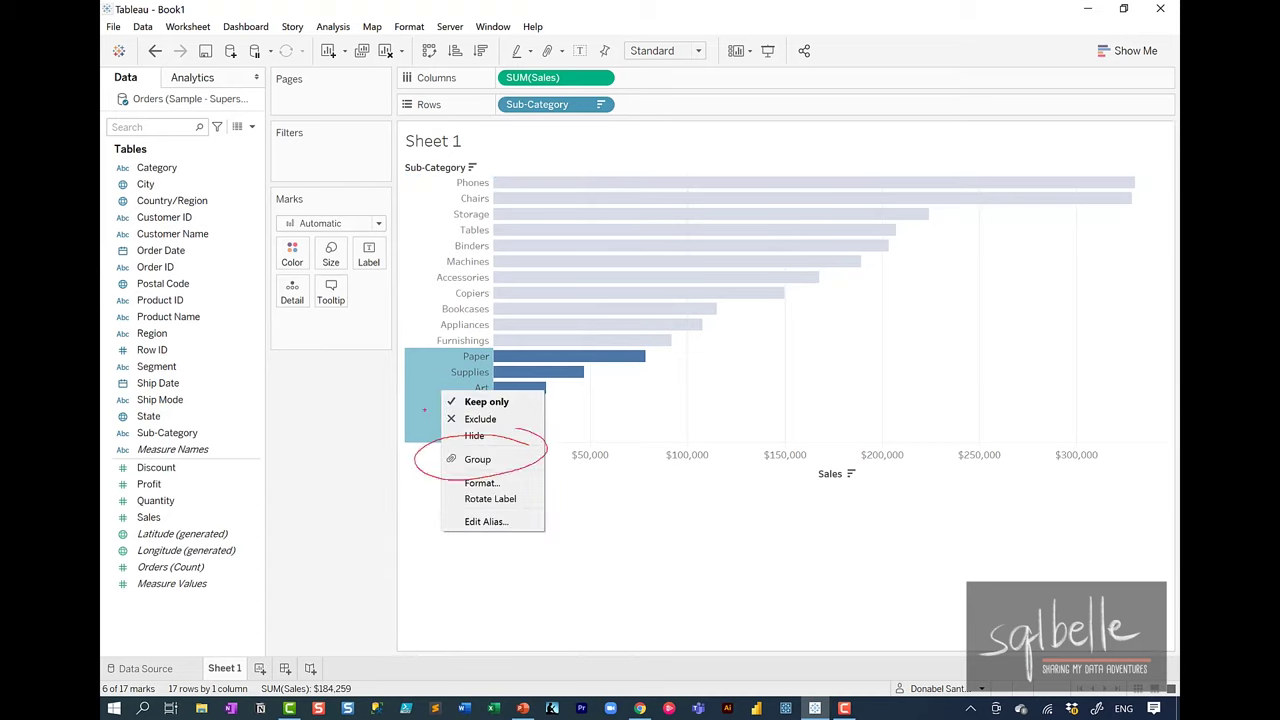
key("Escape")
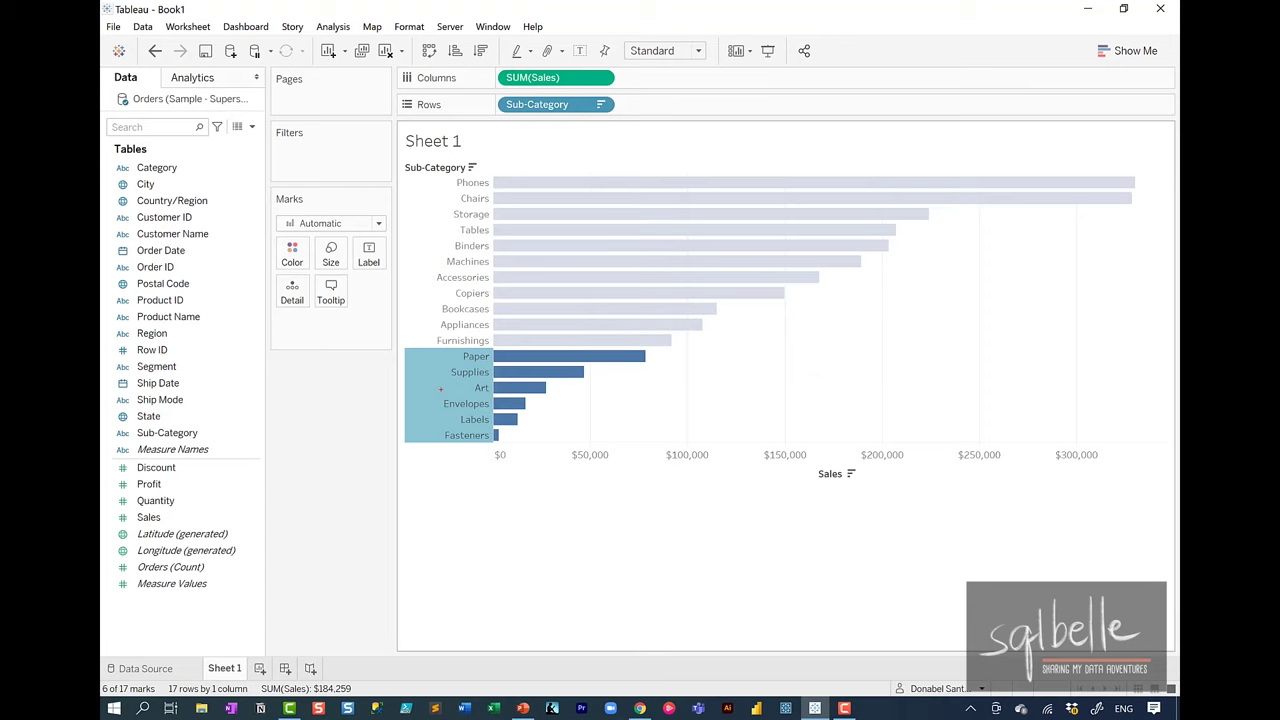
mouse_move(230, 373)
left_mouse_down()
mouse_move(108, 428)
mouse_move(236, 374)
left_mouse_up()
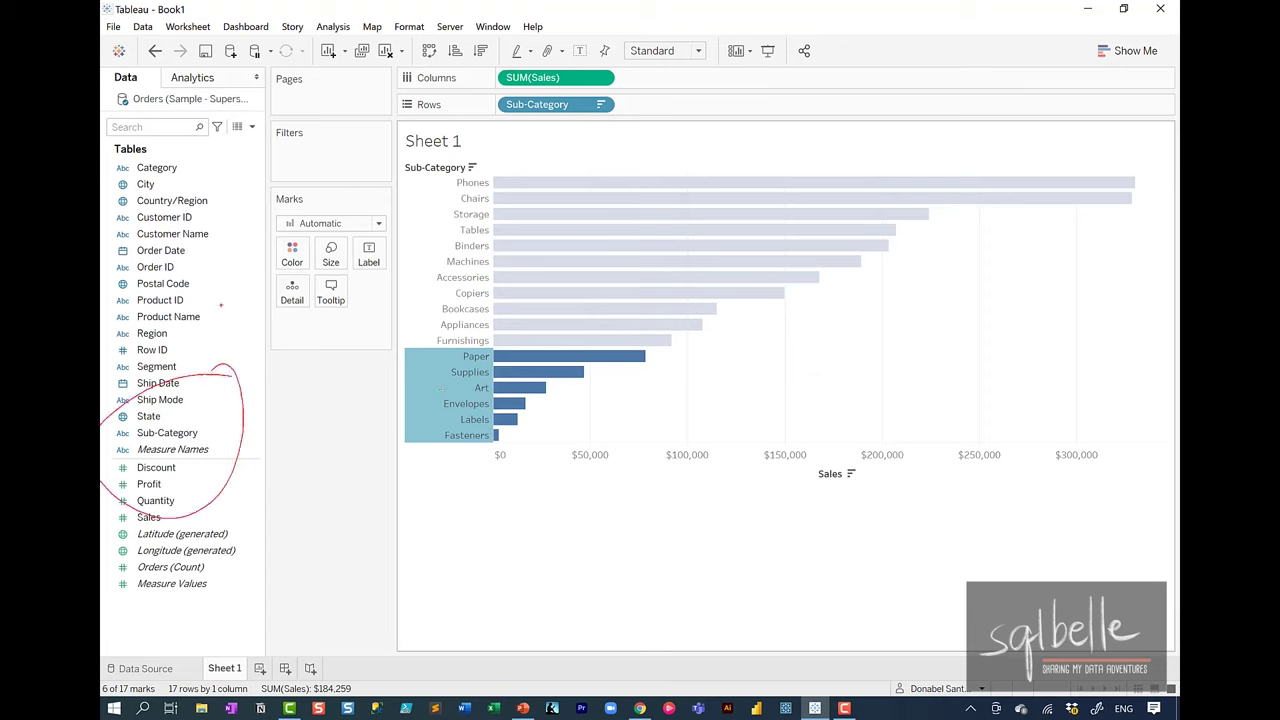
mouse_move(631, 103)
left_mouse_down()
mouse_move(534, 130)
mouse_move(630, 97)
left_mouse_up()
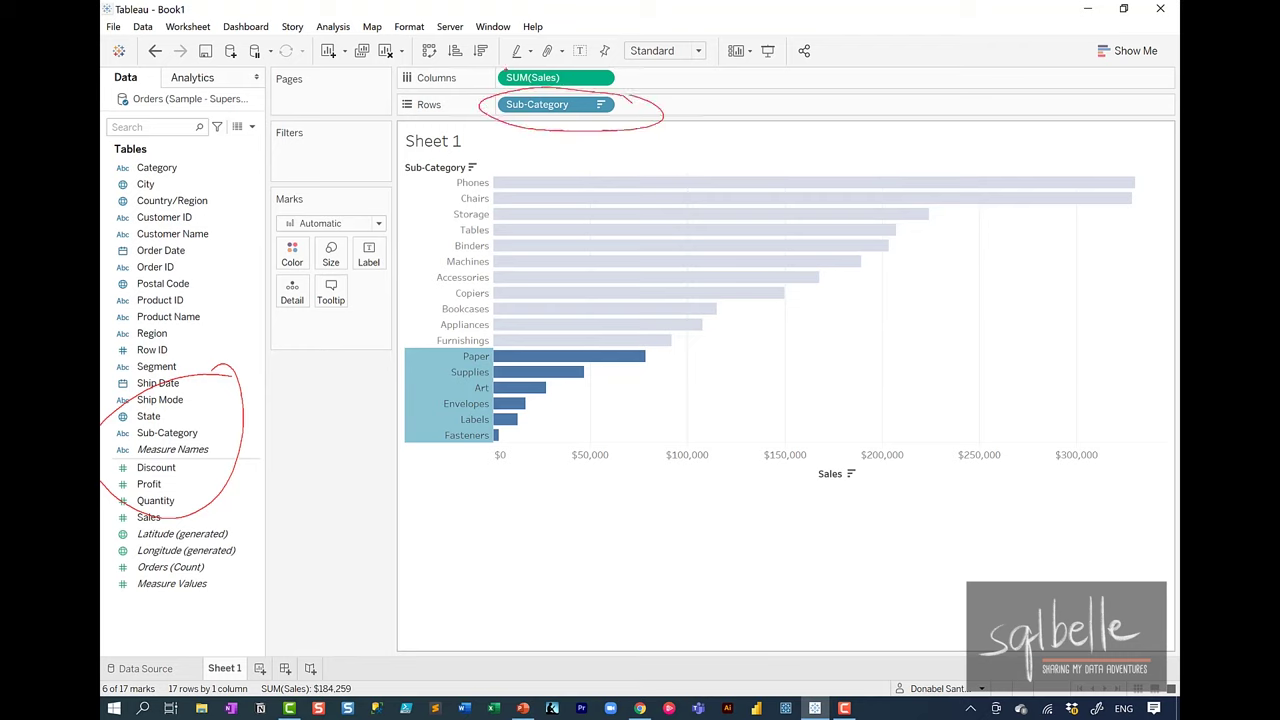
key("Escape")
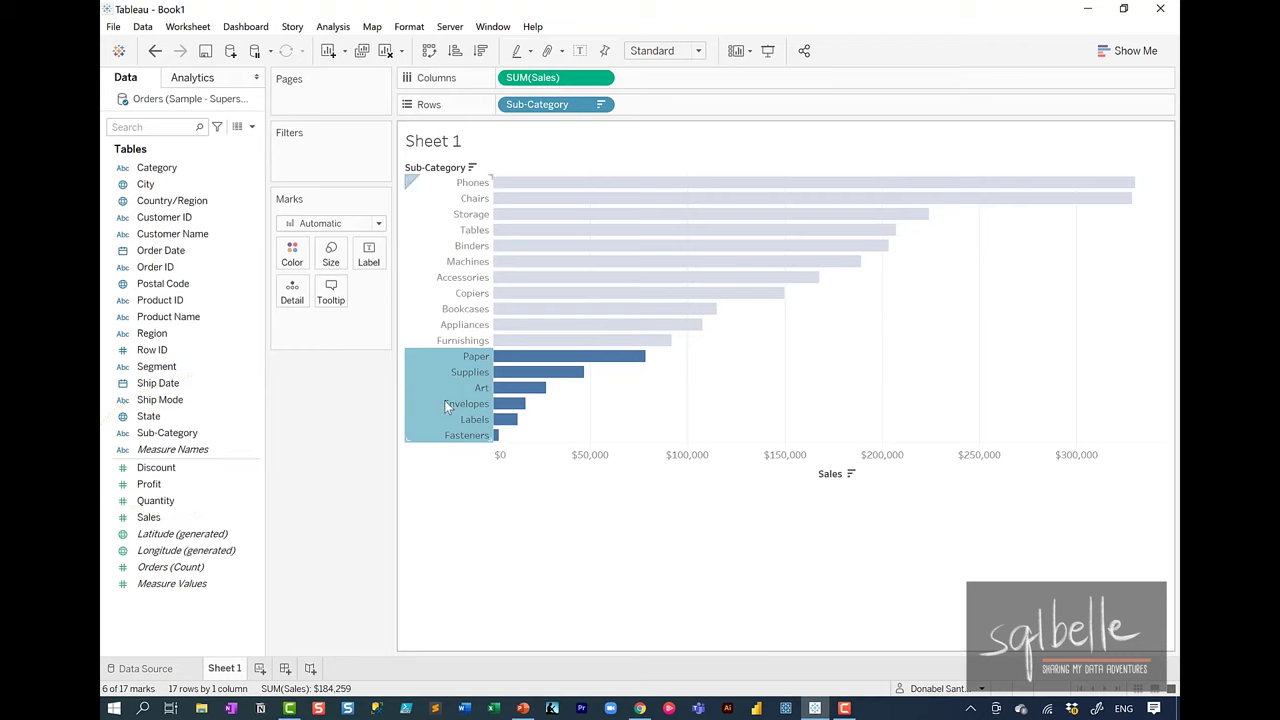
Step: Group the selected sub-categories Paper through Fasteners into a single member of the bar chart
mouse_move(446, 403)
left_click(665, 426)
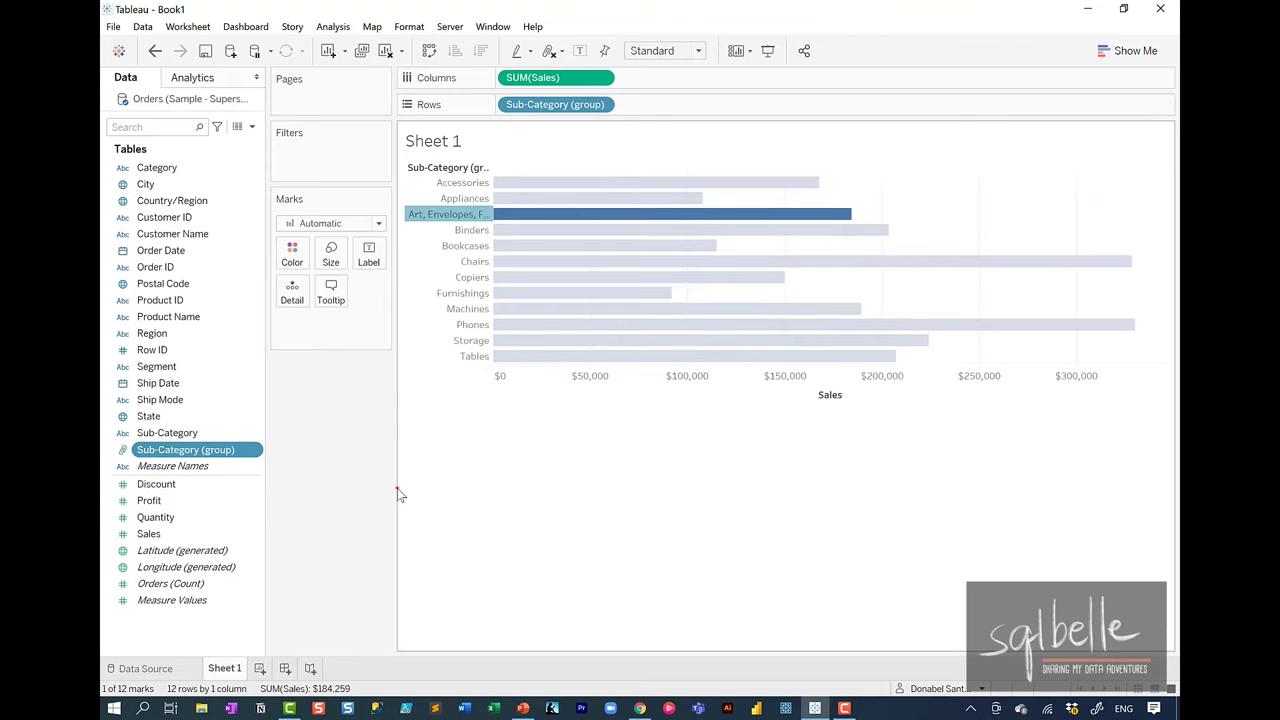
mouse_move(270, 420)
left_mouse_down()
mouse_move(206, 422)
mouse_move(286, 455)
mouse_move(262, 421)
left_mouse_up()
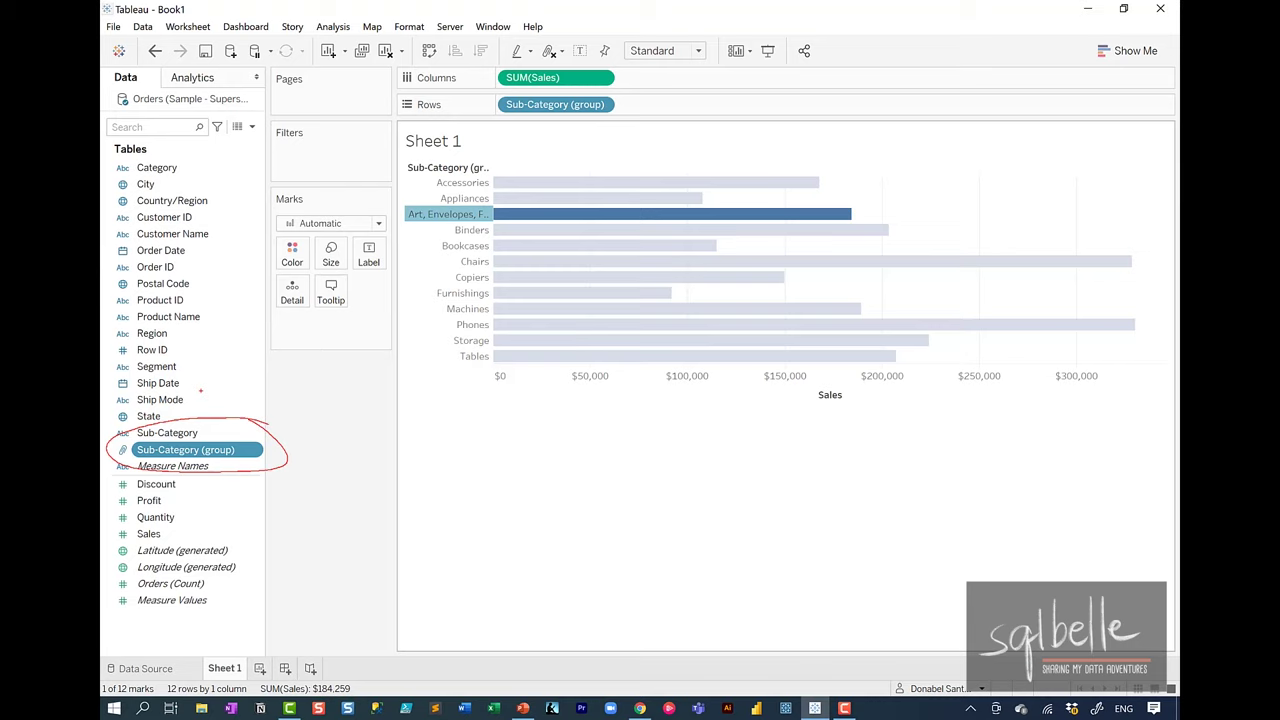
mouse_move(490, 203)
left_mouse_down()
mouse_move(460, 229)
mouse_move(493, 209)
left_mouse_up()
mouse_move(832, 201)
left_mouse_down()
mouse_move(730, 196)
mouse_move(500, 238)
mouse_move(744, 202)
left_mouse_up()
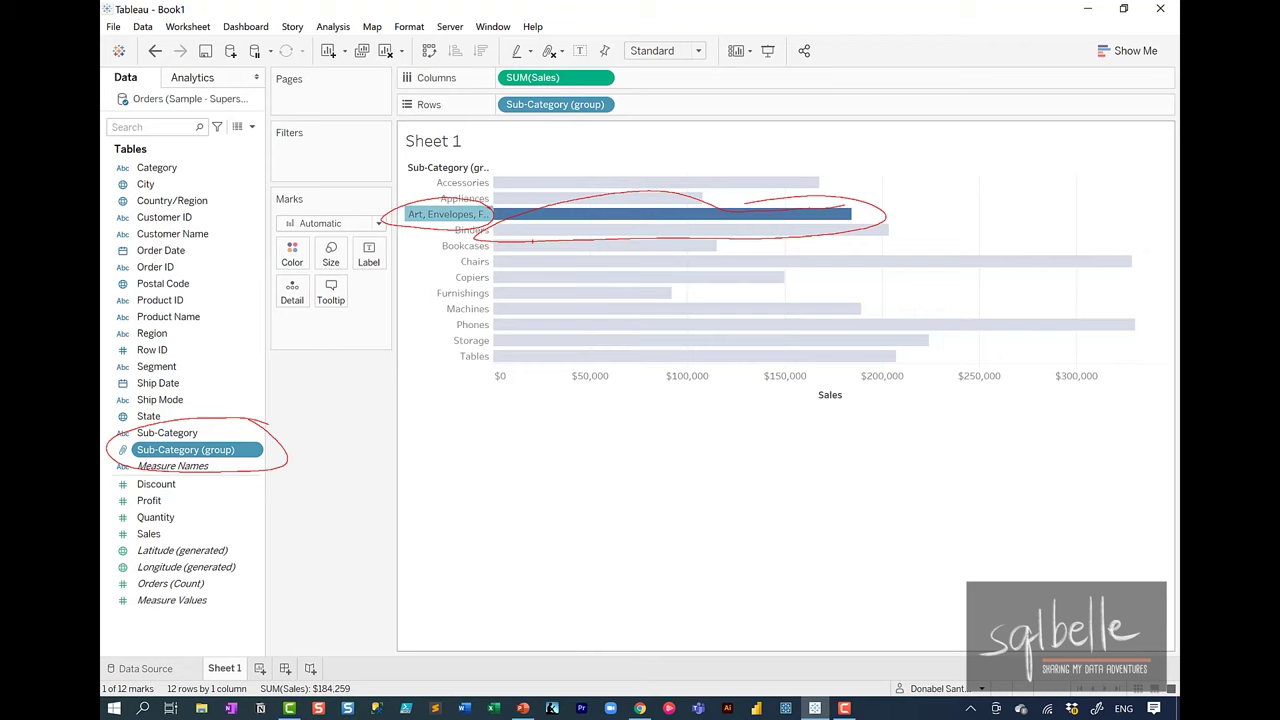
mouse_move(614, 102)
left_mouse_down()
mouse_move(576, 124)
mouse_move(630, 100)
left_mouse_up()
mouse_move(230, 442)
left_mouse_down()
mouse_move(268, 370)
mouse_move(512, 110)
mouse_move(500, 112)
left_mouse_up()
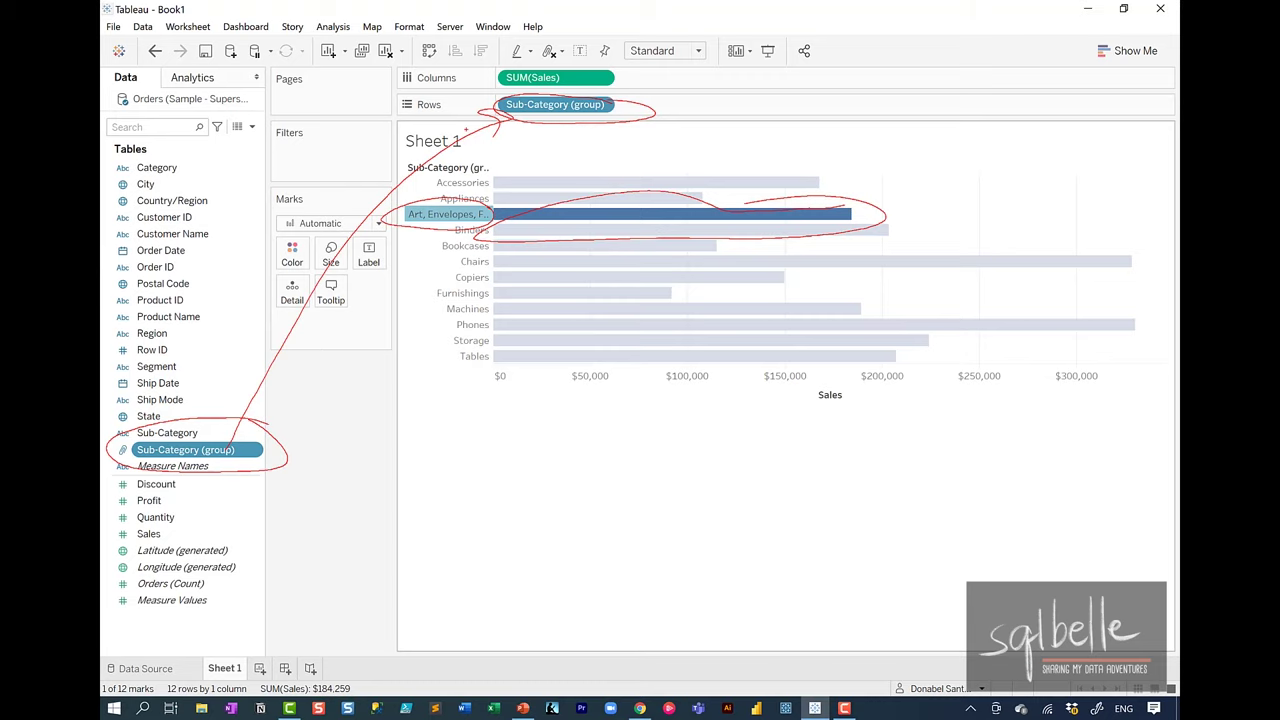
key("Escape")
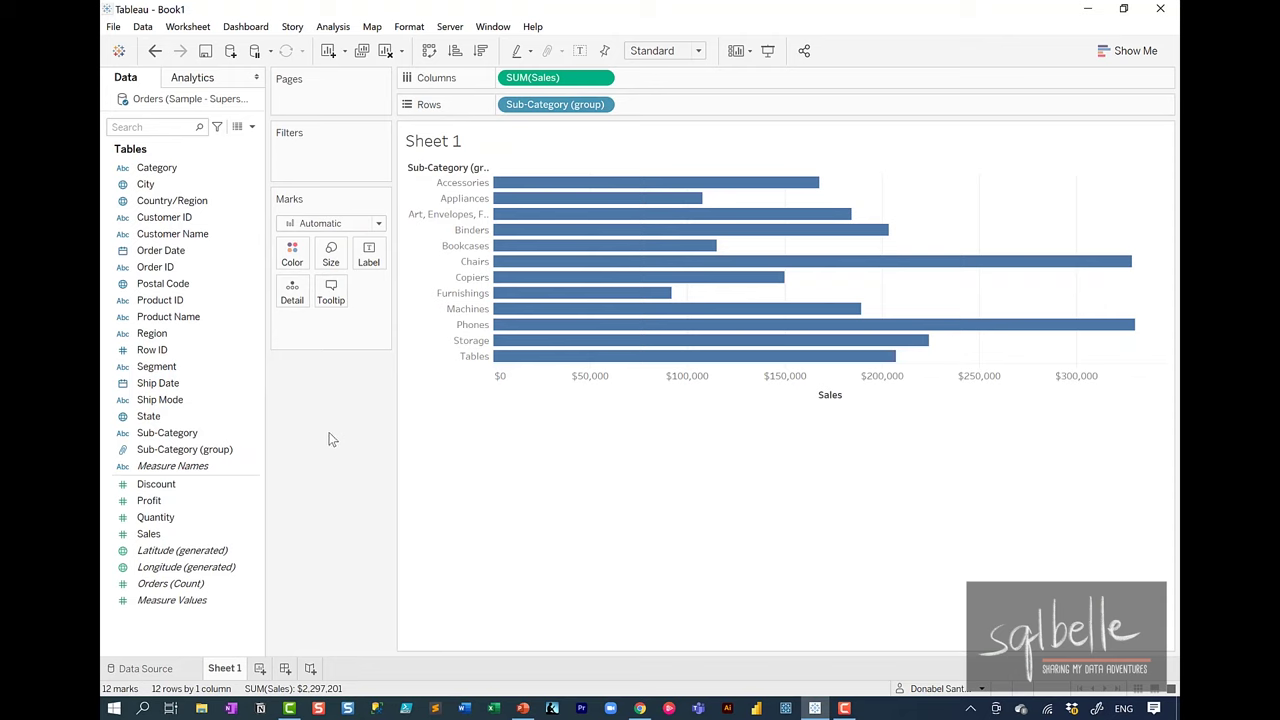
Step: Add the Sub-Category field to Rows after Sub-Category (group) to break each group down into its members
left_click_drag(167, 433, 780, 114)
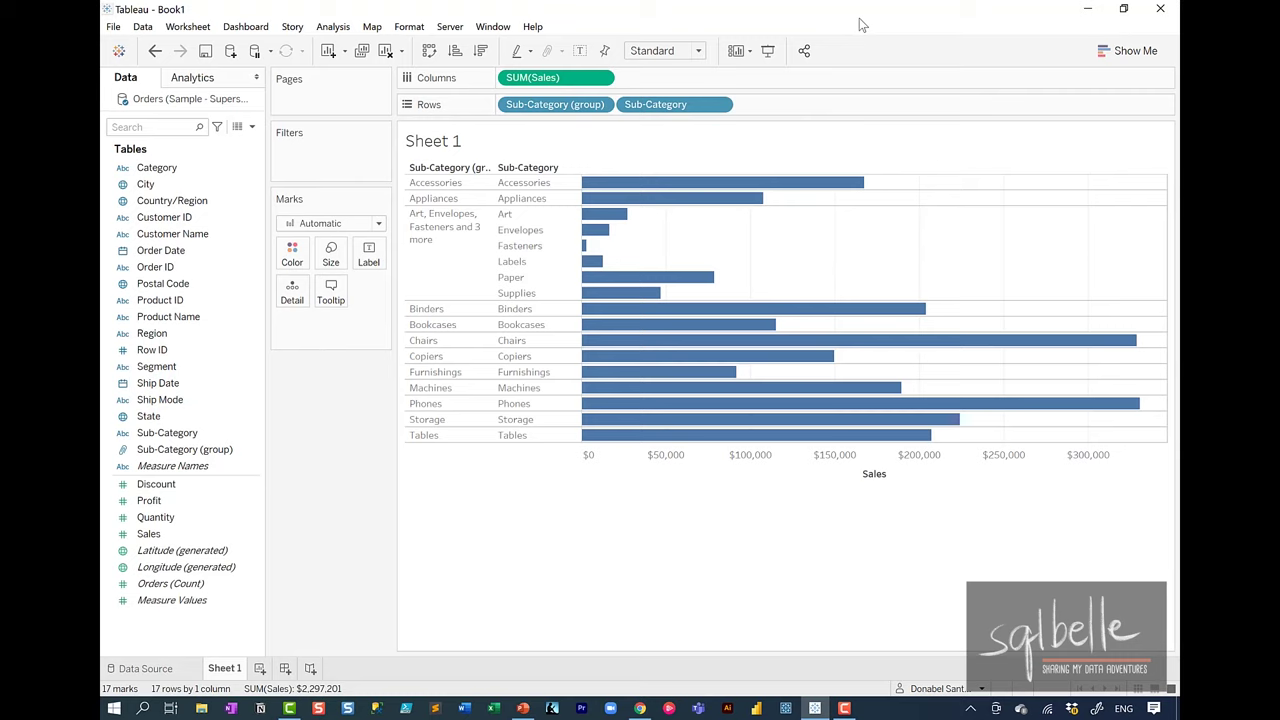
key("ctrl+2")
mouse_move(490, 200)
left_mouse_down()
mouse_move(453, 205)
mouse_move(492, 192)
left_mouse_up()
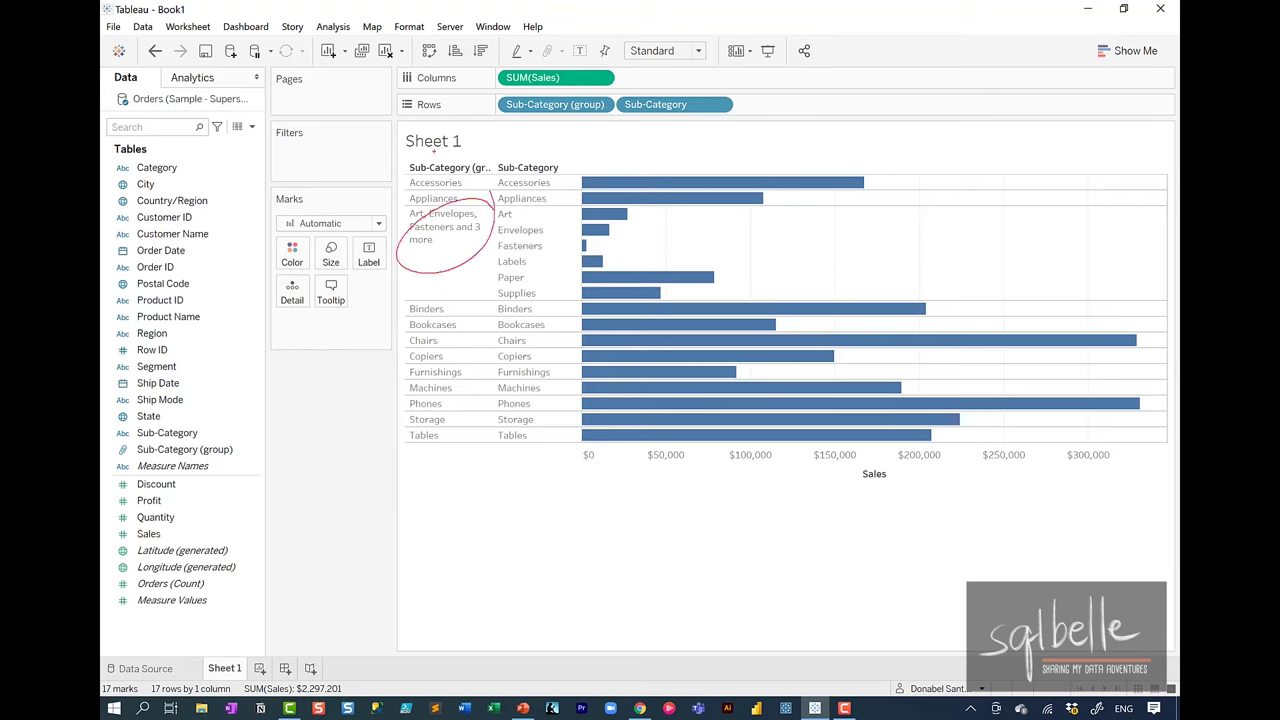
key("Escape")
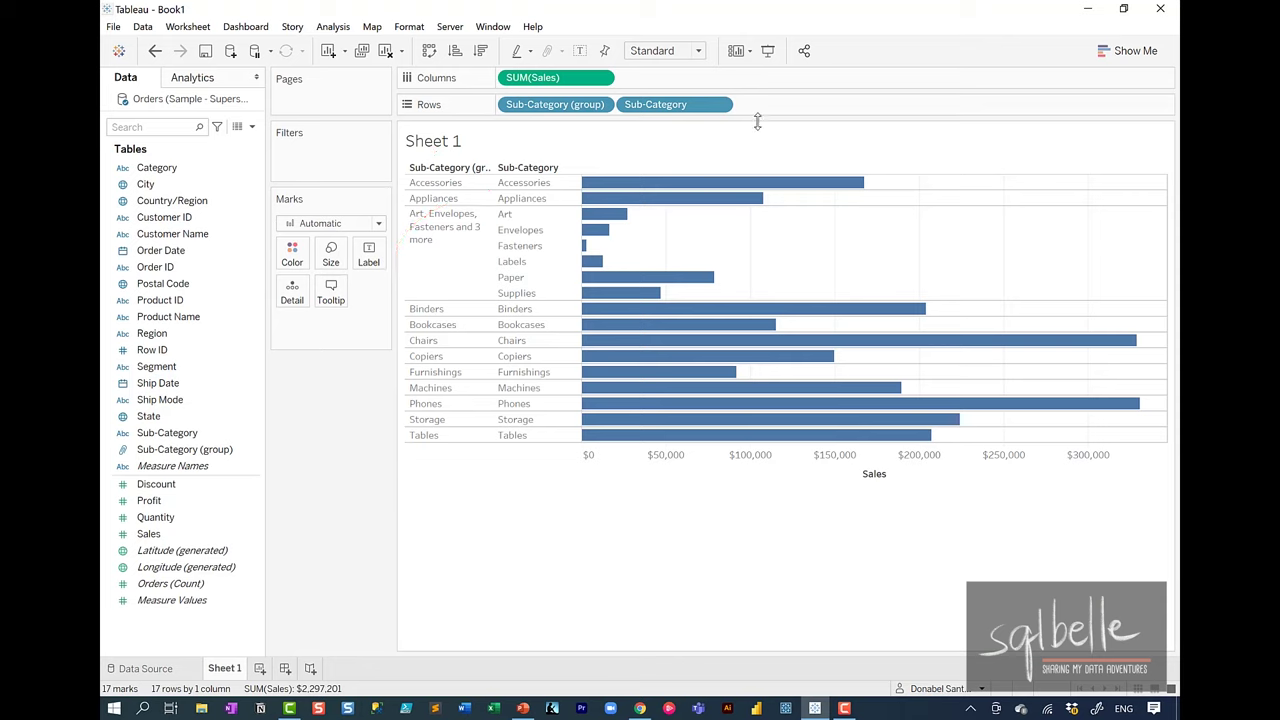
Step: Set the alias of the Art, Envelopes, Fasteners group to "Stationary" and remove the Sub-Category field from Rows
right_click(456, 234)
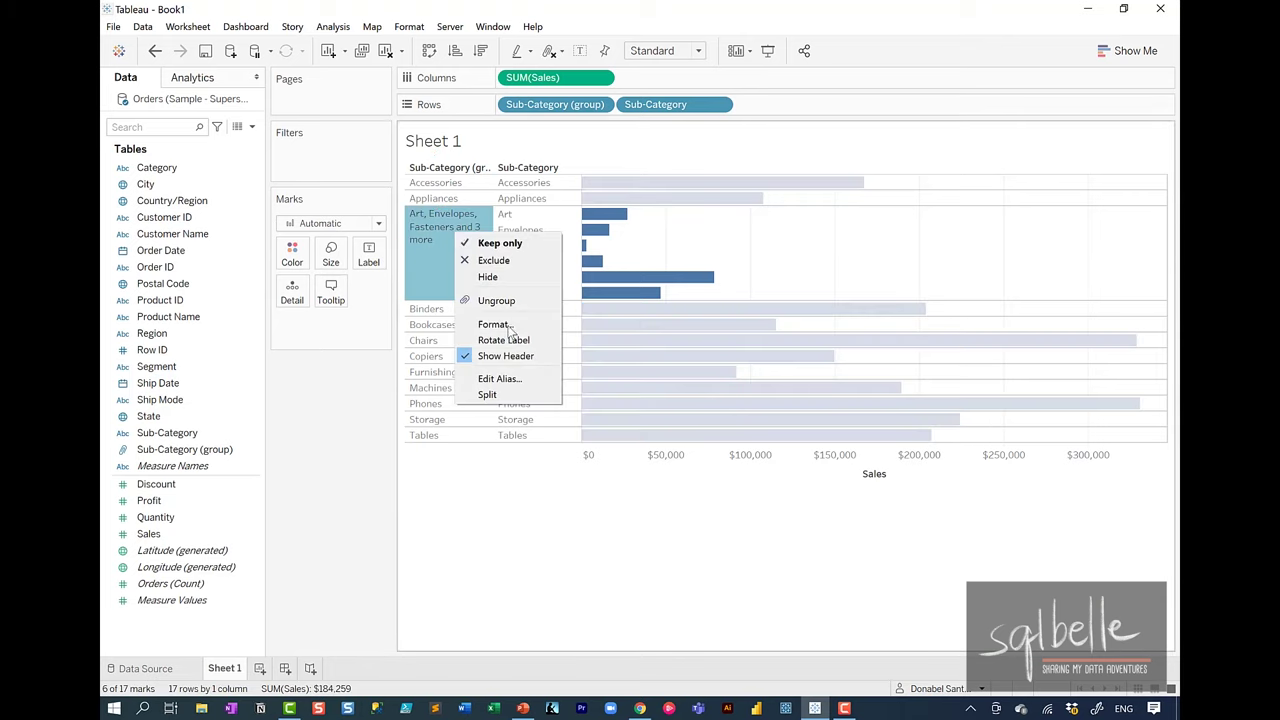
left_click(499, 380)
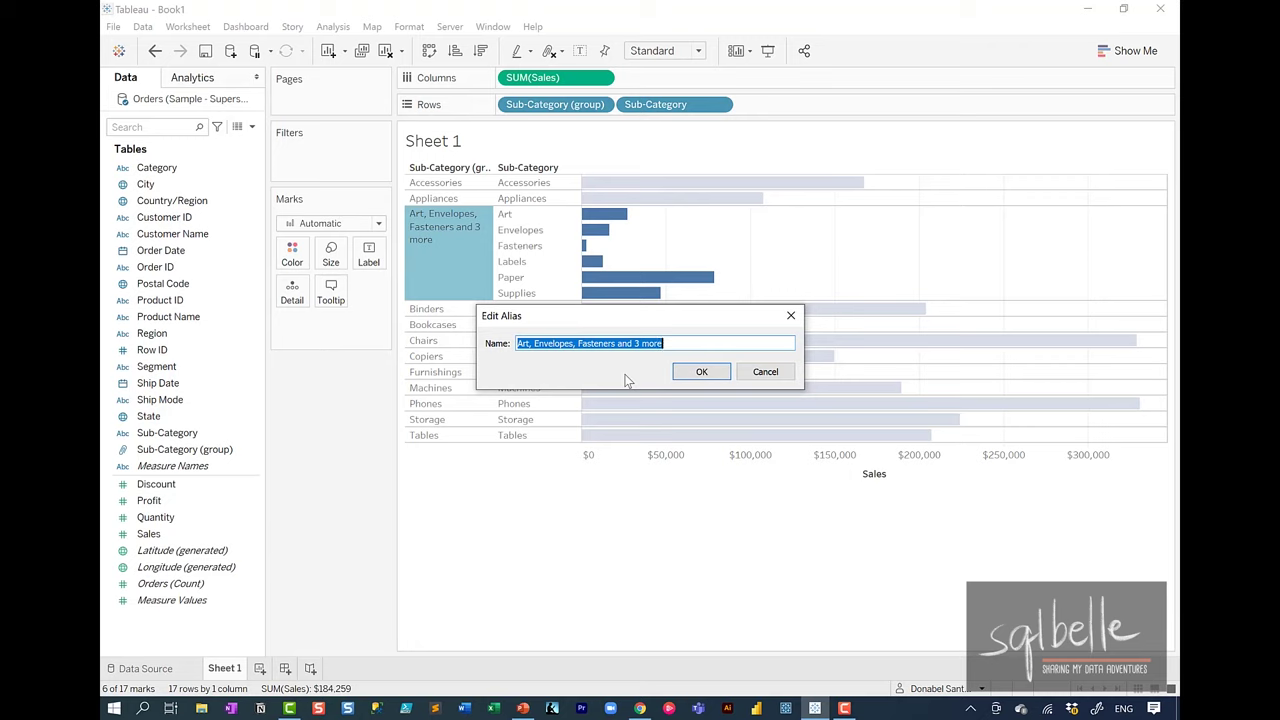
type("Stationary")
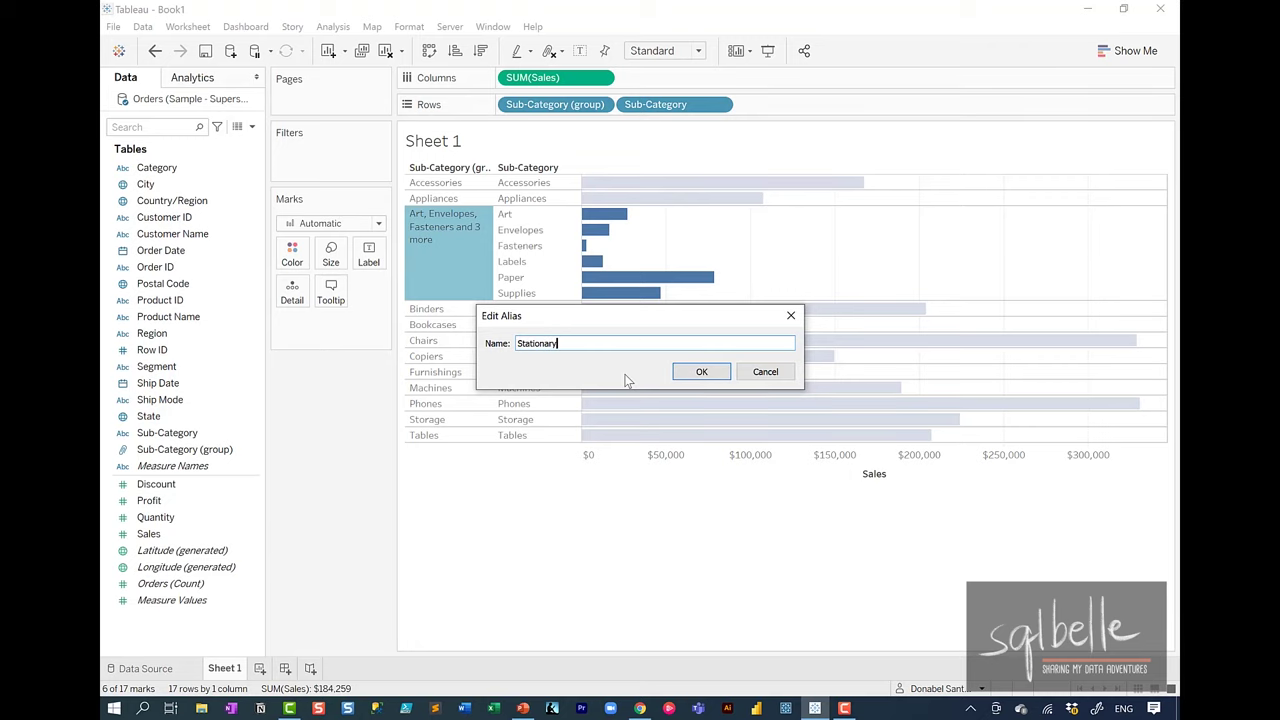
left_click(701, 371)
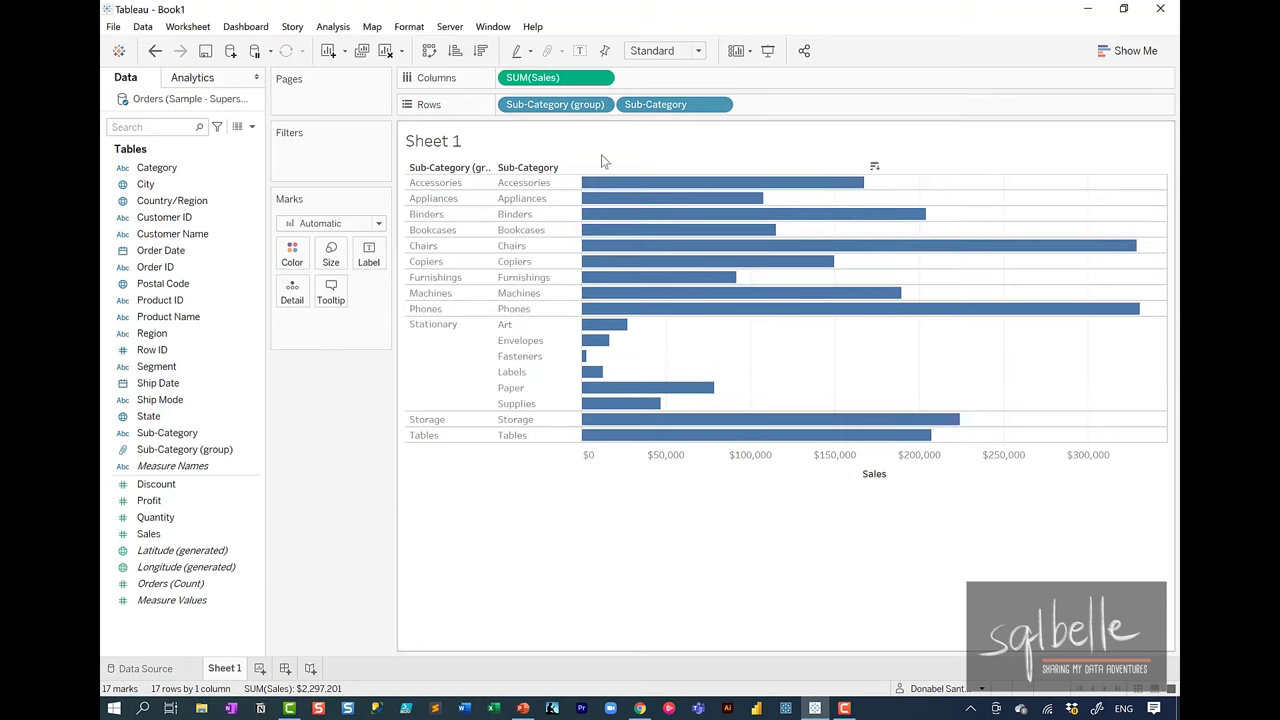
left_click_drag(650, 108, 677, 156)
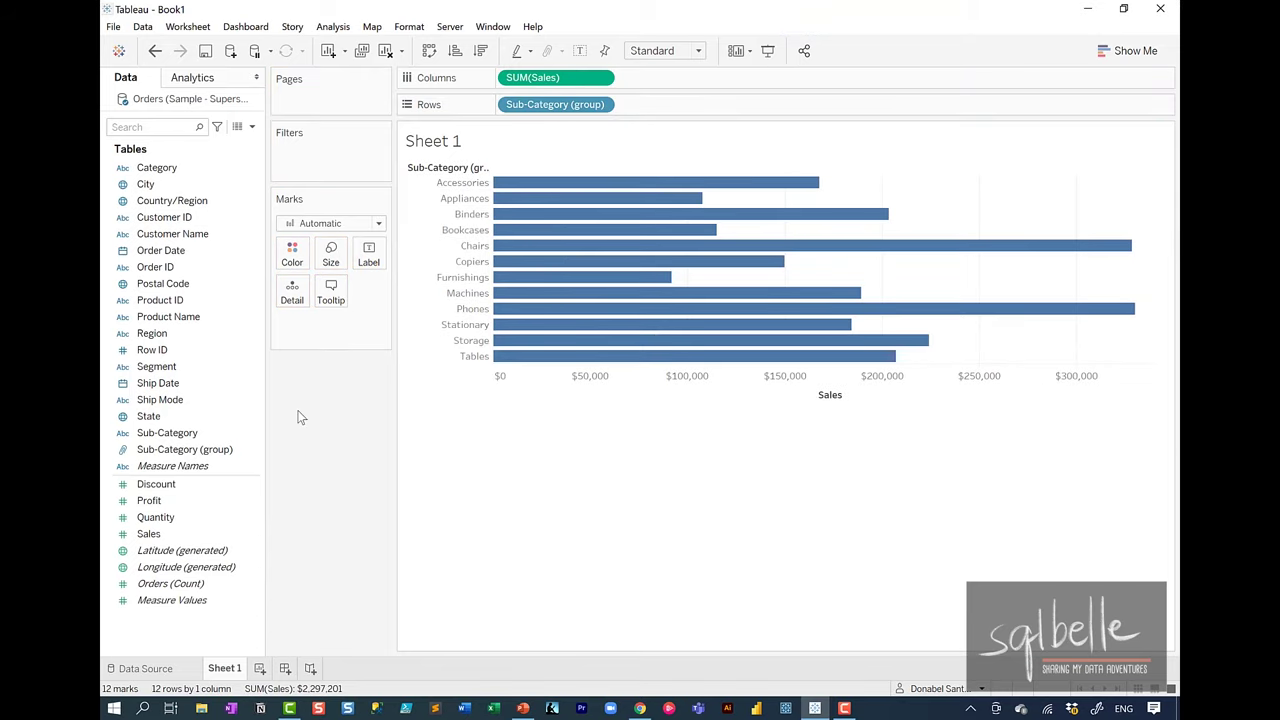
Step: Group the Appliances, Binders, Bookcases and Chairs members in the bar chart
left_click(465, 199)
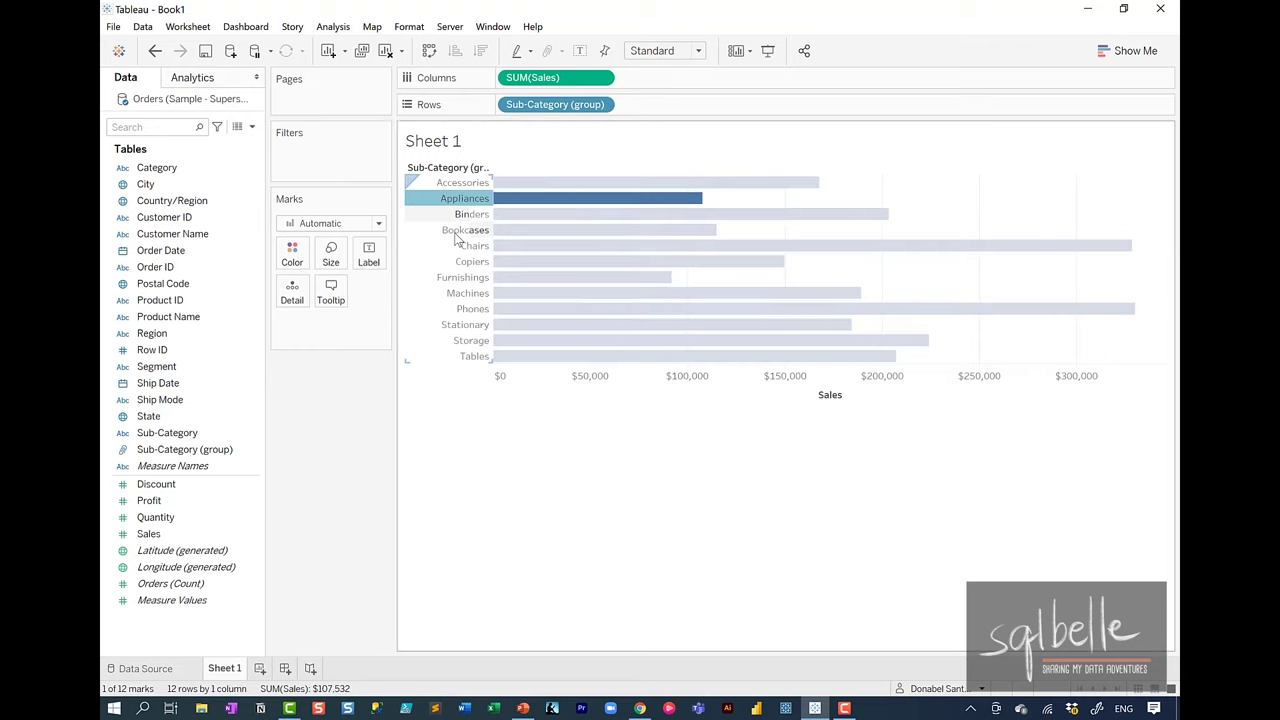
left_click(466, 247, "shift")
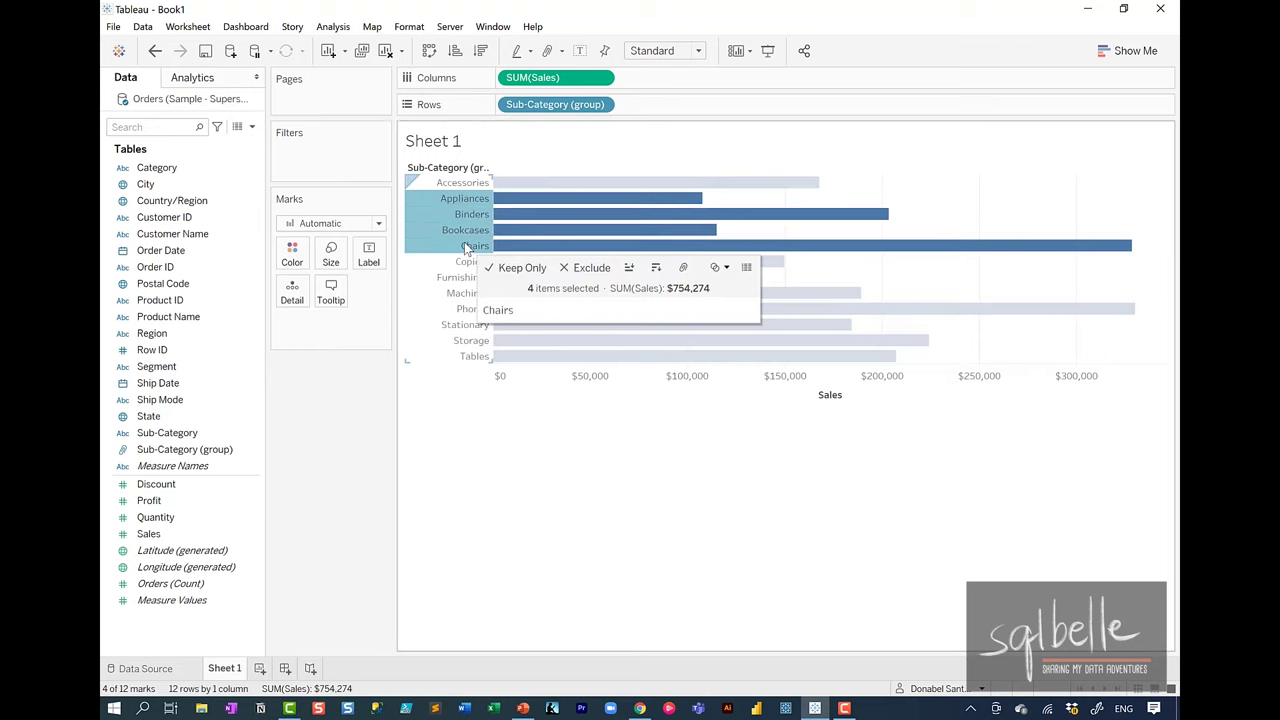
left_click(685, 268)
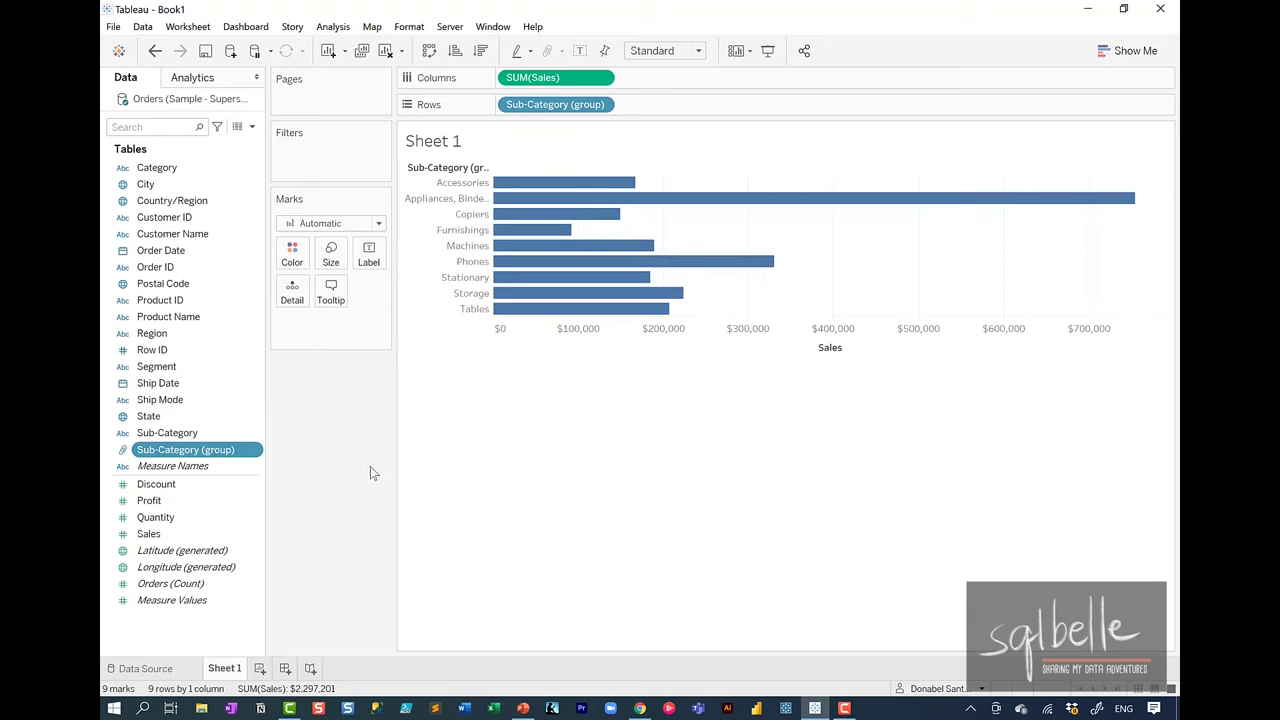
Step: Open the Sub-Category (group) field for editing and rename the Appliances, Binders, Bookcases group as "Group 1"
right_click(221, 458)
left_click(287, 201)
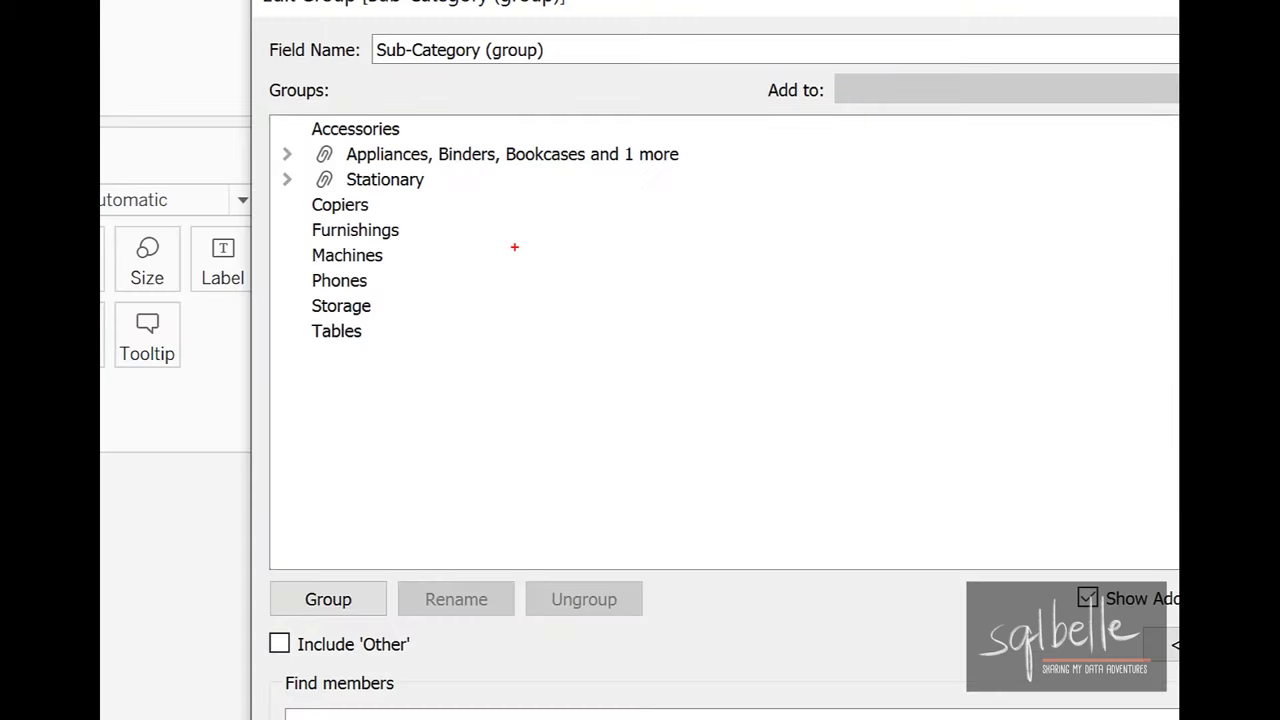
left_click_drag(511, 197, 402, 188)
mouse_move(328, 130)
left_mouse_down()
mouse_move(714, 152)
mouse_move(580, 130)
left_mouse_up()
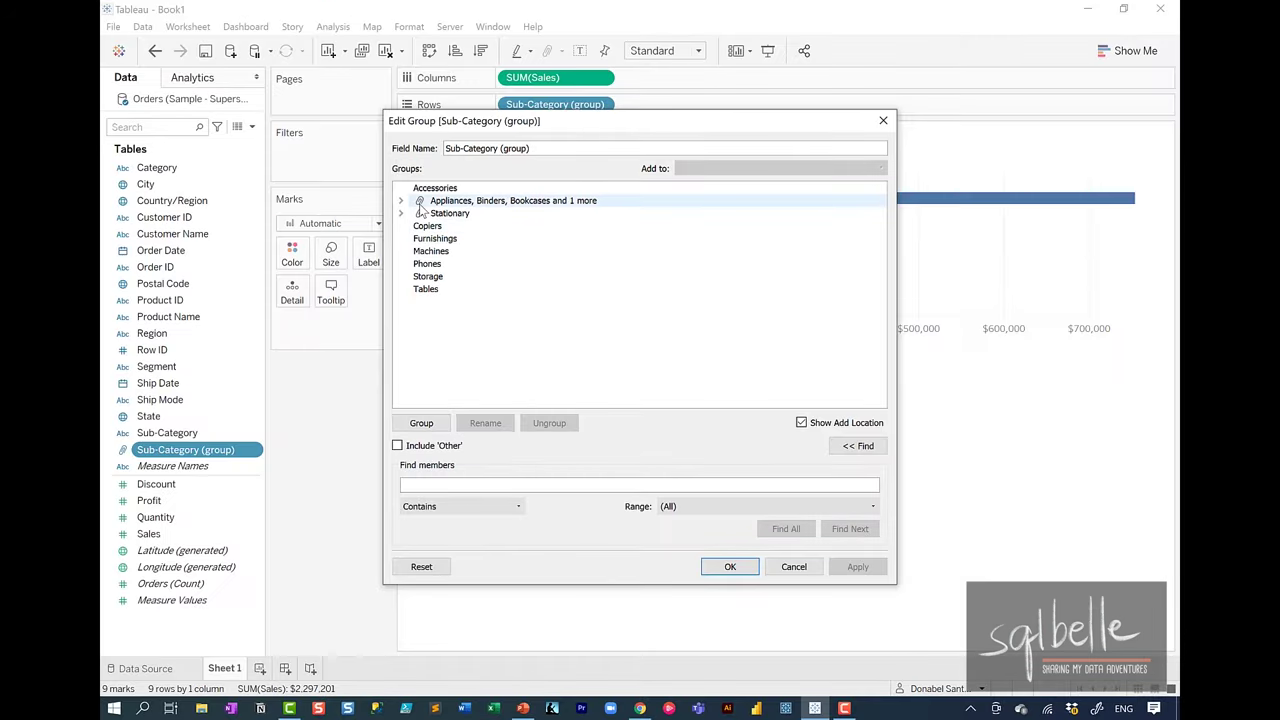
left_click(510, 201)
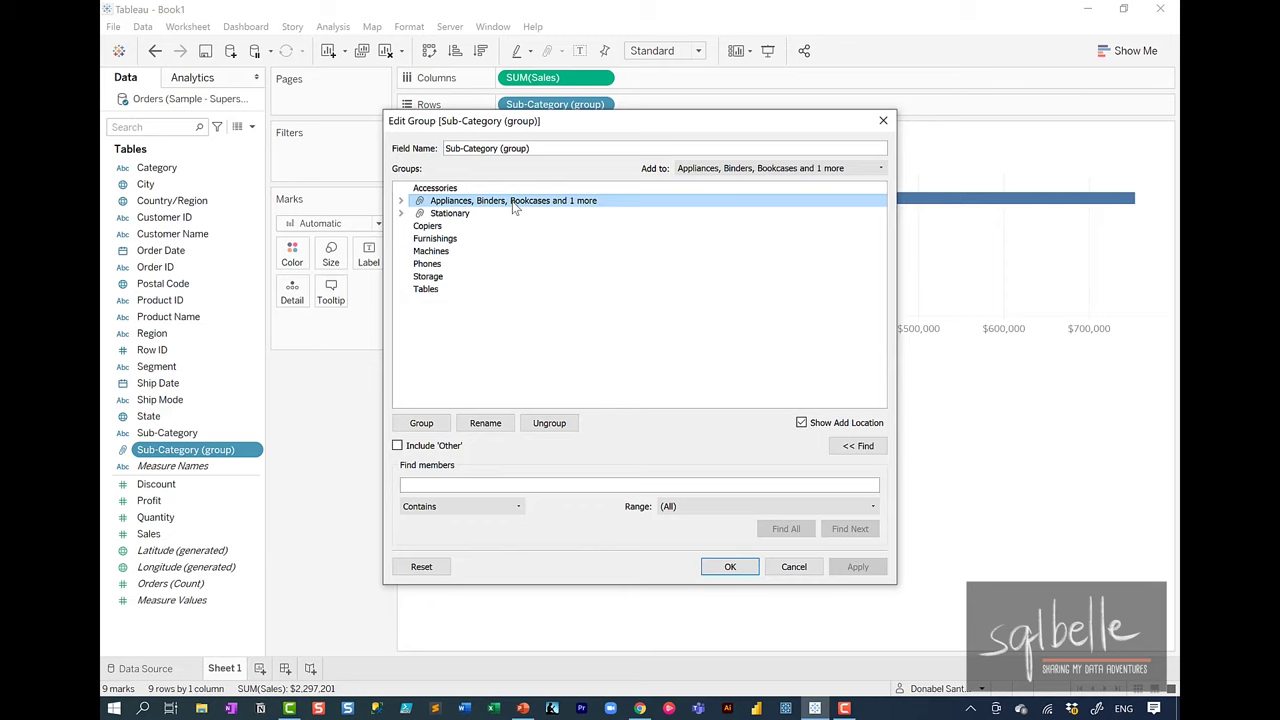
left_click(488, 423)
type("Group 1")
key("Return")
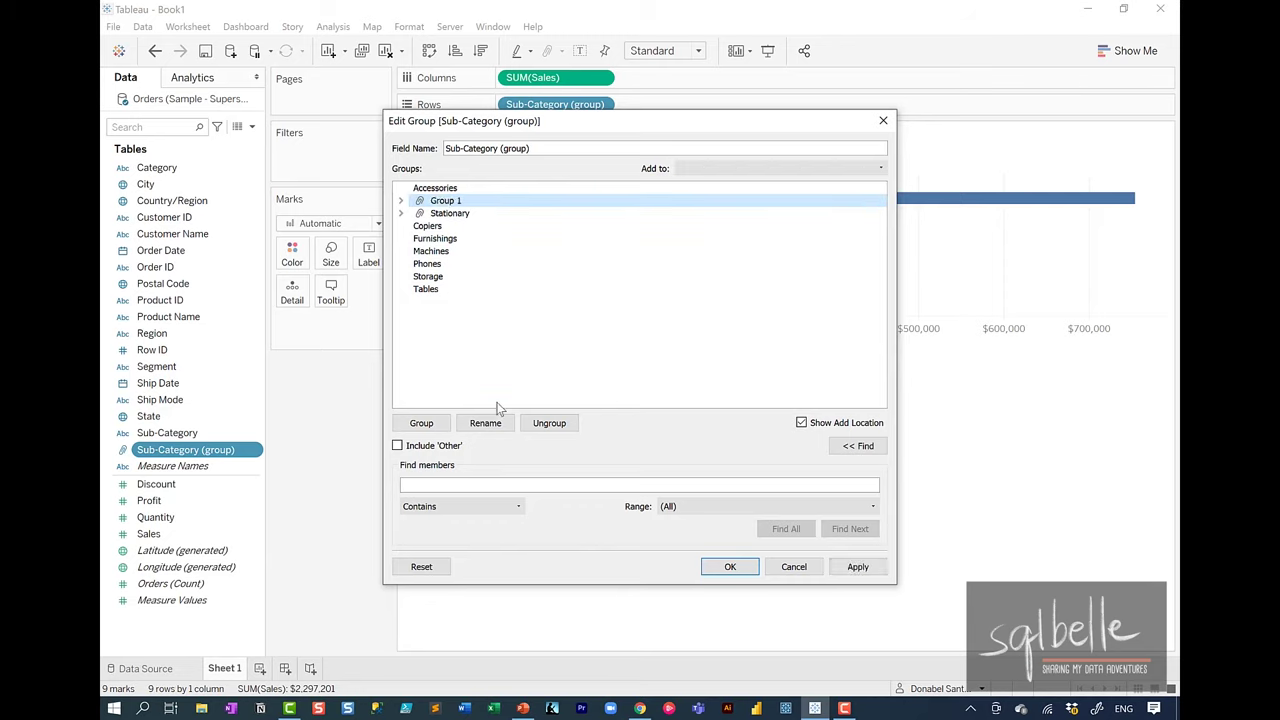
Step: Expand the Stationary group and move Furnishings into it
left_click(402, 214)
left_click_drag(435, 314, 454, 261)
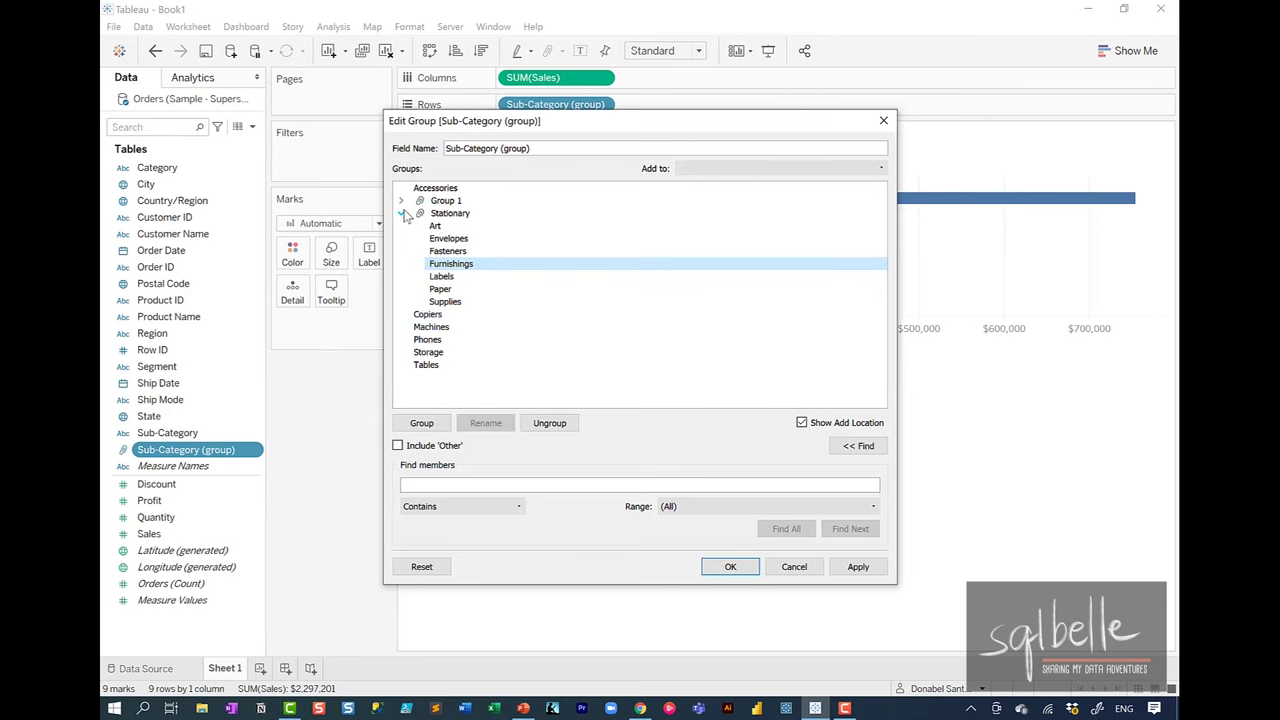
mouse_move(556, 400)
left_mouse_down()
mouse_move(530, 404)
mouse_move(605, 405)
left_mouse_up()
mouse_move(462, 312)
left_mouse_down()
mouse_move(403, 345)
mouse_move(458, 322)
left_mouse_up()
mouse_move(446, 172)
left_mouse_down()
mouse_move(416, 184)
mouse_move(480, 172)
left_mouse_up()
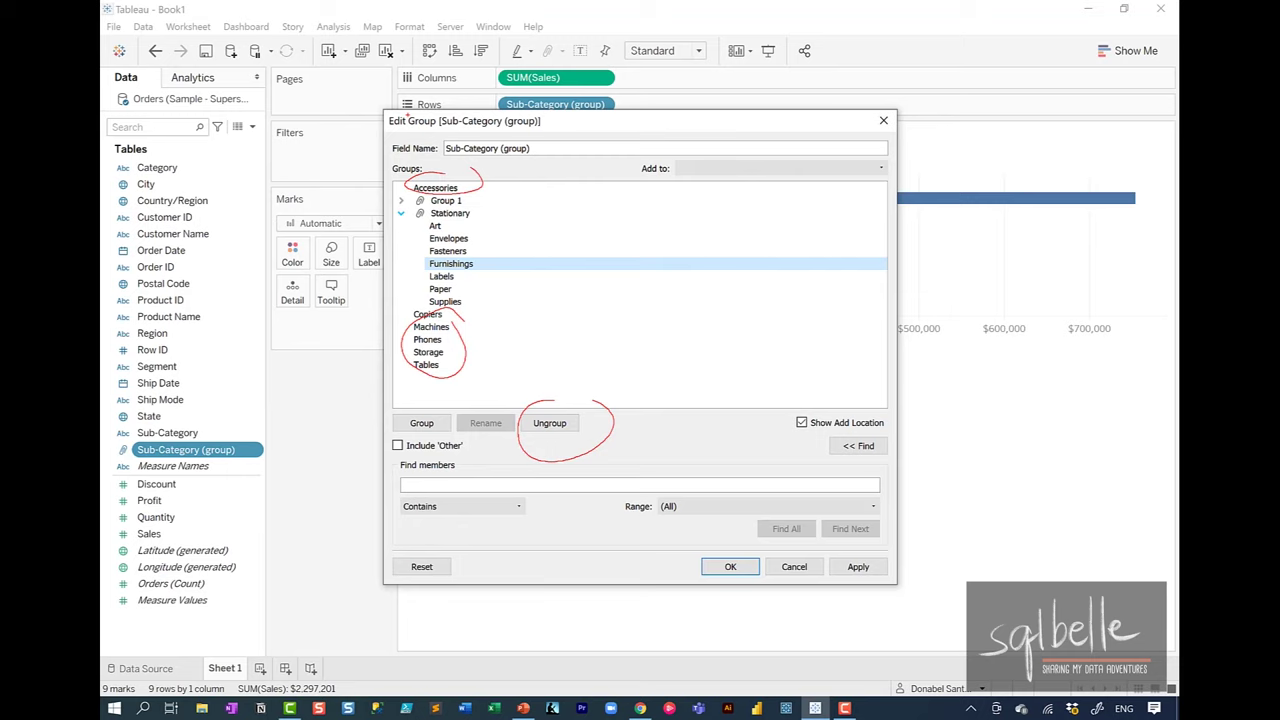
left_click_drag(430, 418, 396, 440)
key("Escape")
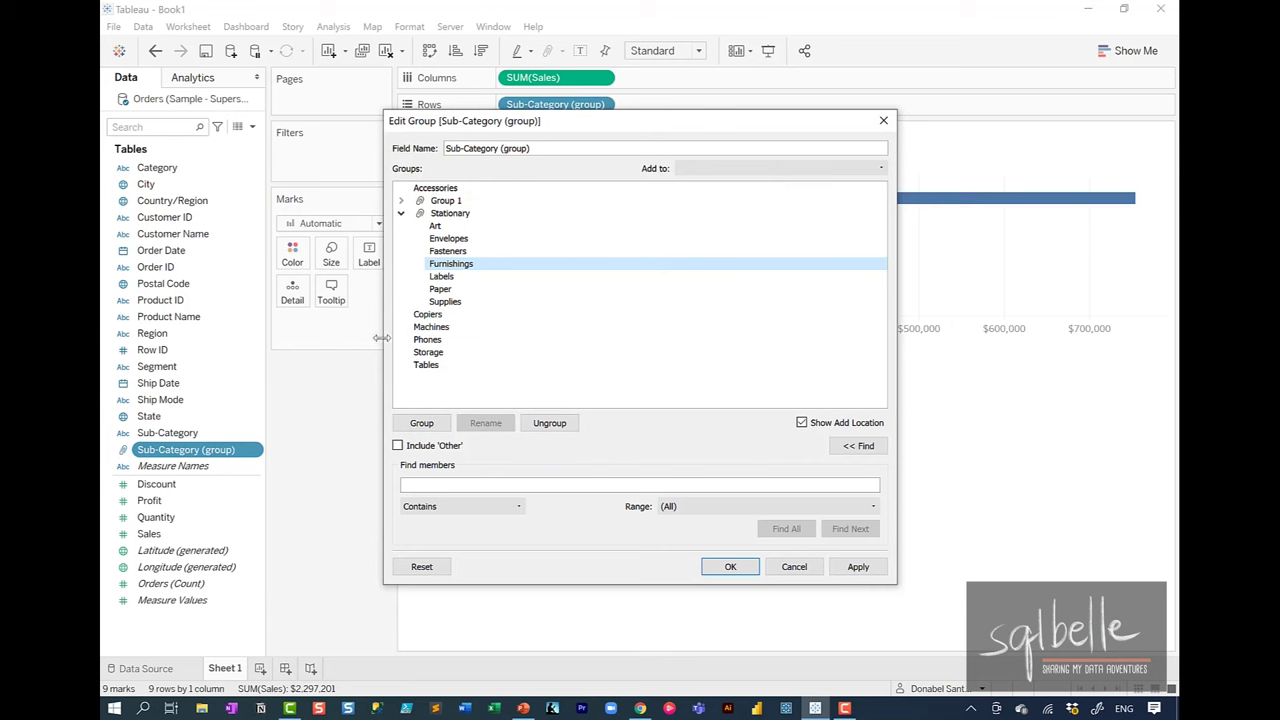
Step: Include an 'Other' group for the remaining ungrouped sub-categories and apply the group changes
left_click(398, 445)
left_click(730, 566)
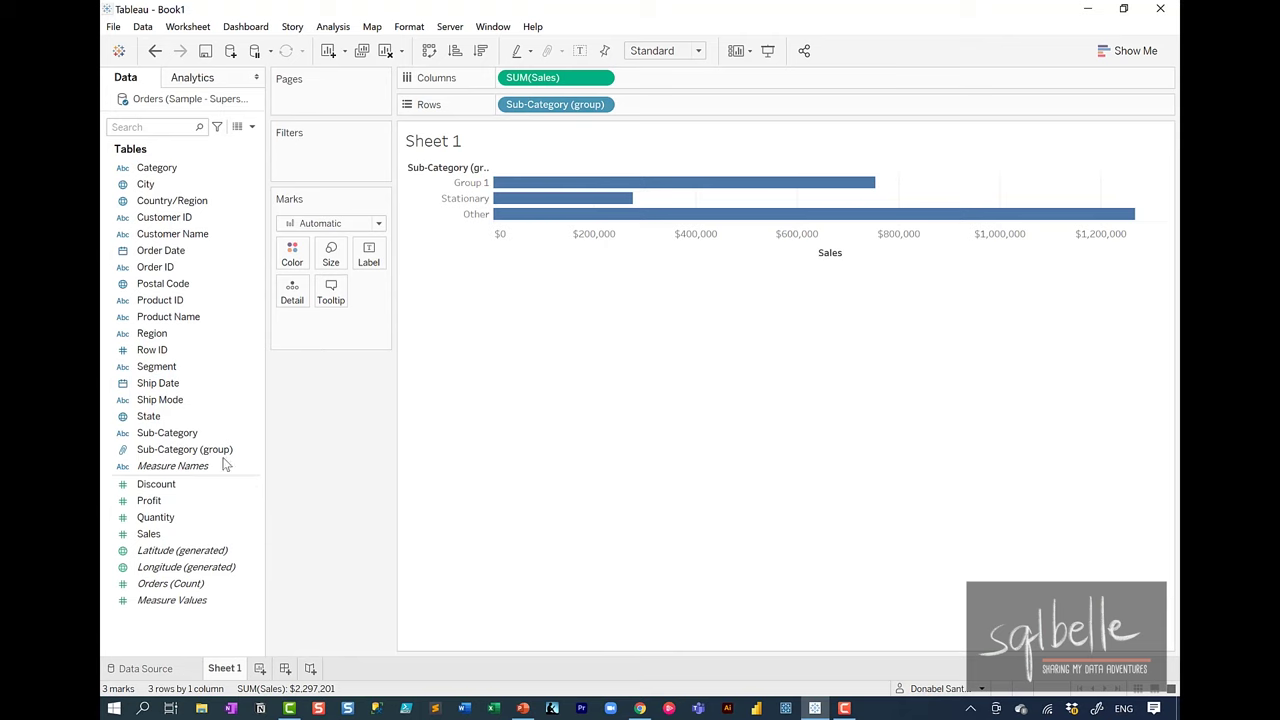
Step: Edit the Sub-Category (group) field again, moving Copiers from Other into the Stationary group, and apply the change
right_click(177, 449)
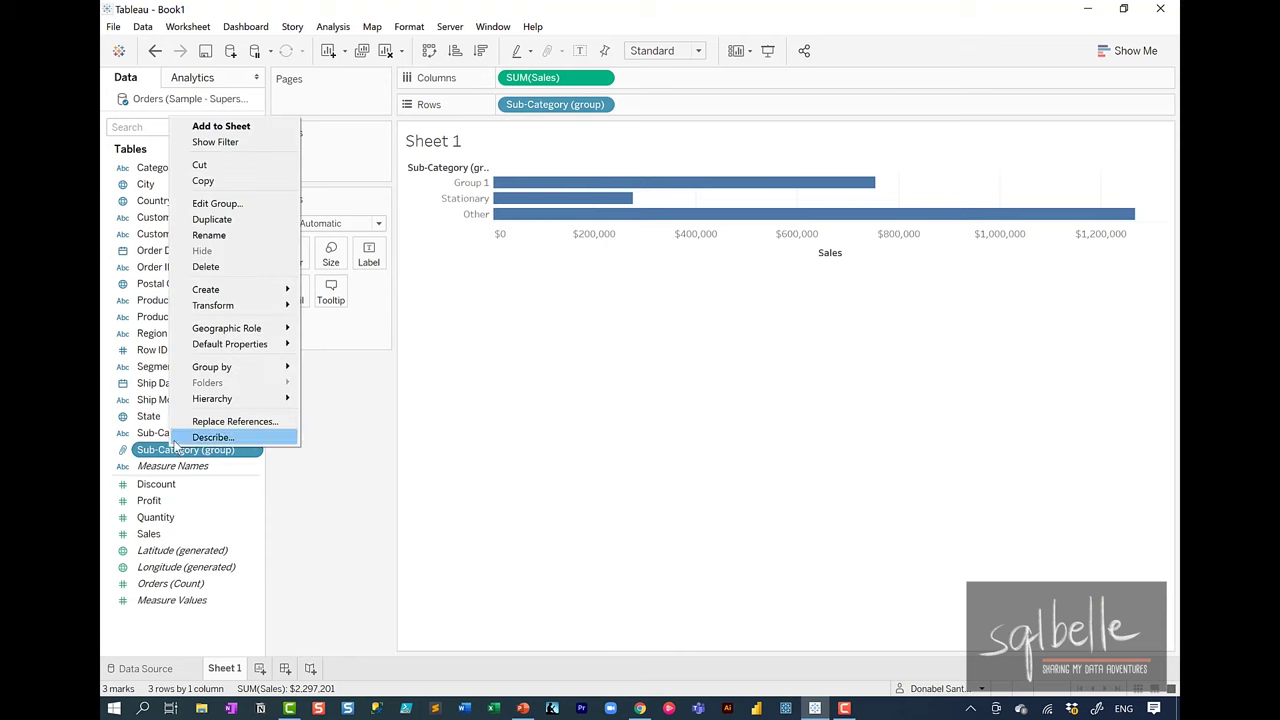
left_click(245, 201)
left_click(401, 221)
left_click(401, 205)
left_click_drag(466, 368, 472, 285)
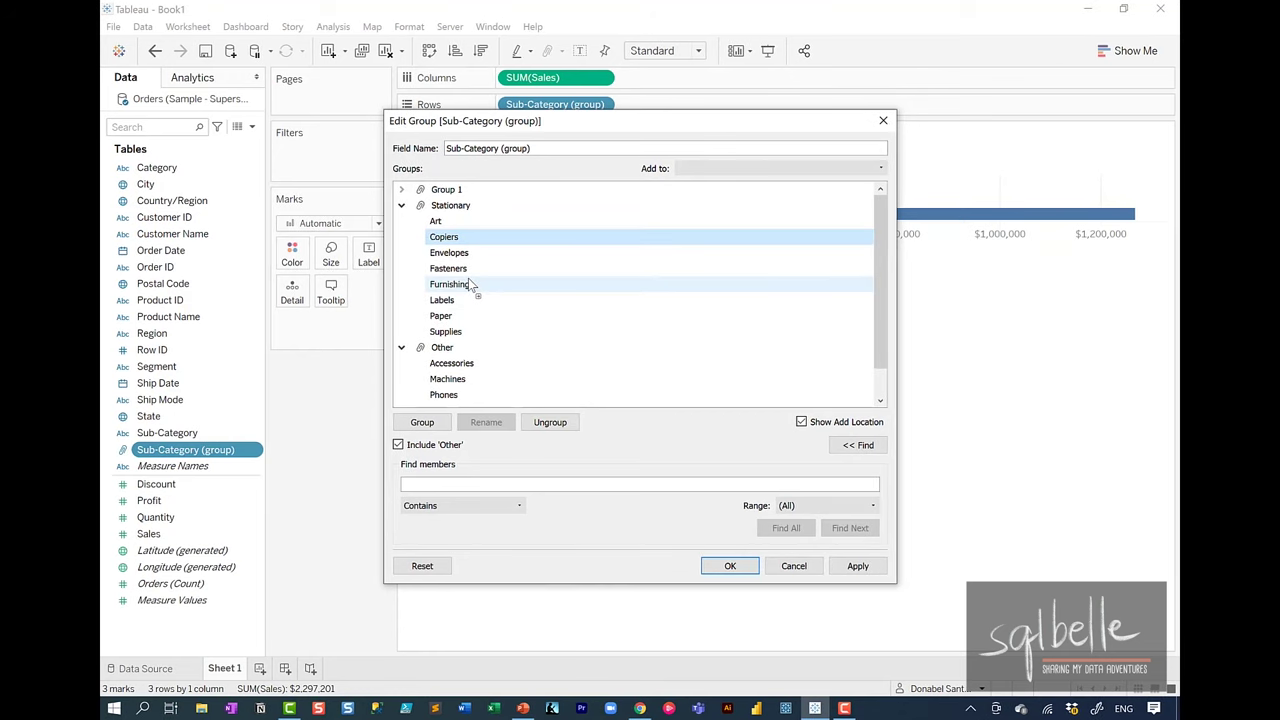
key("Return")
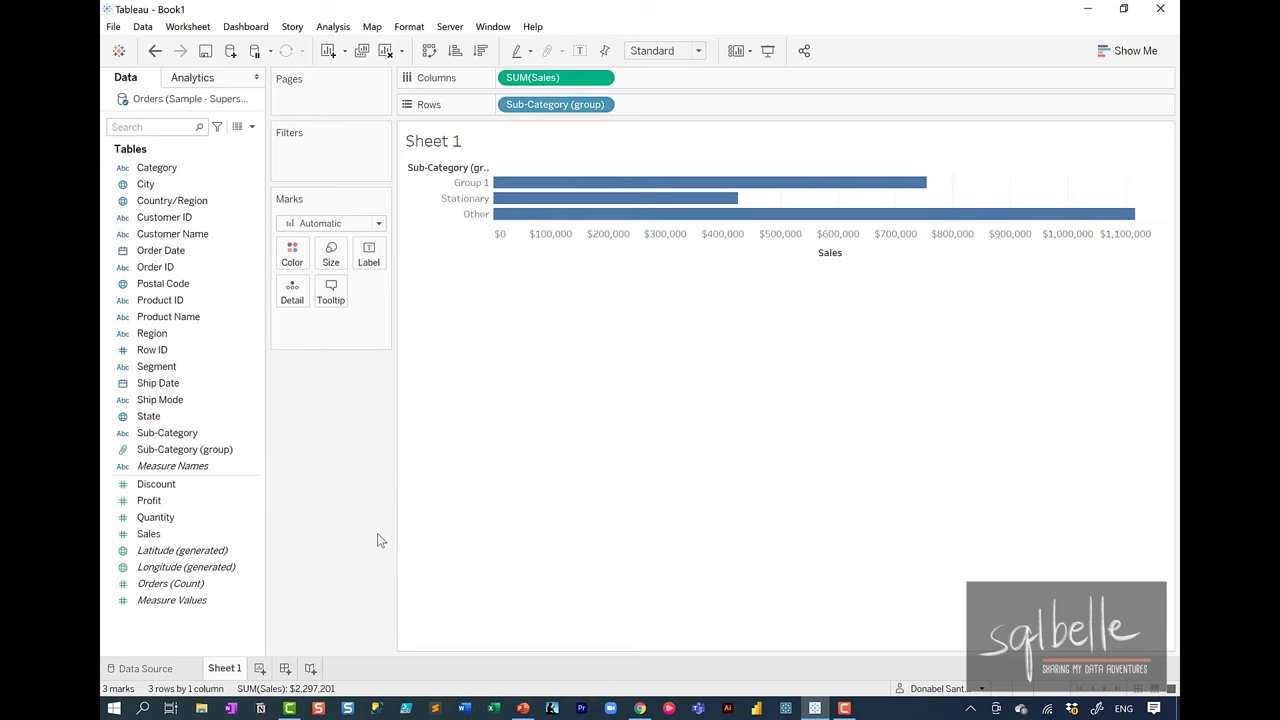
Step: Delete the Sub-Category (group) field from the data source and from the view
right_click(230, 449)
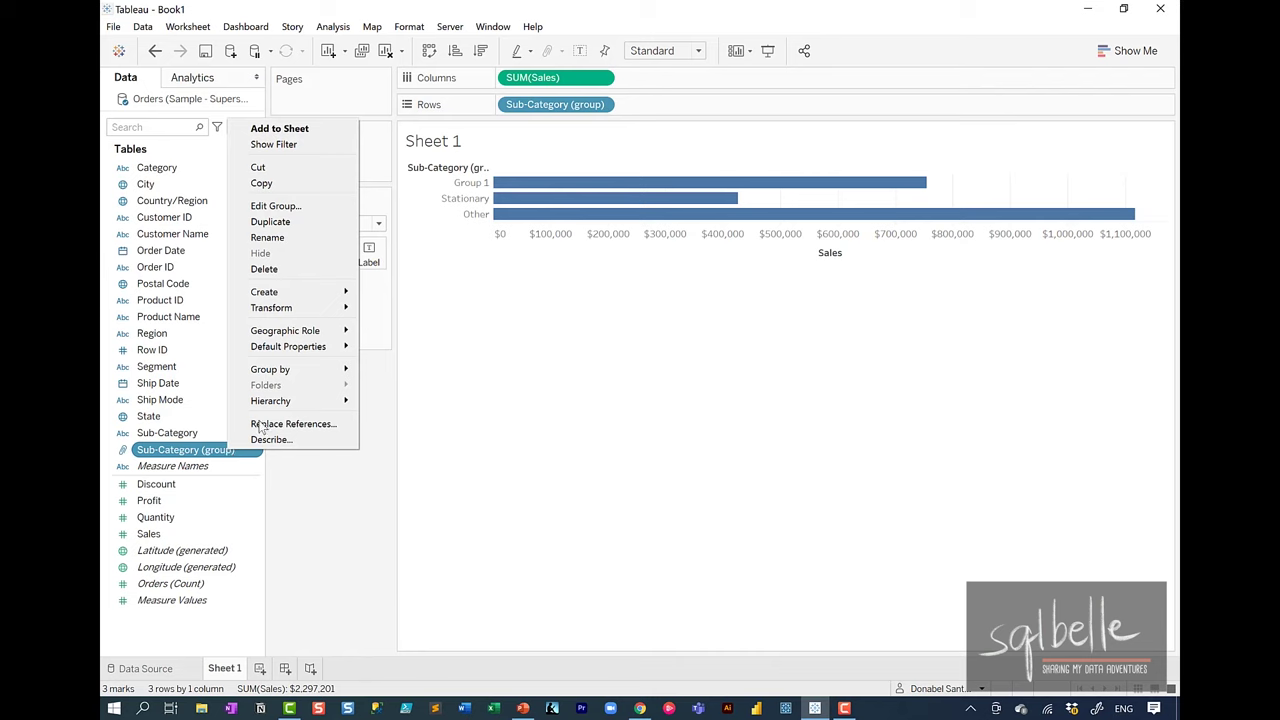
left_click(264, 269)
left_click(791, 409)
Step: Put Sub-Category on Rows and sort the bars in descending order of Sales
left_click_drag(200, 433, 548, 110)
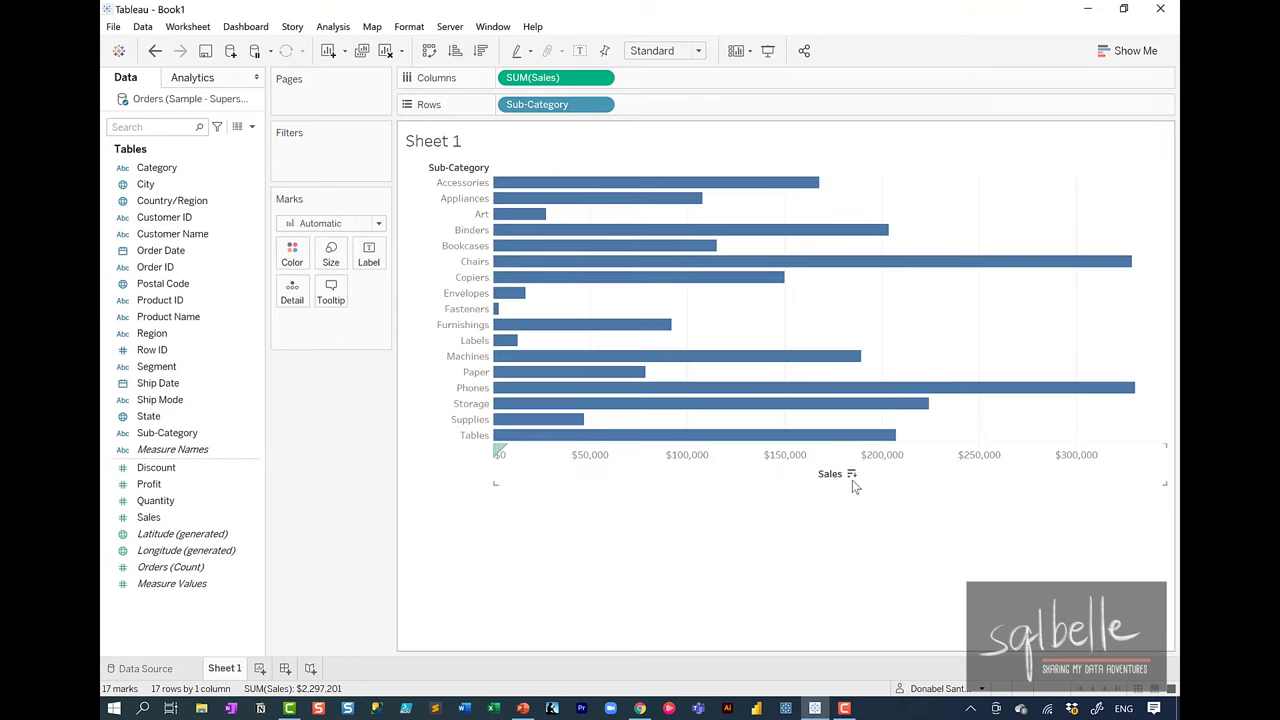
left_click(851, 475)
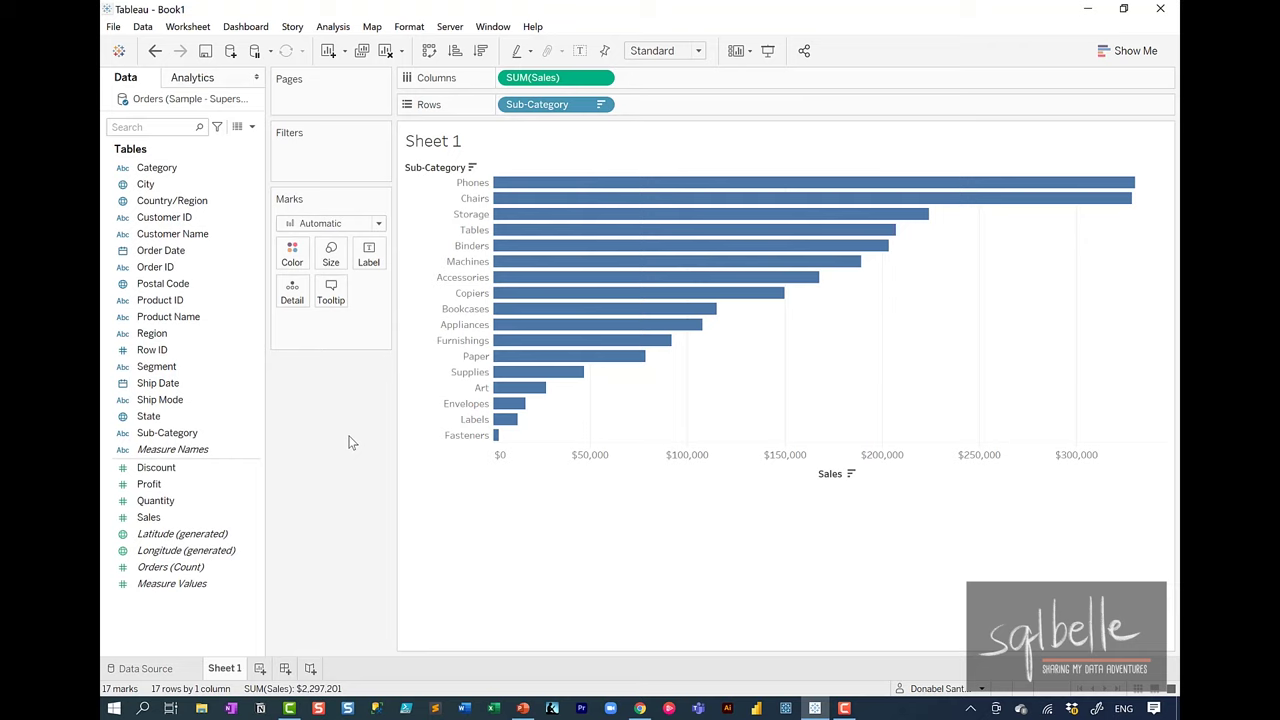
Step: Select the six lowest bars, from Paper down to Fasteners, group them, and widen the Marks area to fit the group field's name
left_click_drag(350, 442, 527, 352)
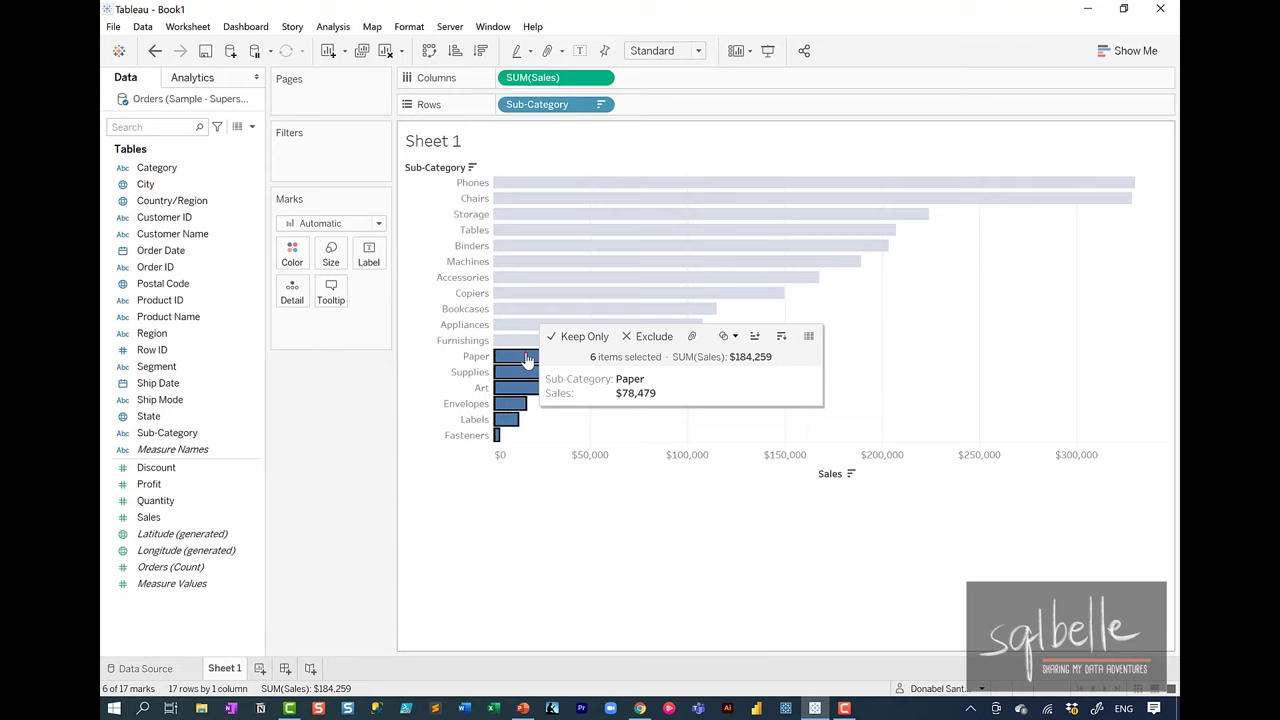
mouse_move(268, 420)
left_mouse_down()
mouse_move(236, 386)
mouse_move(220, 518)
mouse_move(252, 392)
left_mouse_up()
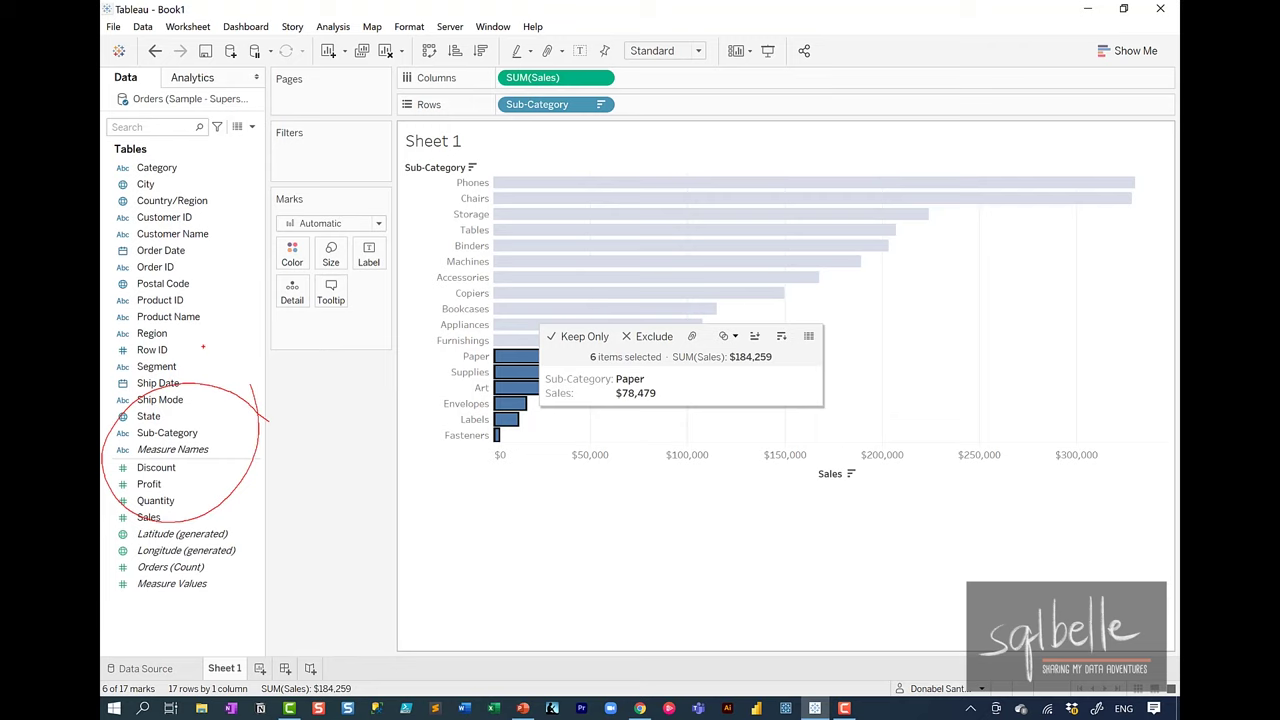
mouse_move(586, 97)
left_mouse_down()
mouse_move(643, 130)
mouse_move(590, 90)
left_mouse_up()
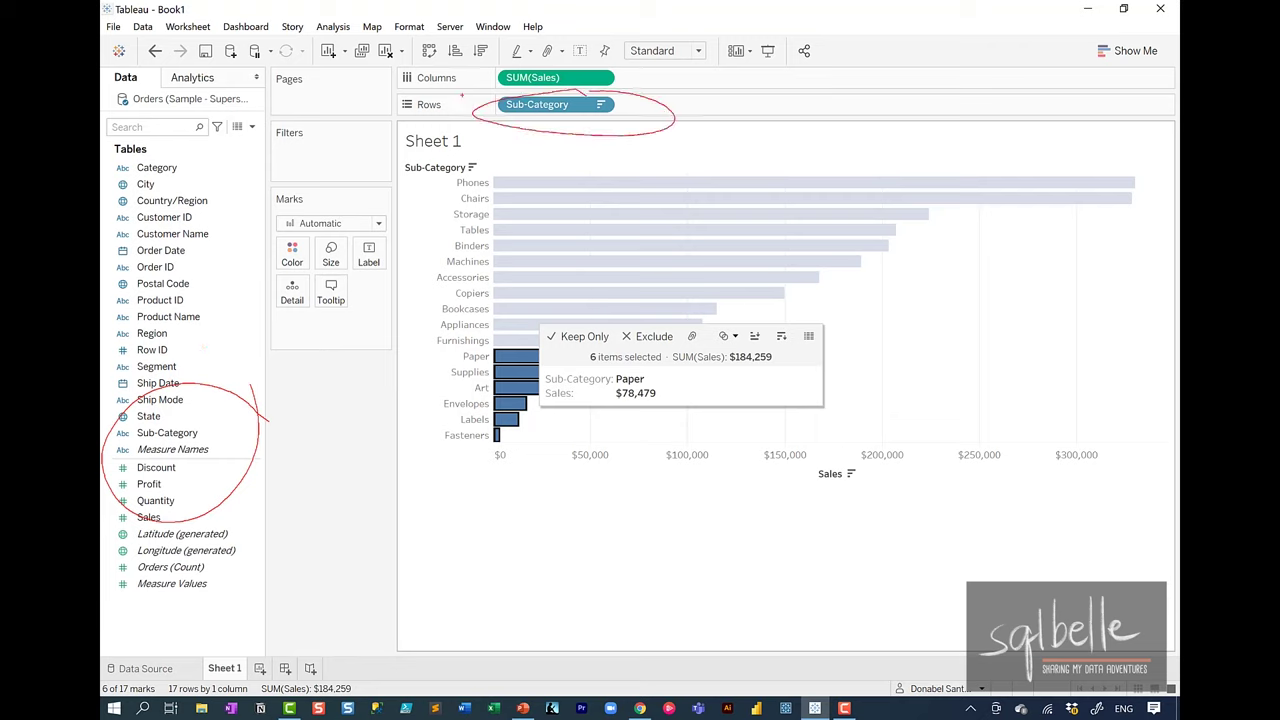
mouse_move(372, 311)
left_mouse_down()
mouse_move(328, 306)
mouse_move(424, 348)
mouse_move(350, 313)
left_mouse_up()
key("Escape")
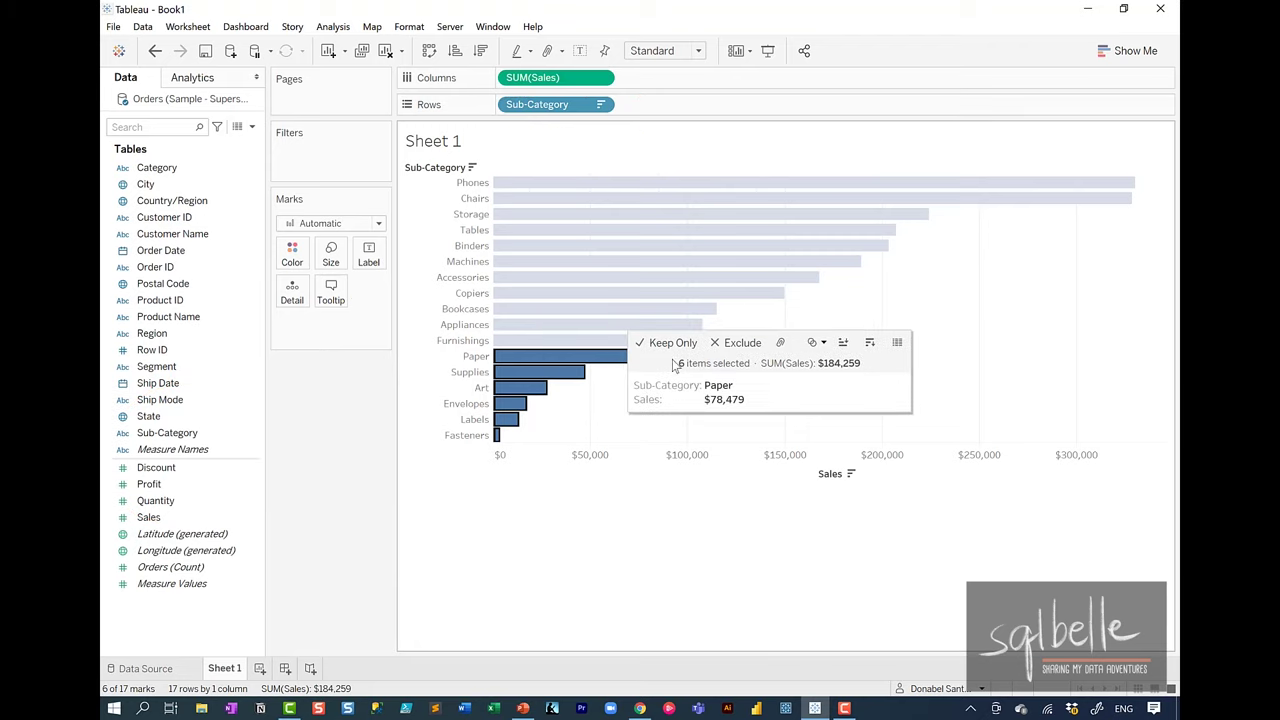
left_click(780, 343)
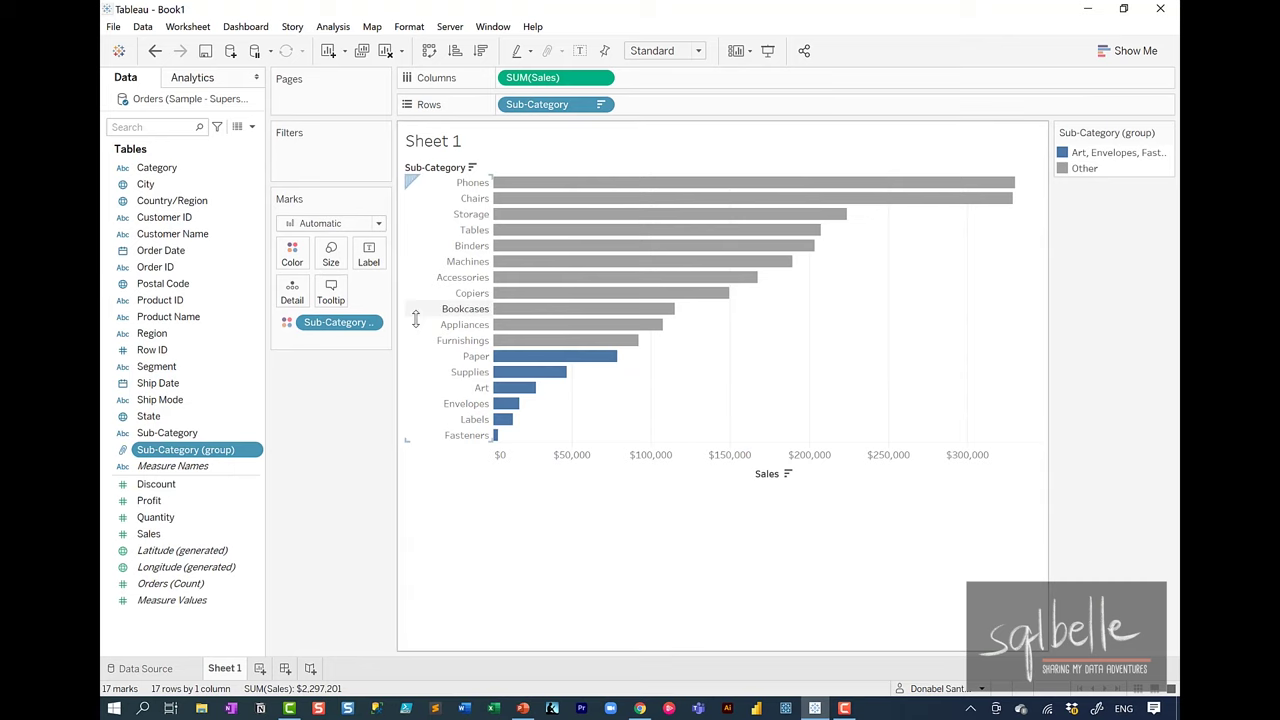
left_click_drag(394, 318, 425, 318)
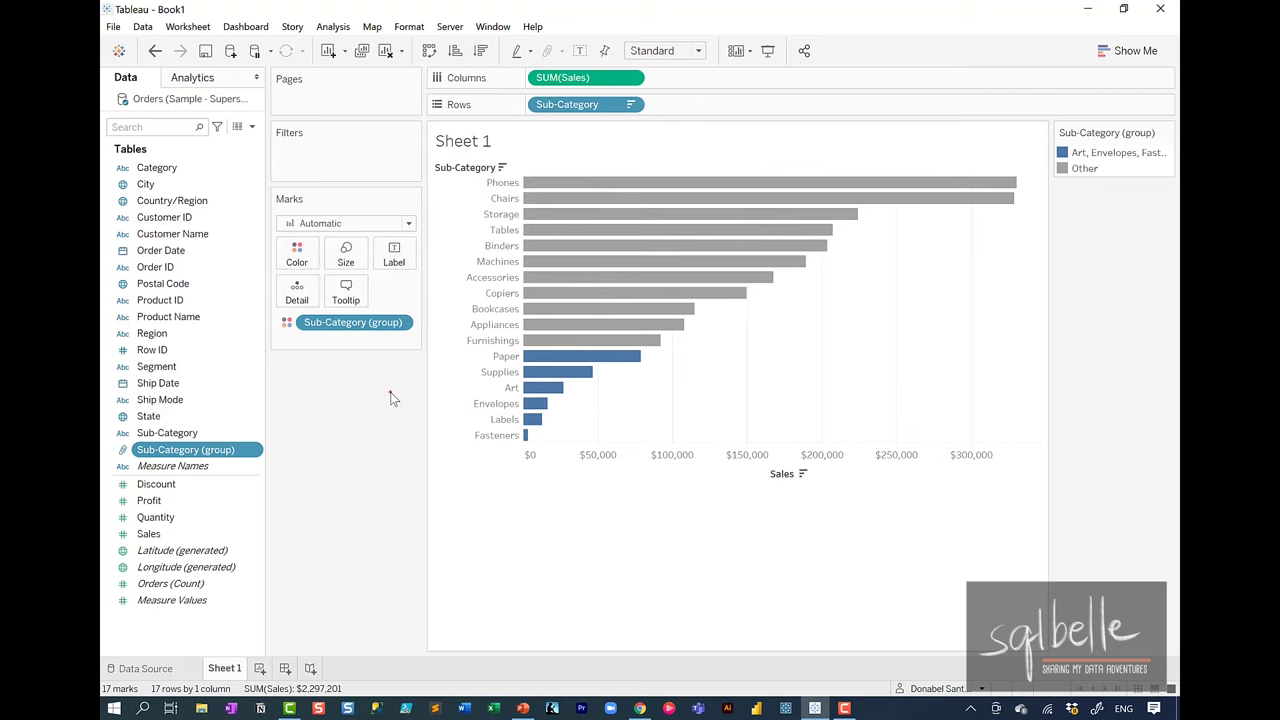
mouse_move(522, 340)
left_mouse_down()
mouse_move(488, 358)
mouse_move(528, 336)
left_mouse_up()
left_click_drag(560, 355, 537, 440)
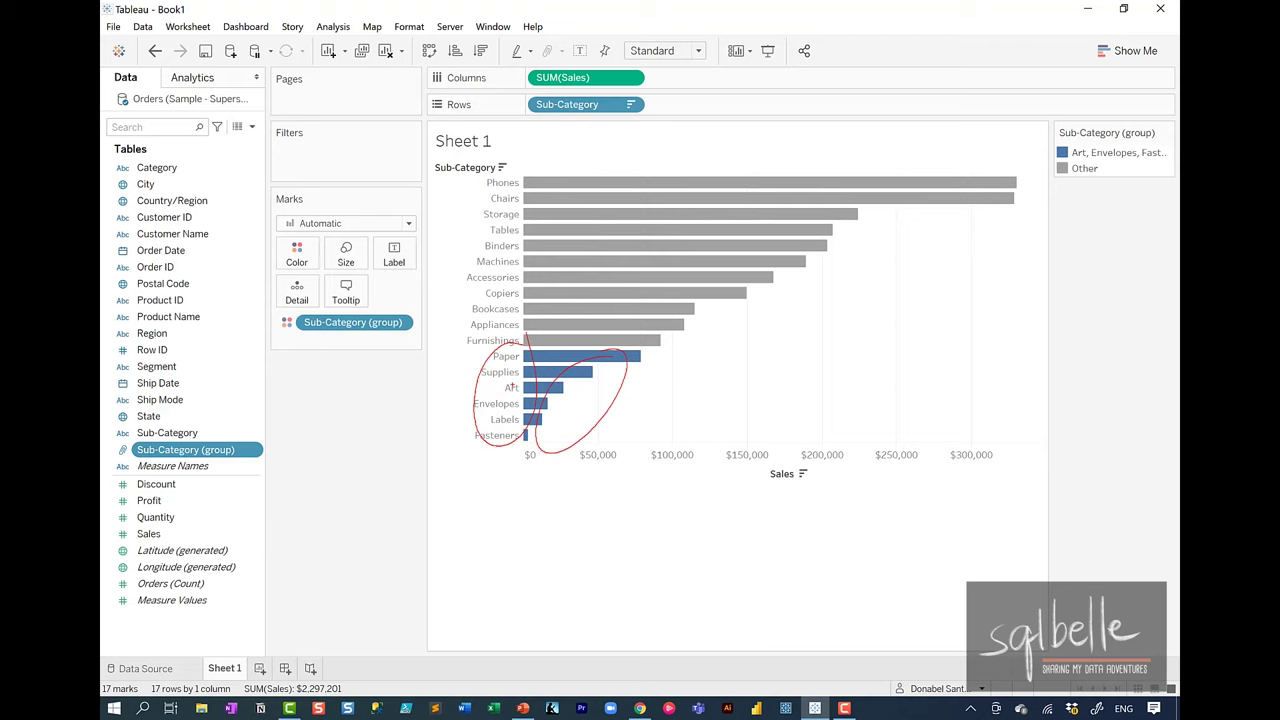
left_click_drag(315, 420, 230, 440)
mouse_move(646, 104)
left_mouse_down()
mouse_move(650, 128)
mouse_move(648, 98)
left_mouse_up()
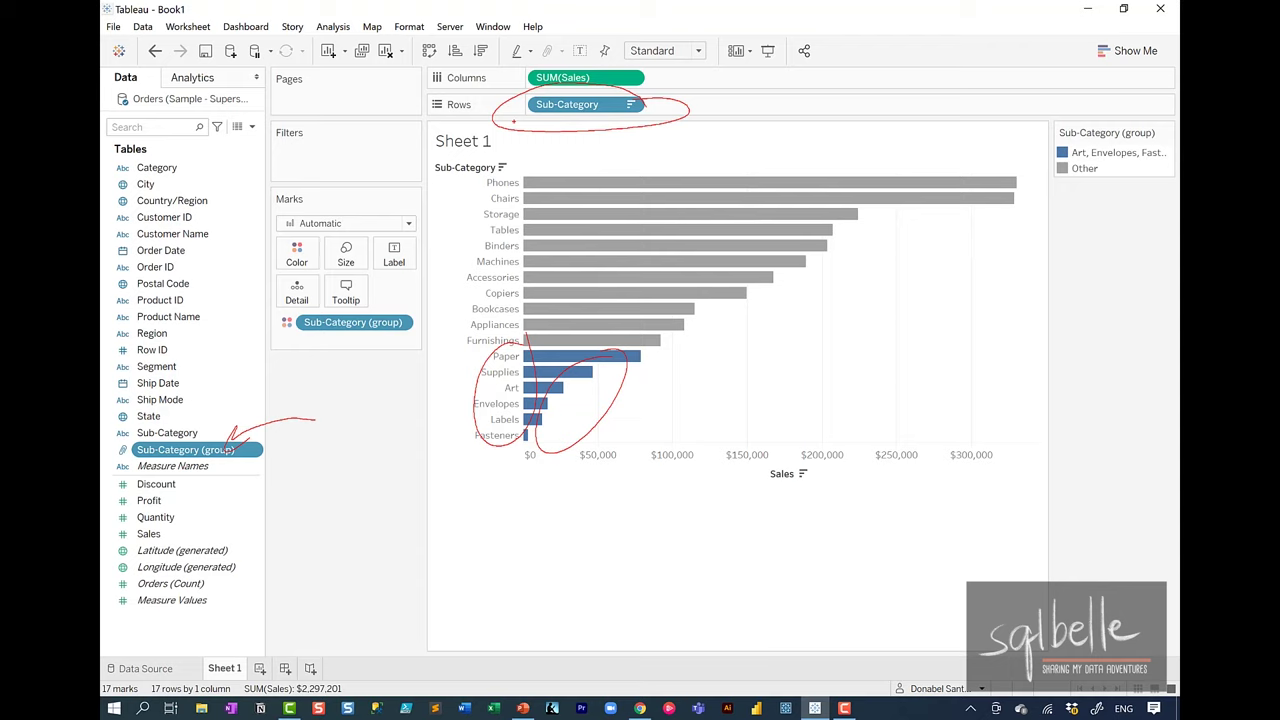
mouse_move(157, 451)
left_mouse_down()
mouse_move(164, 413)
mouse_move(290, 336)
left_mouse_up()
mouse_move(462, 143)
left_mouse_down()
mouse_move(530, 108)
mouse_move(522, 118)
left_mouse_up()
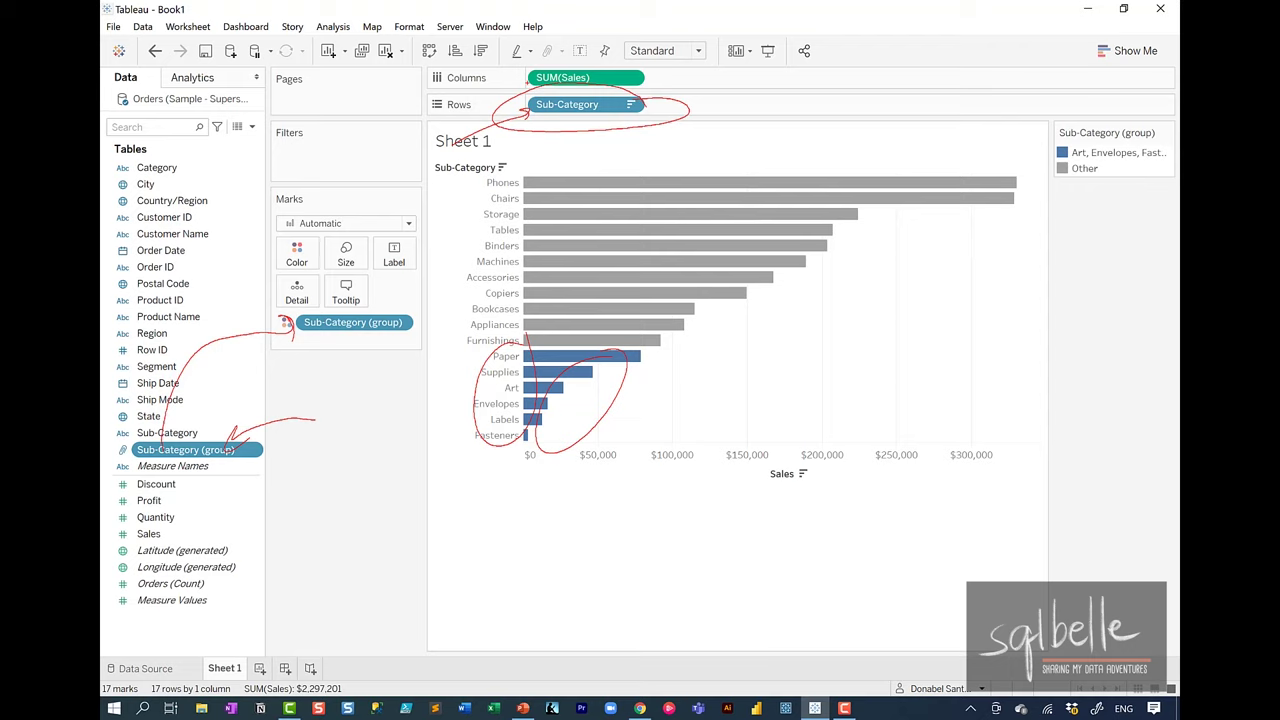
mouse_move(402, 306)
left_mouse_down()
mouse_move(278, 344)
mouse_move(444, 298)
left_mouse_up()
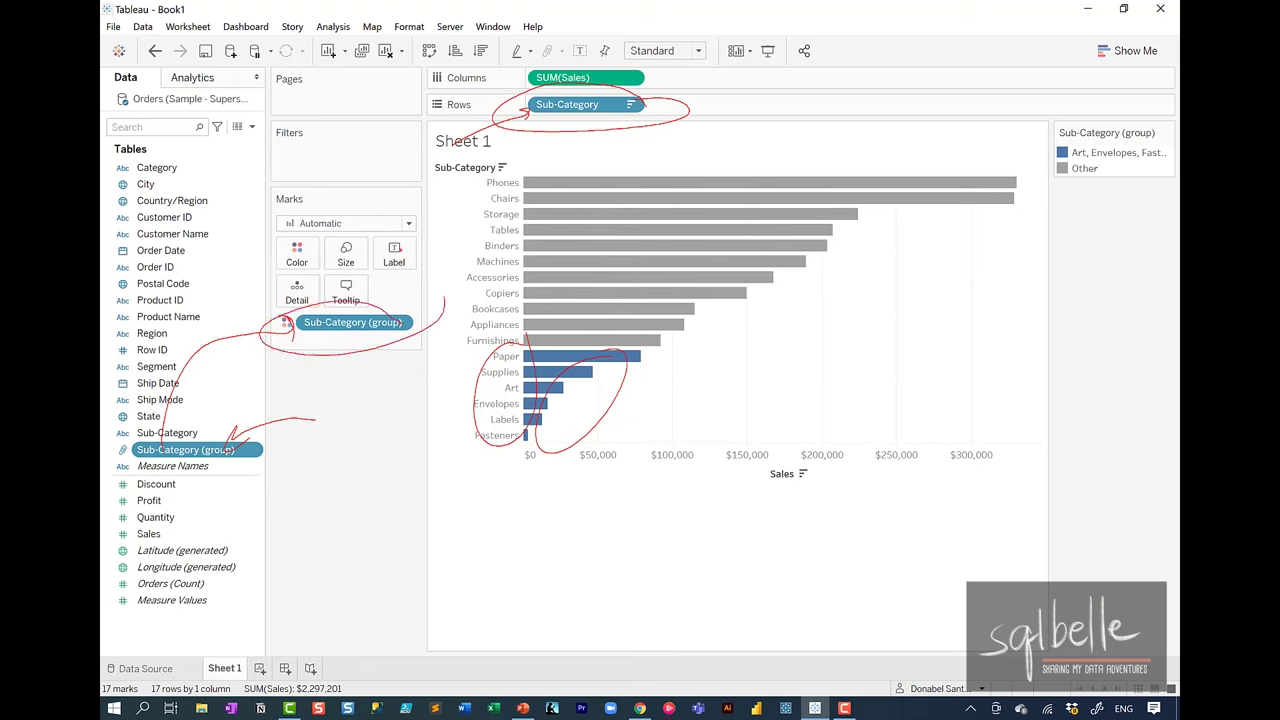
mouse_move(390, 330)
left_mouse_down()
mouse_move(420, 278)
mouse_move(690, 94)
mouse_move(705, 108)
left_mouse_up()
left_click_drag(545, 57, 657, 165)
left_click_drag(622, 55, 537, 173)
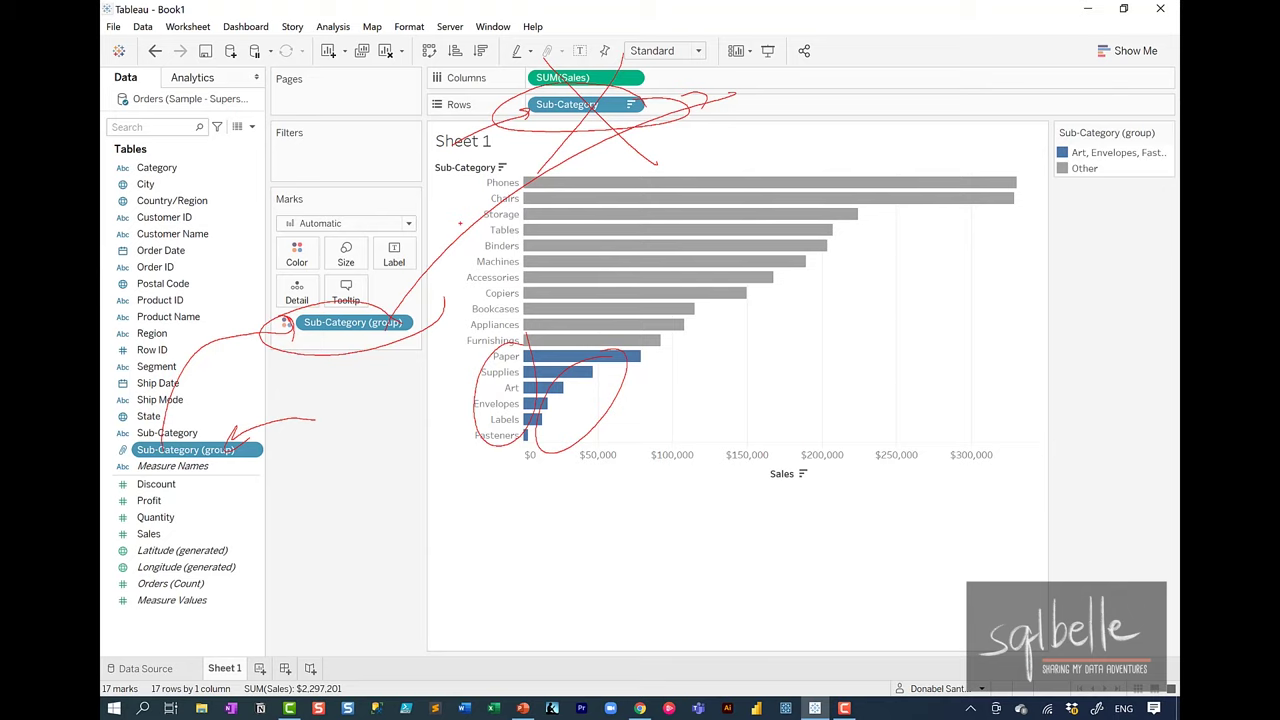
key("Escape")
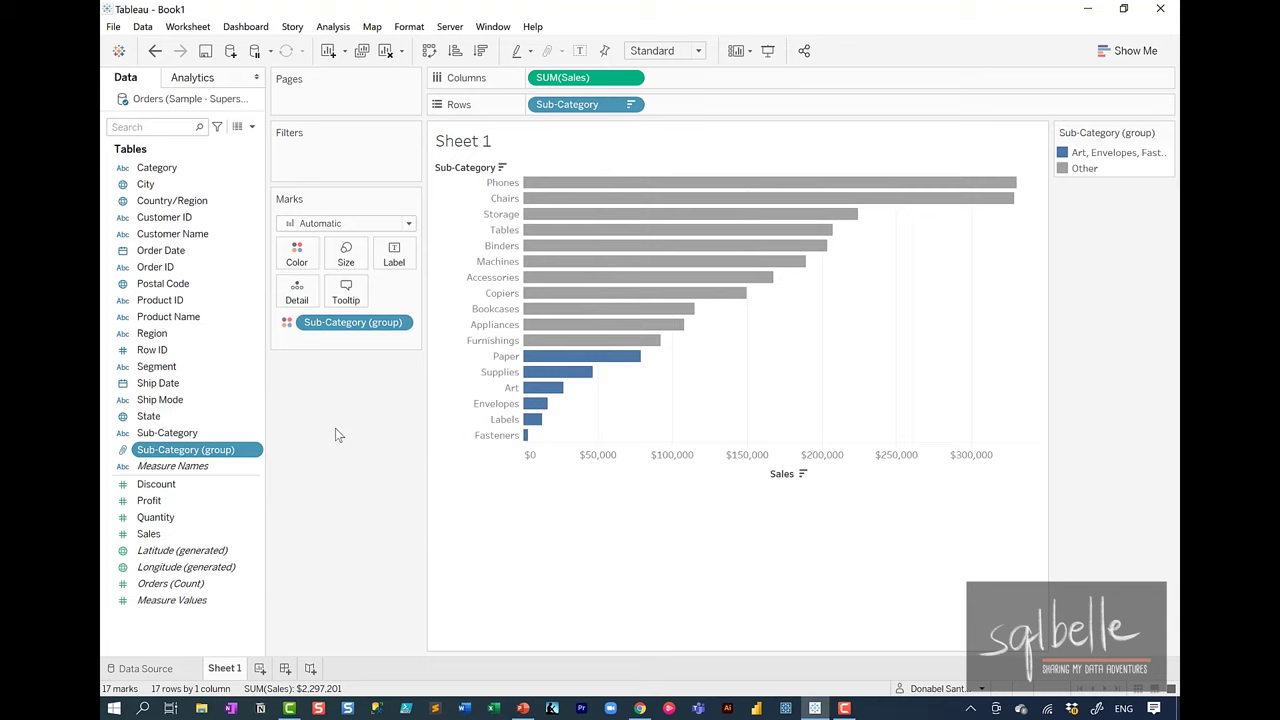
Step: Combine Sub-Category with Sub-Category (group) into a hierarchy named "Sub-Category Hierarchy"
left_click_drag(196, 434, 200, 450)
type("Su-Category Hierarchy")
left_click(527, 343)
type("b")
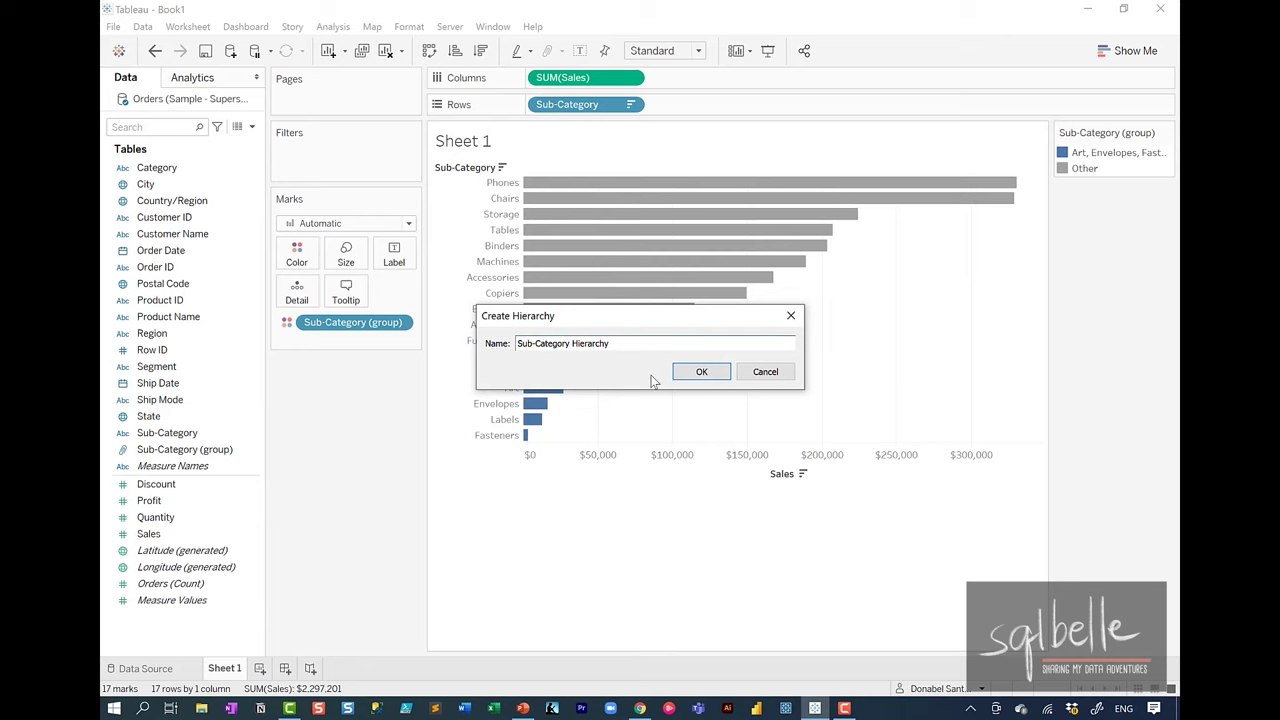
left_click(701, 371)
Step: Place Sub-Category (group) ahead of Sub-Category on Rows, and collapse and re-expand the hierarchy level
left_click_drag(217, 447, 543, 112)
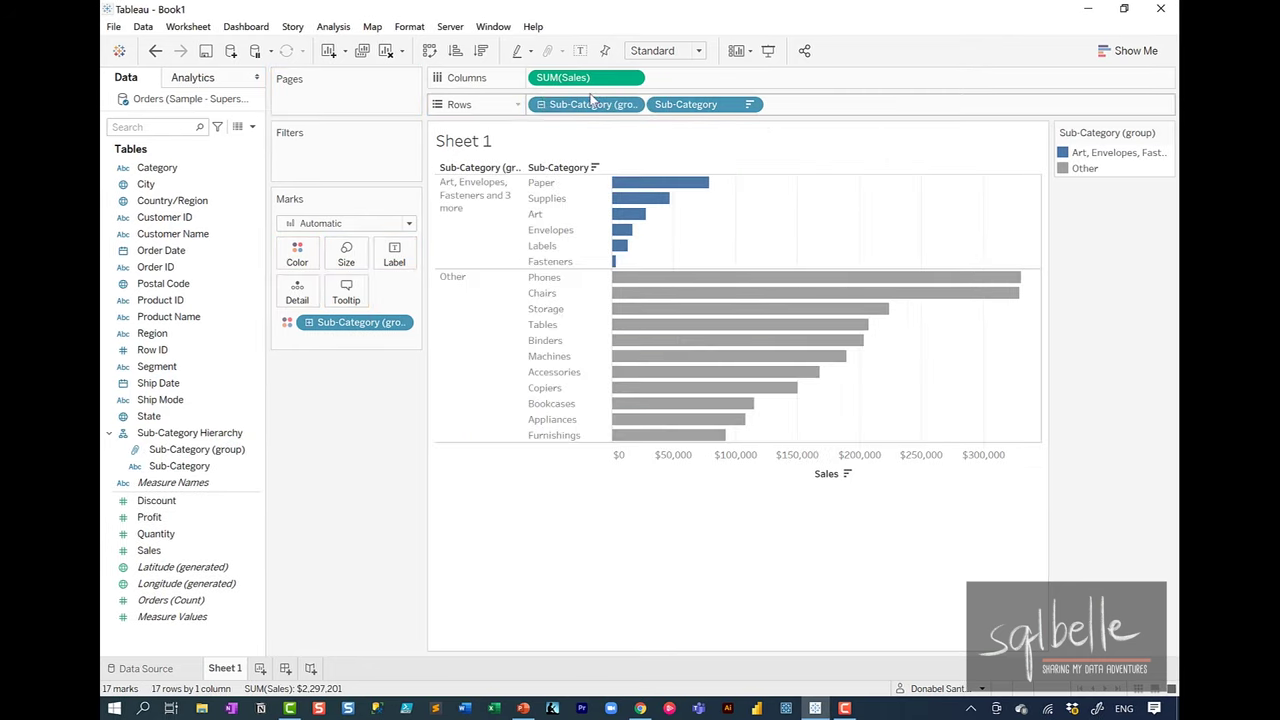
left_click(541, 106)
left_click(541, 107)
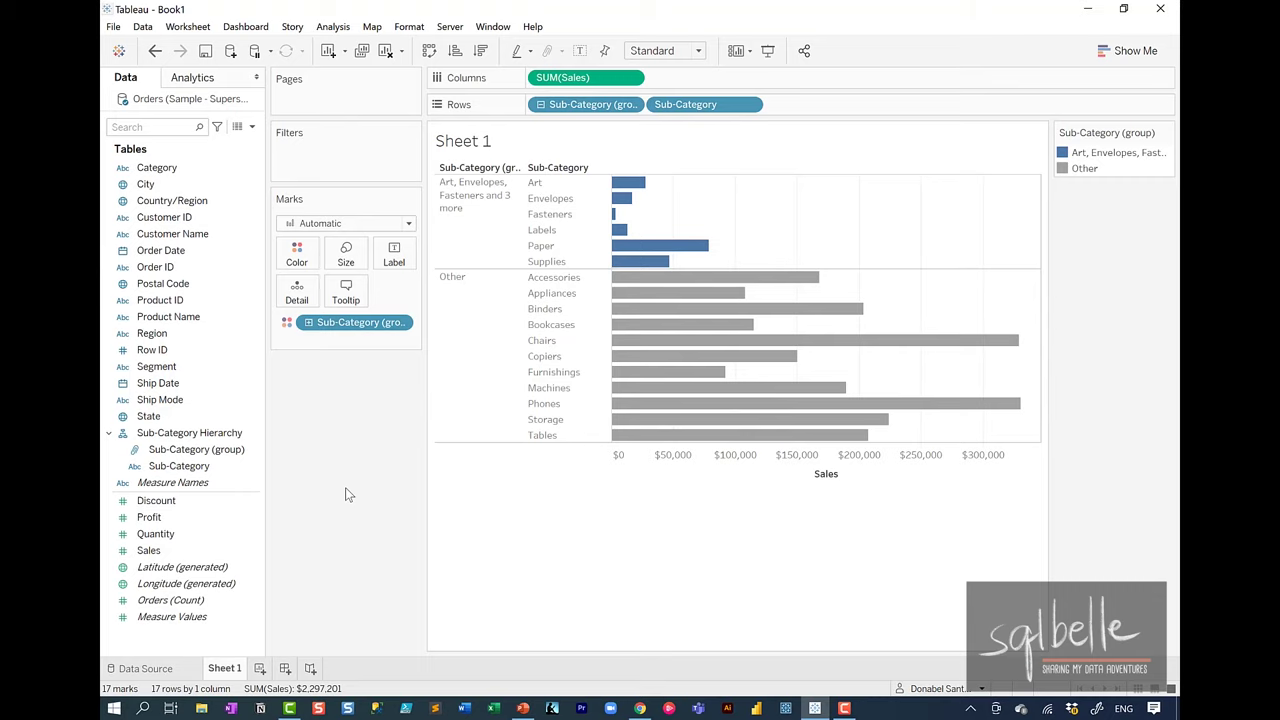
Step: Create a new worksheet listing Product Name on Rows, and widen the name column
left_click(261, 670)
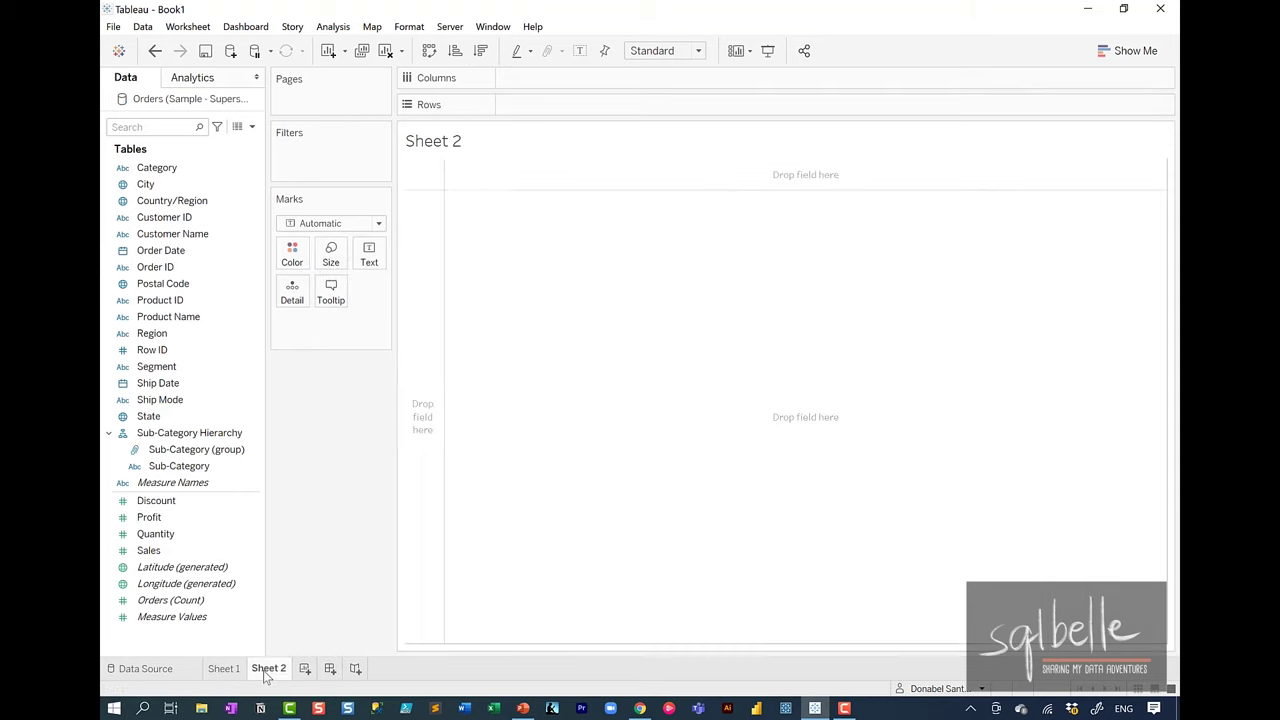
left_click_drag(193, 317, 575, 110)
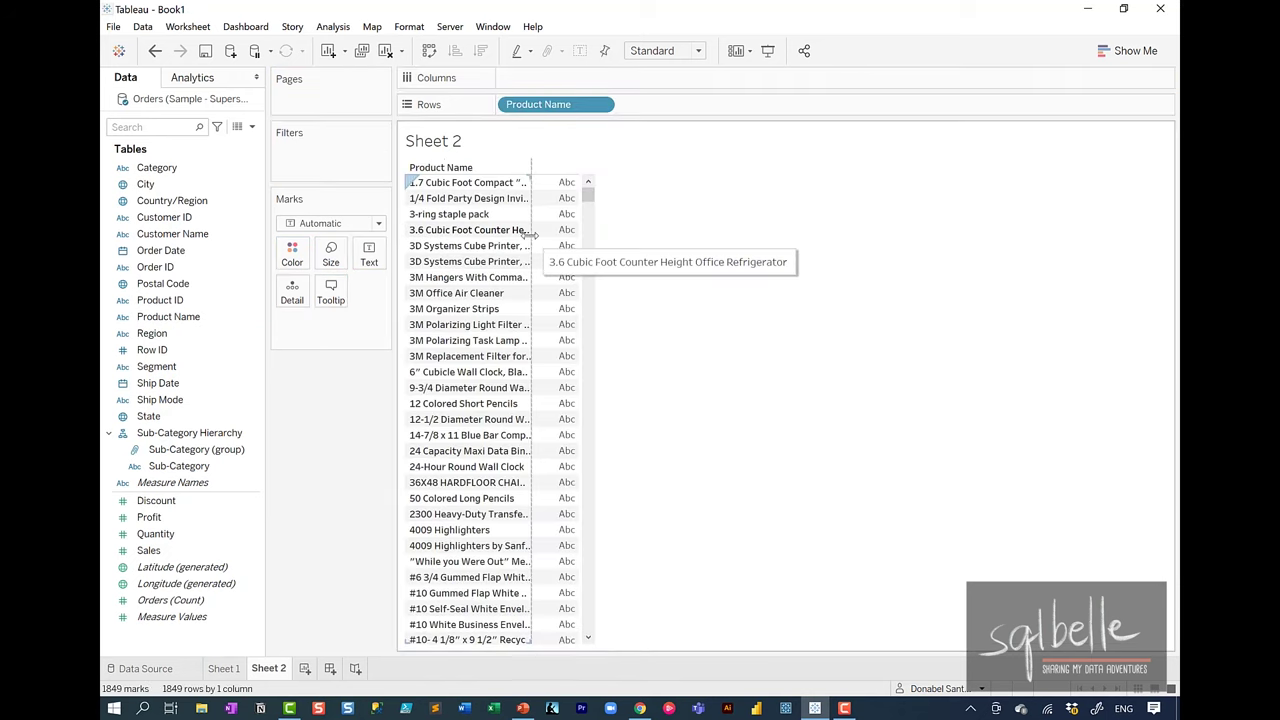
left_click_drag(633, 224, 698, 224)
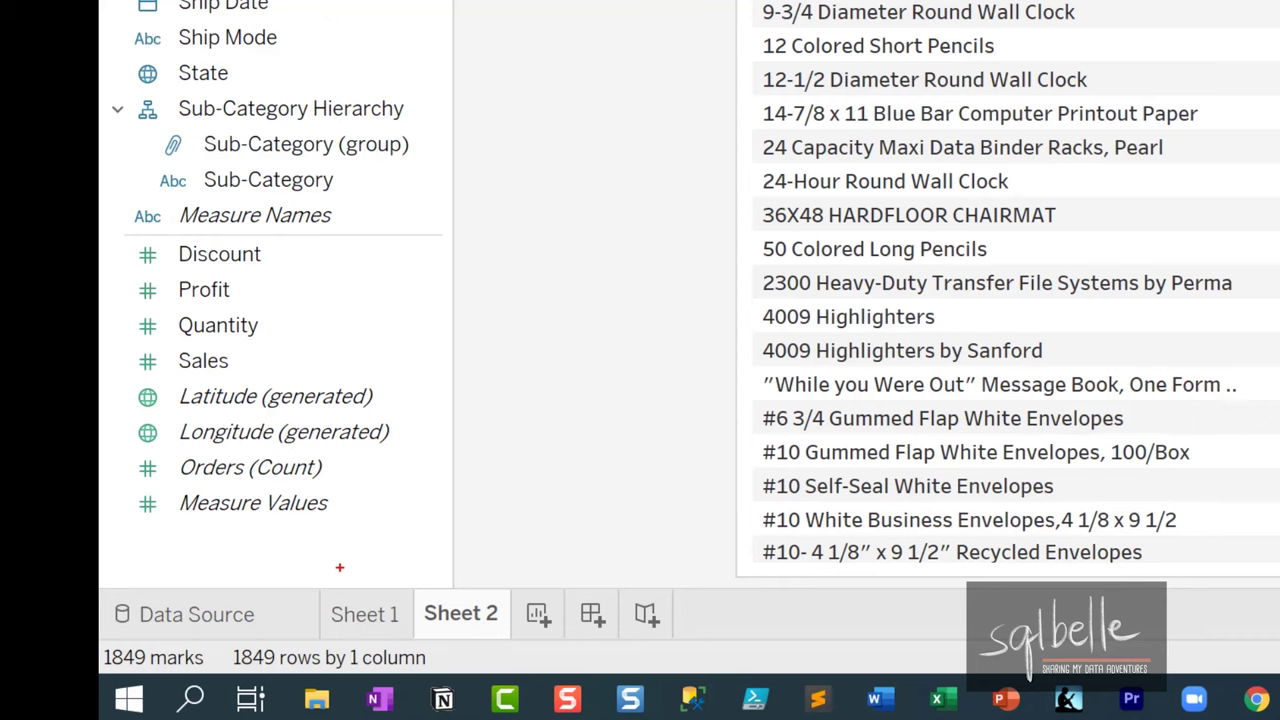
mouse_move(212, 646)
left_mouse_down()
mouse_move(159, 692)
mouse_move(166, 631)
left_mouse_up()
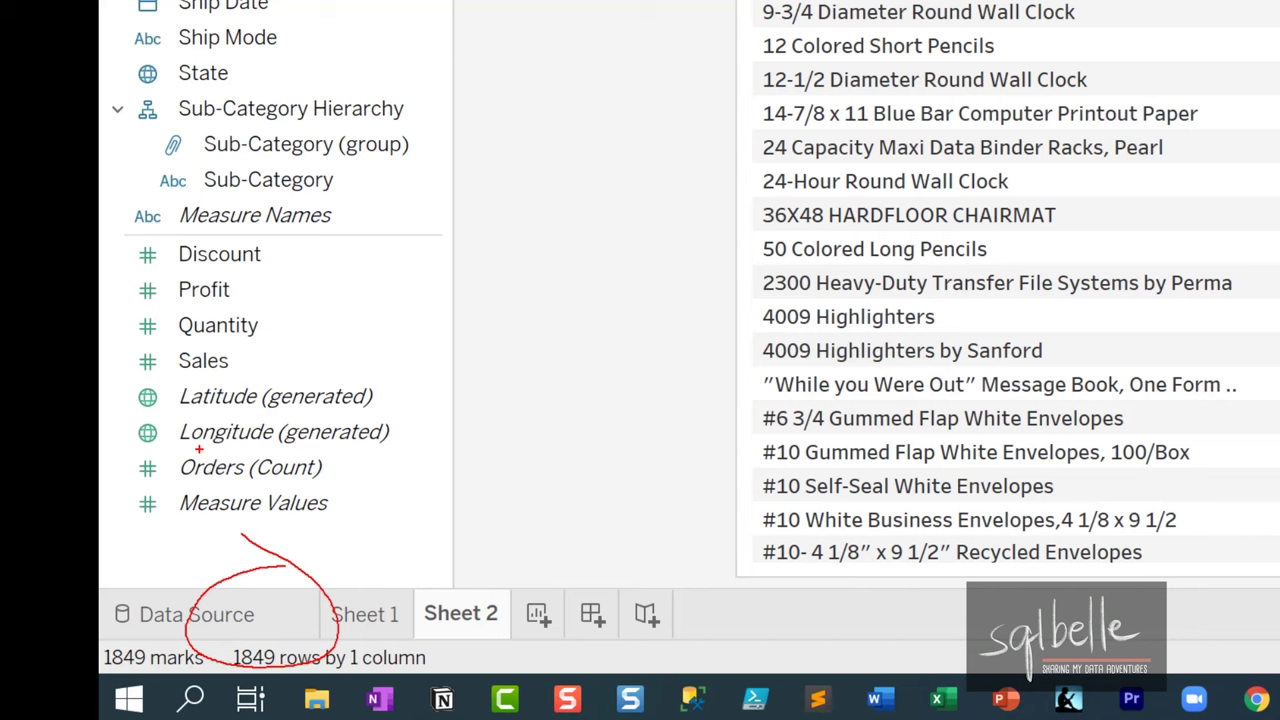
key("Escape")
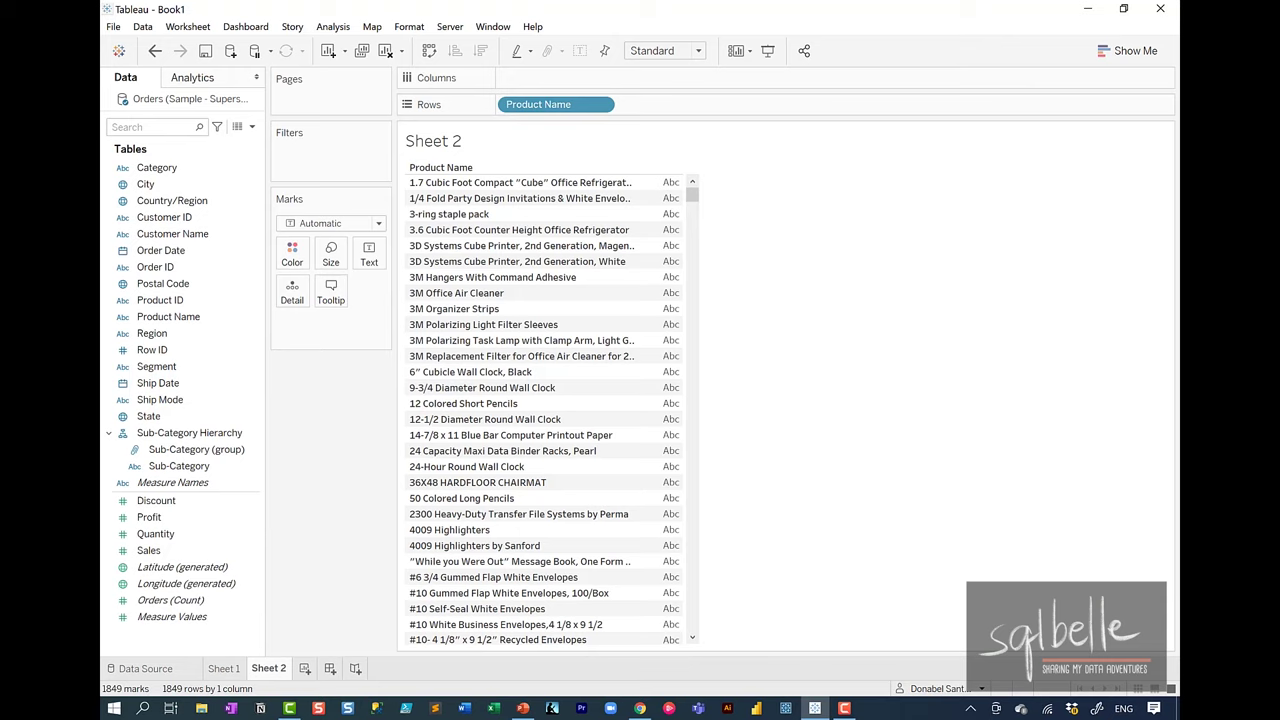
Step: Start creating a group from the Product Name field, with the member search options shown
left_click(227, 319)
right_click(227, 322)
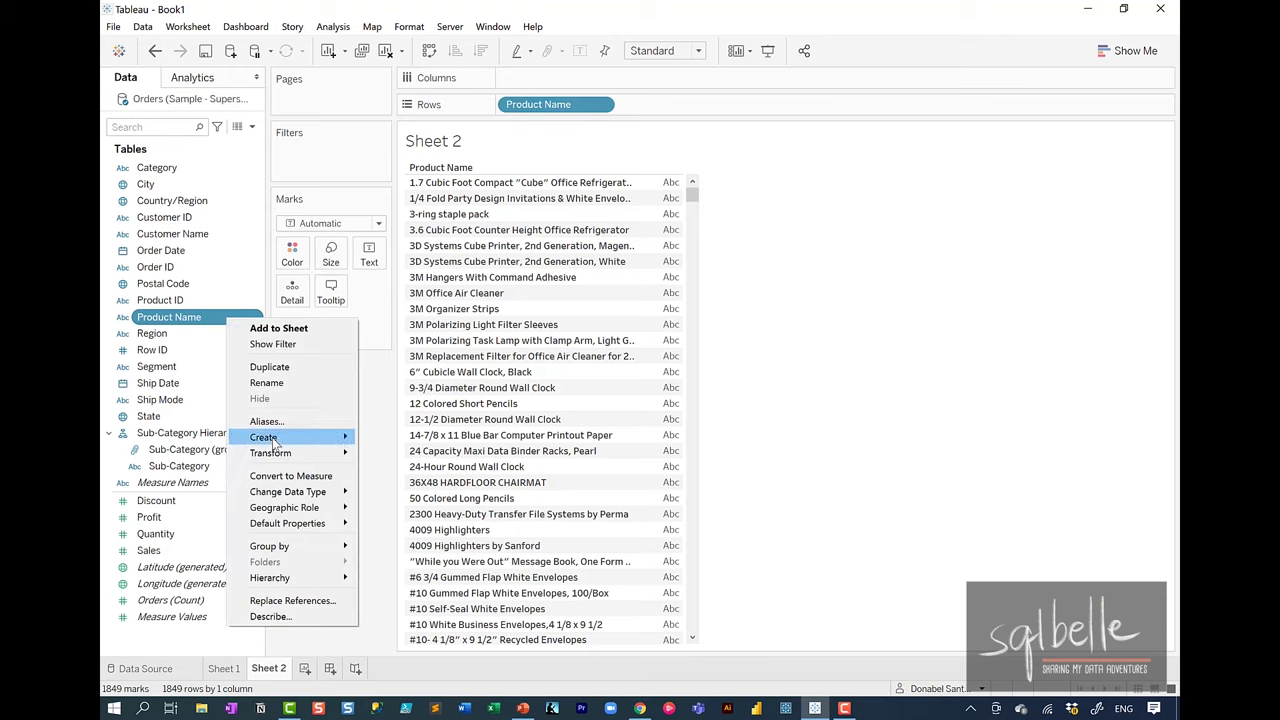
mouse_move(281, 441)
left_click(392, 456)
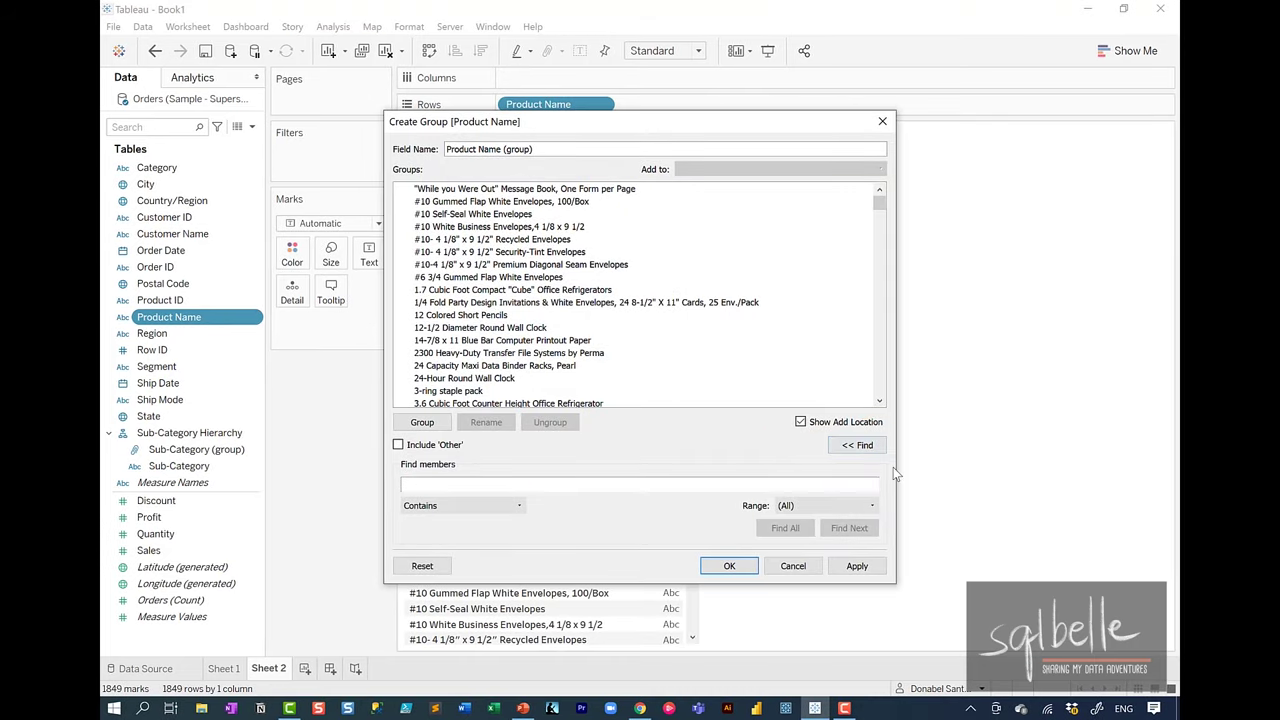
left_click(860, 447)
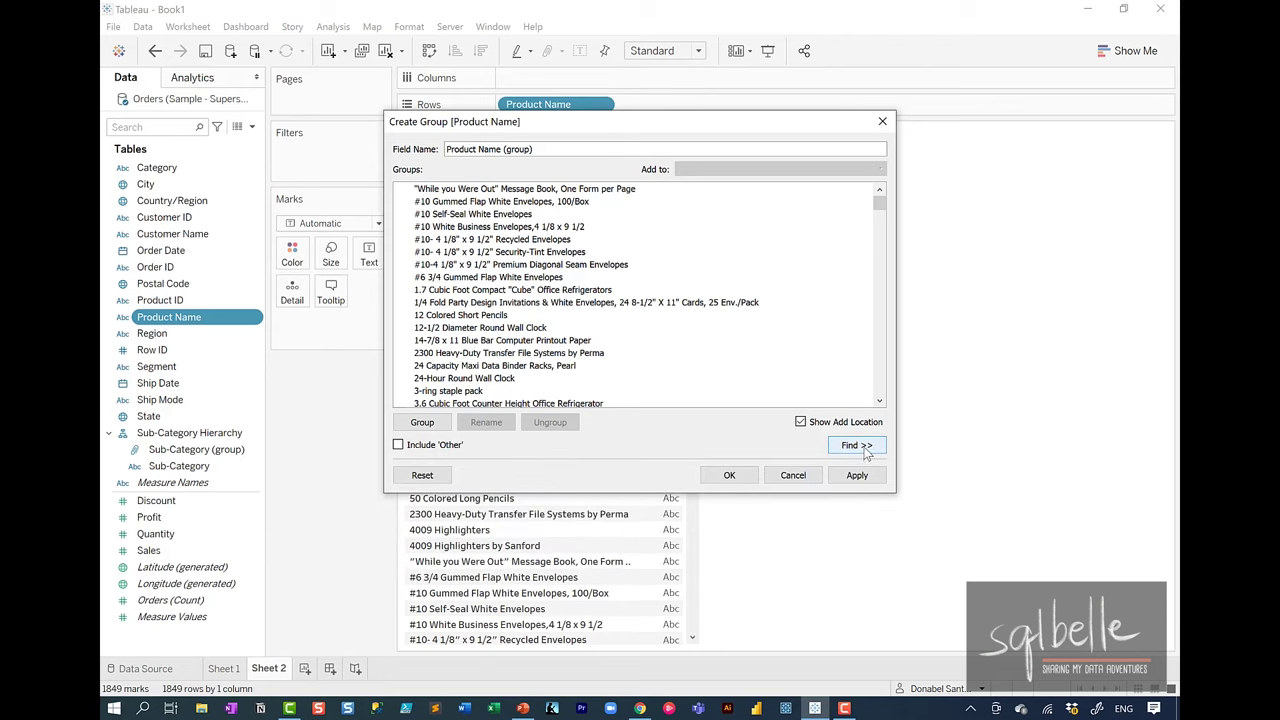
left_click(858, 446)
Step: Find all Product Name members that contain "Refrigerator"
left_click(463, 505)
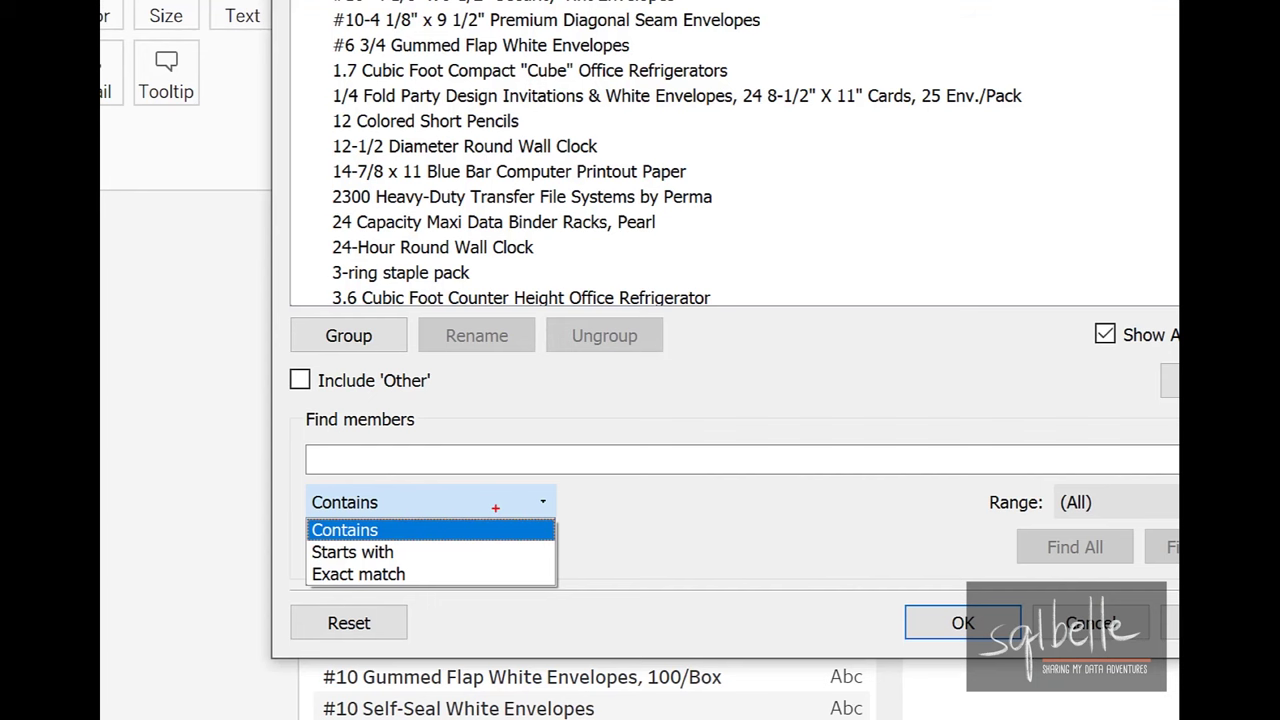
left_click_drag(500, 458, 440, 443)
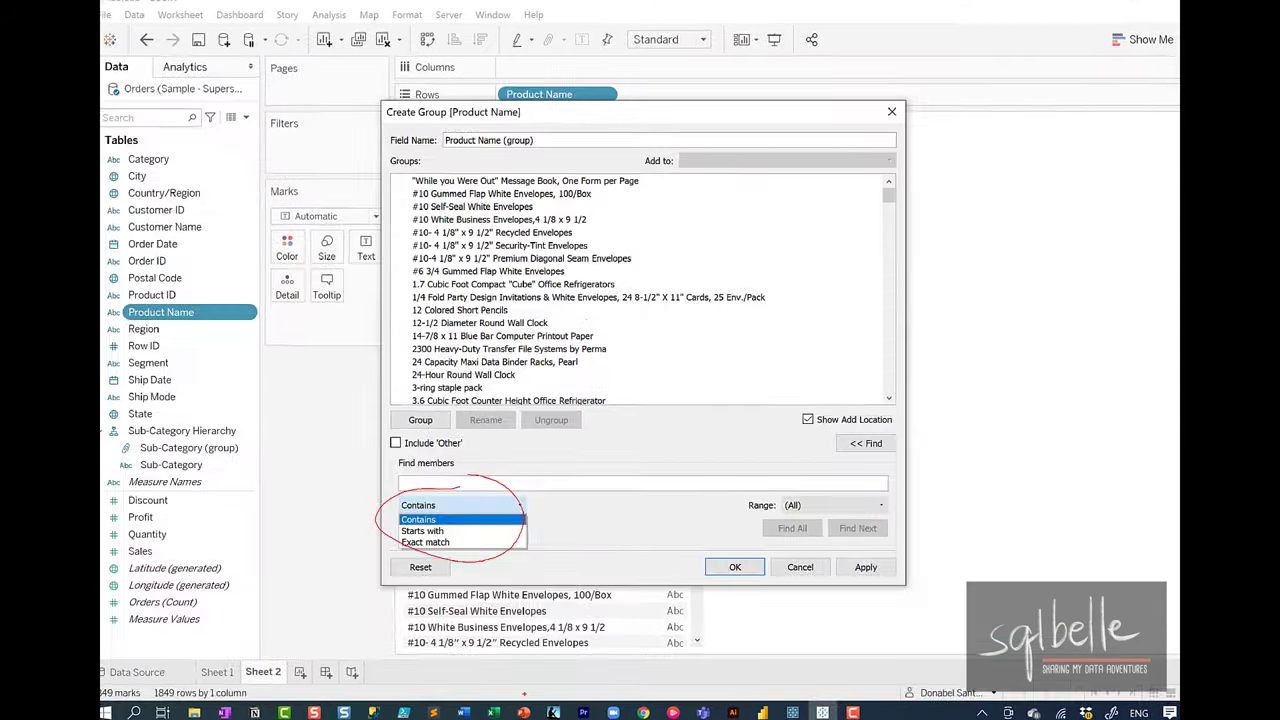
left_click(482, 493)
left_click(482, 451)
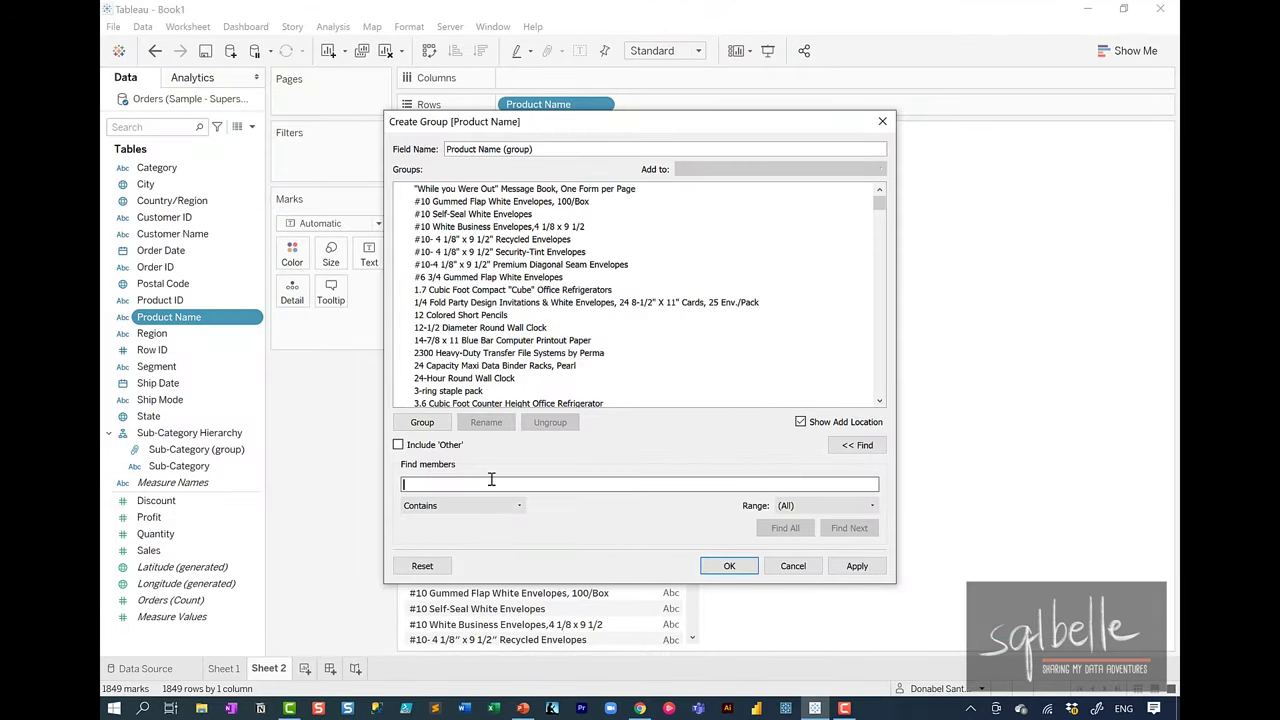
type("Refrigerator")
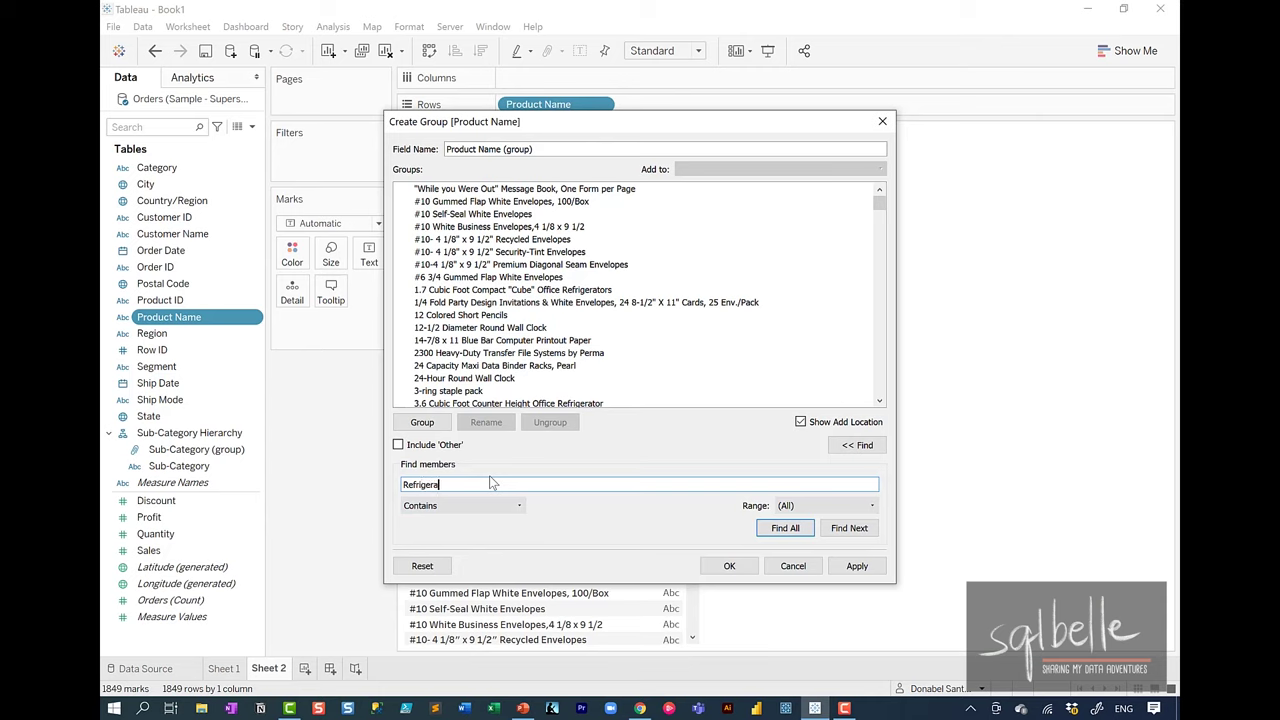
left_click(781, 530)
key("ctrl+2")
mouse_move(800, 250)
left_mouse_down()
mouse_move(693, 299)
mouse_move(708, 300)
left_mouse_up()
left_click_drag(858, 397, 760, 406)
left_click_drag(786, 391, 788, 405)
key("Escape")
Step: Group the found refrigerator products and name the group "Refrigerators"
left_click(443, 428)
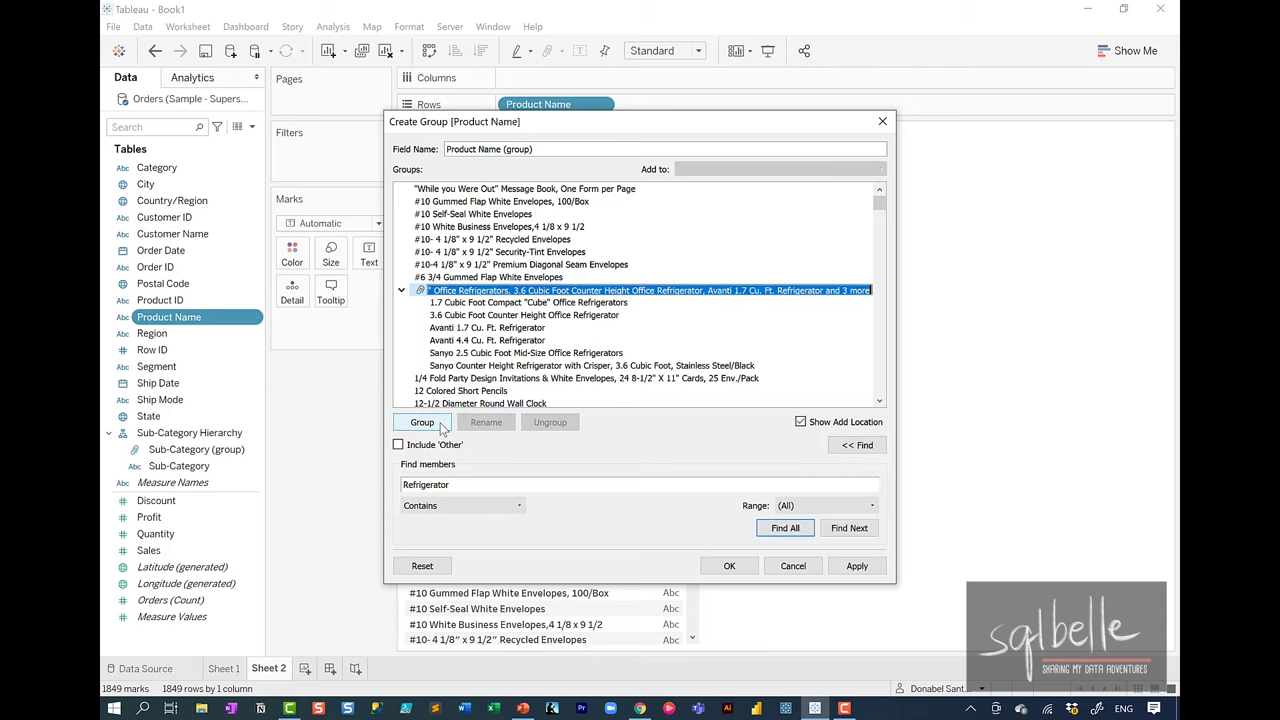
type("Refrigerator")
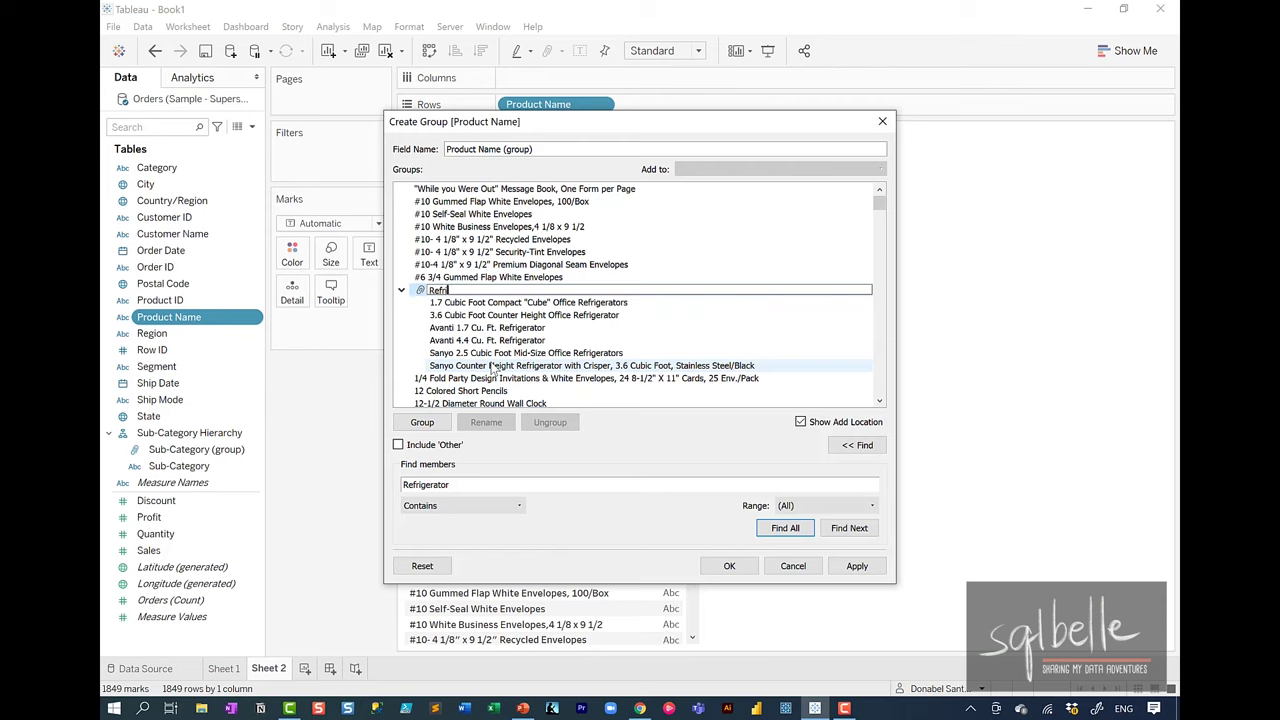
type("s")
key("Return")
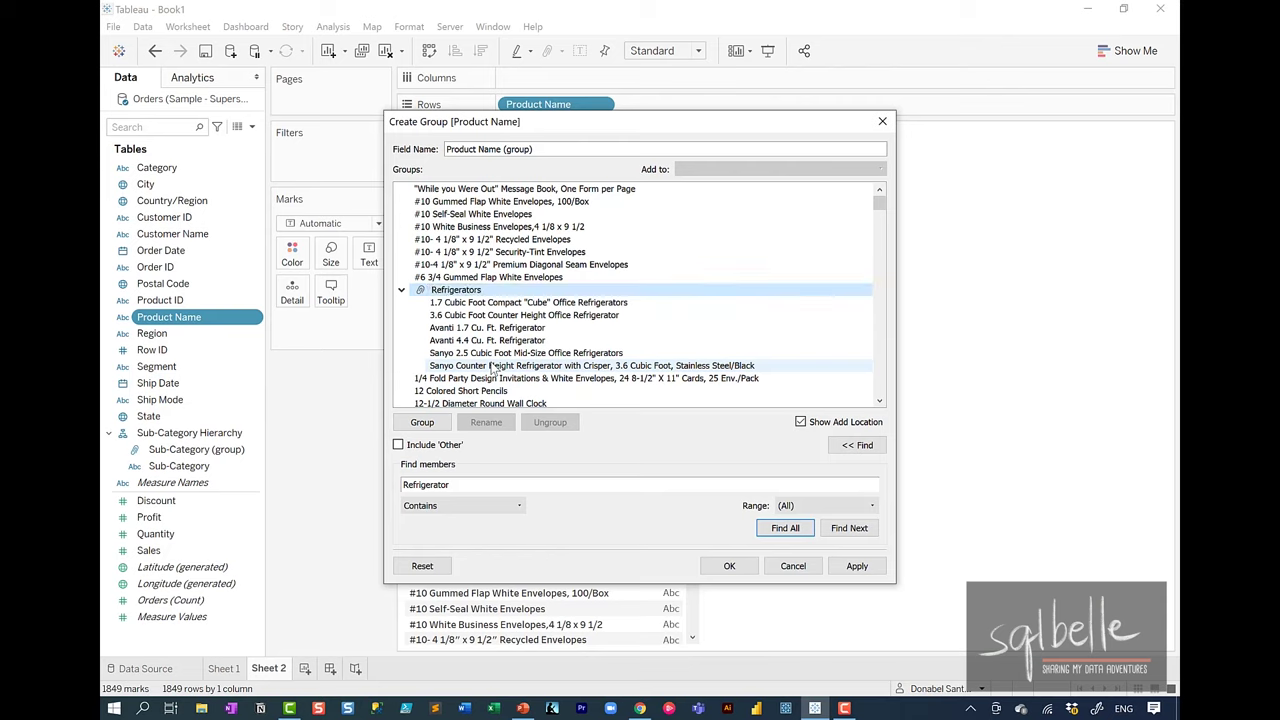
Step: Find all Product Name members that contain "Clock"
double_click(440, 484)
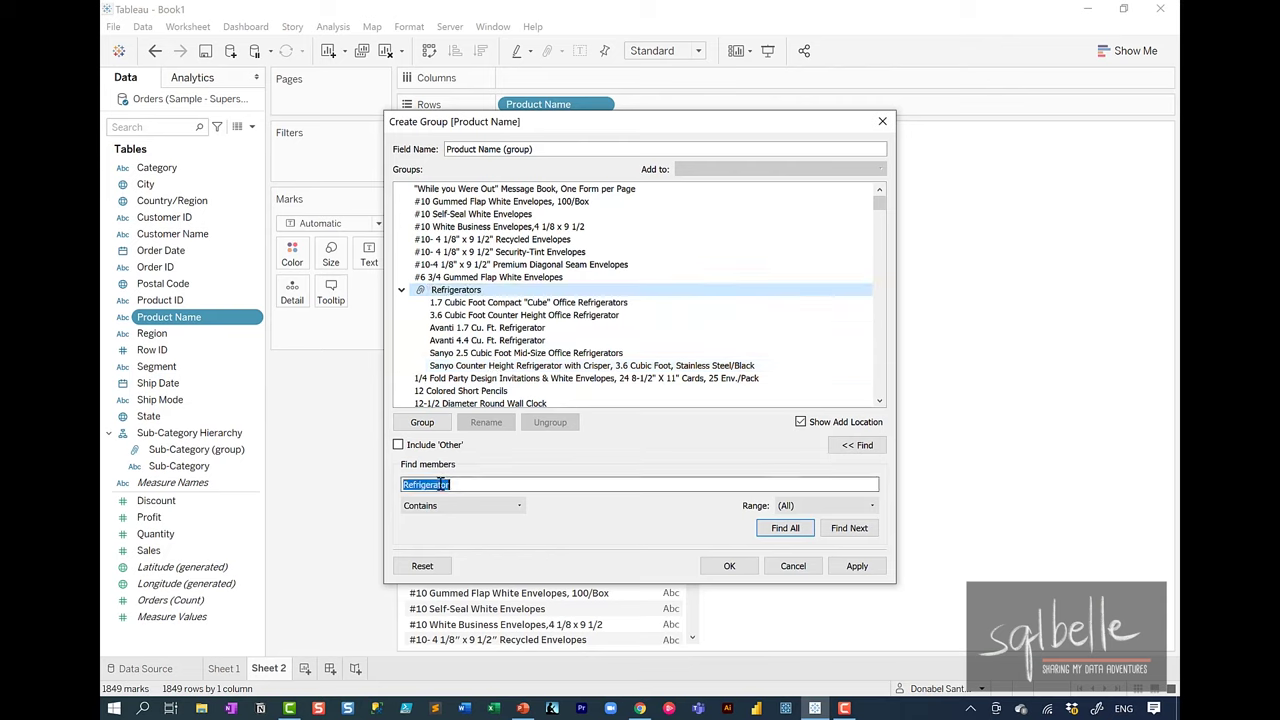
type("clock")
key("Return")
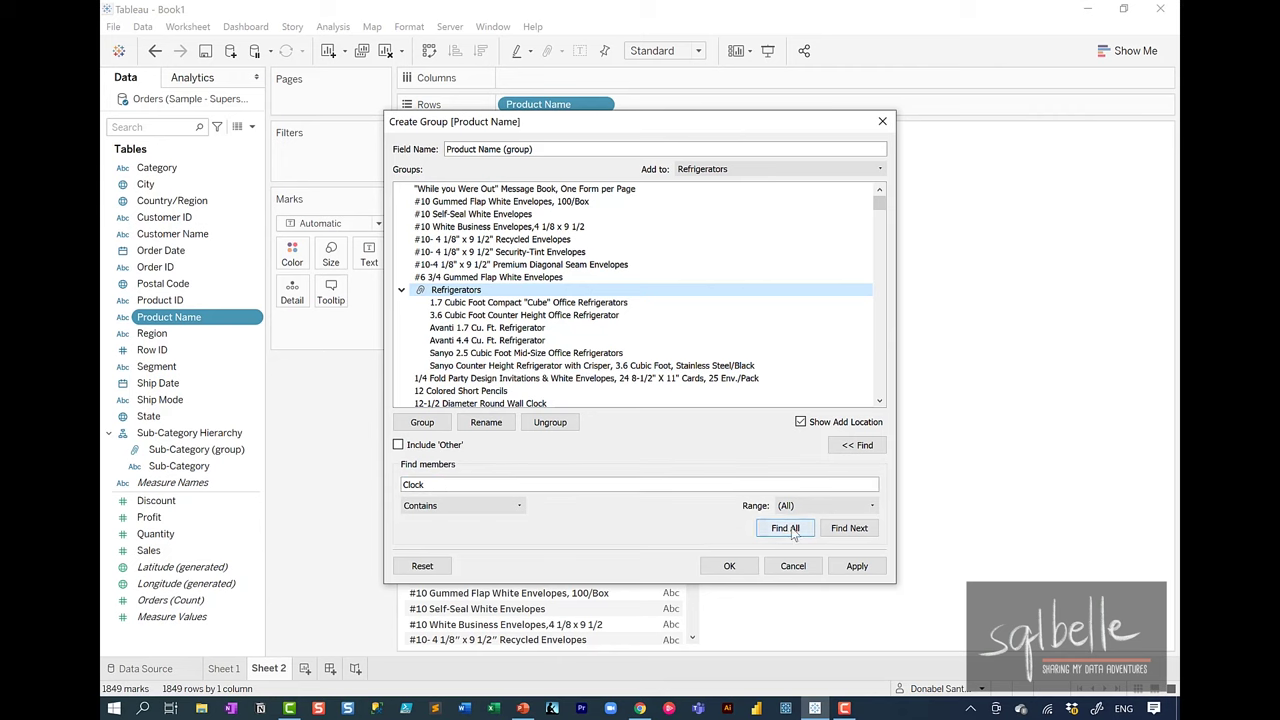
Step: Group the found clock products as "Clocks" and save the group field with 'Other' included
left_click(422, 422)
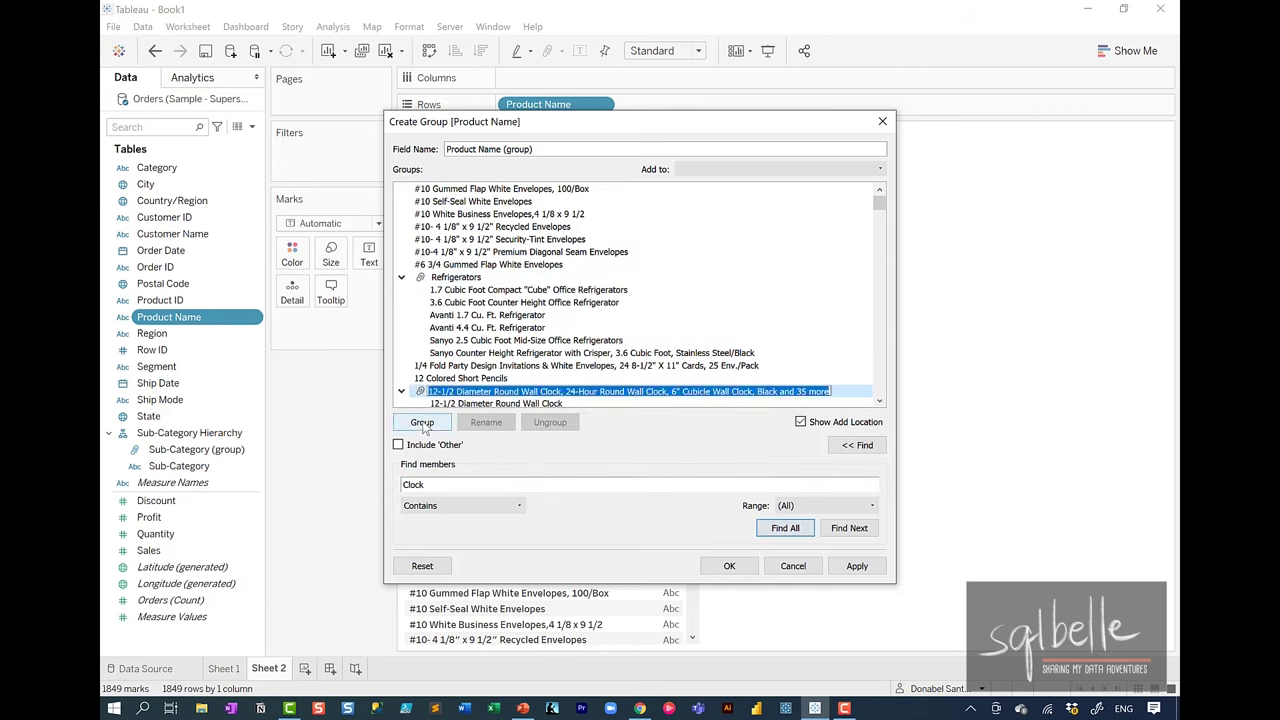
type("Clocks")
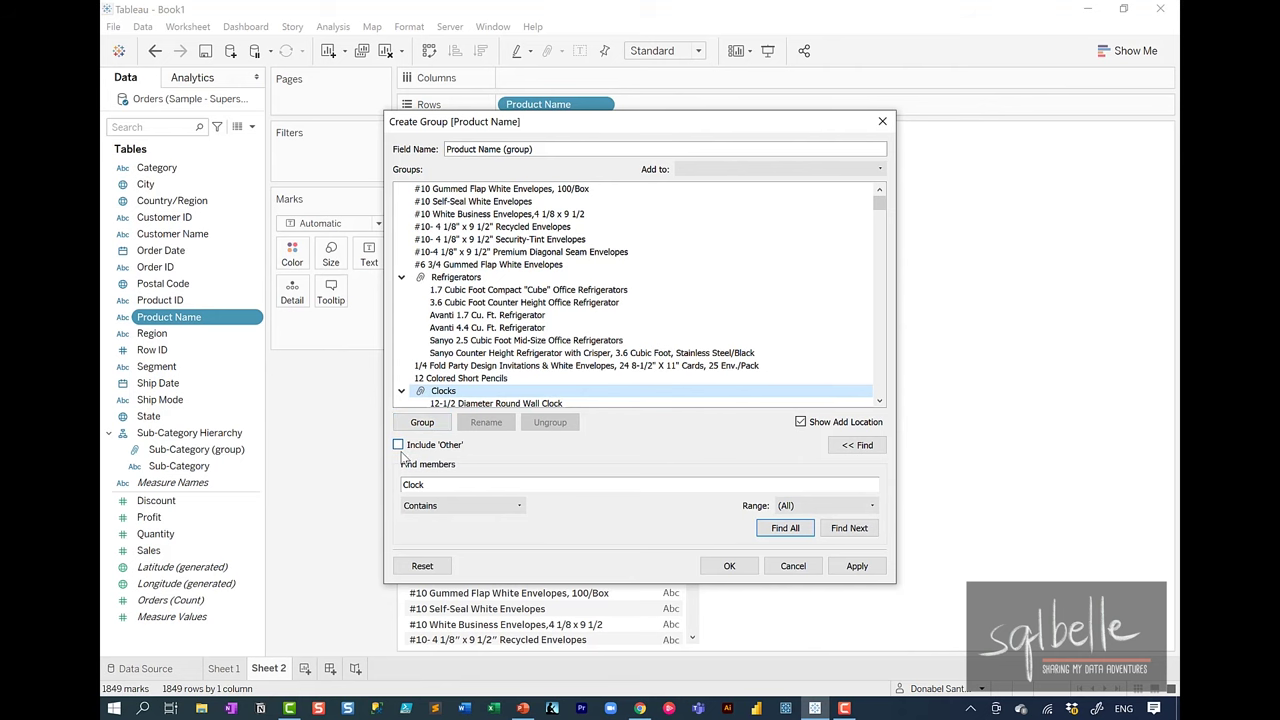
left_click(398, 444)
left_click(729, 566)
Step: Place Product Name (group) ahead of Product Name on Rows and look through the grouped products
left_click_drag(186, 333, 508, 108)
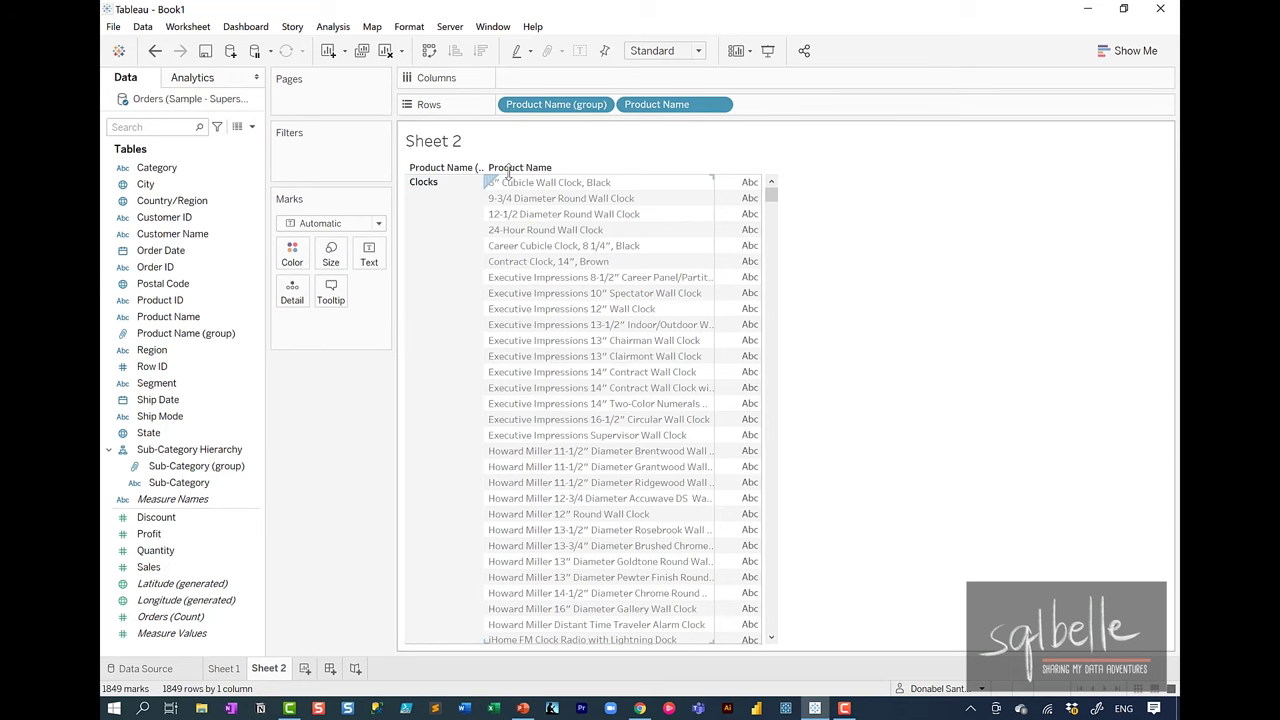
scroll(430, 344, "down", 4)
scroll(430, 344, "down", 4)
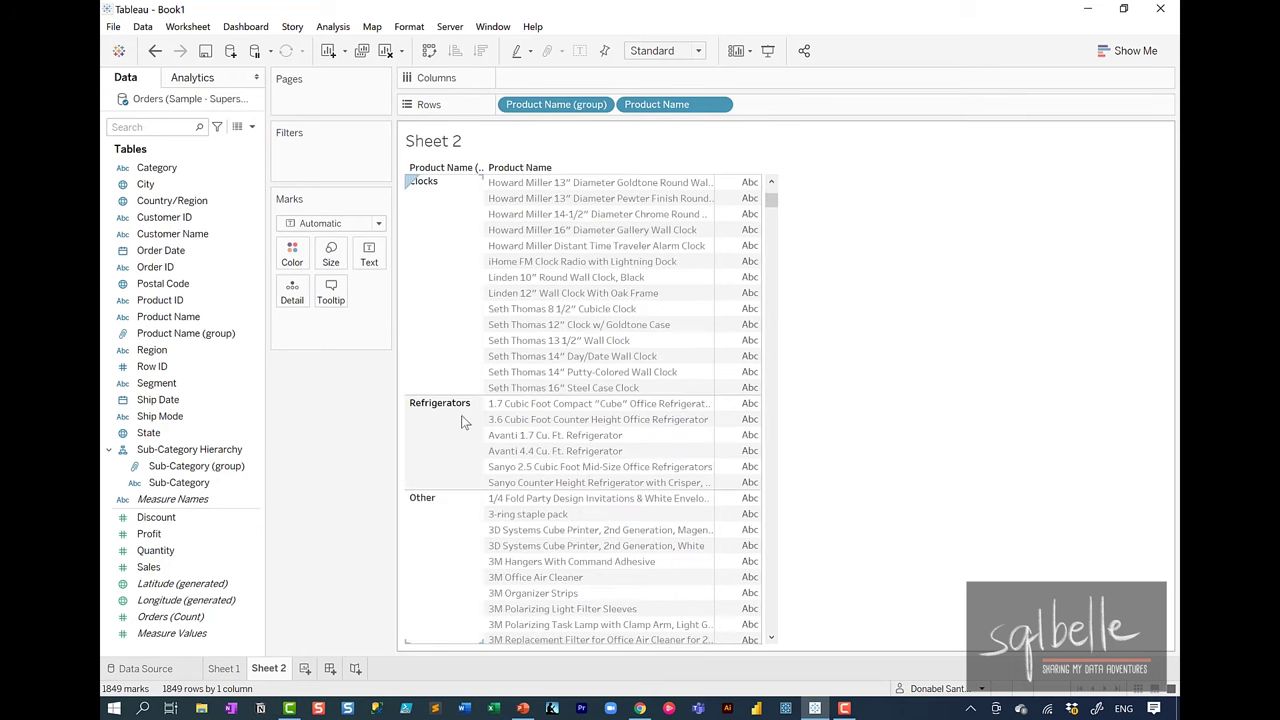
scroll(470, 489, "down", 4)
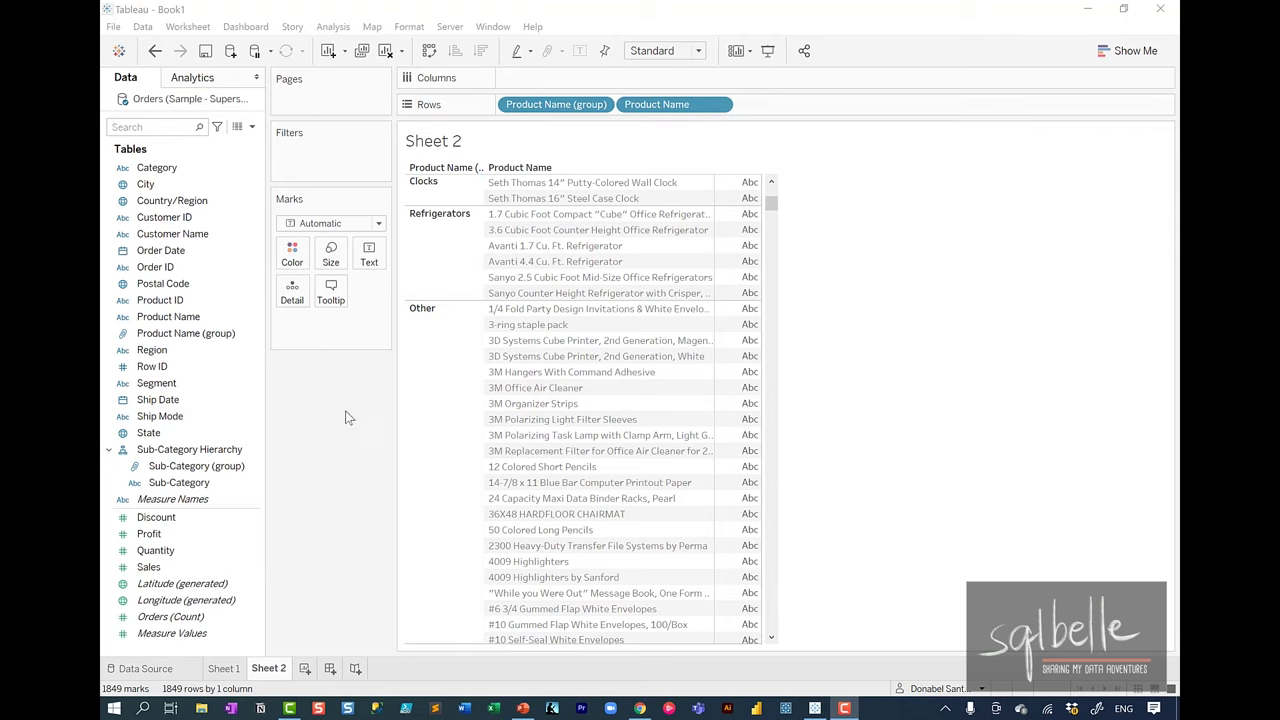
left_click(204, 170)
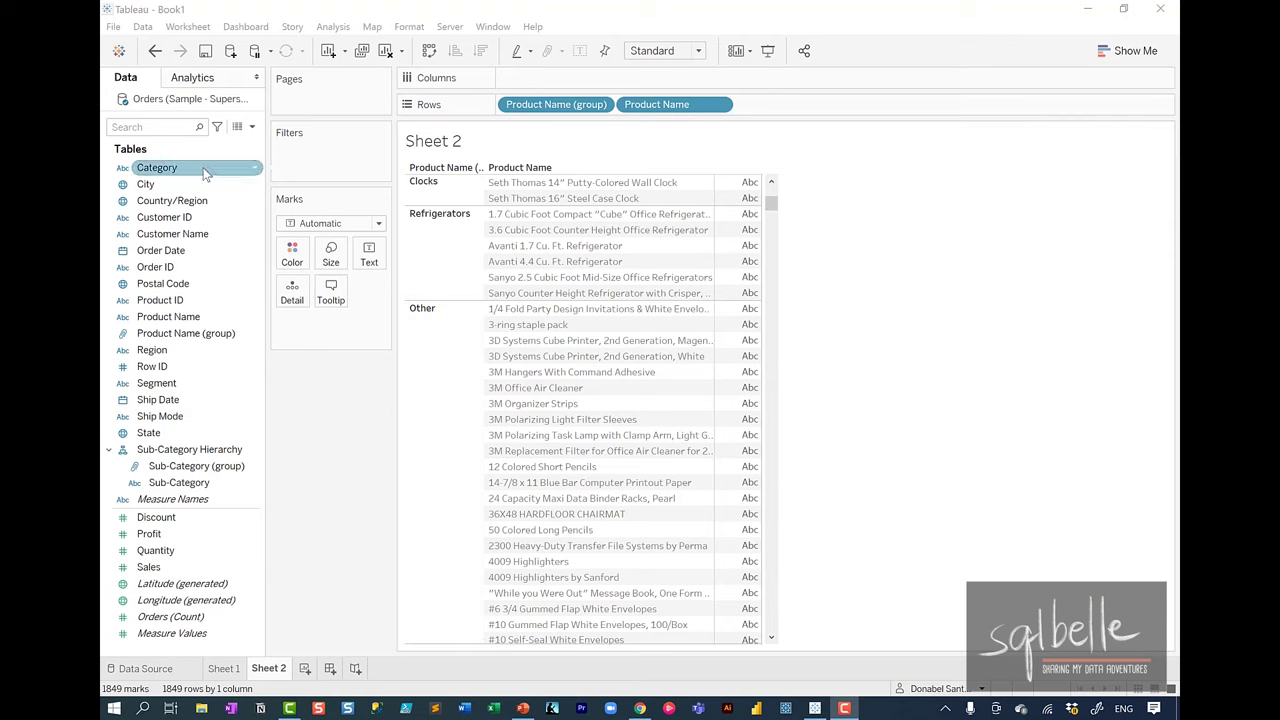
left_click(187, 236)
right_click(187, 236)
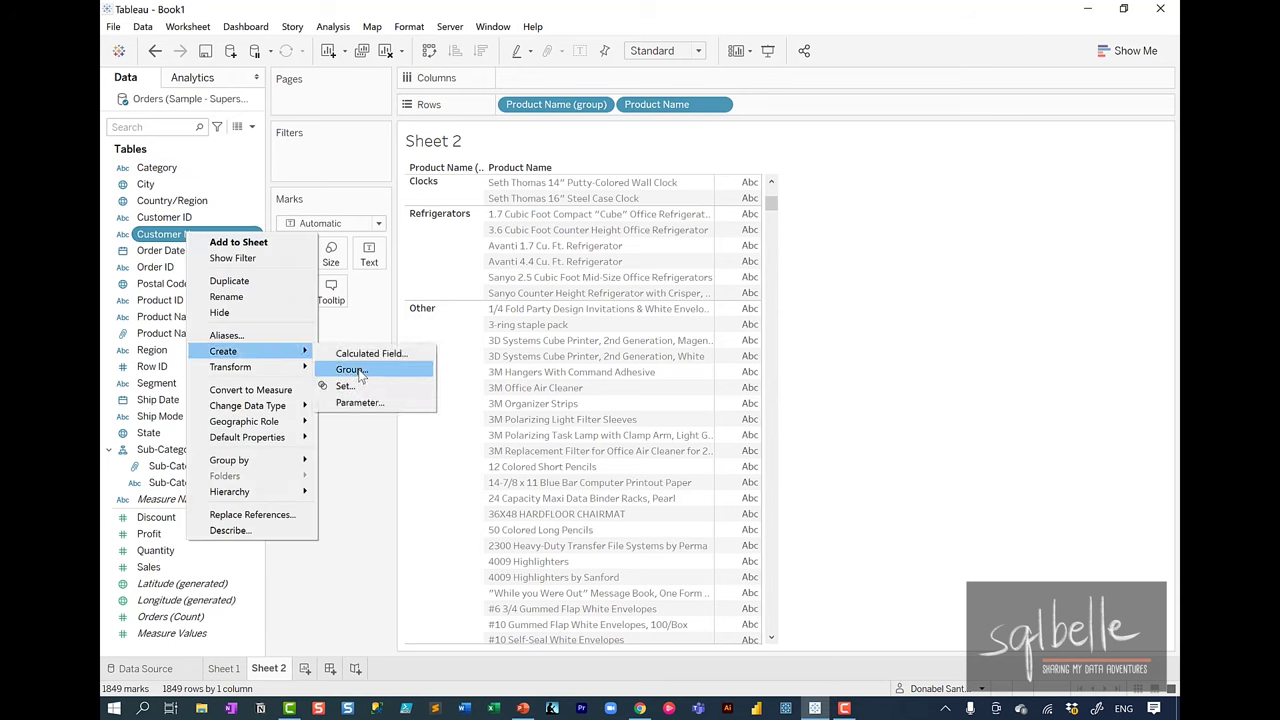
left_click(352, 370)
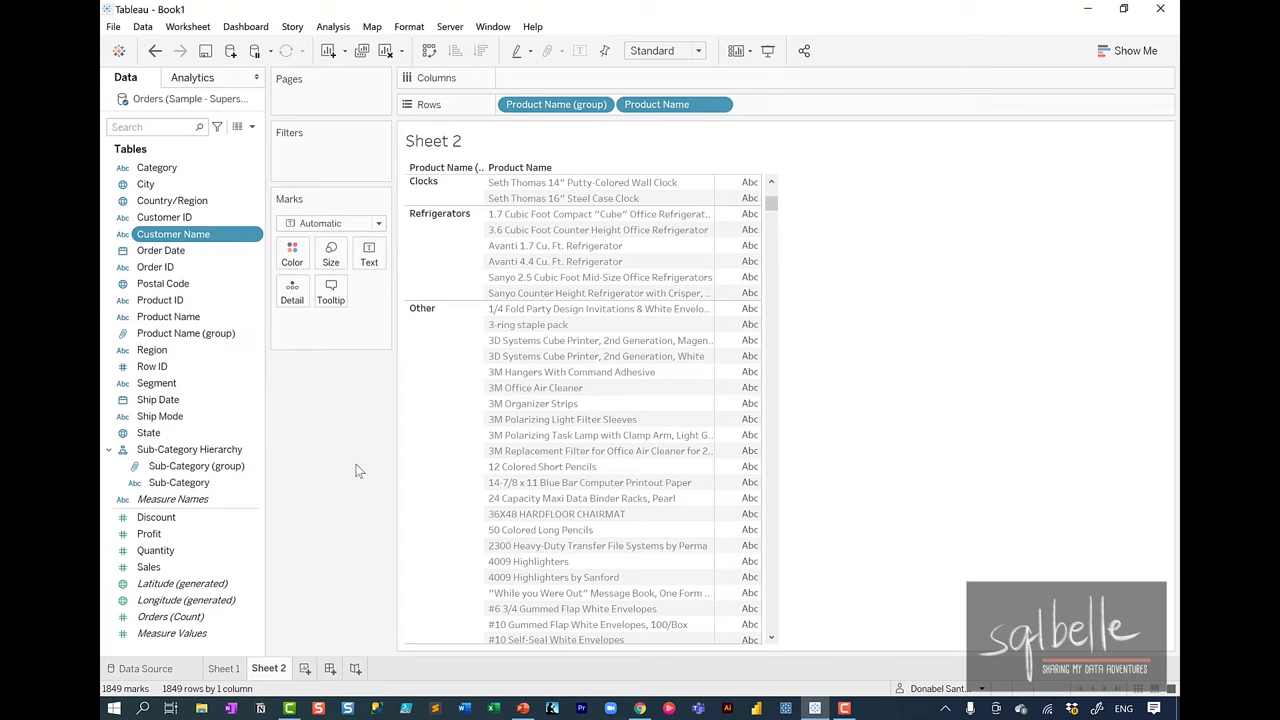
Step: Create a group from the Product Name (group) field that combines Clocks and Refrigerators
right_click(226, 338)
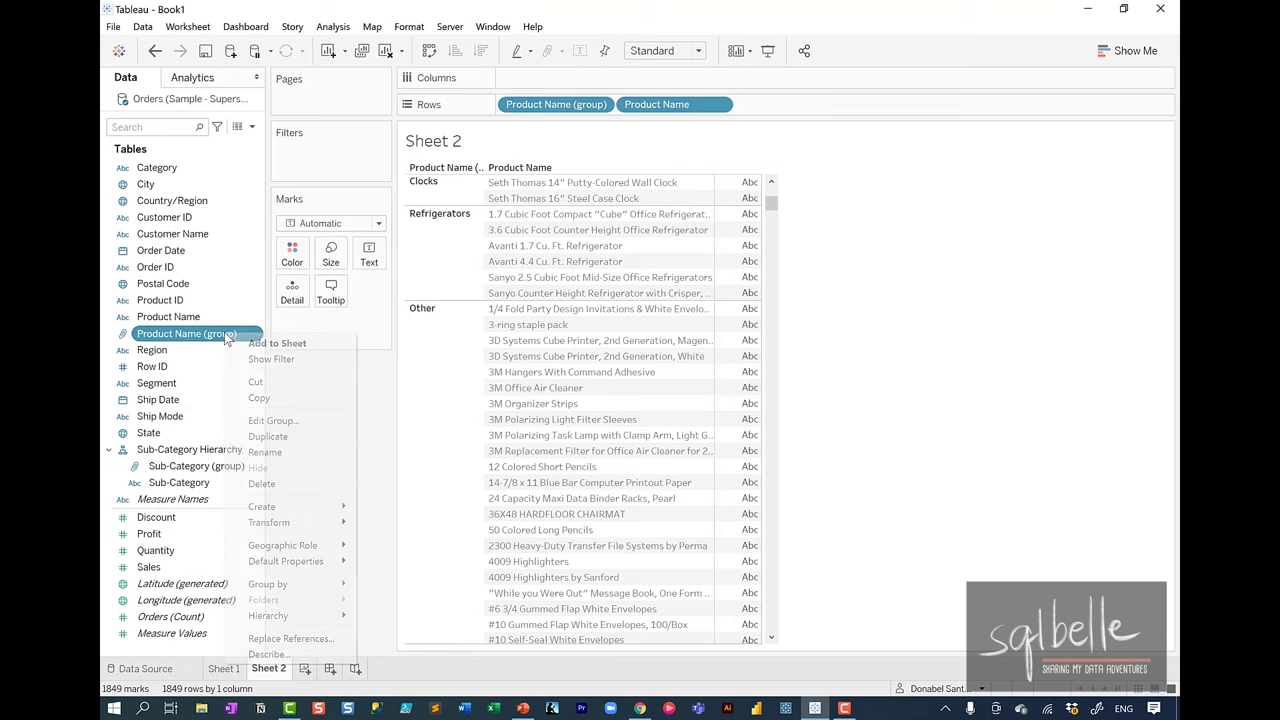
mouse_move(258, 511)
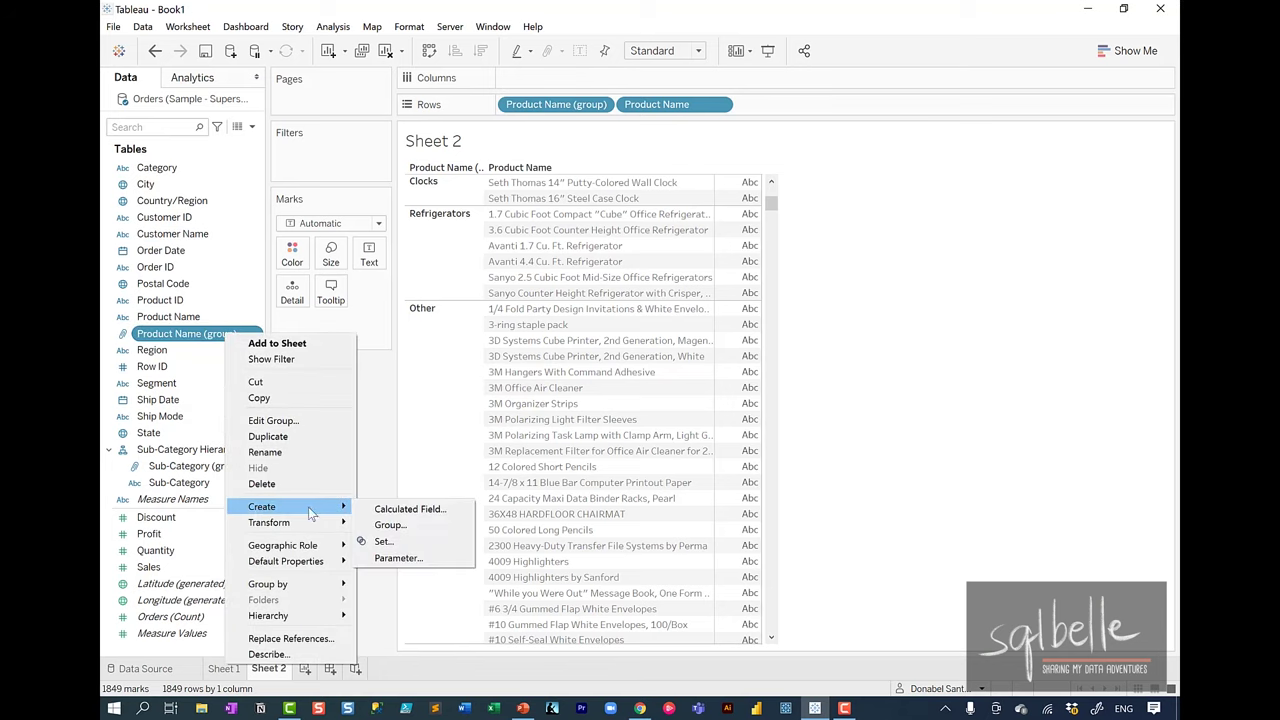
left_click(377, 519)
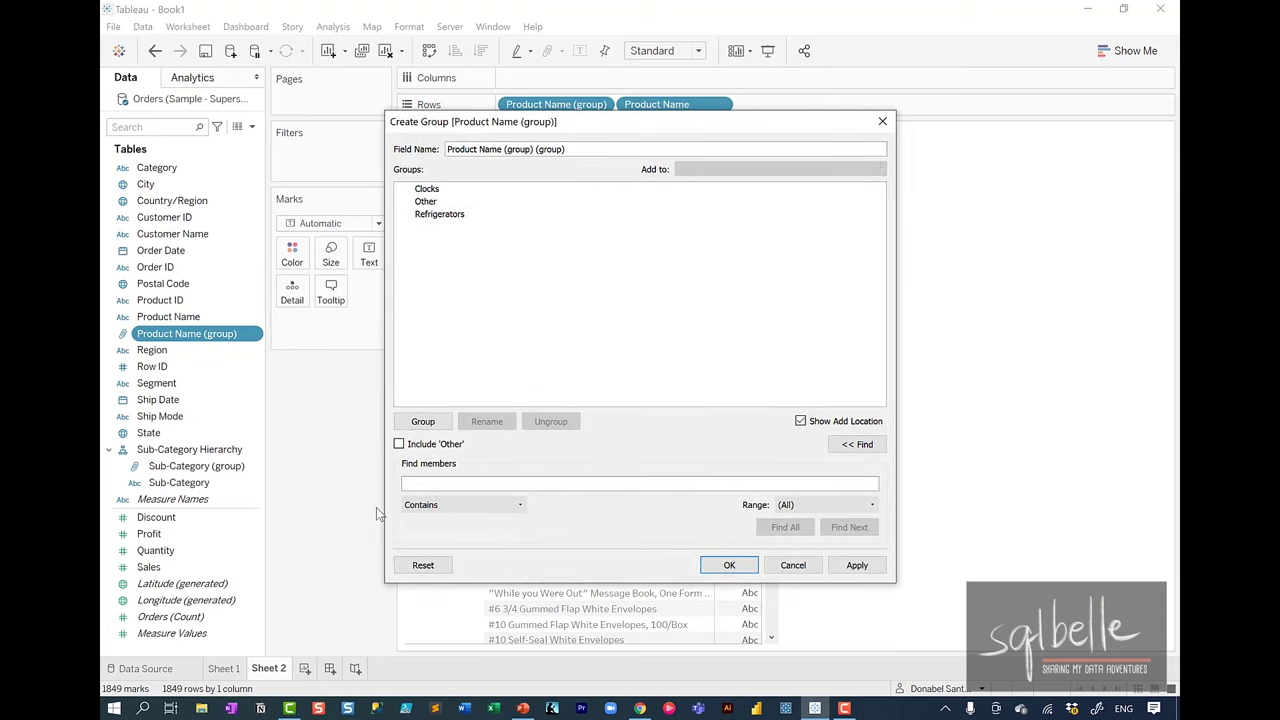
left_click(440, 214)
left_click(450, 189, "ctrl")
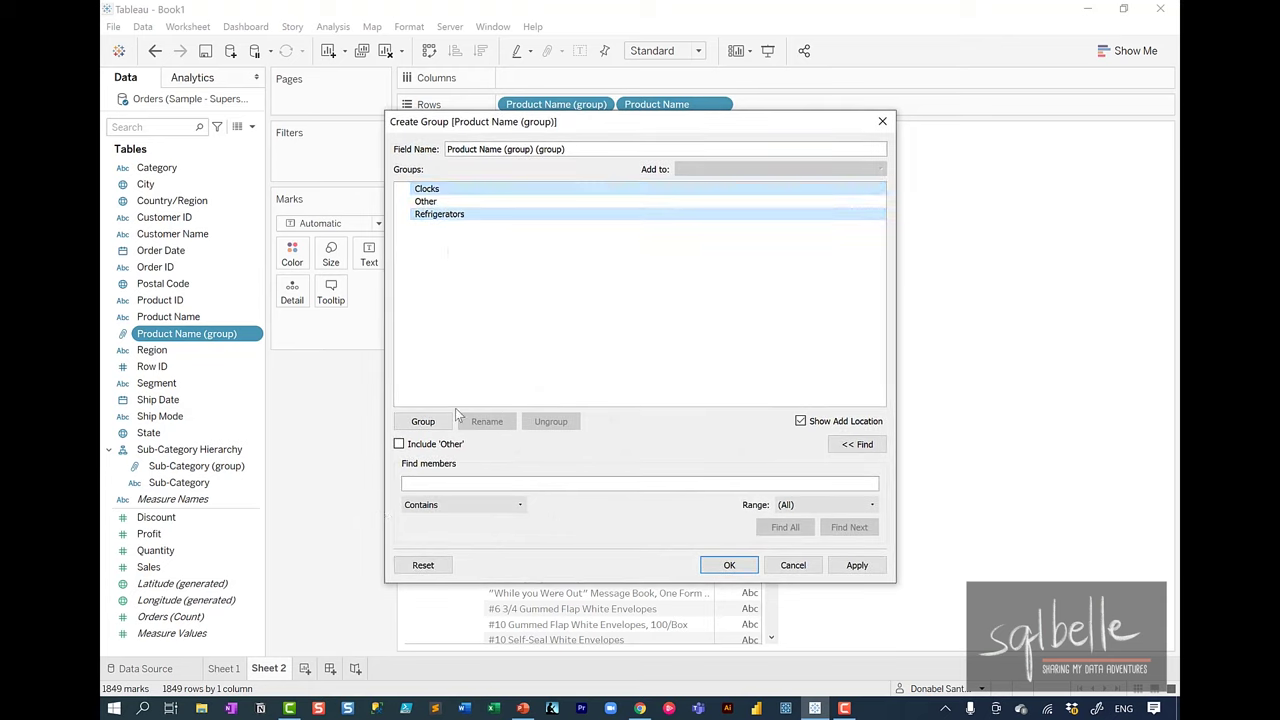
left_click(422, 423)
left_click(729, 565)
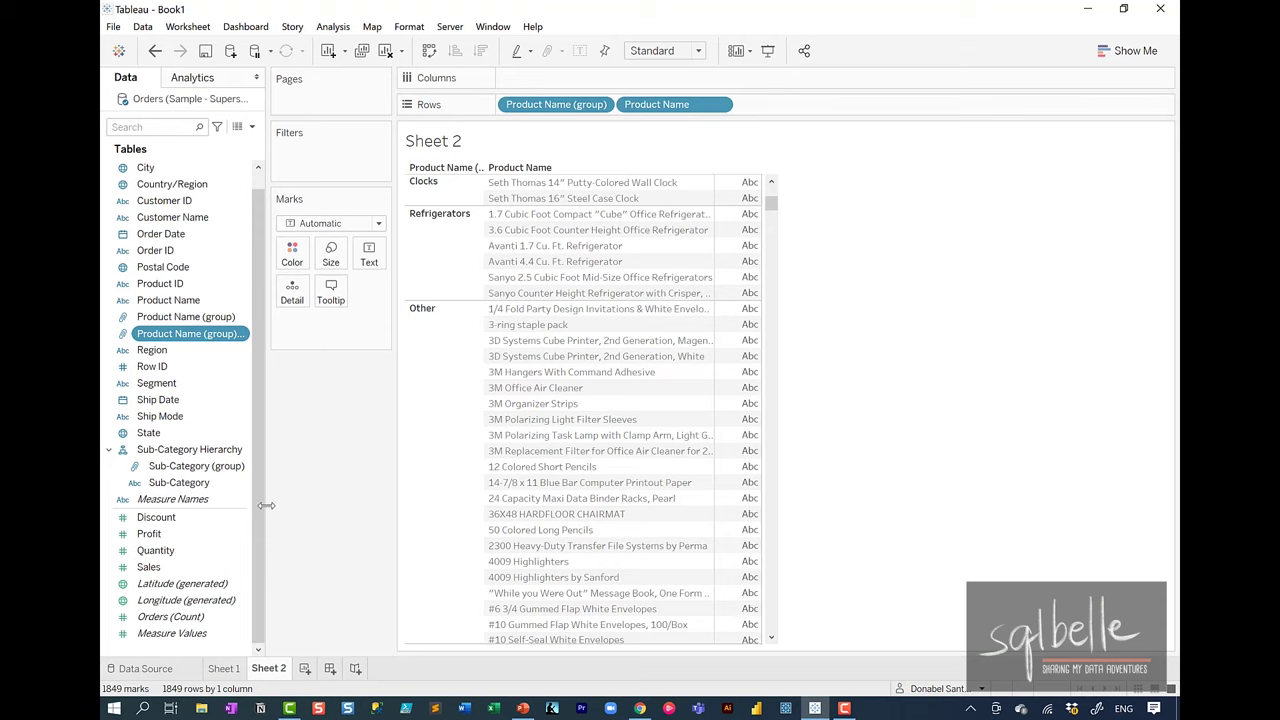
Step: Create a group from the Profit measure that combines the values from -$6,600 to -$1,144
left_click(230, 534)
right_click(200, 535)
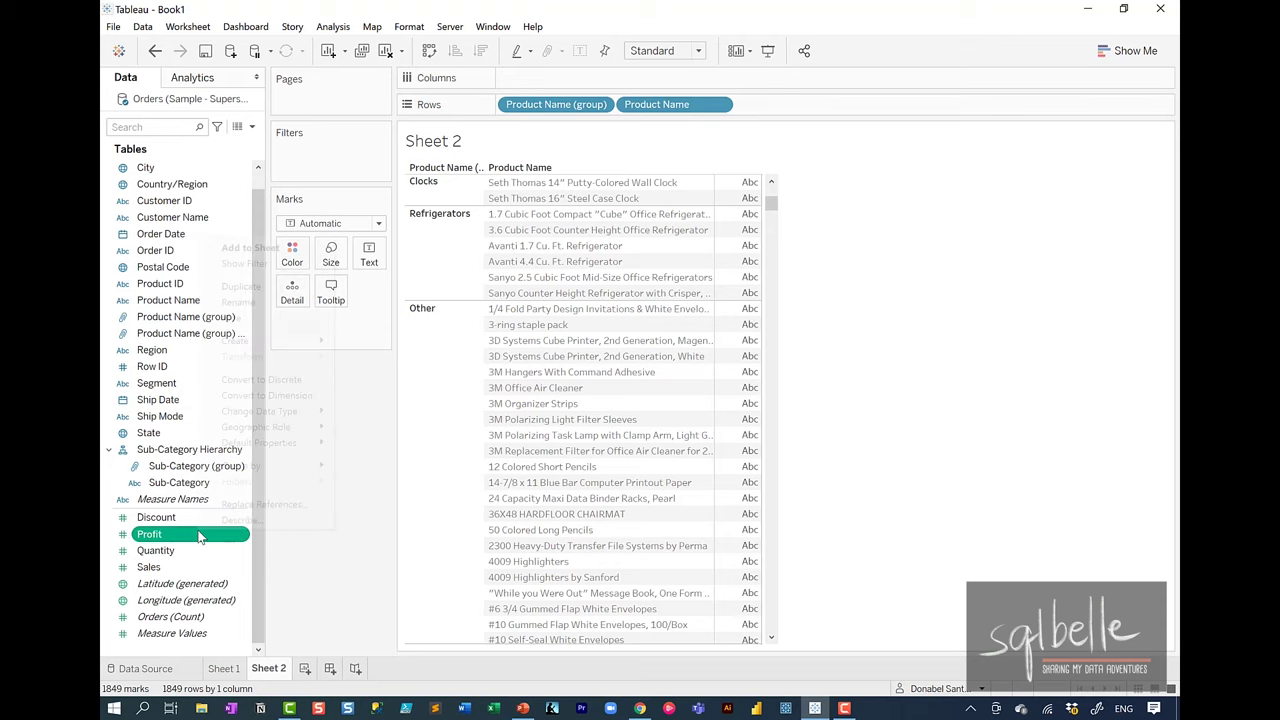
mouse_move(305, 341)
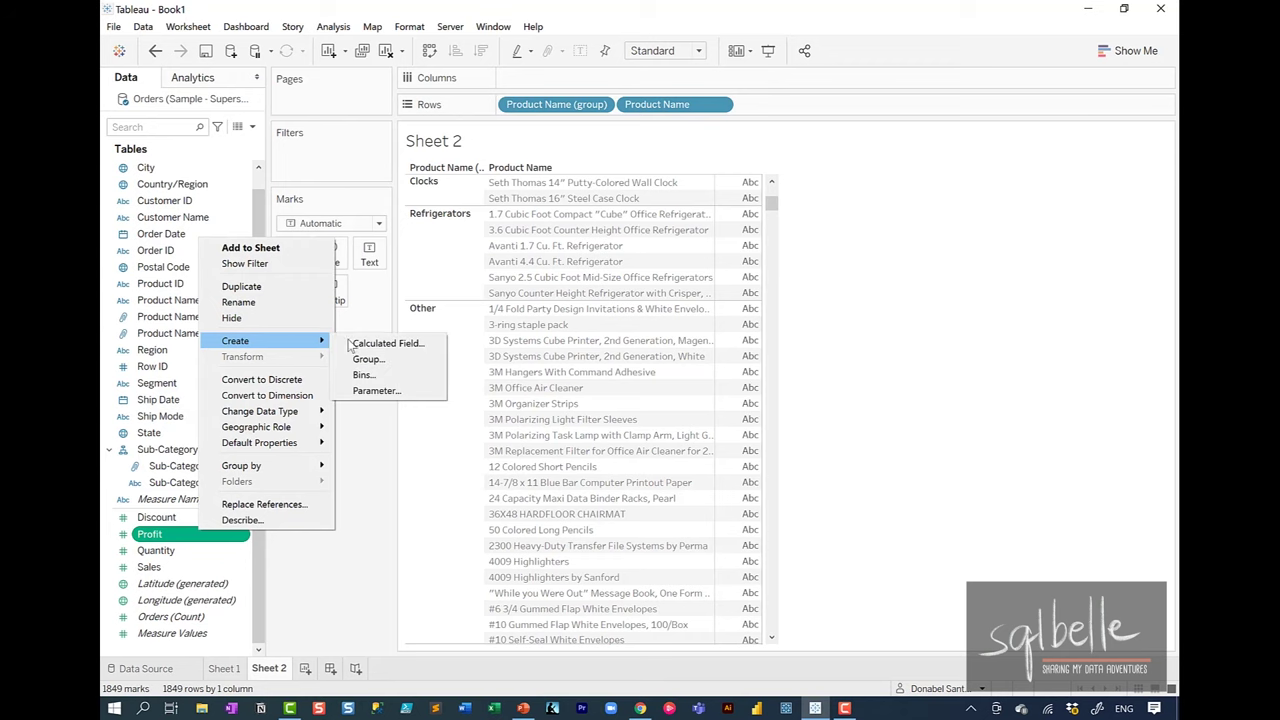
left_click(370, 358)
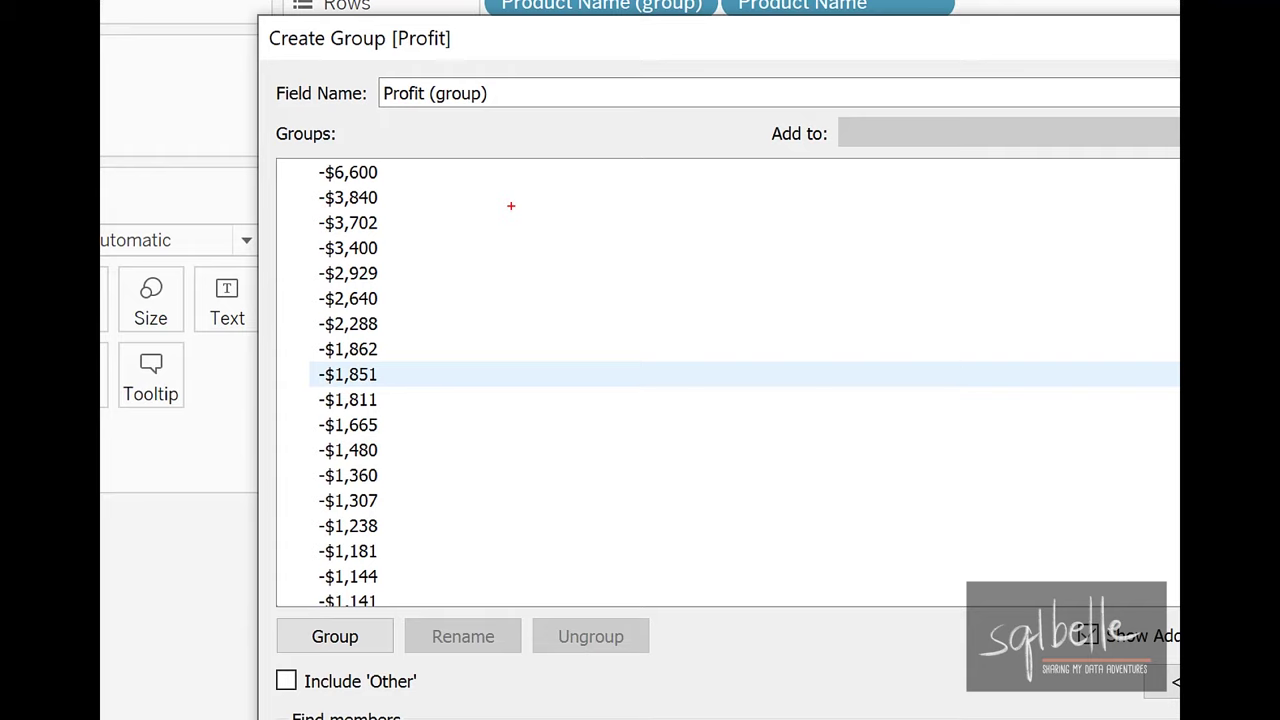
mouse_move(328, 582)
left_mouse_down()
mouse_move(477, 300)
mouse_move(336, 560)
mouse_move(412, 543)
left_mouse_up()
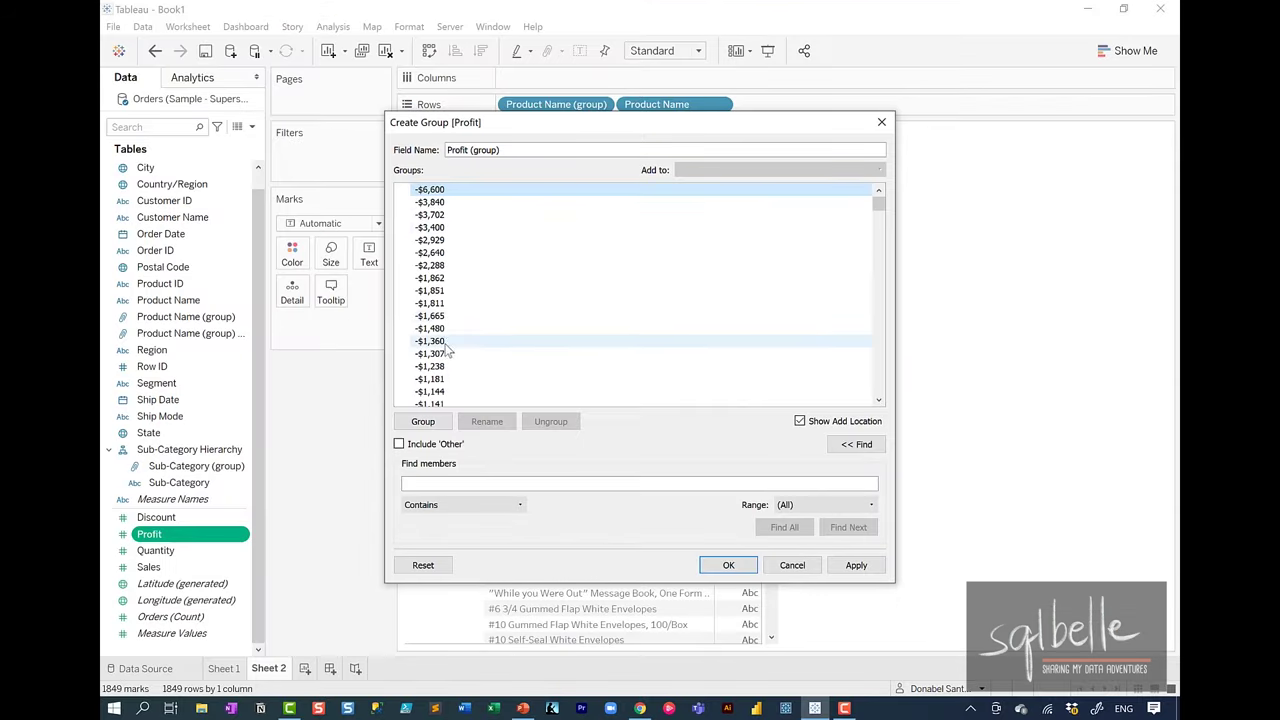
left_click_drag(348, 172, 348, 576)
left_click(334, 636)
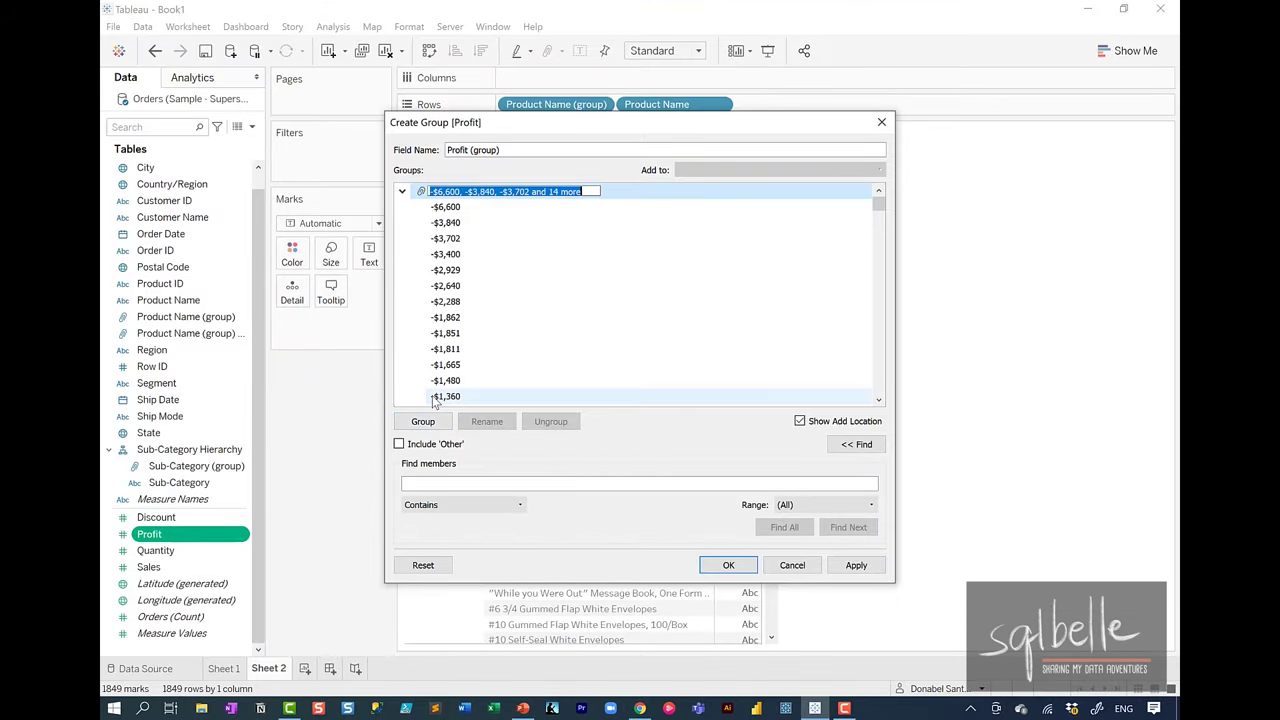
left_click(729, 565)
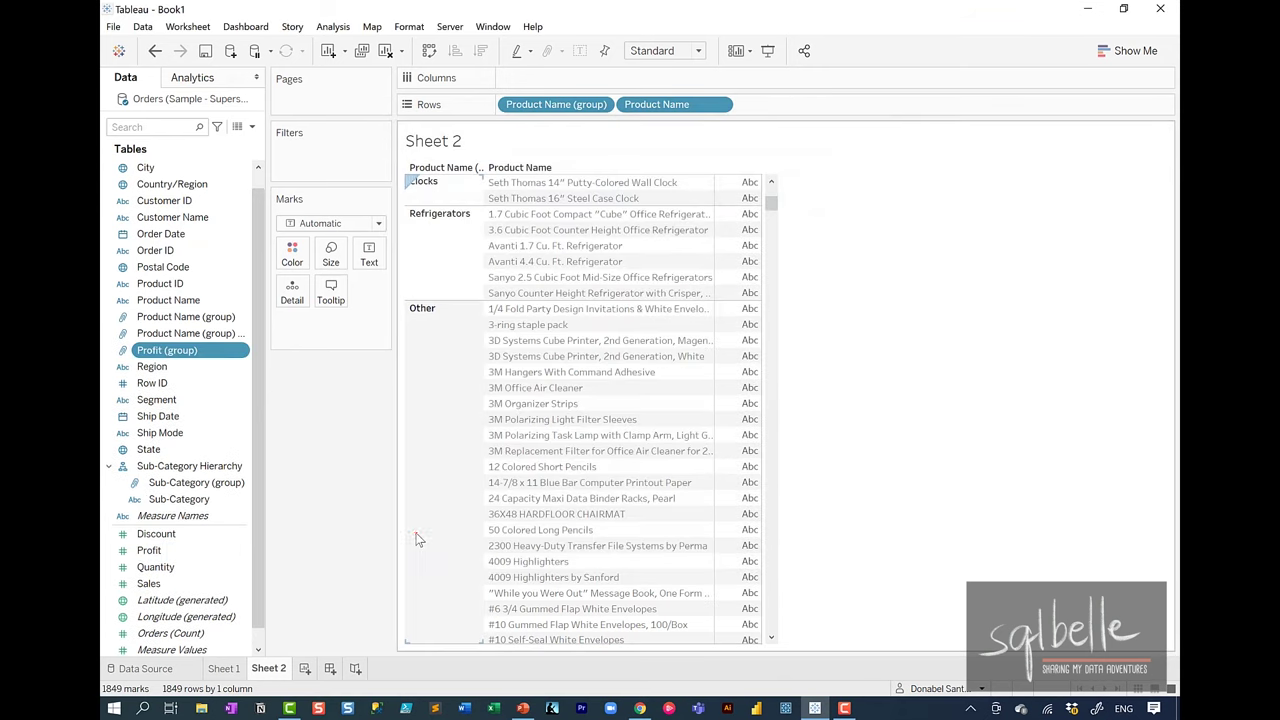
mouse_move(205, 337)
left_mouse_down()
mouse_move(272, 374)
mouse_move(212, 330)
left_mouse_up()
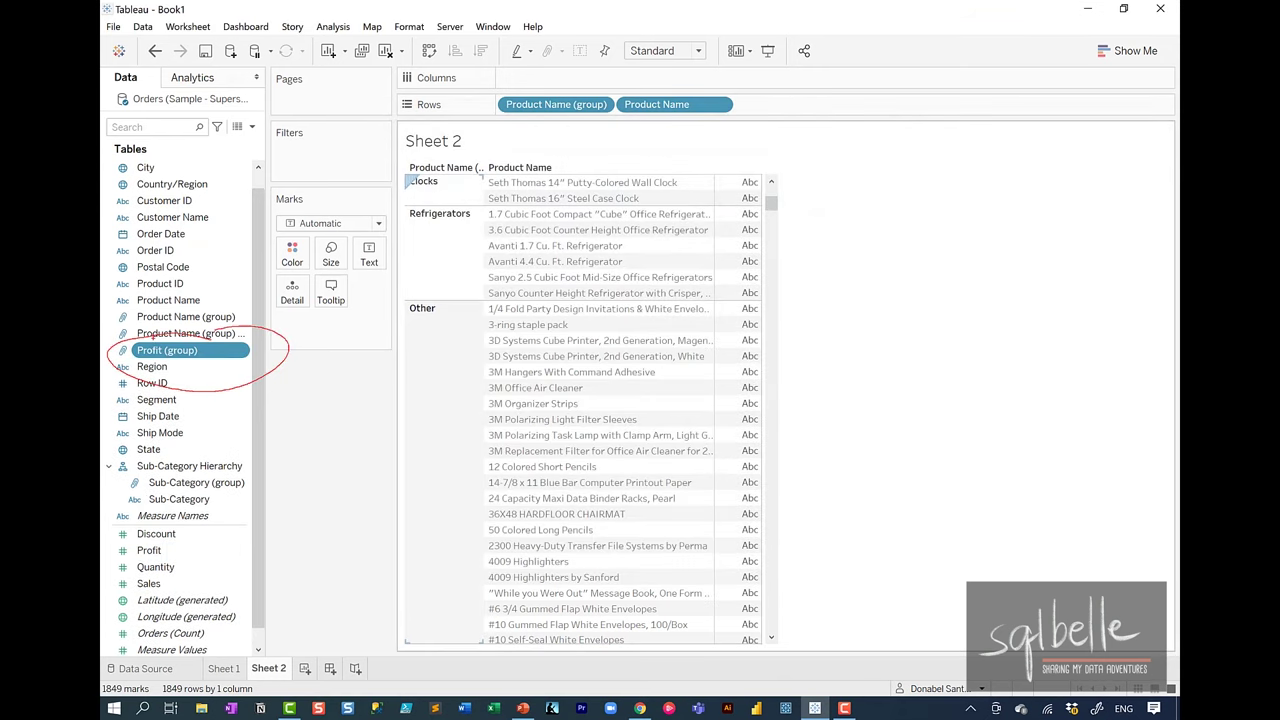
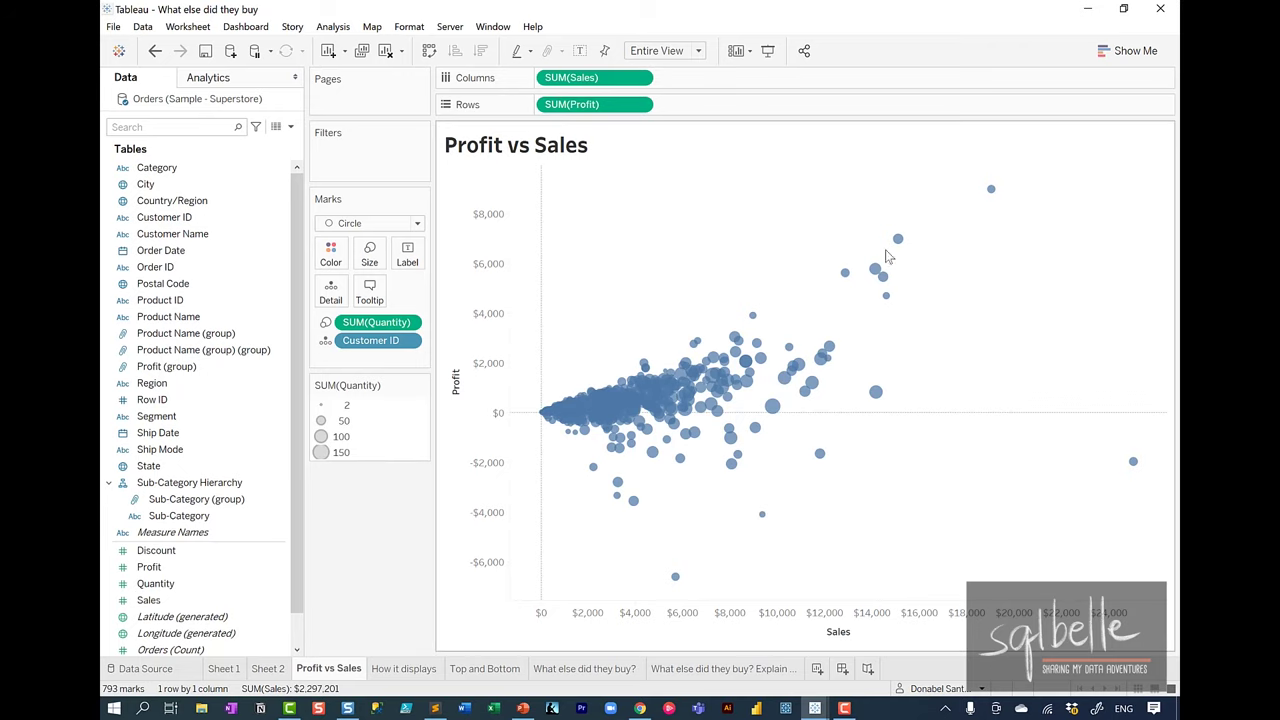
Step: Create a set named "Fixed Set" from the six highest-profit customer marks in the Profit vs Sales scatter plot
left_click_drag(800, 170, 1034, 306)
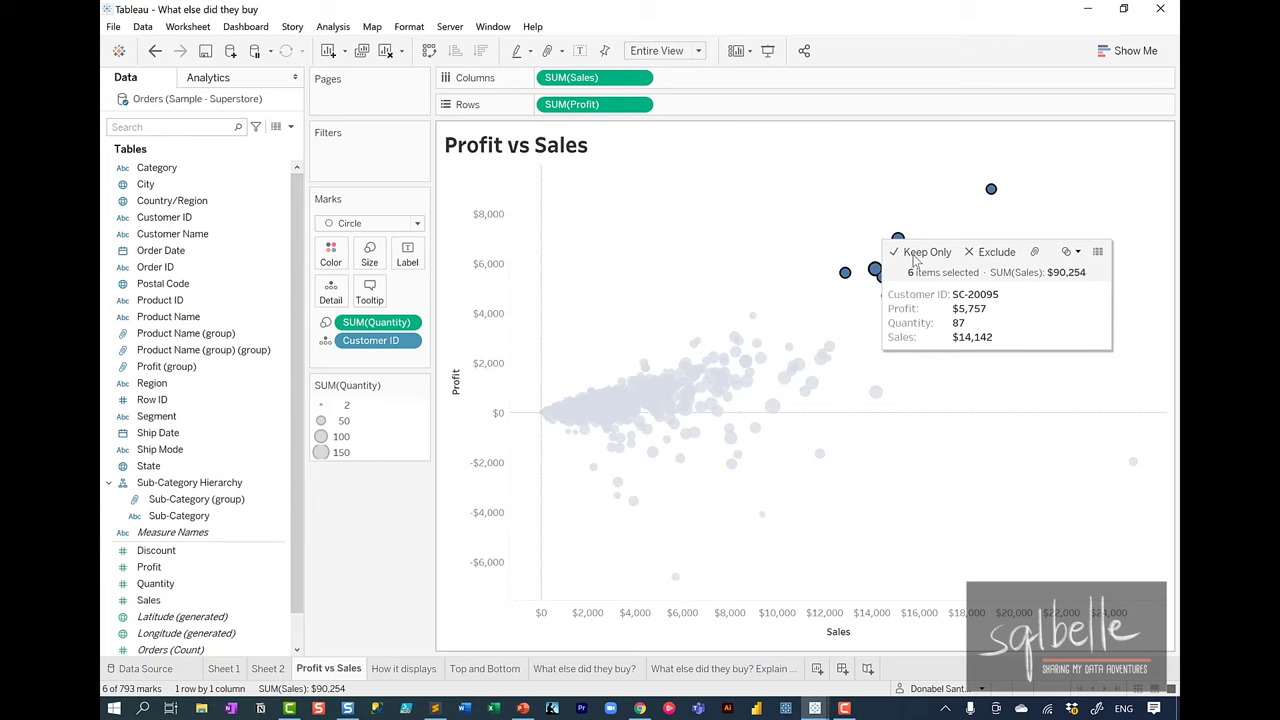
left_click(1066, 251)
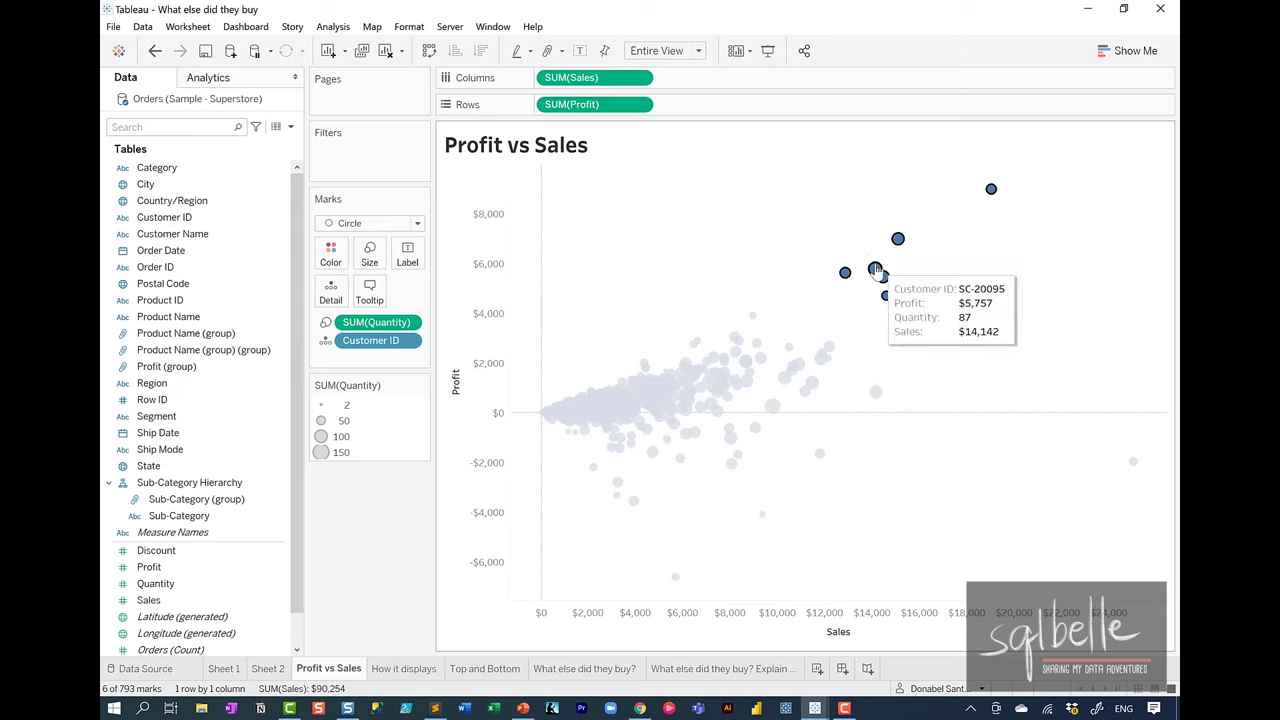
right_click(877, 275)
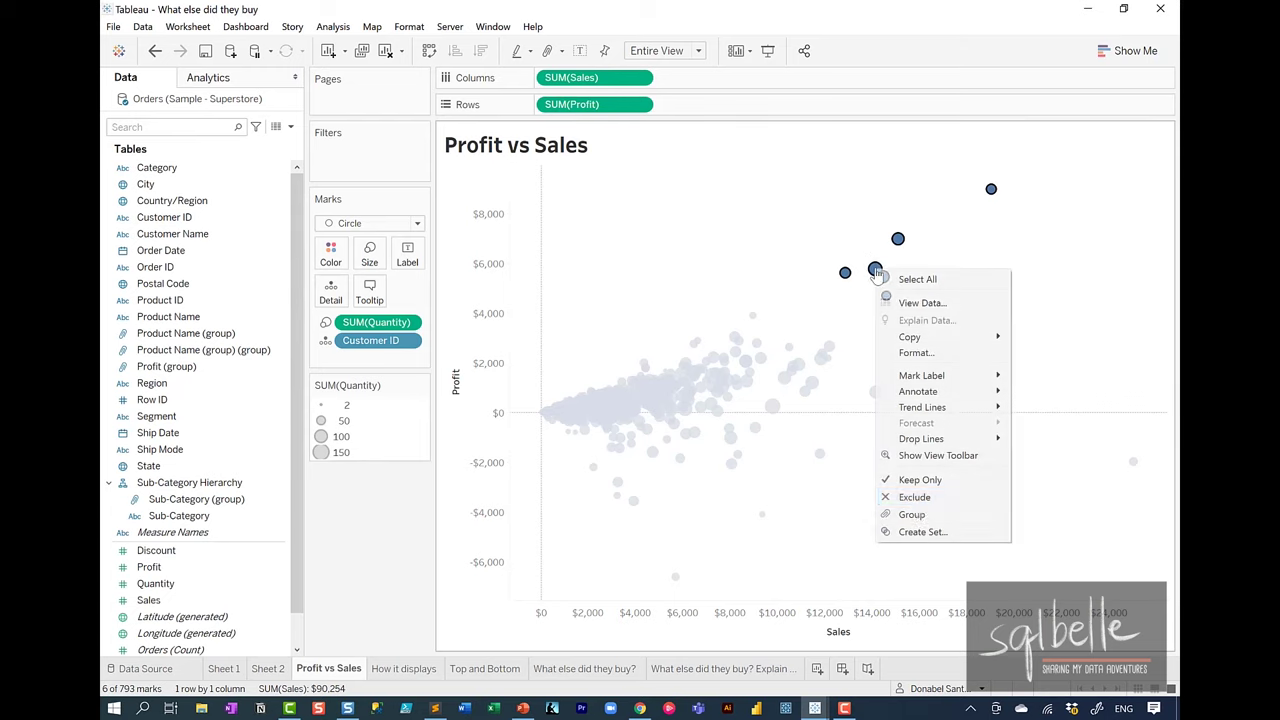
left_click(917, 532)
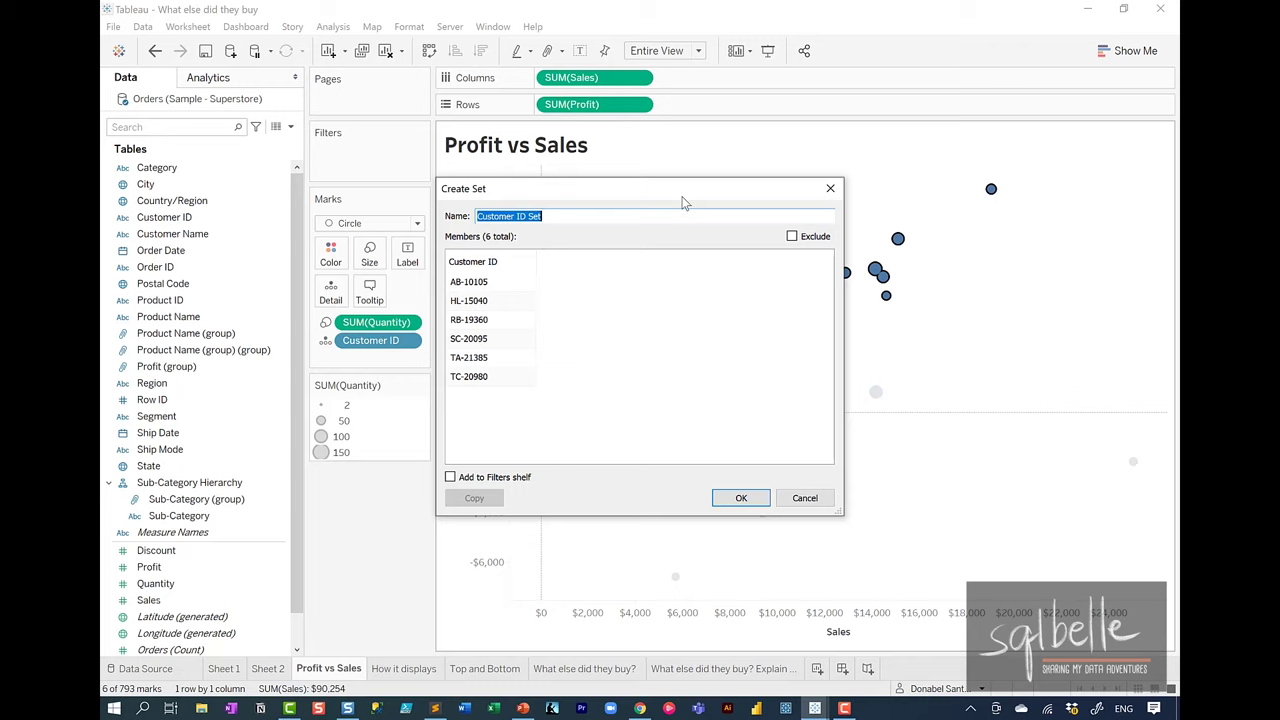
key("BackSpace")
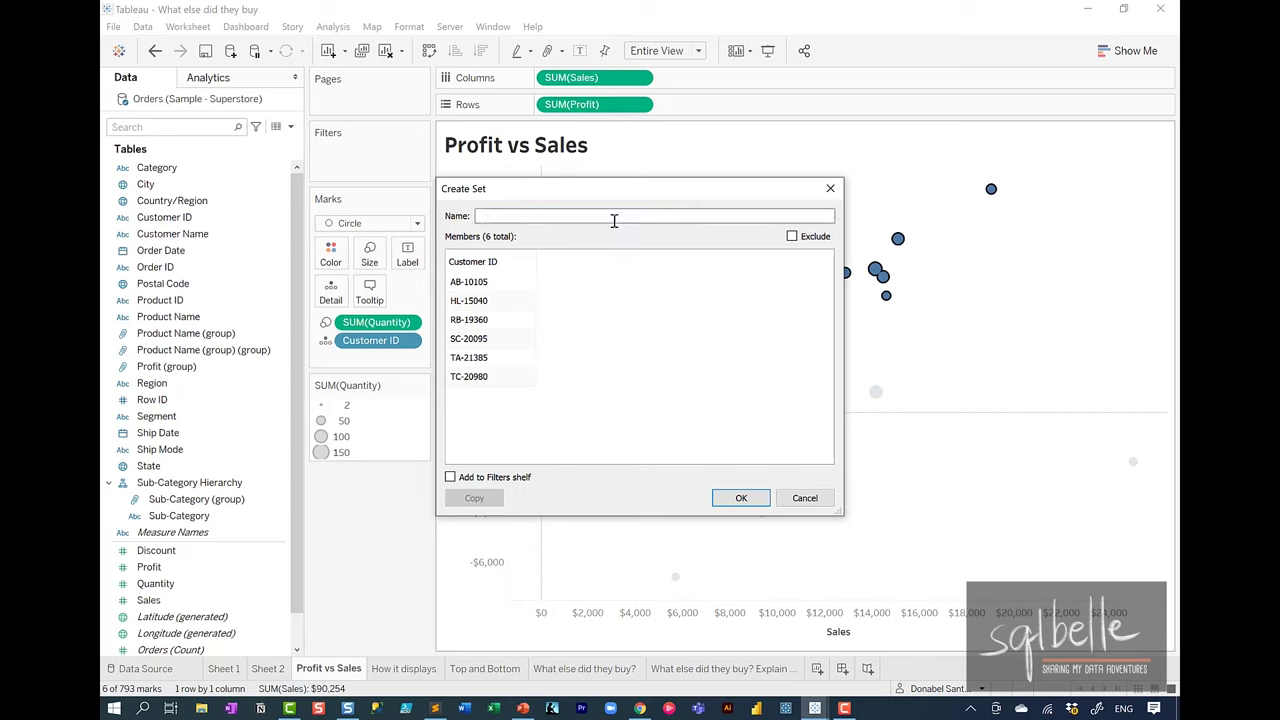
type("Fixed Set")
left_click(739, 497)
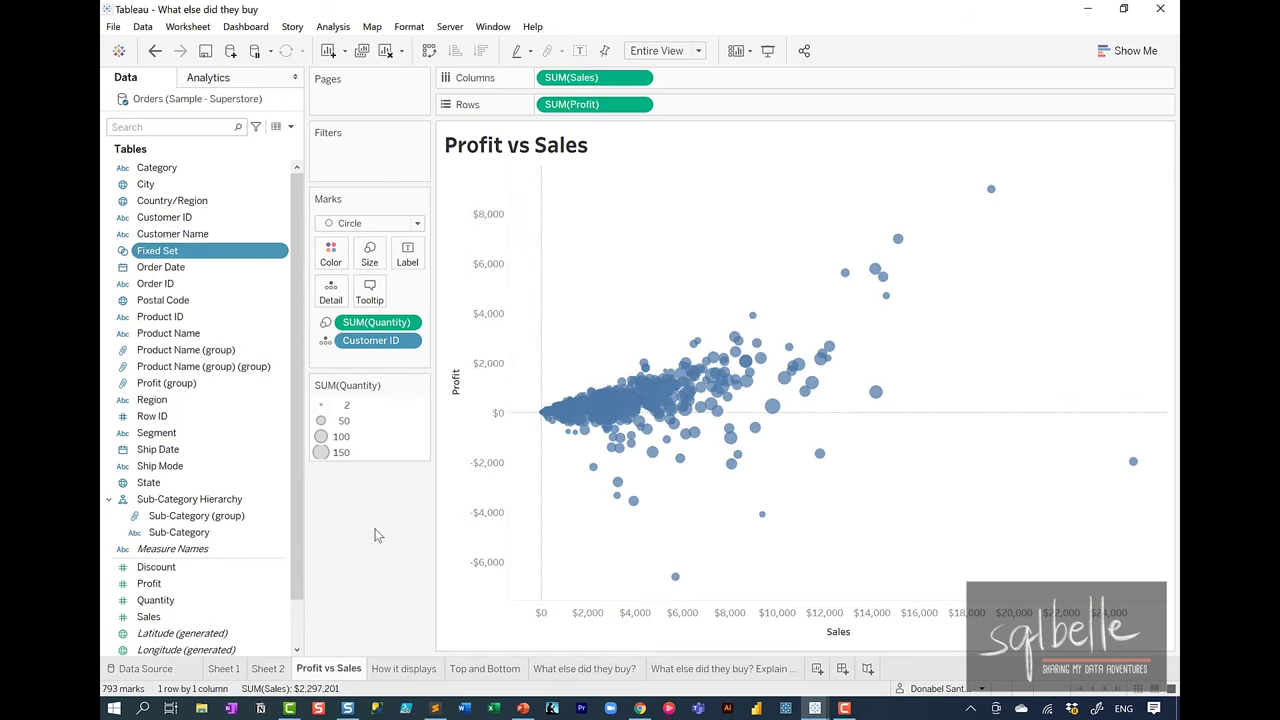
Step: On the How it displays sheet, show the Product Name (group) values on Rows and remove the field again
key("ctrl+Tab")
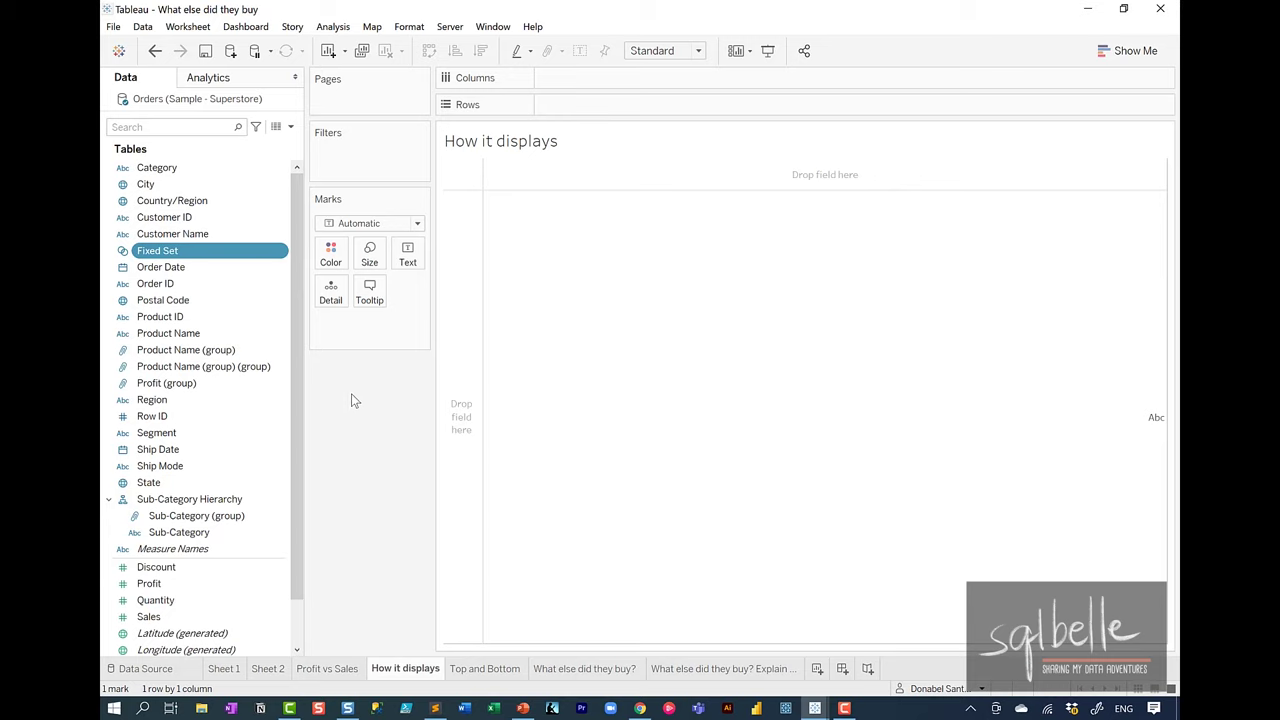
left_click_drag(185, 350, 568, 104)
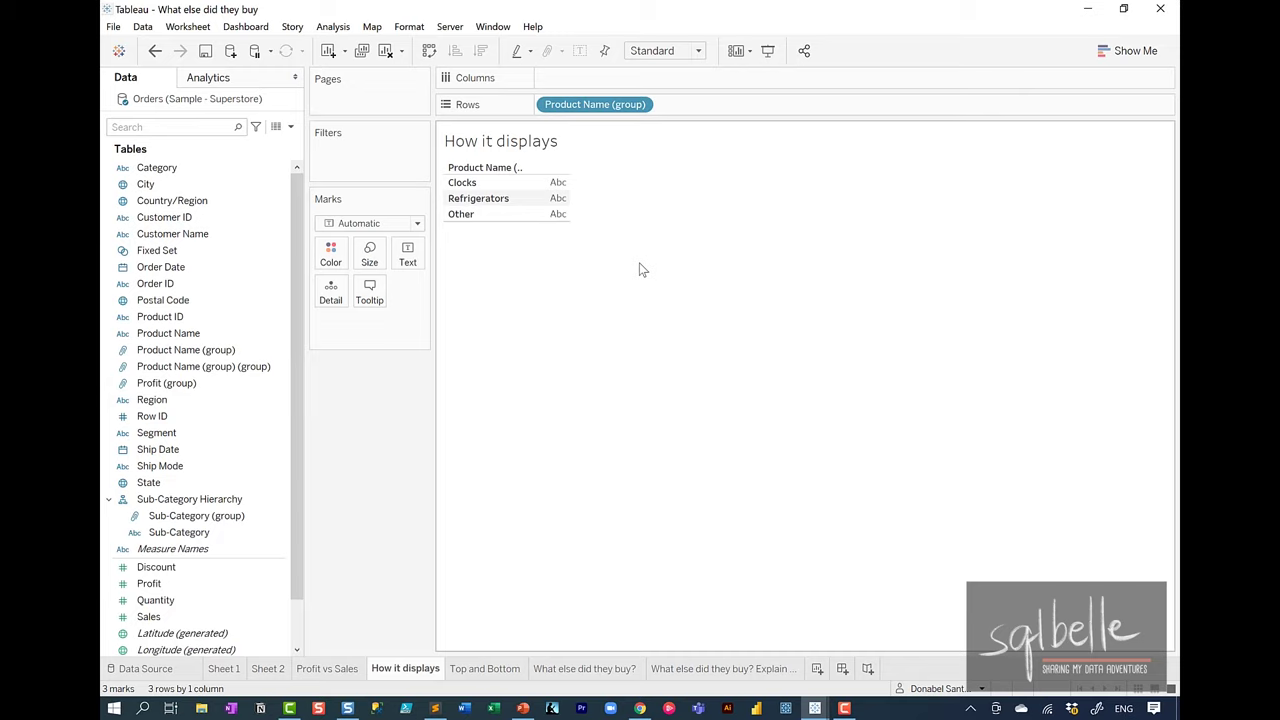
left_click_drag(595, 104, 363, 429)
Step: Place Fixed Set on Rows and add Customer ID after it to list customers by set membership
left_click(157, 251)
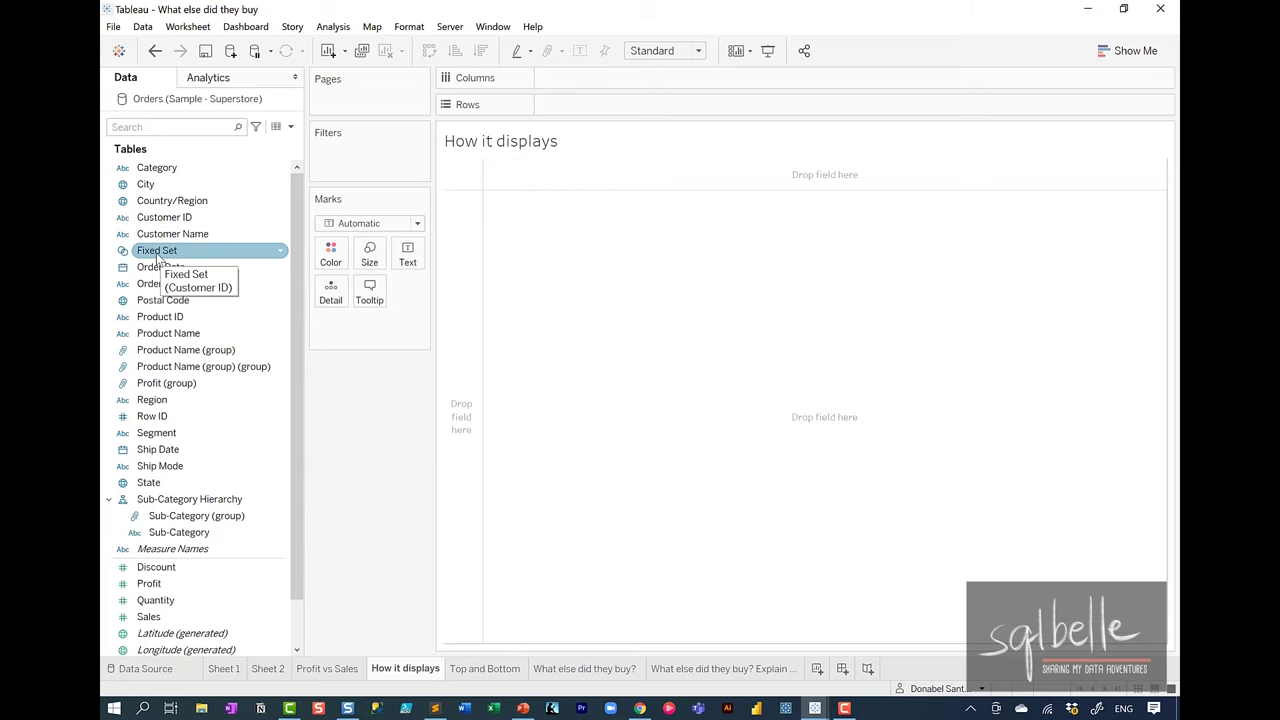
left_click_drag(212, 252, 634, 115)
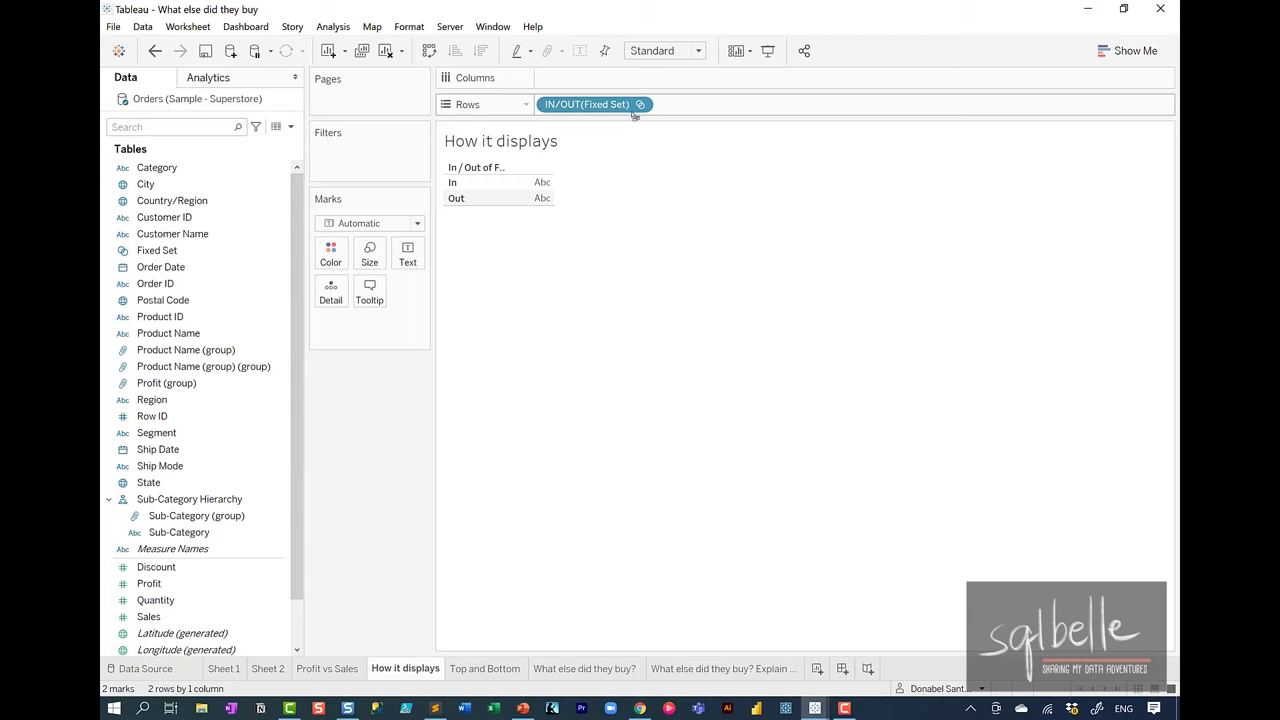
left_click(224, 218)
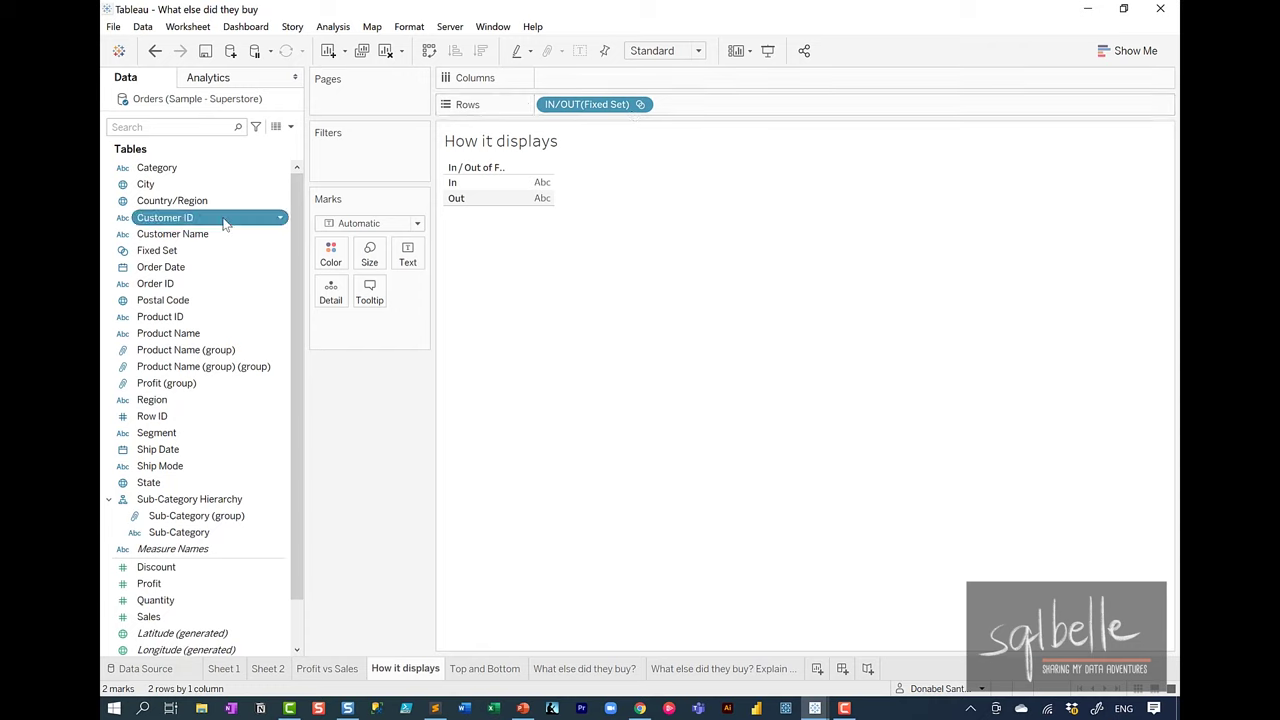
left_click_drag(224, 218, 800, 108)
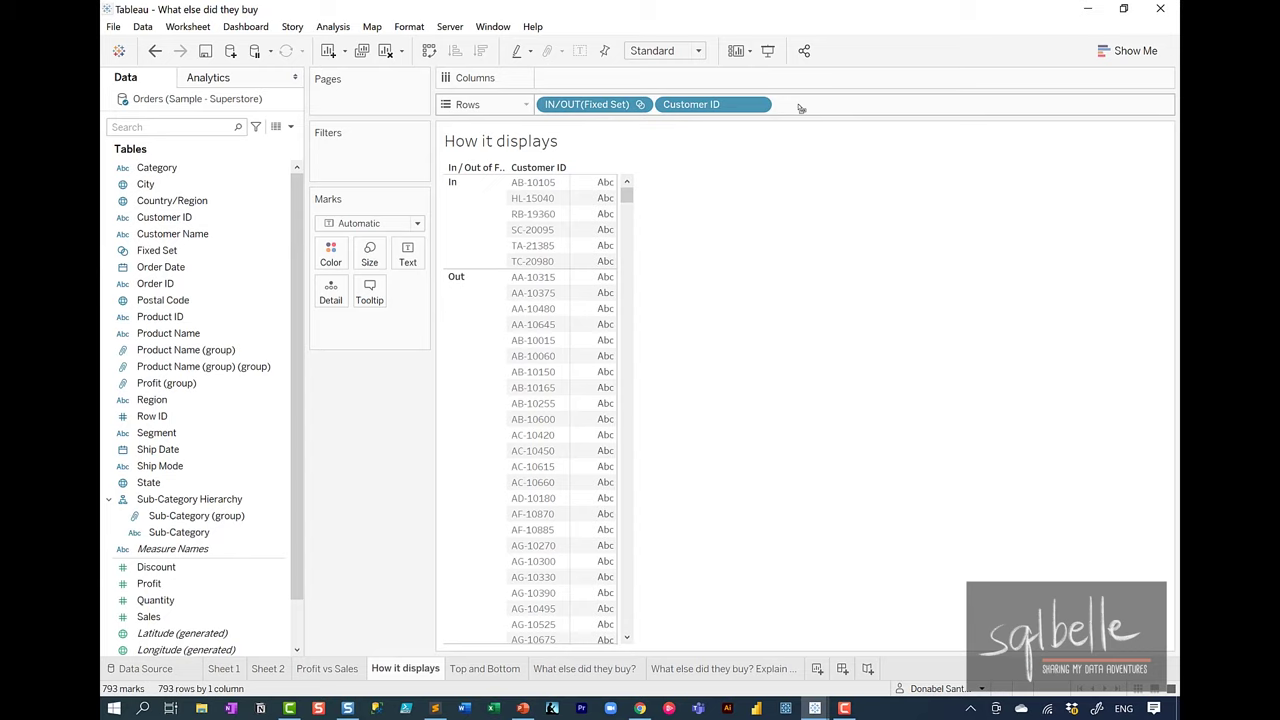
Step: Remove Customer ID from Rows and switch the Fixed Set field from In/Out to showing the members in the set
left_click_drag(740, 104, 785, 16)
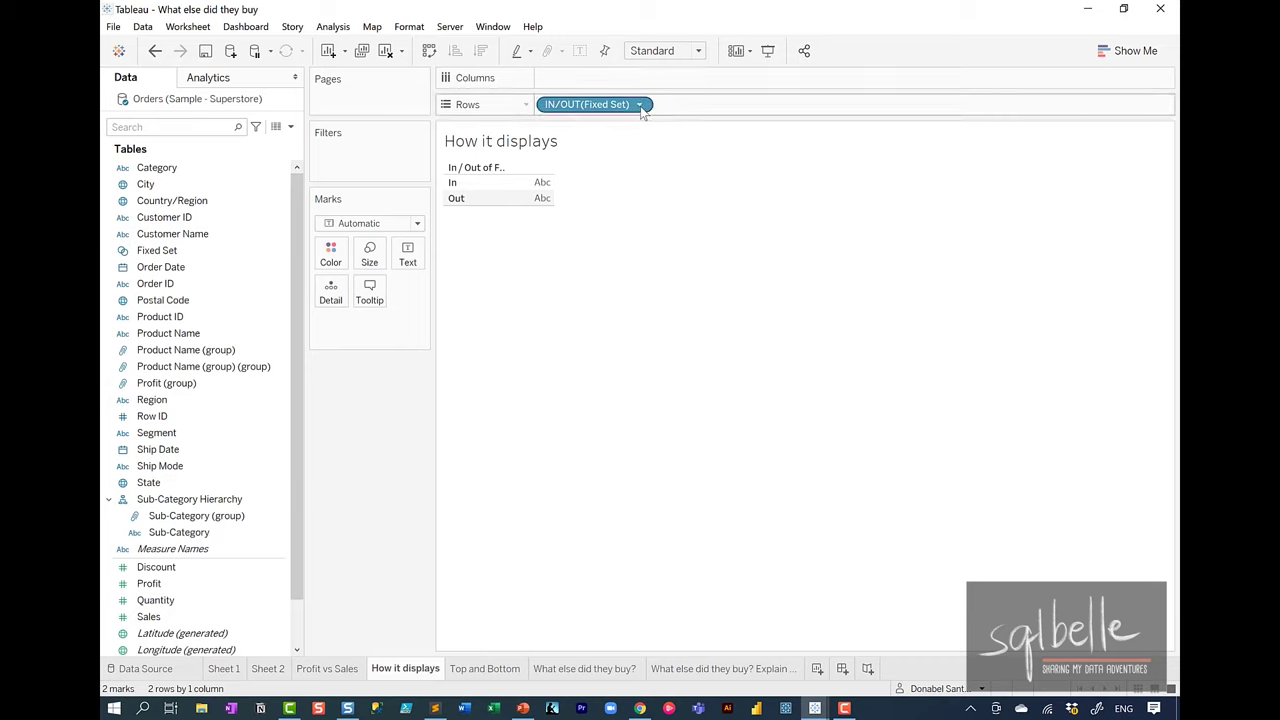
left_click(640, 105)
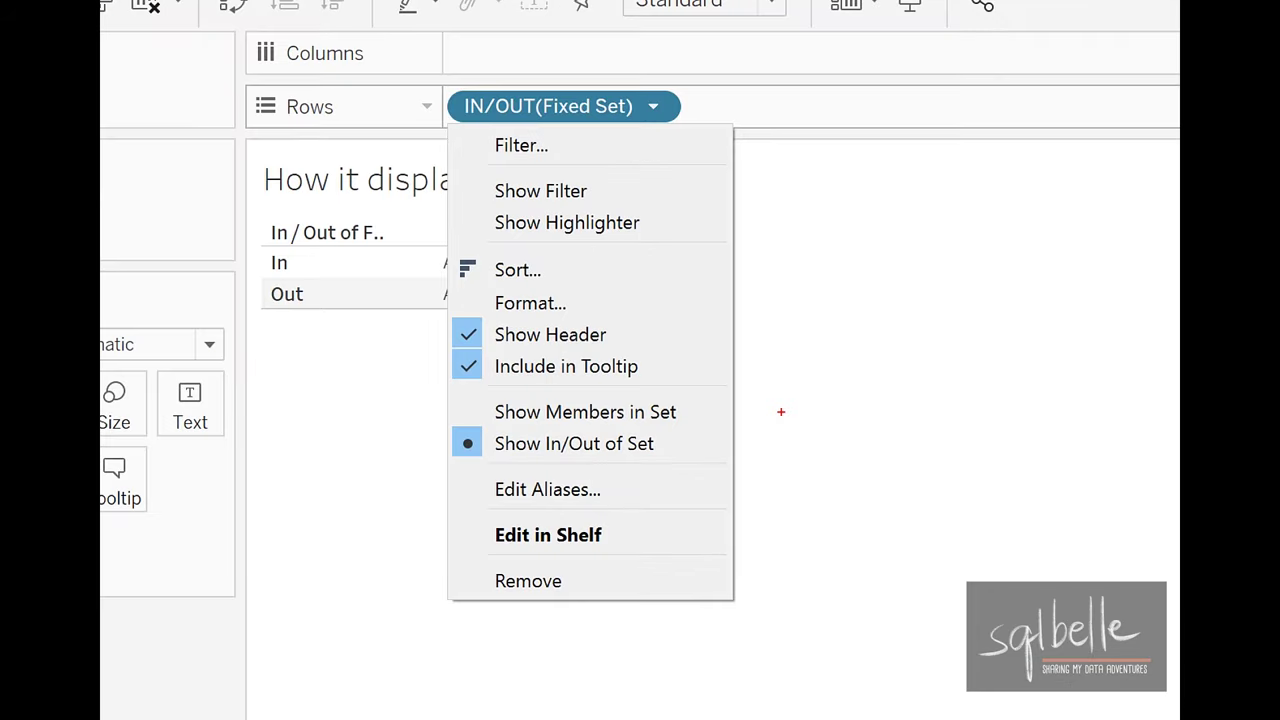
mouse_move(550, 427)
left_mouse_down()
mouse_move(456, 440)
mouse_move(680, 452)
mouse_move(521, 431)
left_mouse_up()
mouse_move(660, 383)
left_mouse_down()
mouse_move(548, 370)
mouse_move(680, 432)
mouse_move(558, 363)
left_mouse_up()
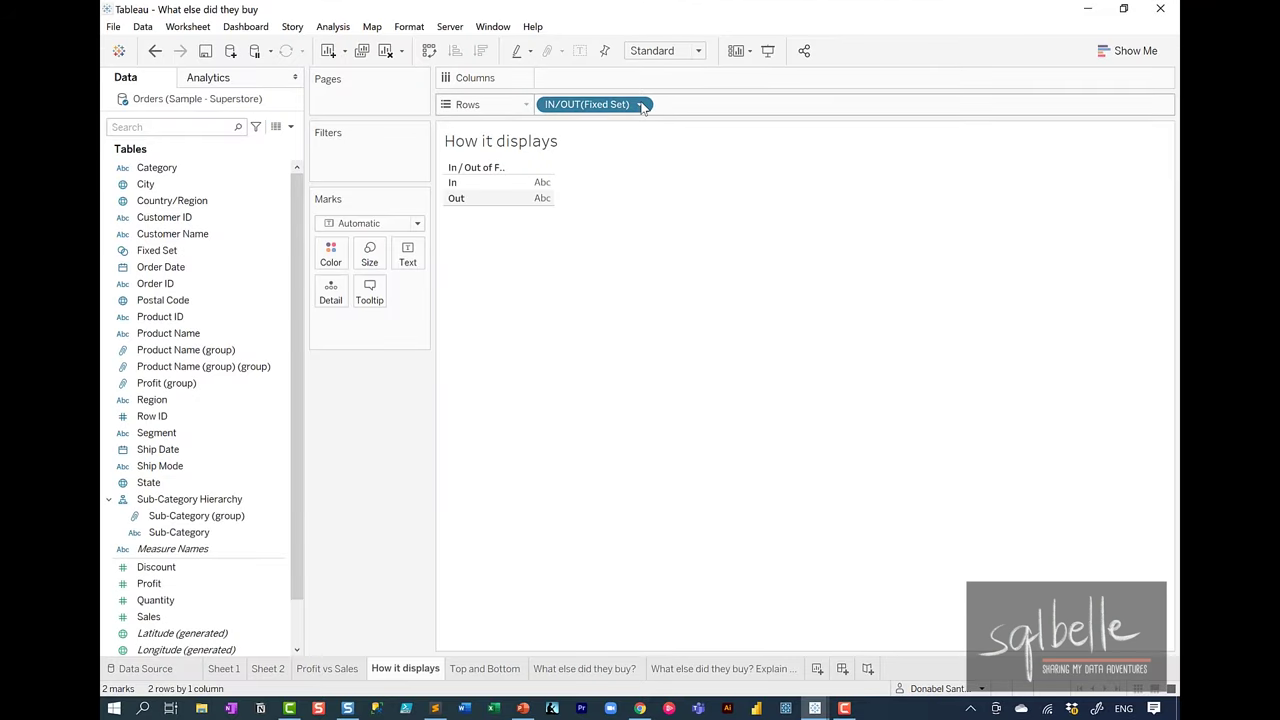
left_click(642, 106)
left_click(608, 252)
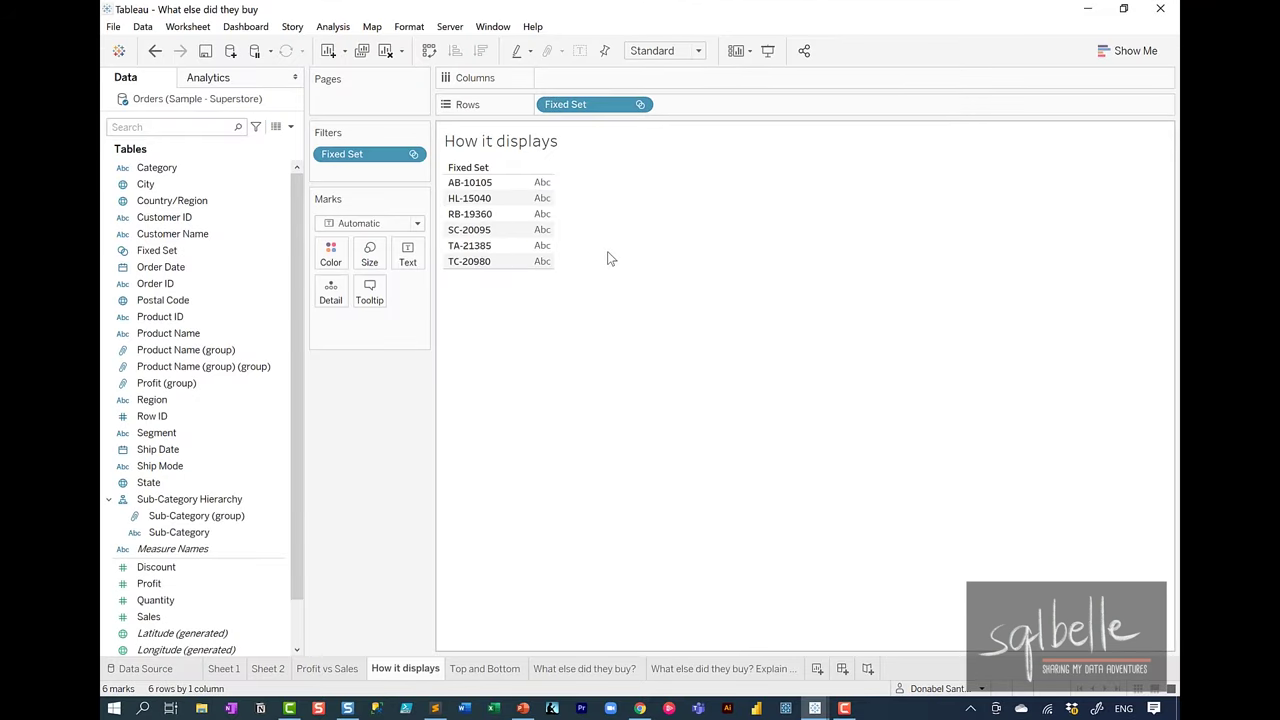
Step: Go to the Profit vs Sales sheet and start creating a new set from the Customer ID field
left_click(328, 668)
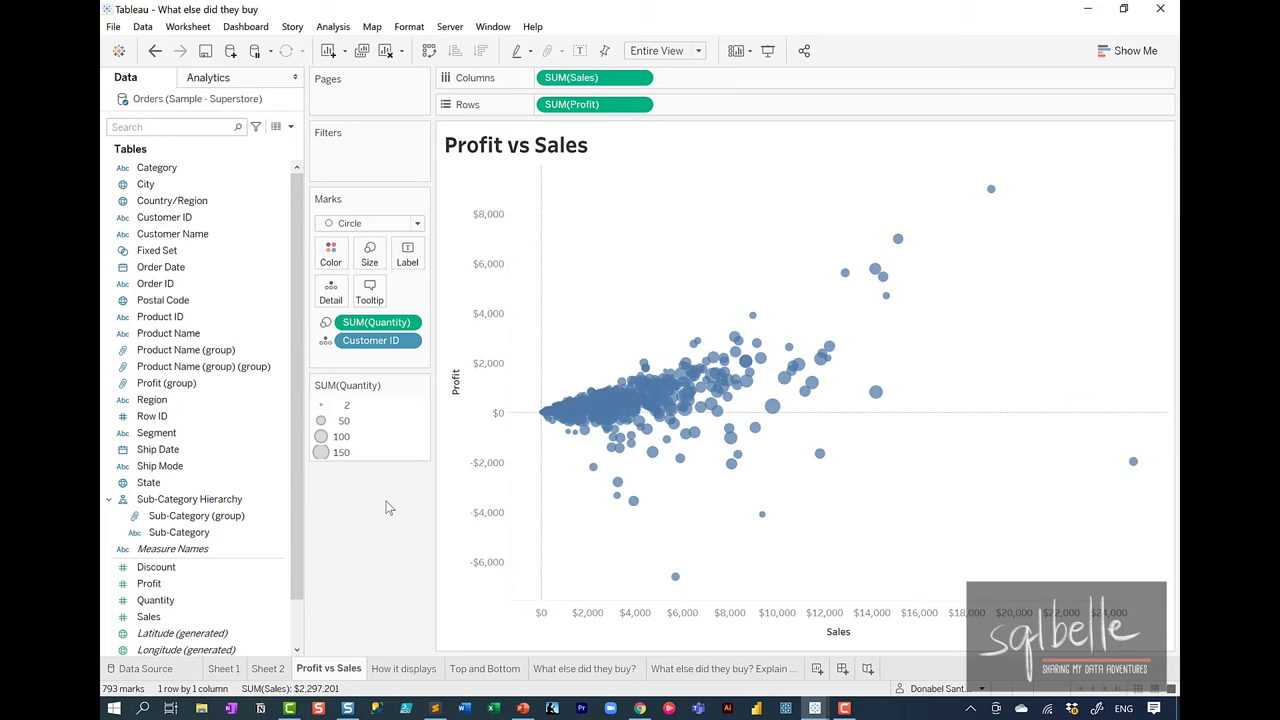
right_click(215, 222)
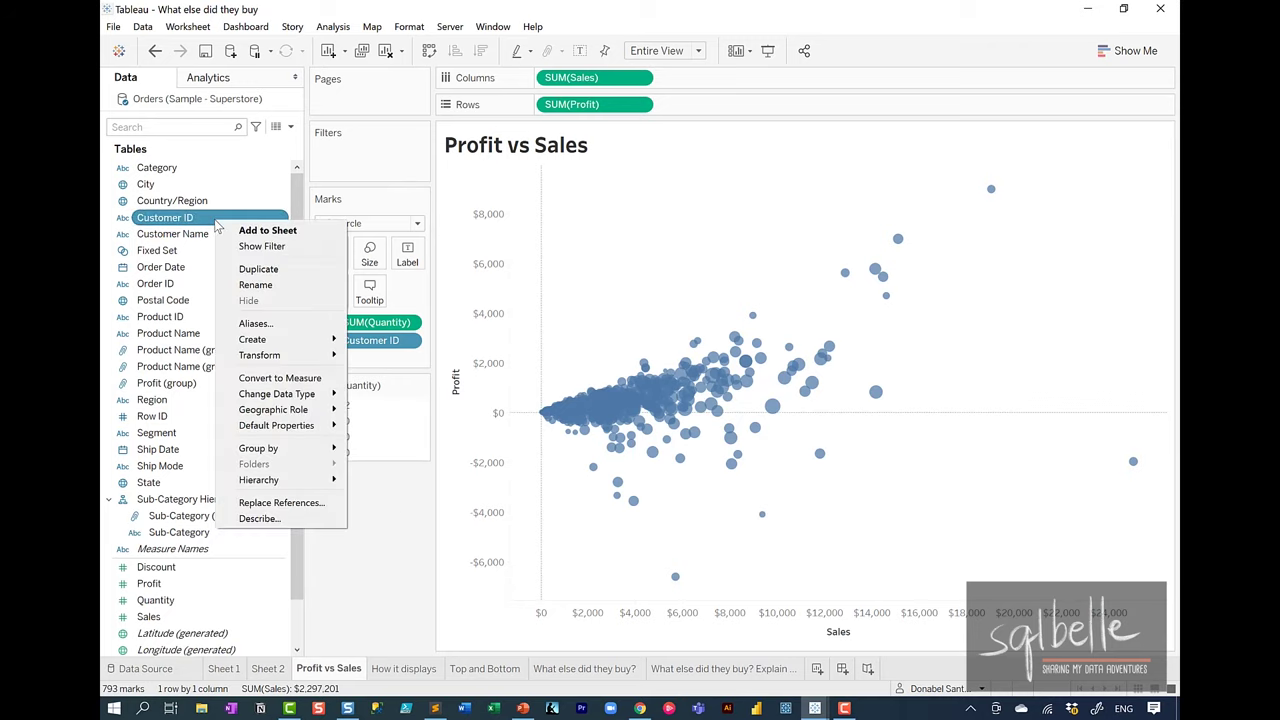
mouse_move(338, 342)
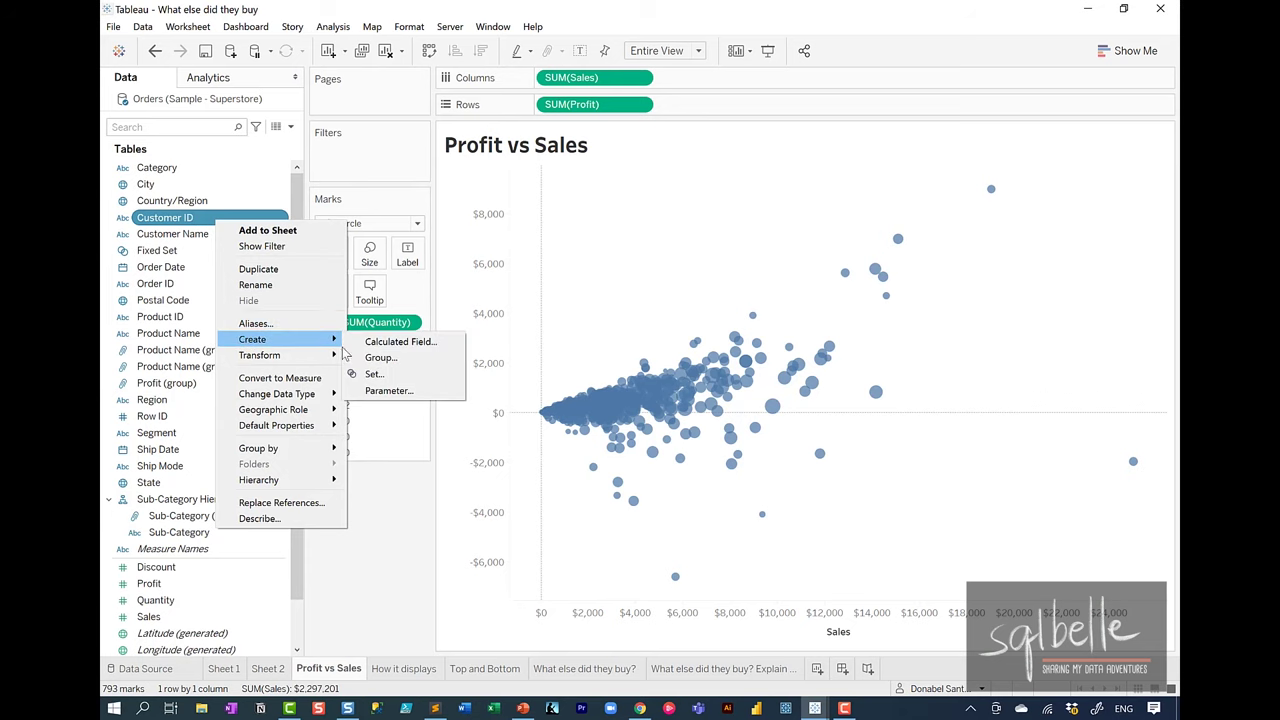
left_click(358, 372)
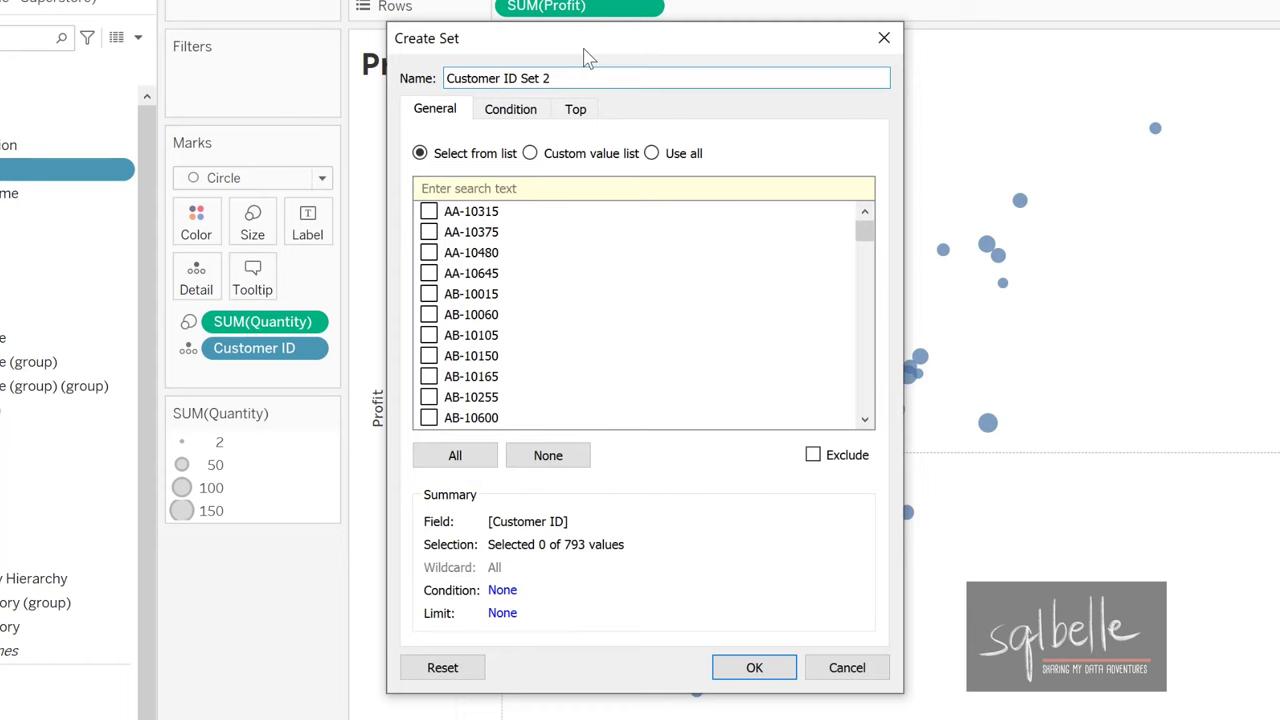
left_click(428, 231)
left_click(428, 252)
left_click(428, 273)
left_click(450, 455)
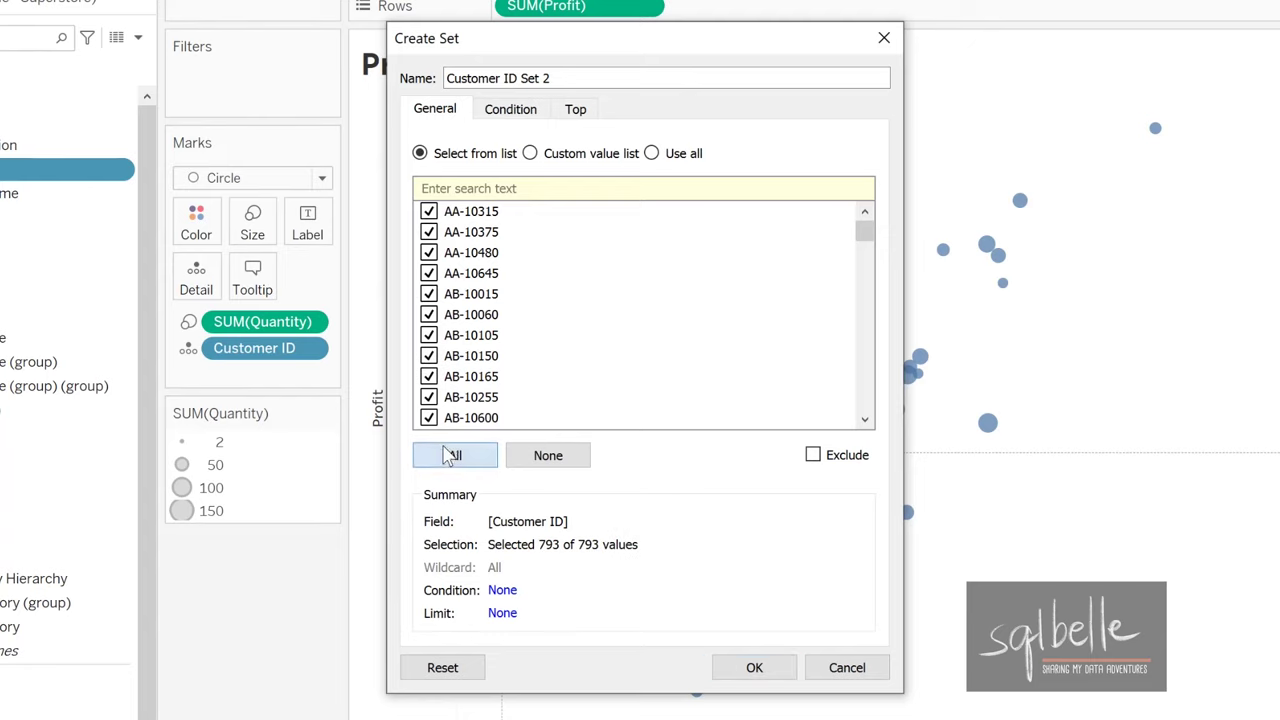
left_click(568, 458)
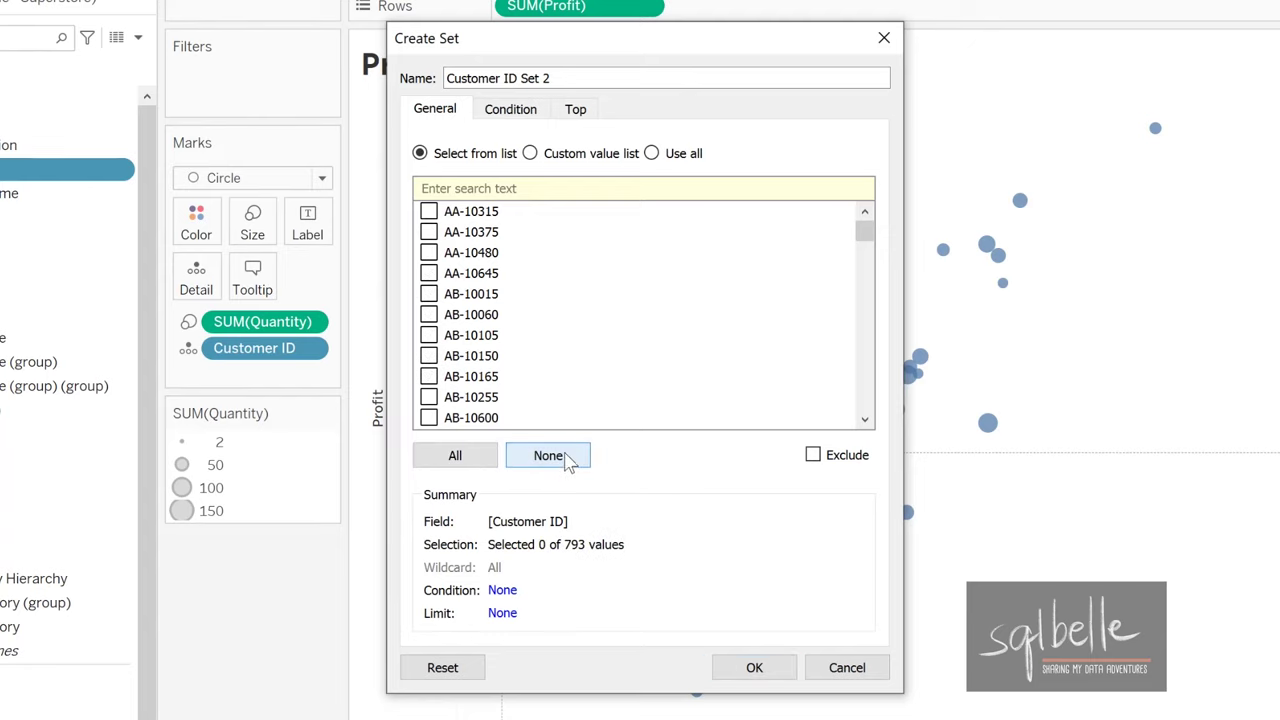
left_click(512, 112)
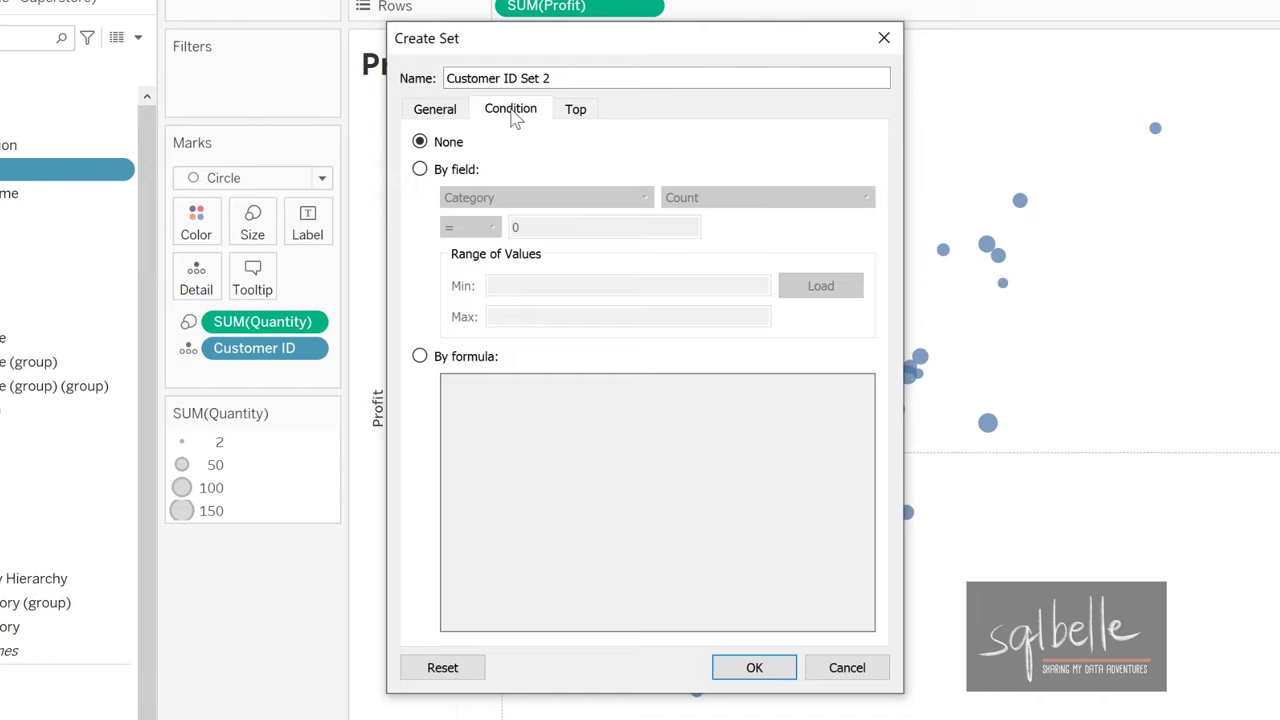
left_click(470, 357)
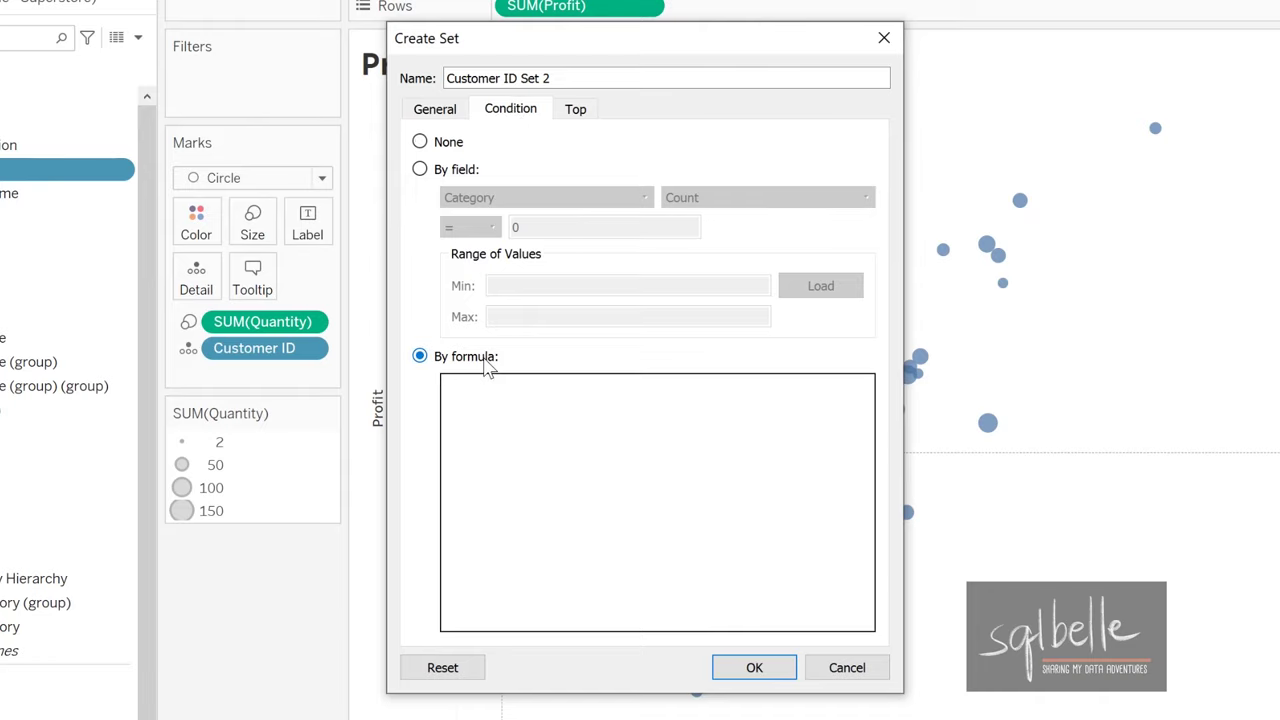
left_click(420, 141)
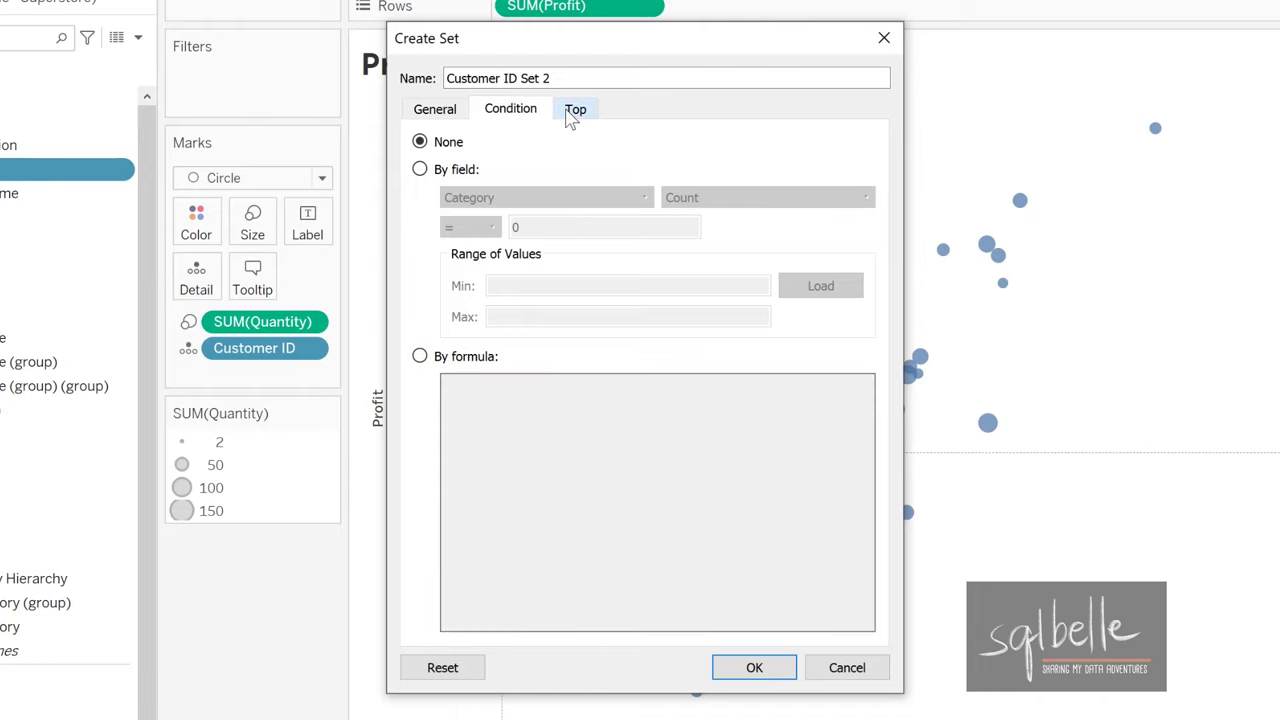
Step: Limit the new customer set by field to the top 50 by the sum of Sales
left_click(573, 112)
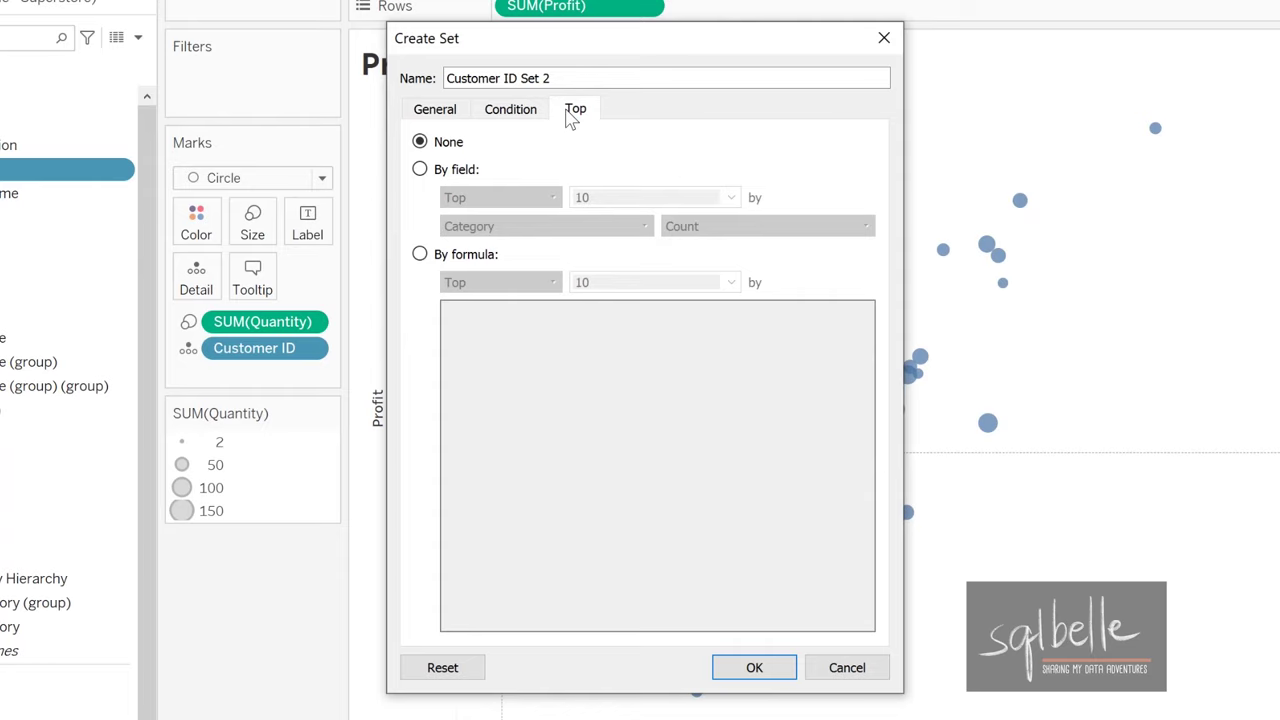
left_click(474, 170)
left_click(498, 199)
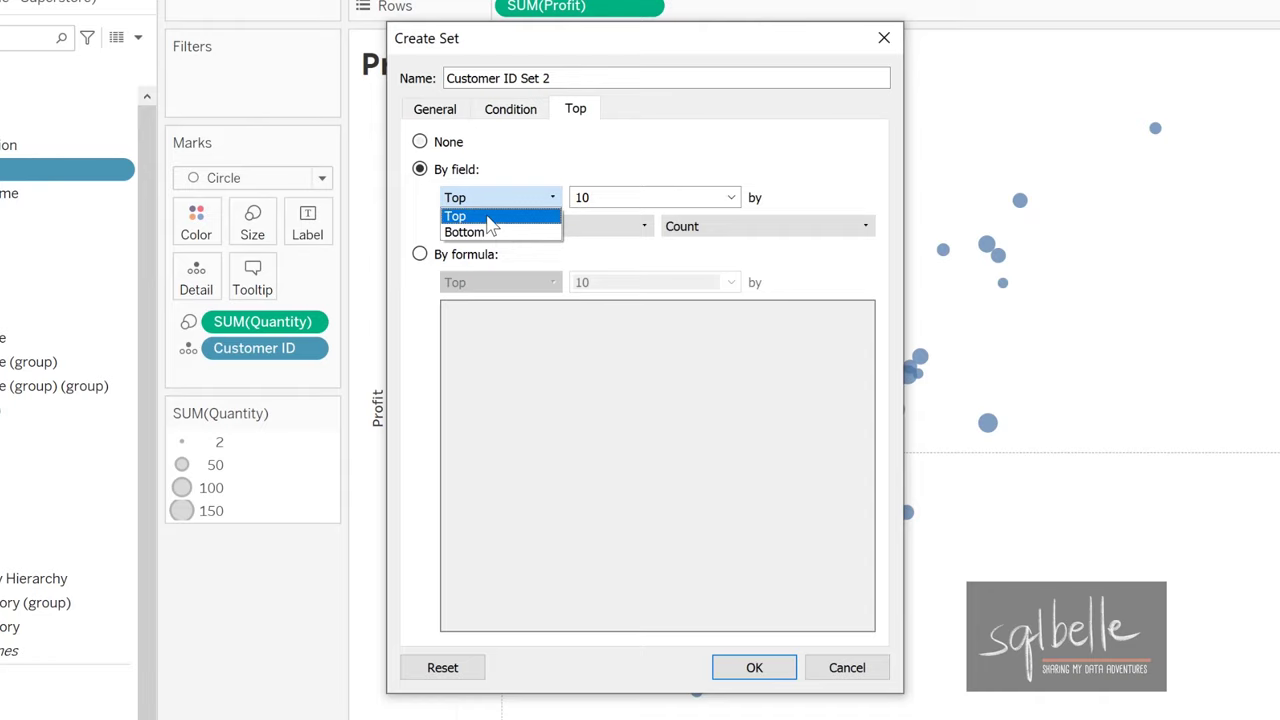
left_click(487, 218)
double_click(634, 200)
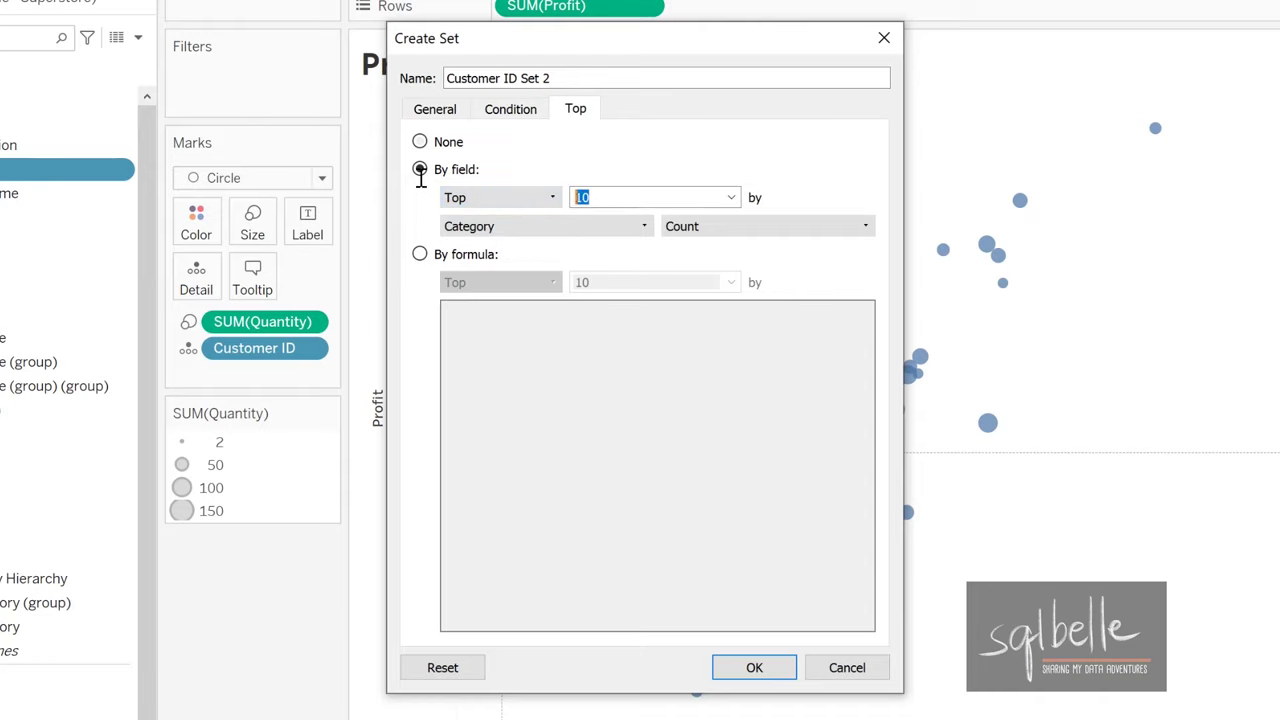
type("50")
left_click(484, 228)
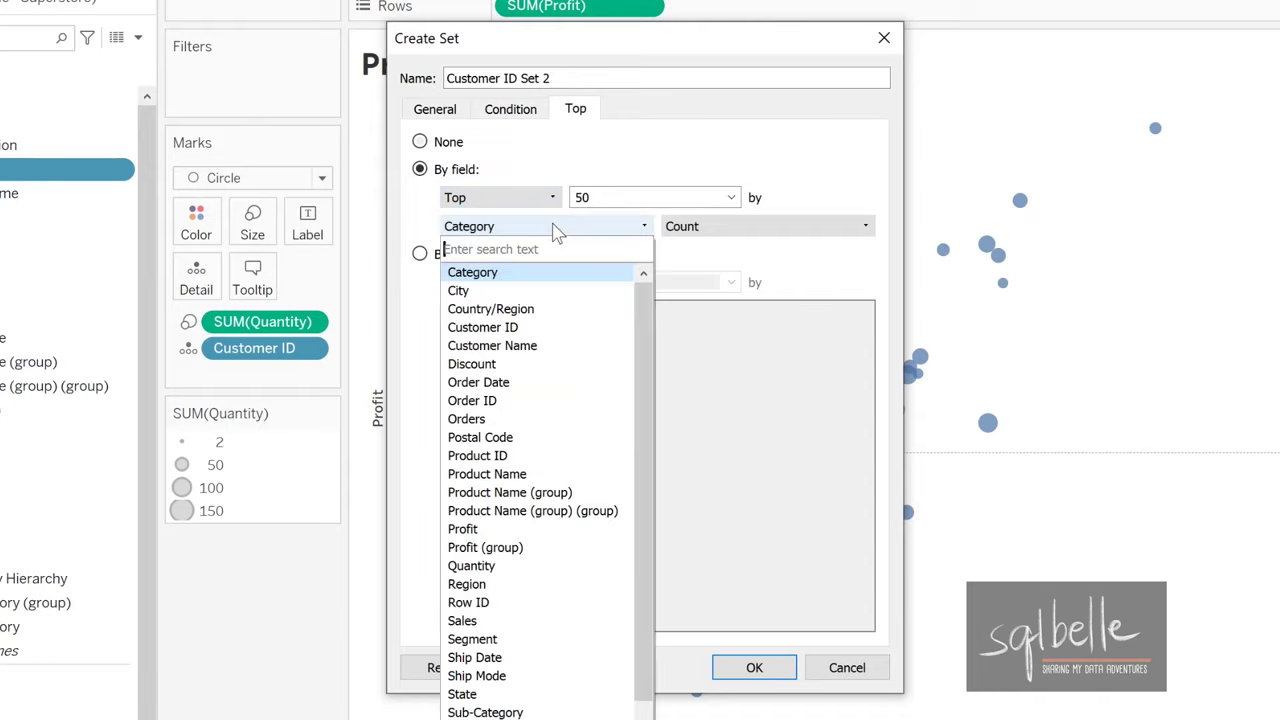
type("Sale")
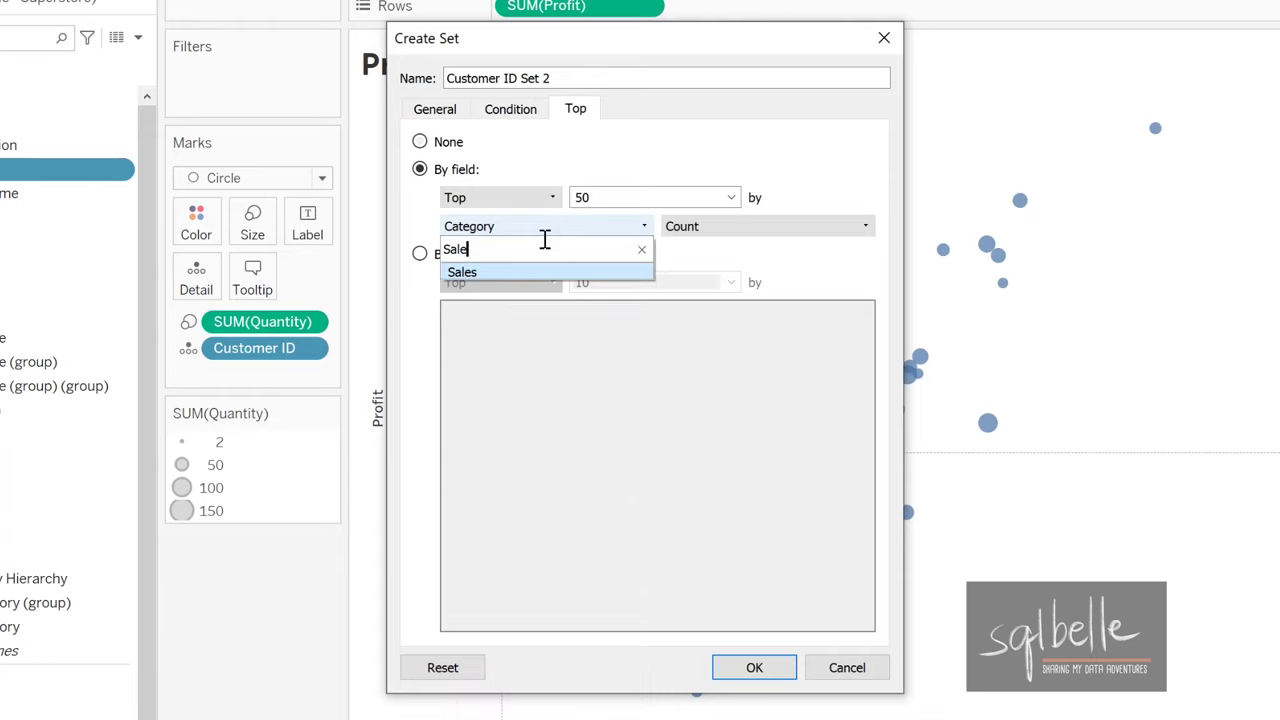
left_click(541, 273)
Step: Name the set "Top 50 Customers by Sales" and create it
triple_click(614, 80)
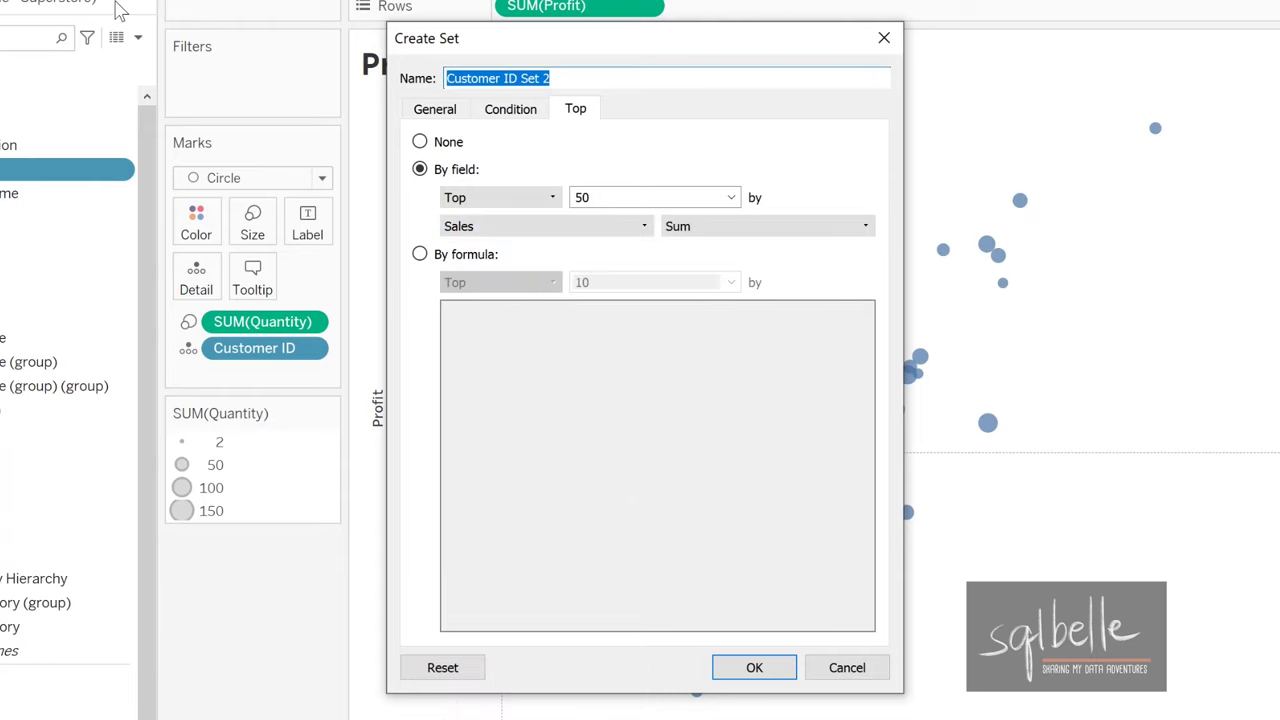
type("Top 50 Customer")
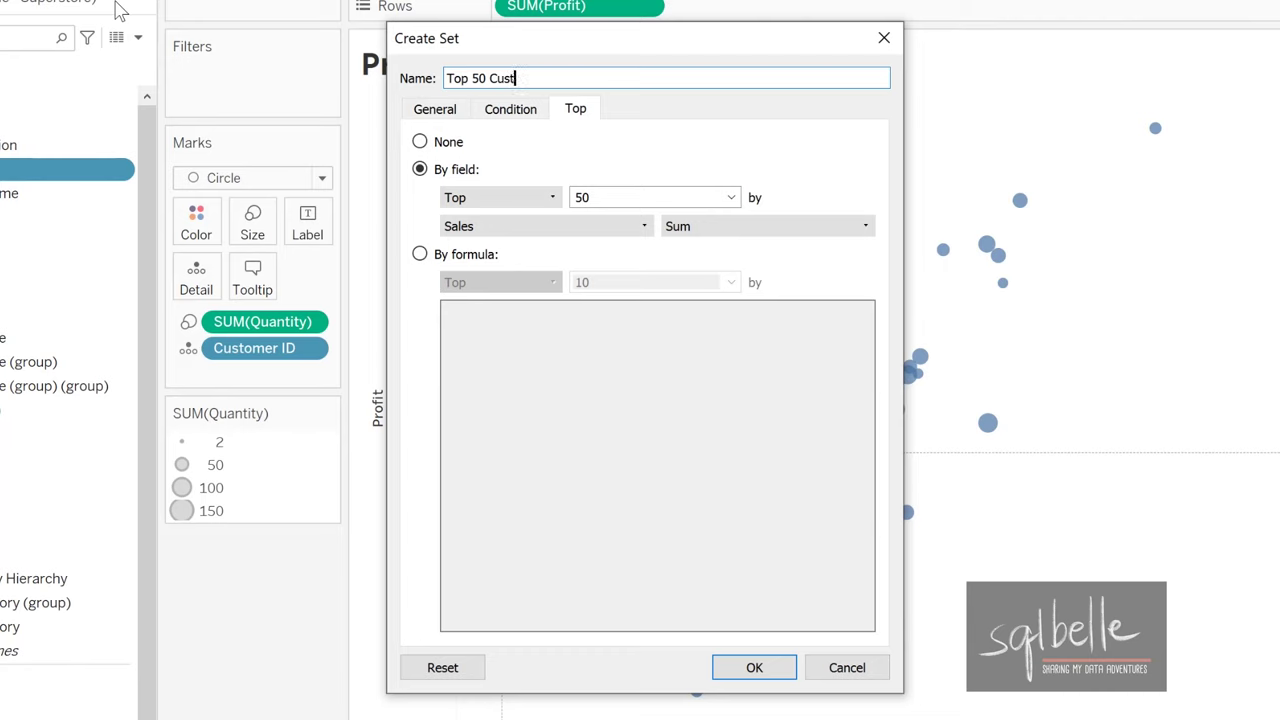
type("s by Sales")
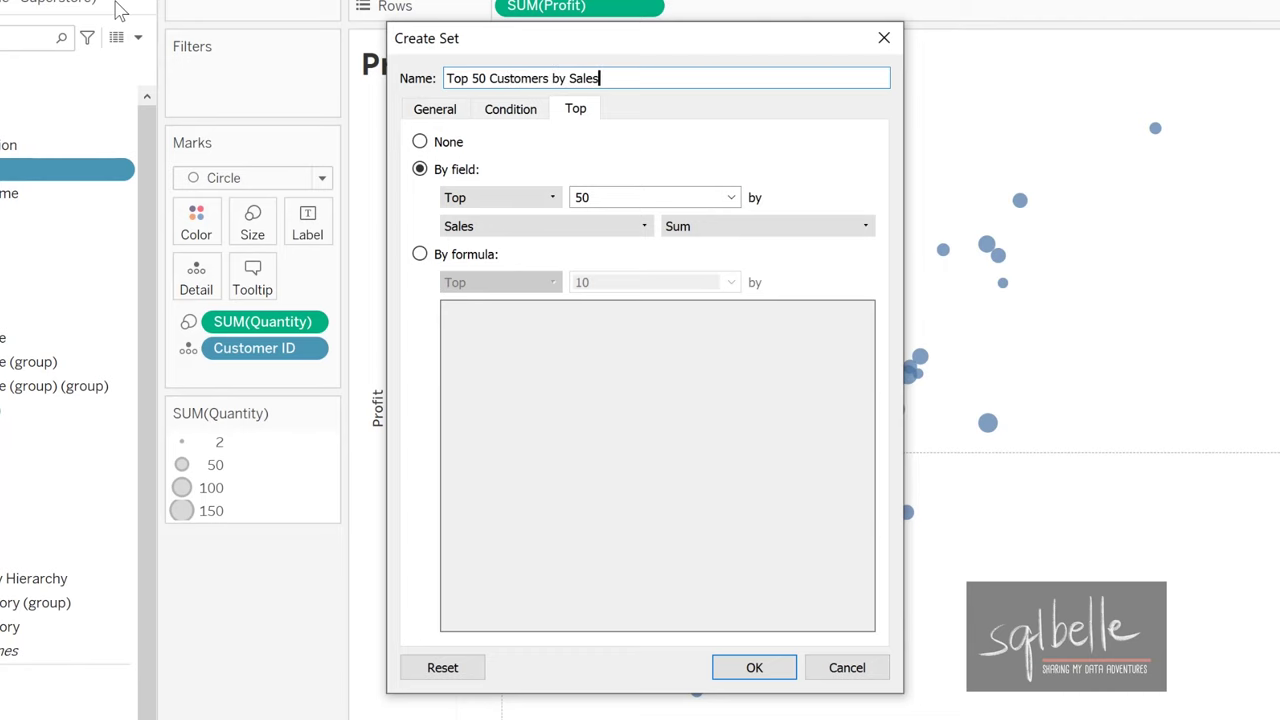
left_click(754, 668)
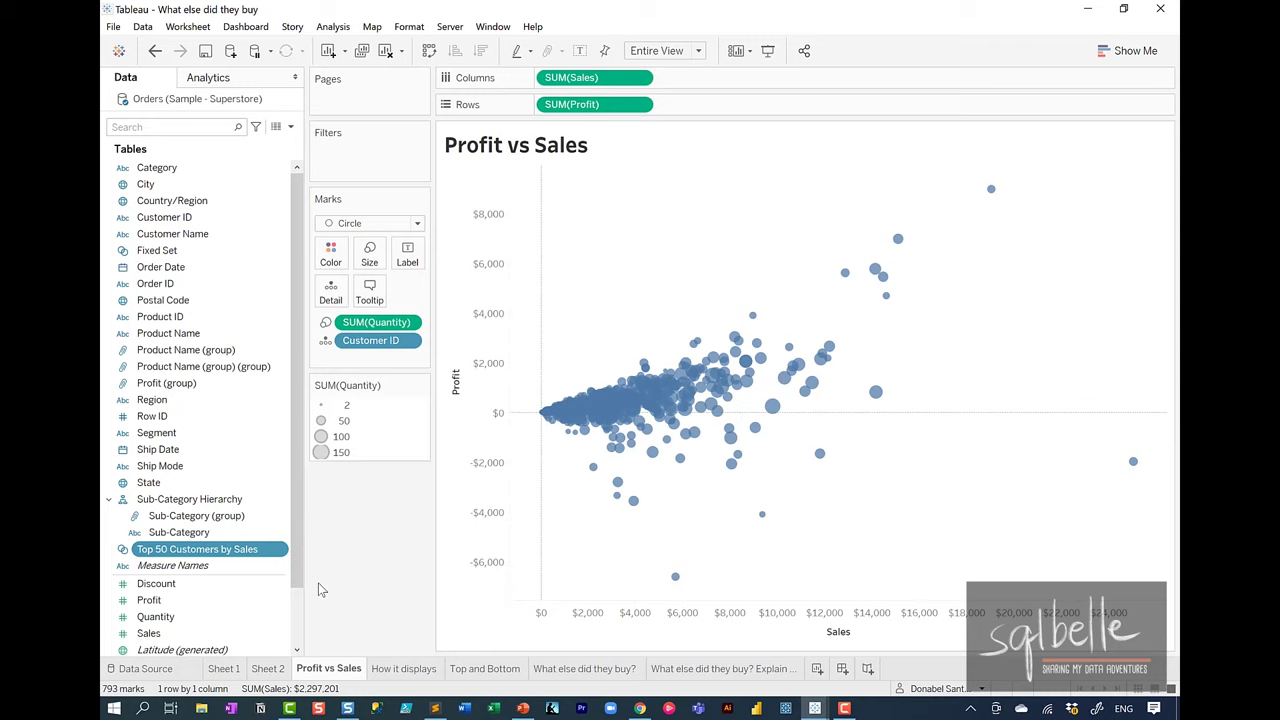
Step: Start another set from Customer ID and limit it by field to the bottom 50 by the sum of Profit
right_click(207, 222)
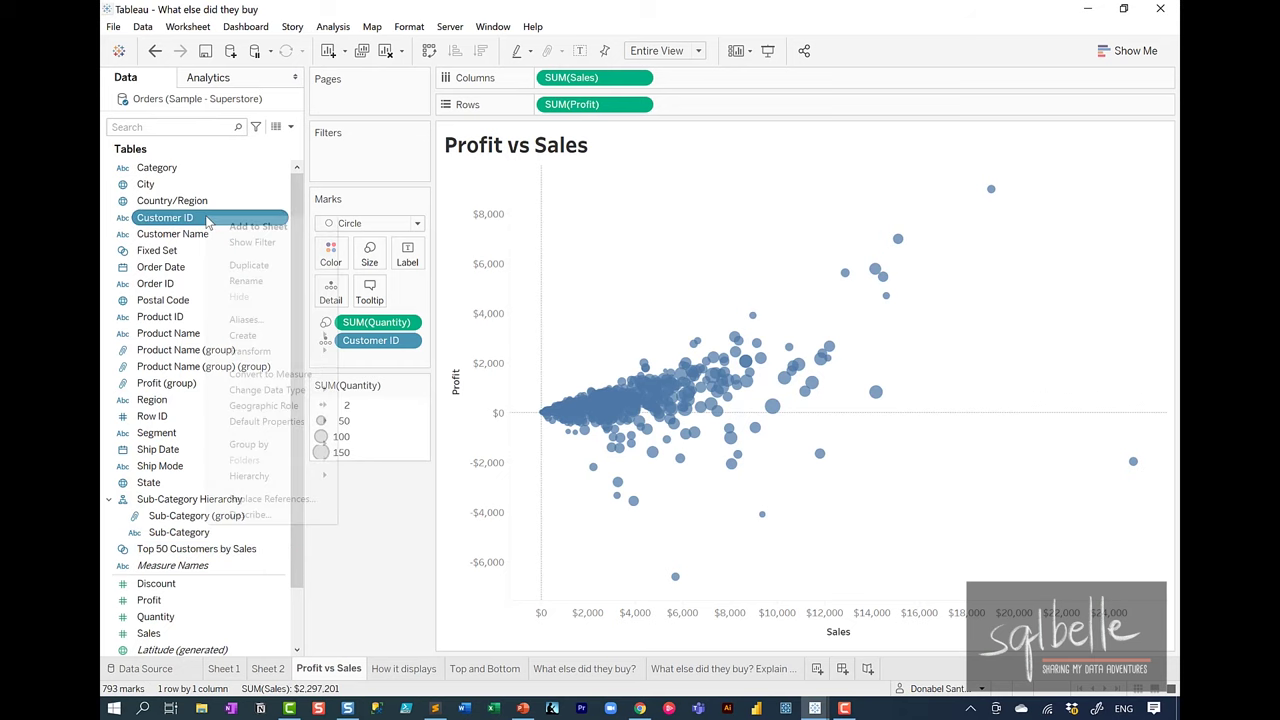
mouse_move(282, 340)
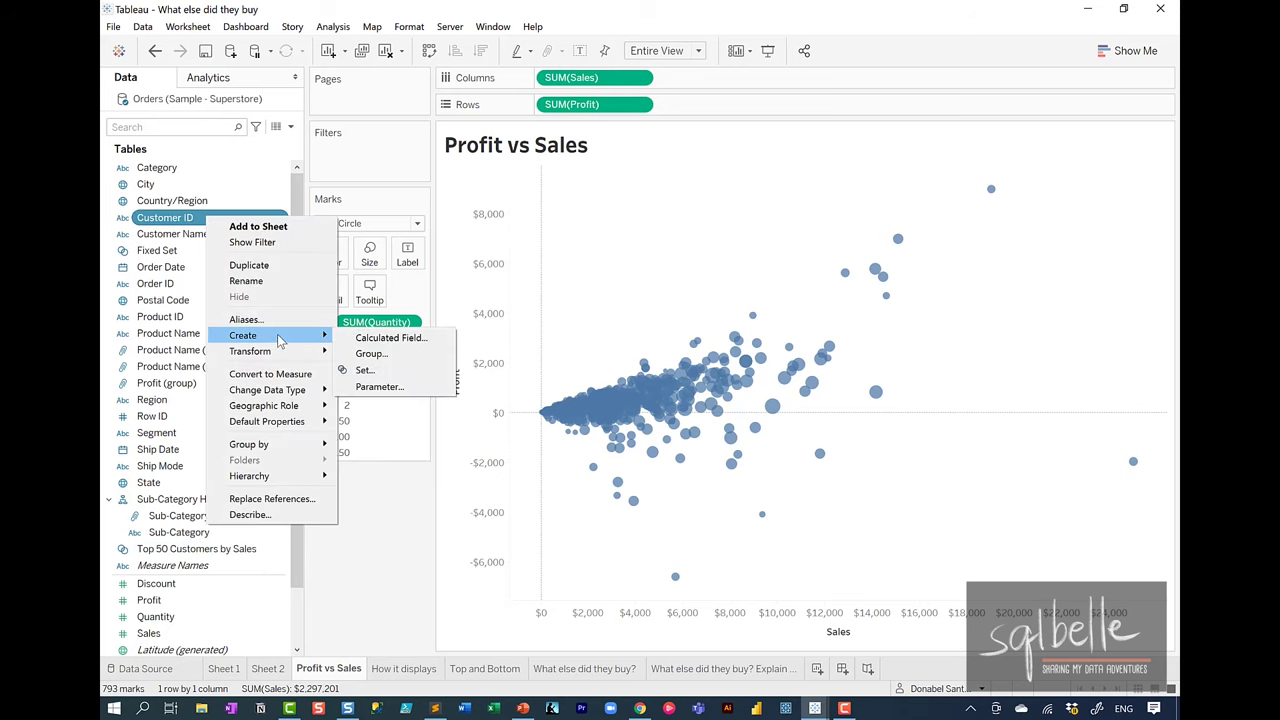
left_click(360, 370)
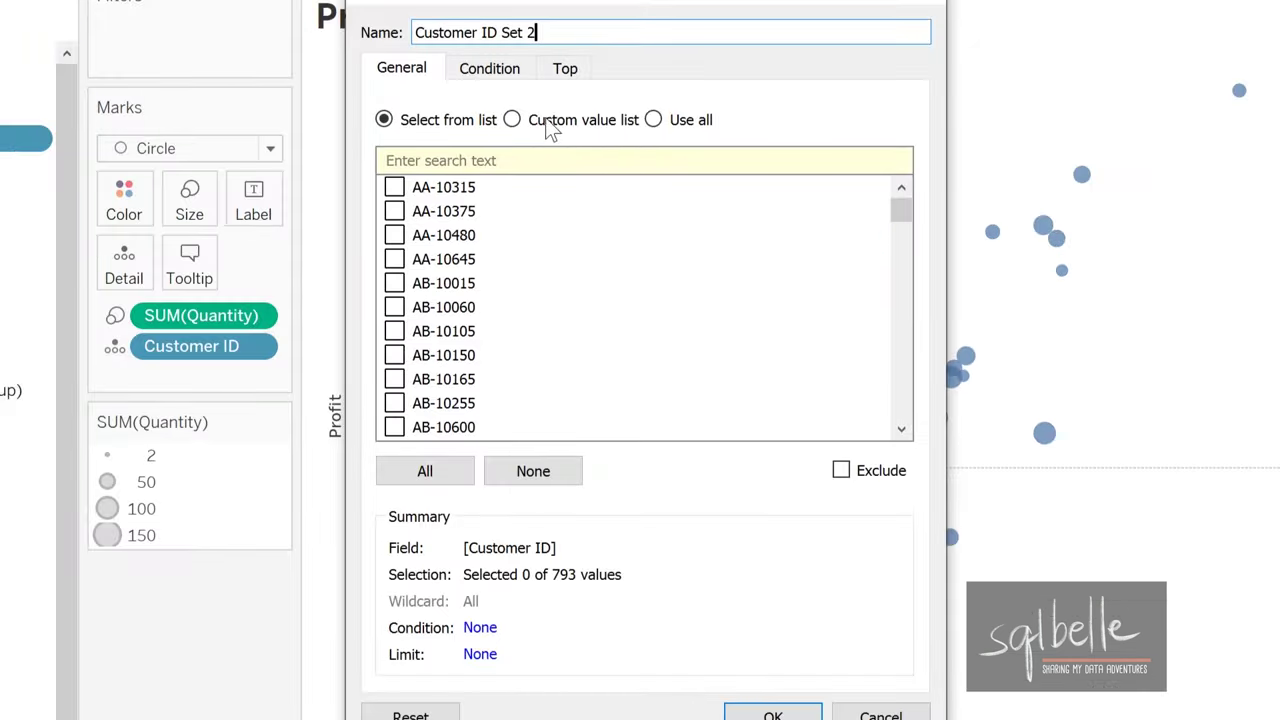
left_click(567, 74)
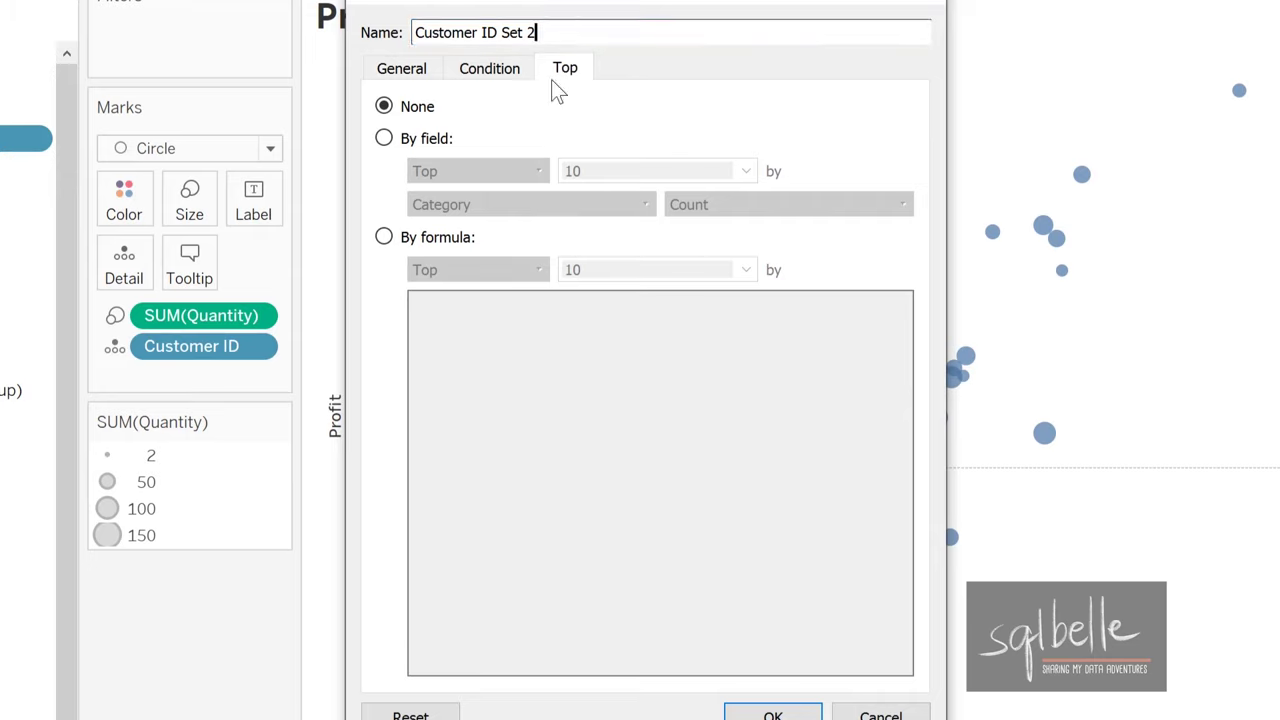
left_click(433, 140)
left_click(466, 171)
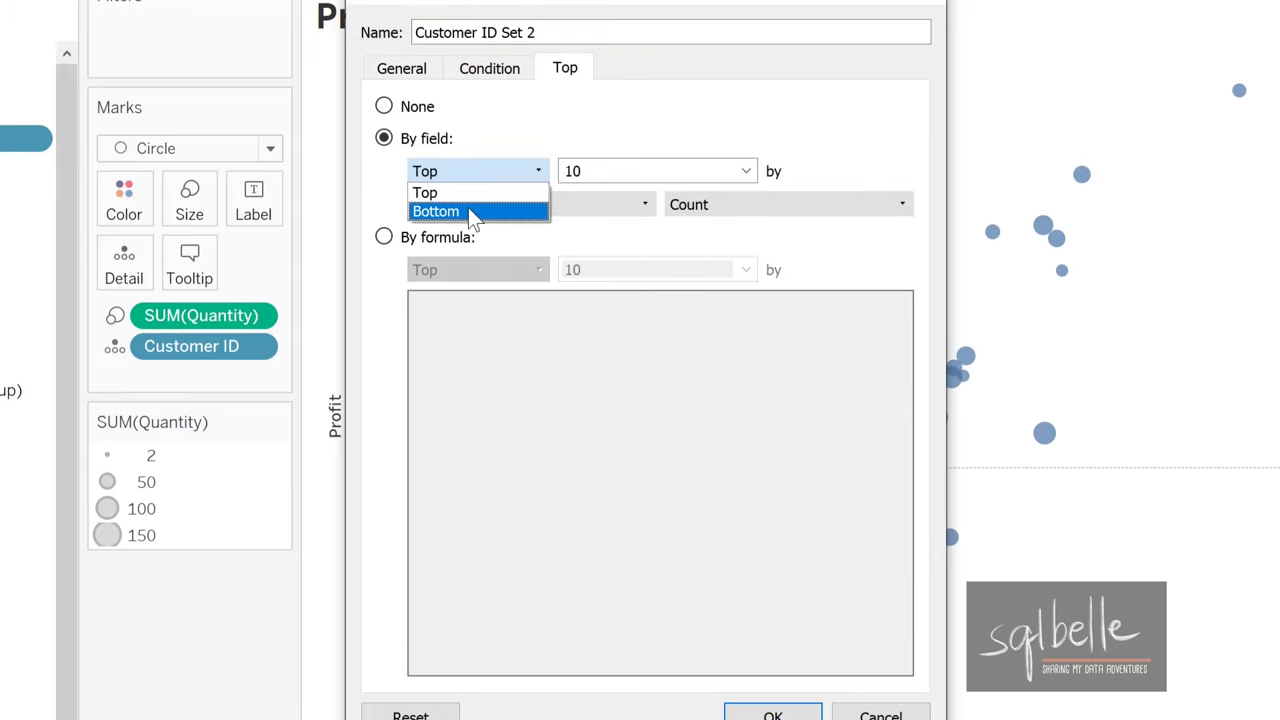
left_click(474, 212)
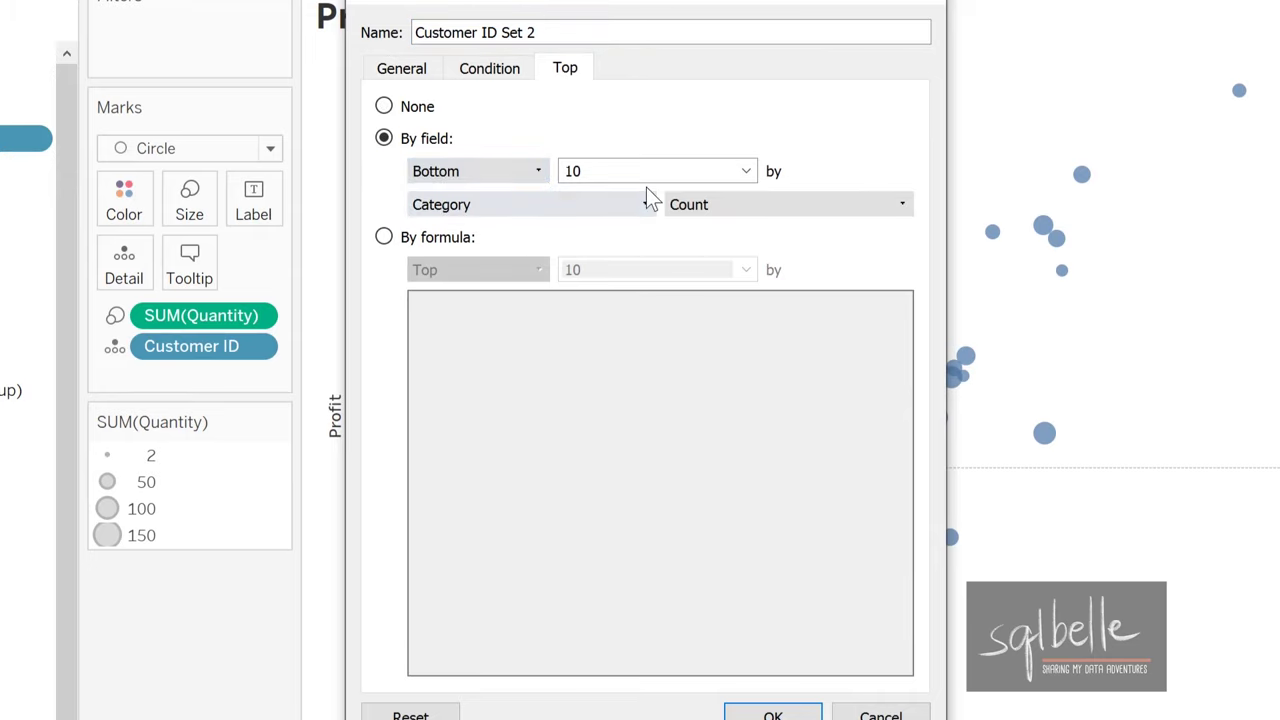
double_click(646, 176)
type("50")
left_click(462, 208)
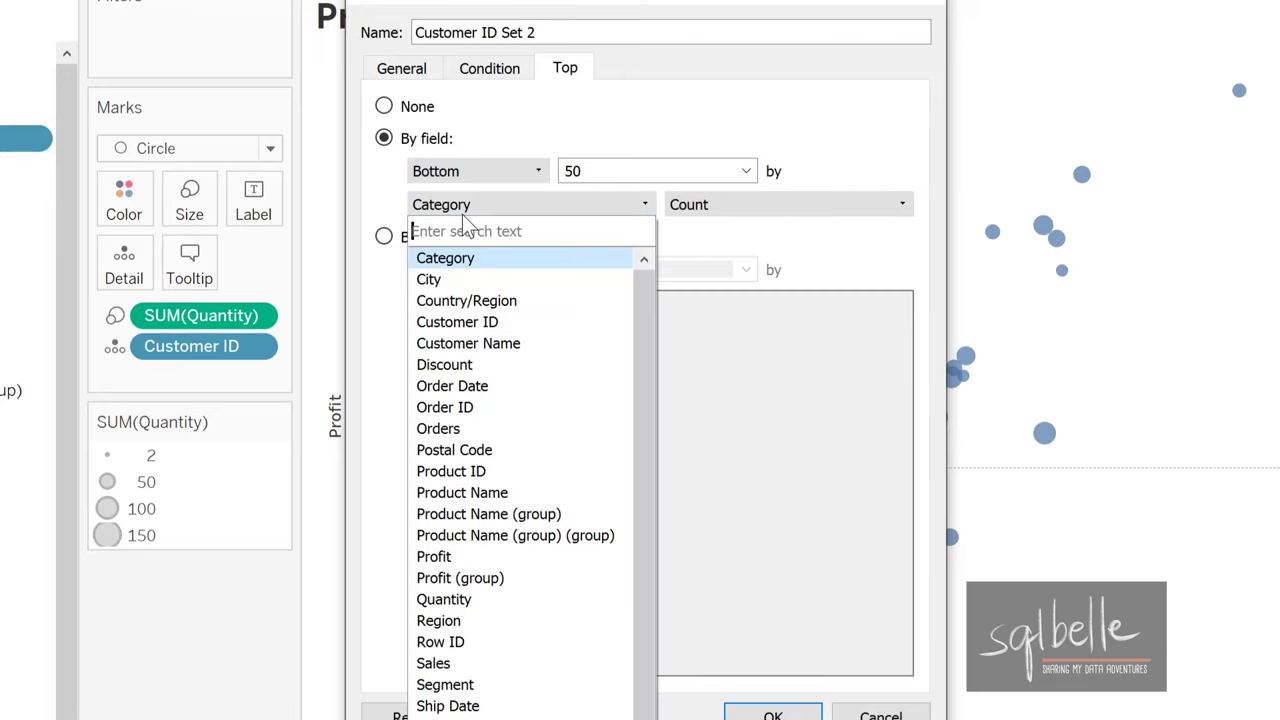
type("Pro")
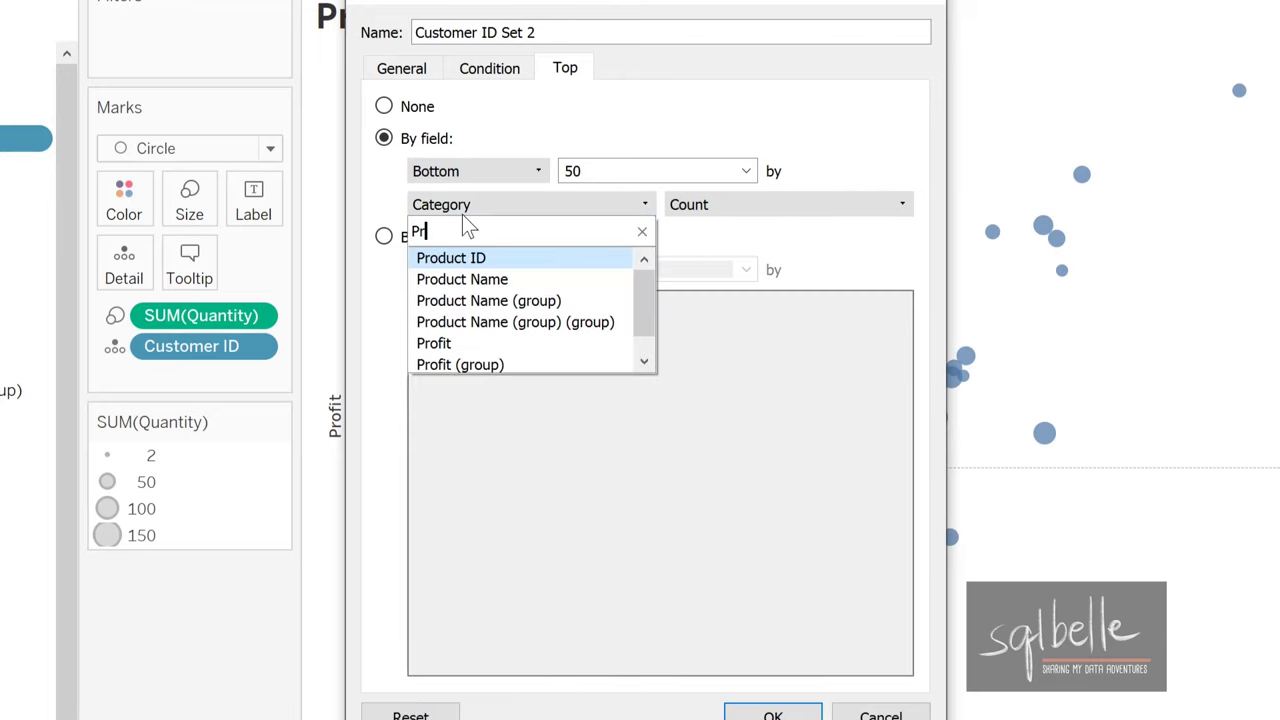
left_click(460, 340)
Step: Name the set "Bottom 50 Customers by Profit" and create it
triple_click(475, 32)
type("B")
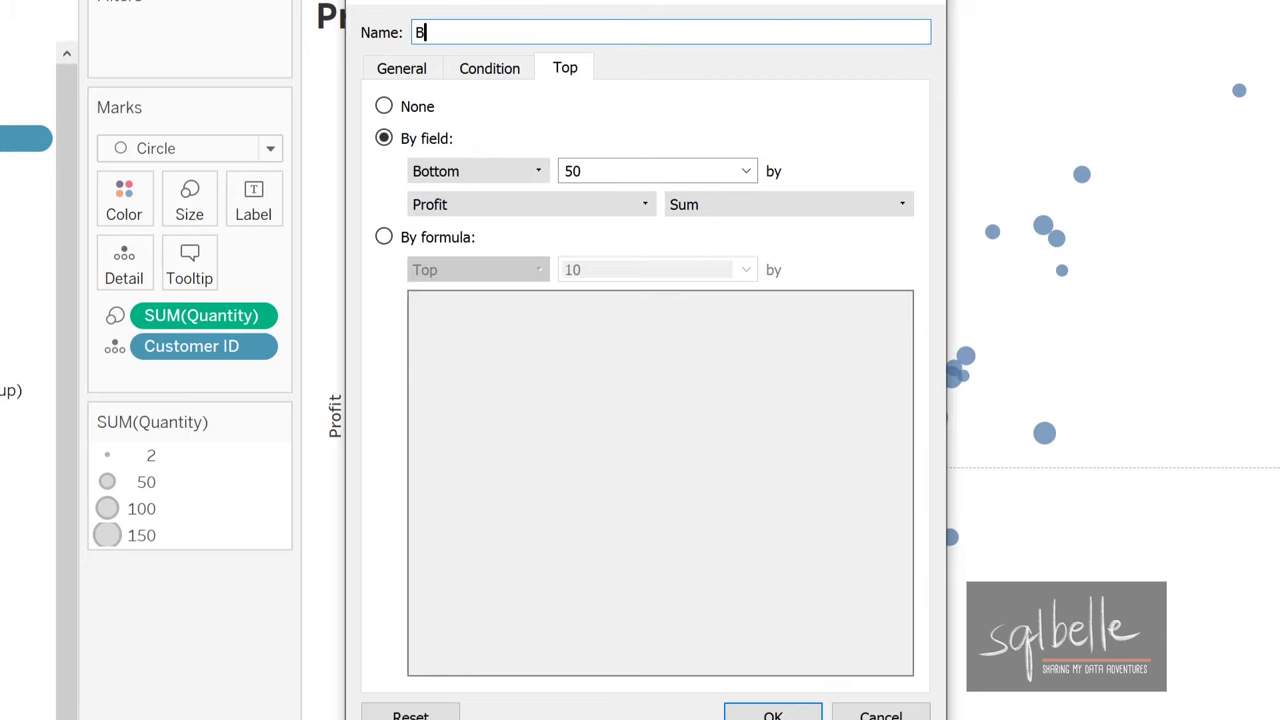
type("ottom 50 Customers by Profit")
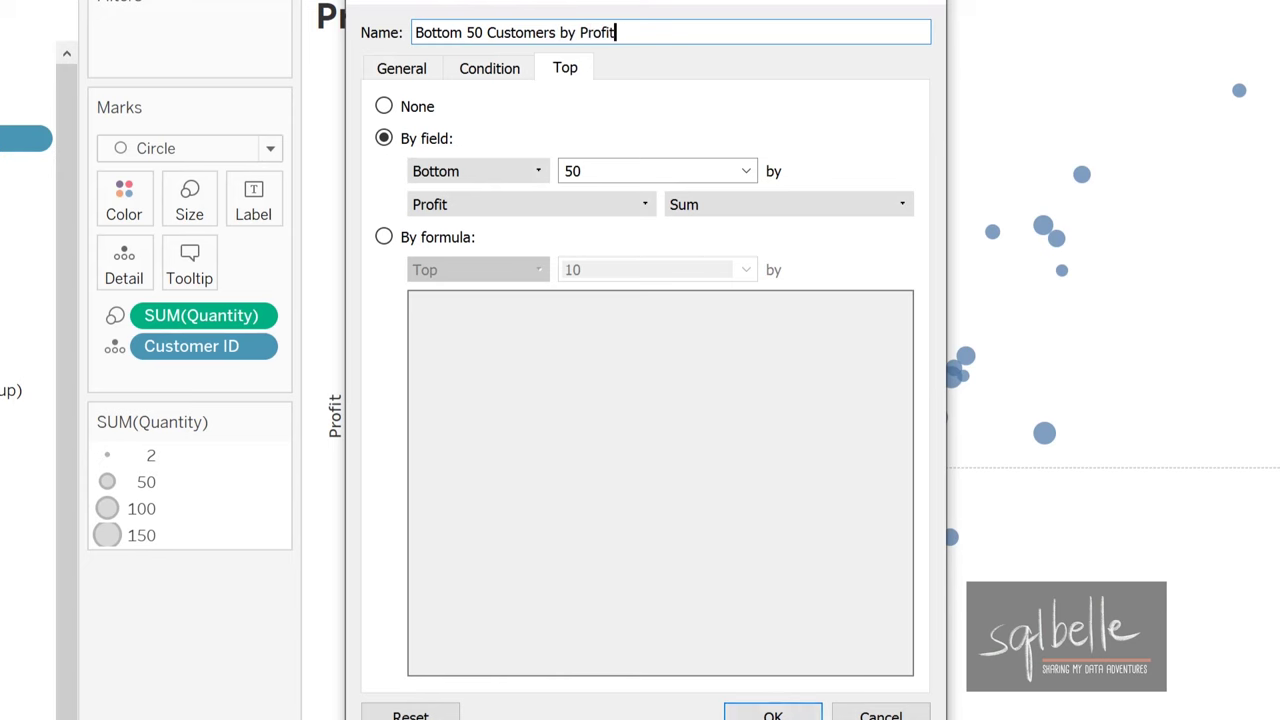
key("Return")
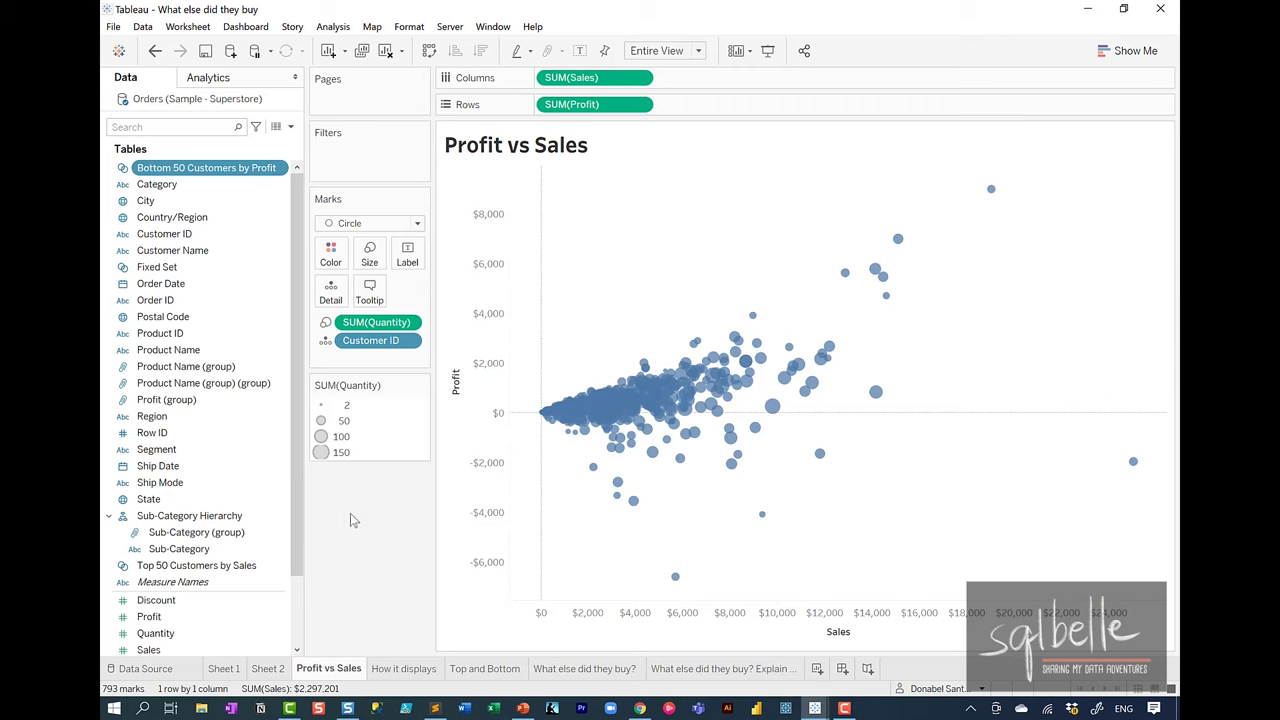
Step: Start a combined set from "Top 50 Customers by Sales" and "Bottom 50 Customers by Profit"
left_click(212, 566)
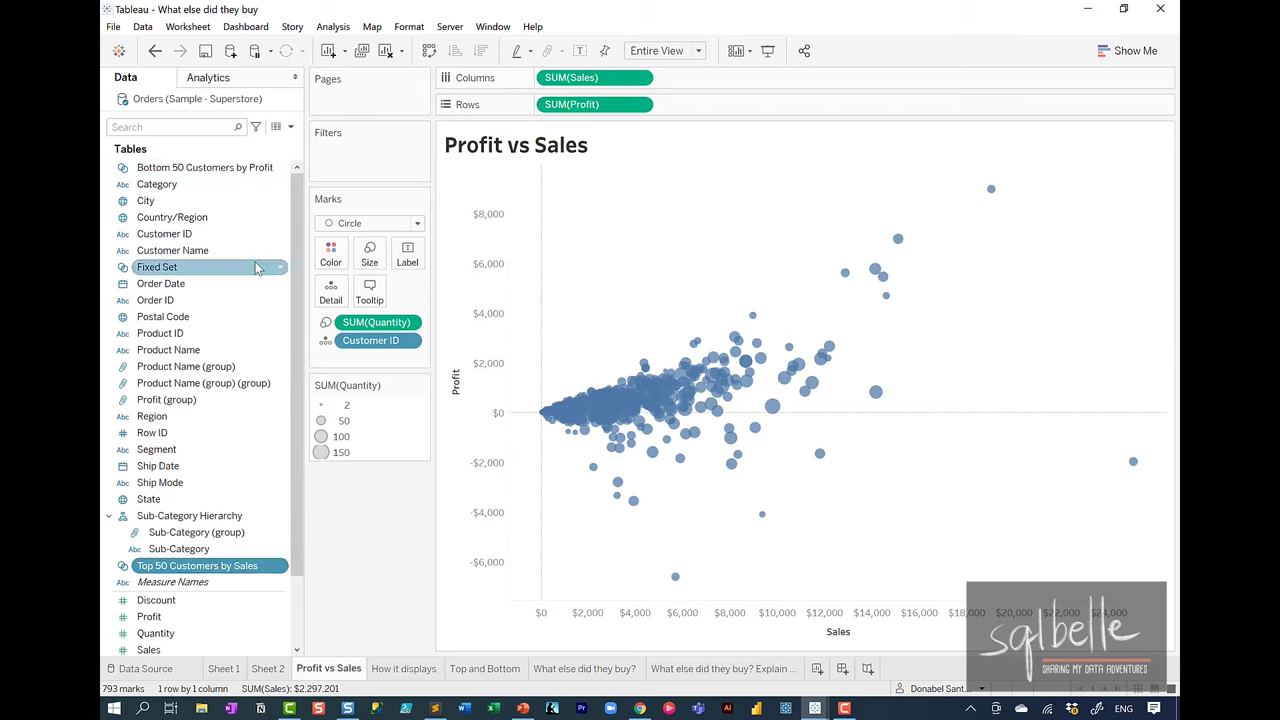
left_click(193, 168, "ctrl")
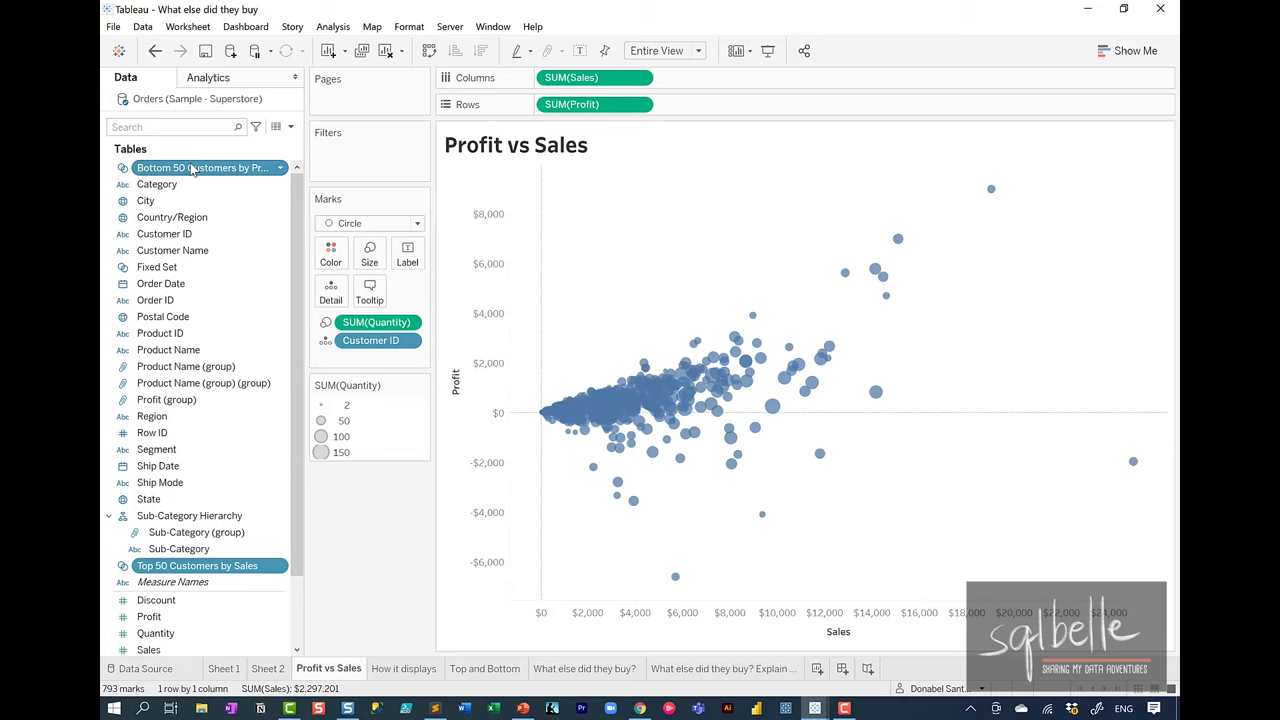
right_click(220, 171)
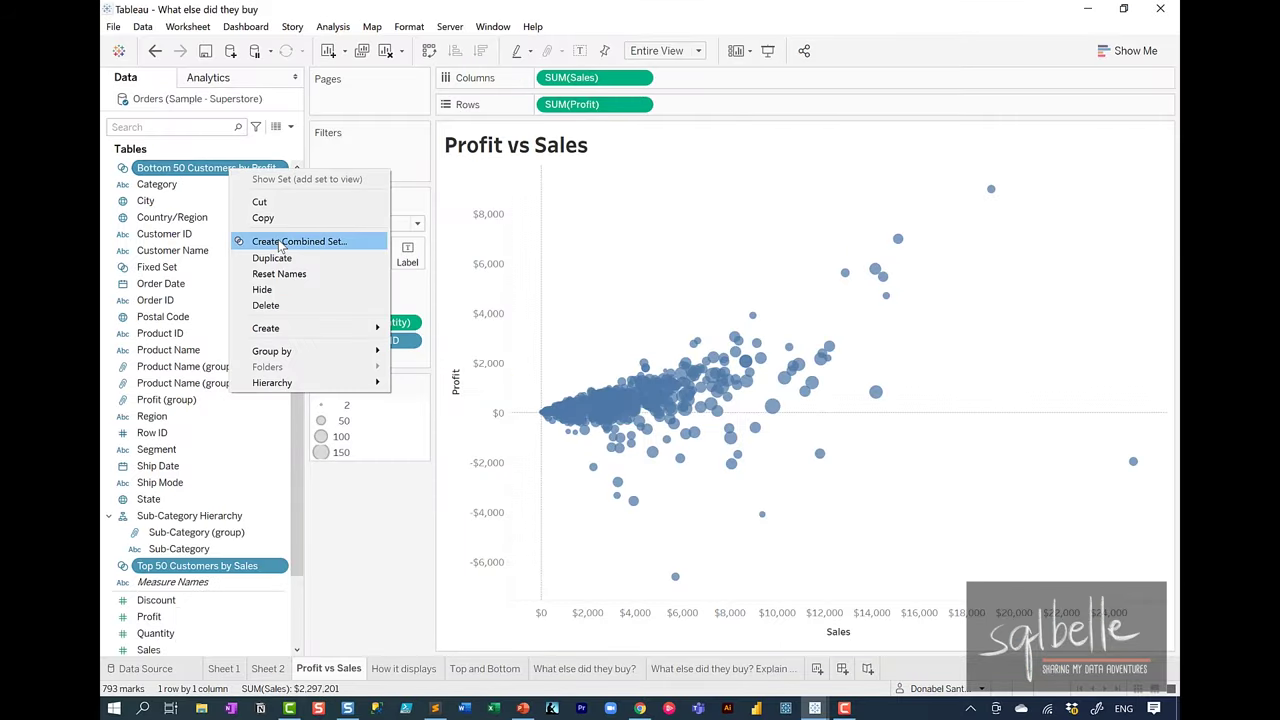
left_click(280, 243)
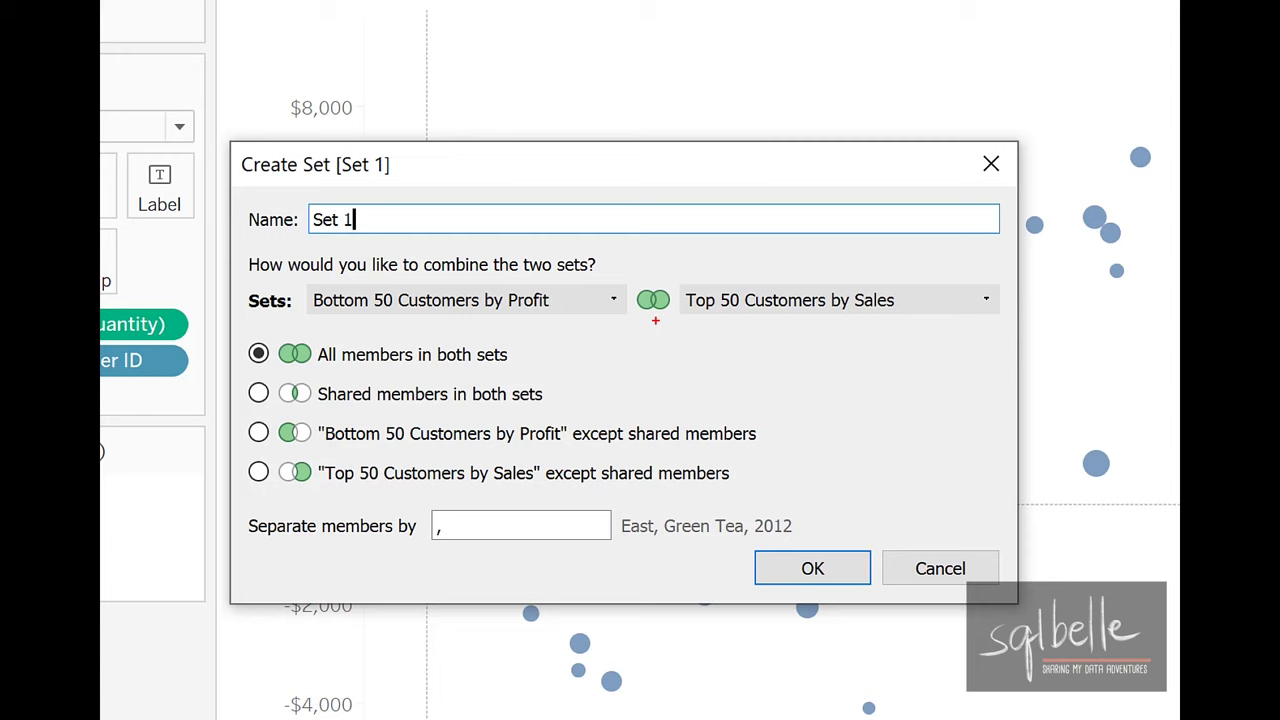
left_click_drag(293, 378, 492, 361)
left_click_drag(578, 334, 601, 330)
mouse_move(613, 362)
left_mouse_down()
mouse_move(613, 331)
mouse_move(651, 335)
left_mouse_up()
left_click_drag(664, 355, 694, 316)
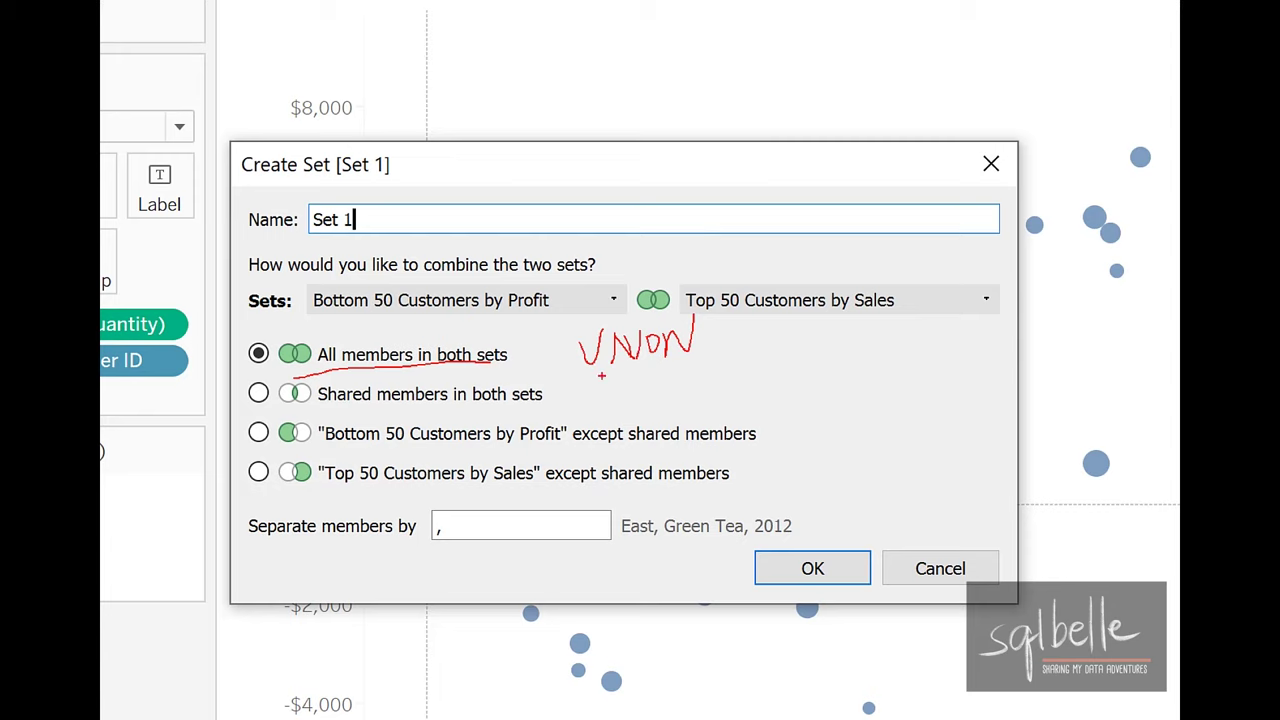
left_click_drag(605, 374, 605, 402)
mouse_move(616, 400)
left_mouse_down()
mouse_move(619, 382)
mouse_move(636, 406)
left_mouse_up()
left_click_drag(648, 364, 650, 404)
mouse_move(632, 378)
left_mouse_down()
mouse_move(668, 376)
mouse_move(667, 392)
left_mouse_up()
left_click_drag(676, 396, 682, 376)
mouse_move(702, 374)
left_mouse_down()
mouse_move(684, 400)
mouse_move(722, 388)
left_mouse_up()
mouse_move(754, 376)
left_mouse_down()
mouse_move(738, 396)
mouse_move(768, 396)
left_mouse_up()
left_click_drag(750, 382, 792, 370)
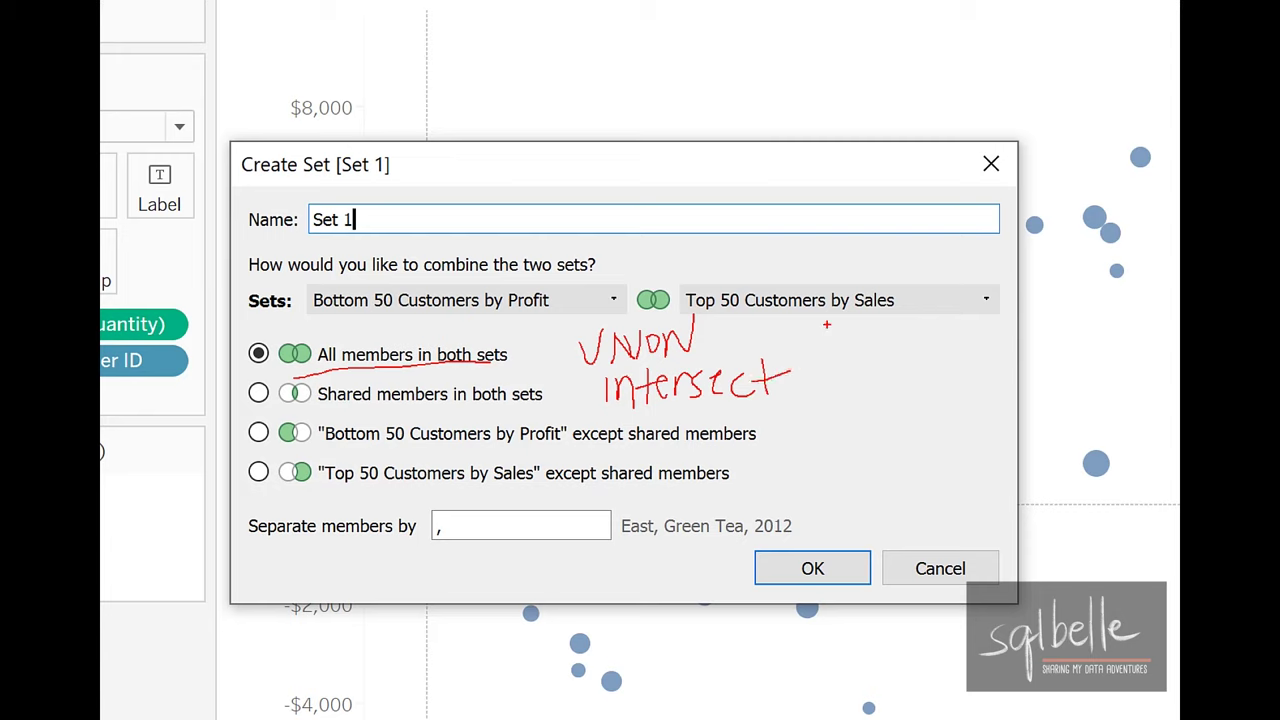
mouse_move(768, 426)
left_mouse_down()
mouse_move(803, 420)
mouse_move(764, 482)
left_mouse_up()
mouse_move(870, 441)
left_mouse_down()
mouse_move(874, 462)
mouse_move(886, 460)
left_mouse_up()
mouse_move(916, 410)
left_mouse_down()
mouse_move(902, 462)
mouse_move(930, 460)
left_mouse_up()
mouse_move(948, 440)
left_mouse_down()
mouse_move(1003, 446)
mouse_move(1046, 414)
mouse_move(1046, 456)
left_mouse_up()
left_click_drag(1054, 444, 1082, 452)
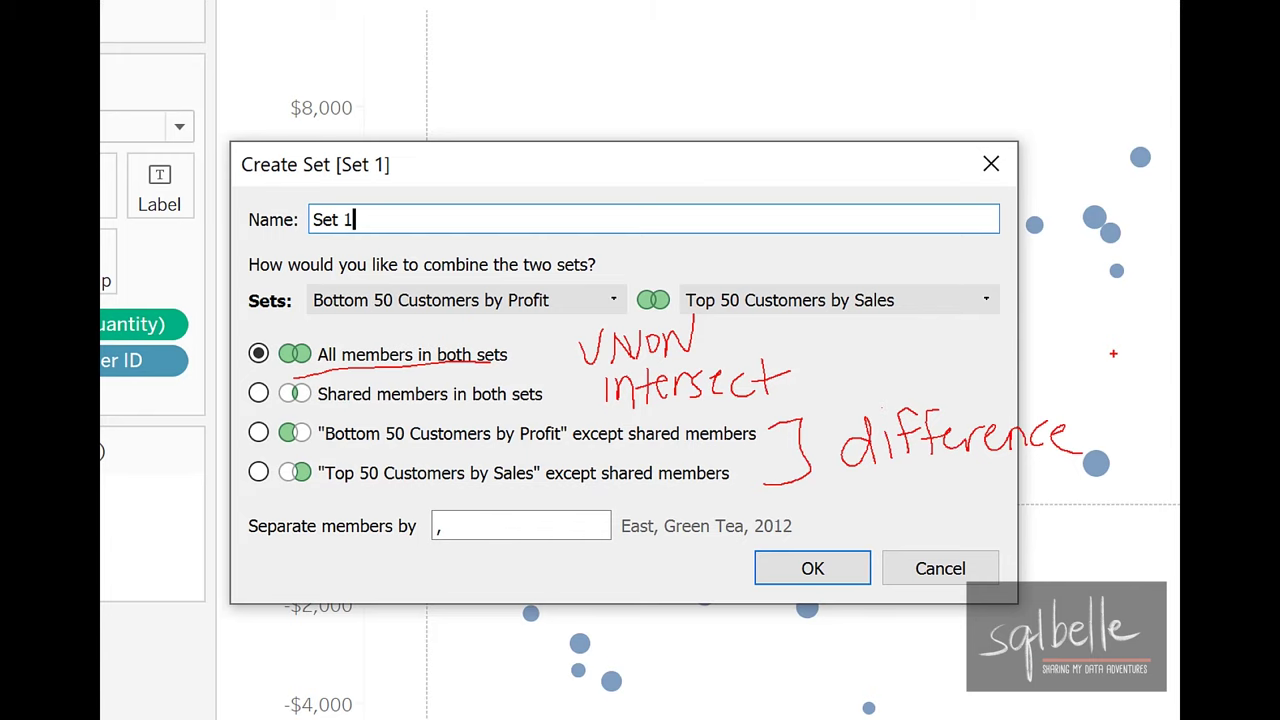
mouse_move(904, 500)
left_mouse_down()
mouse_move(950, 498)
mouse_move(944, 546)
mouse_move(946, 518)
left_mouse_up()
mouse_move(956, 508)
left_mouse_down()
mouse_move(986, 532)
mouse_move(964, 538)
left_mouse_up()
mouse_move(1046, 500)
left_mouse_down()
mouse_move(1044, 536)
mouse_move(1050, 520)
mouse_move(1062, 536)
left_mouse_up()
left_click_drag(1074, 496, 1118, 494)
left_click_drag(1090, 498, 1084, 532)
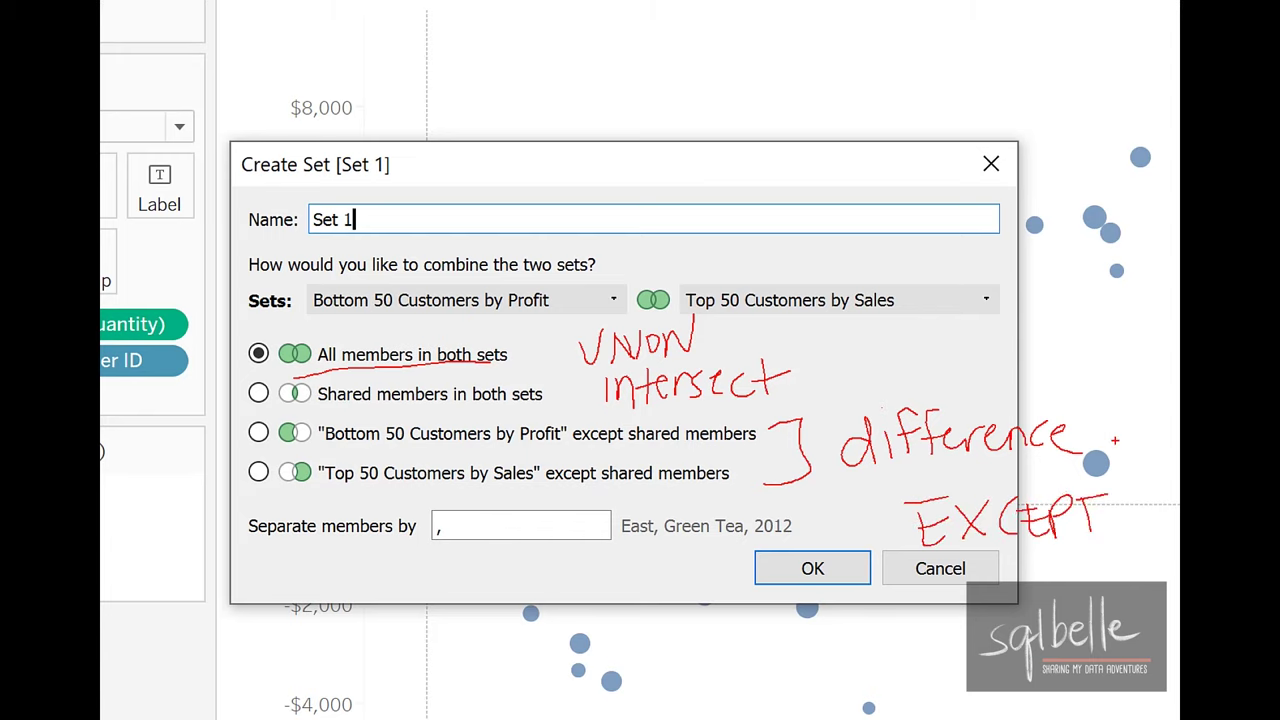
key("Escape")
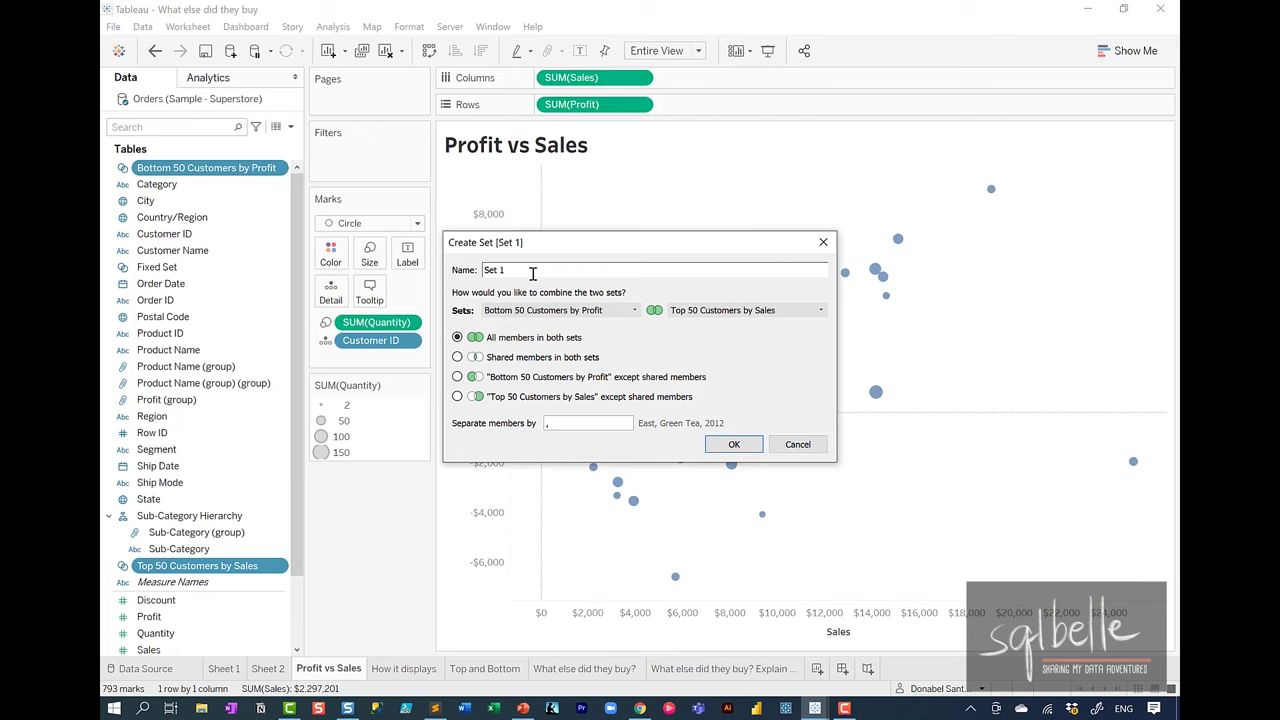
Step: Combine the shared members in both sets, name the set "Top 50 by Sales, Bottom 50 by Profit" and create it
left_click(532, 358)
triple_click(495, 270)
type("Top 50 b")
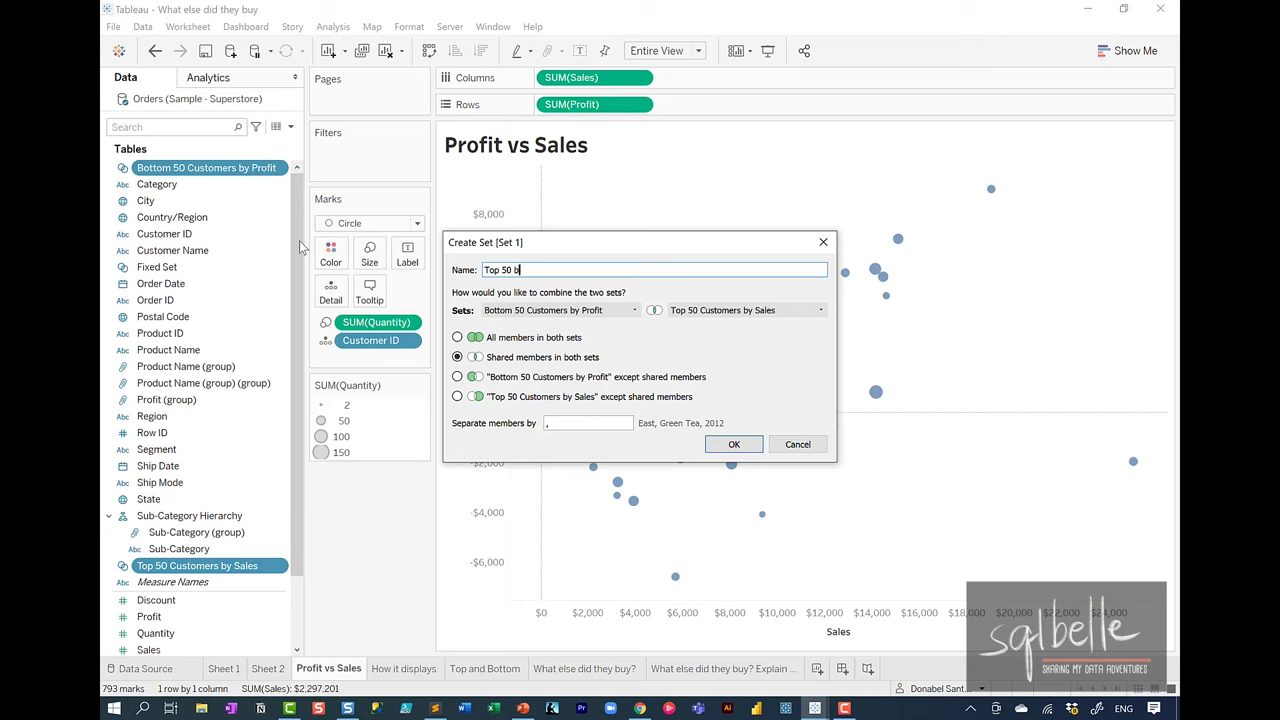
type("y Sales, Bottom 50 by Profit")
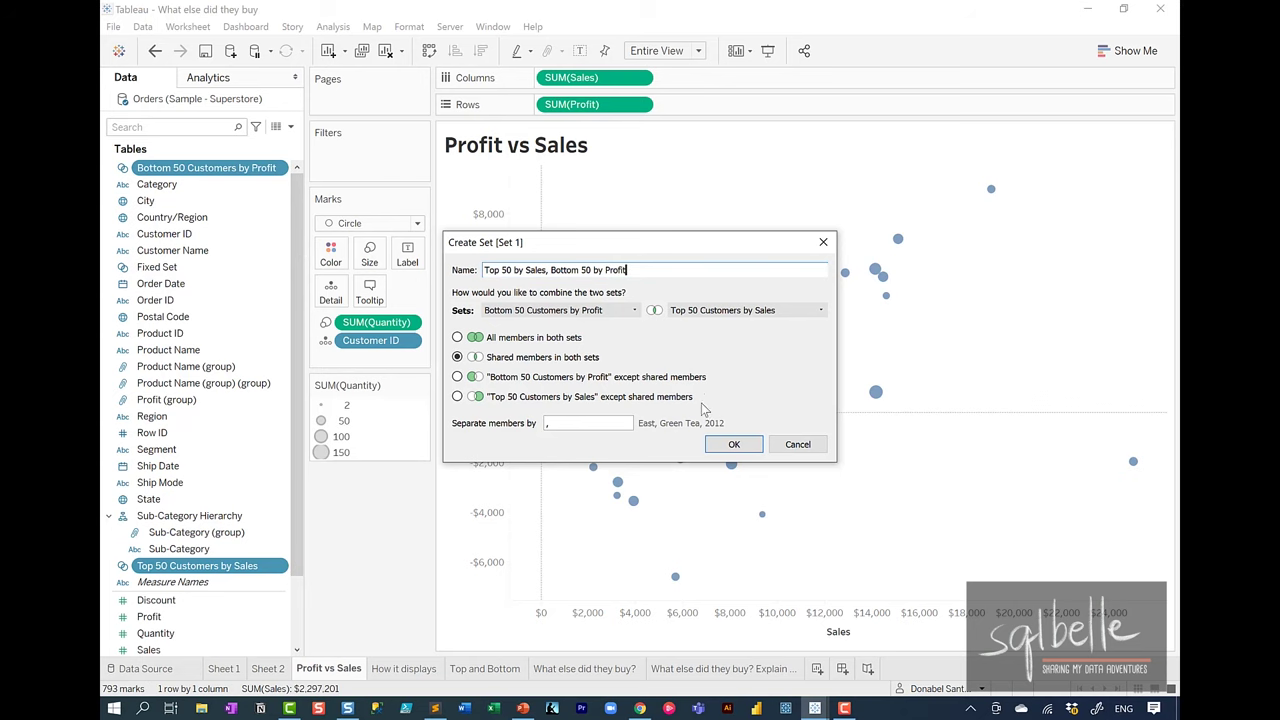
left_click(742, 446)
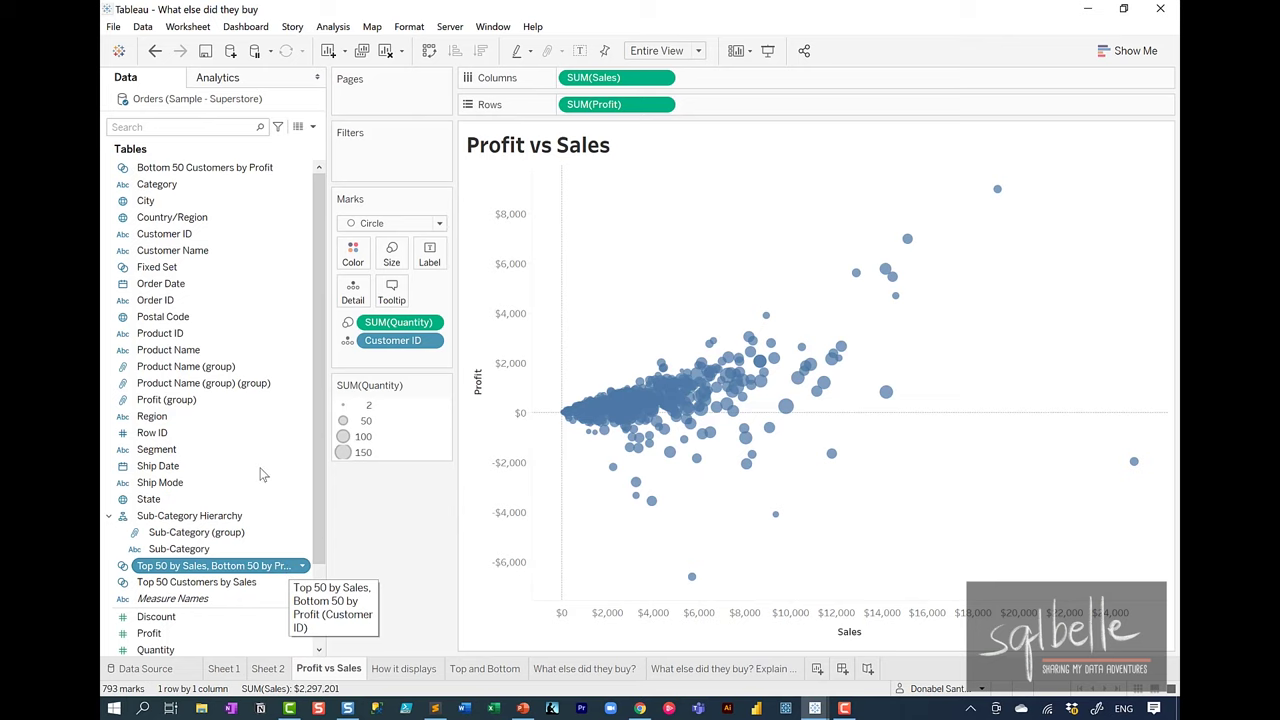
Step: Try the combined set on the columns, and use it instead for both the color and the size of the marks
left_click_drag(220, 566, 586, 84)
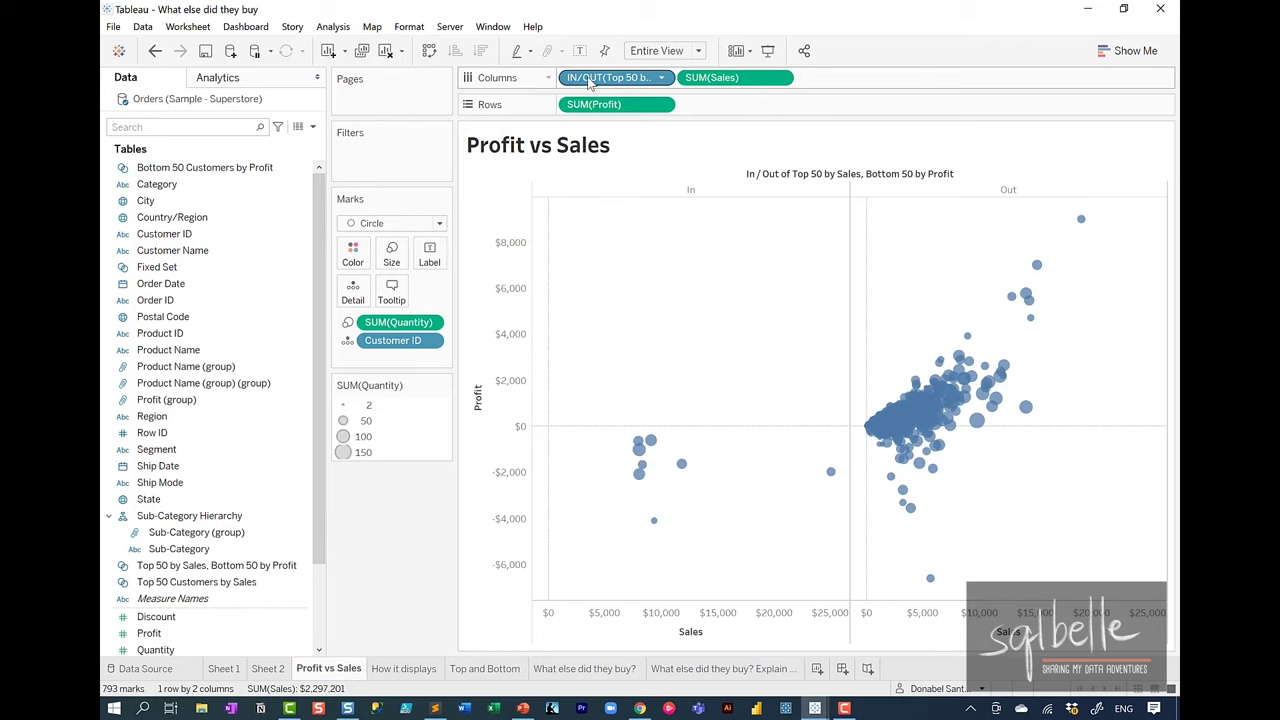
left_click_drag(587, 84, 350, 258)
left_click_drag(383, 325, 400, 262)
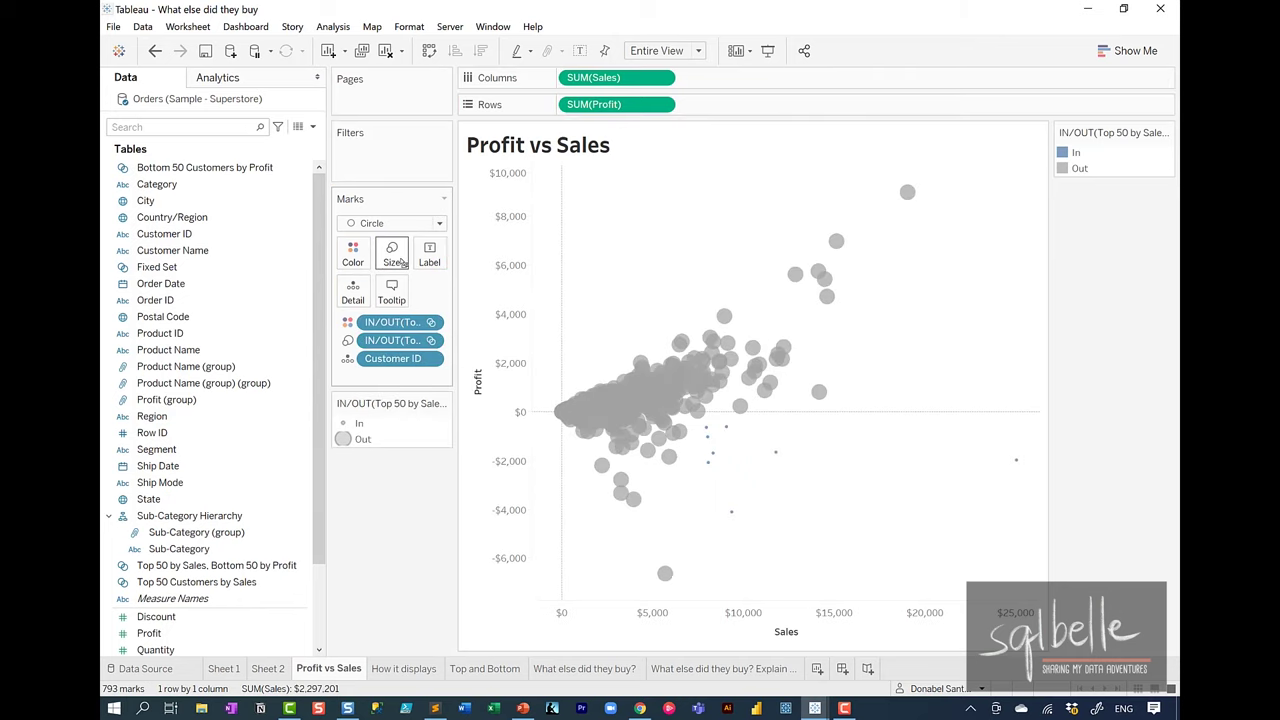
Step: Reverse the mark size range of the combined set so the In members are larger than the Out members
mouse_move(703, 432)
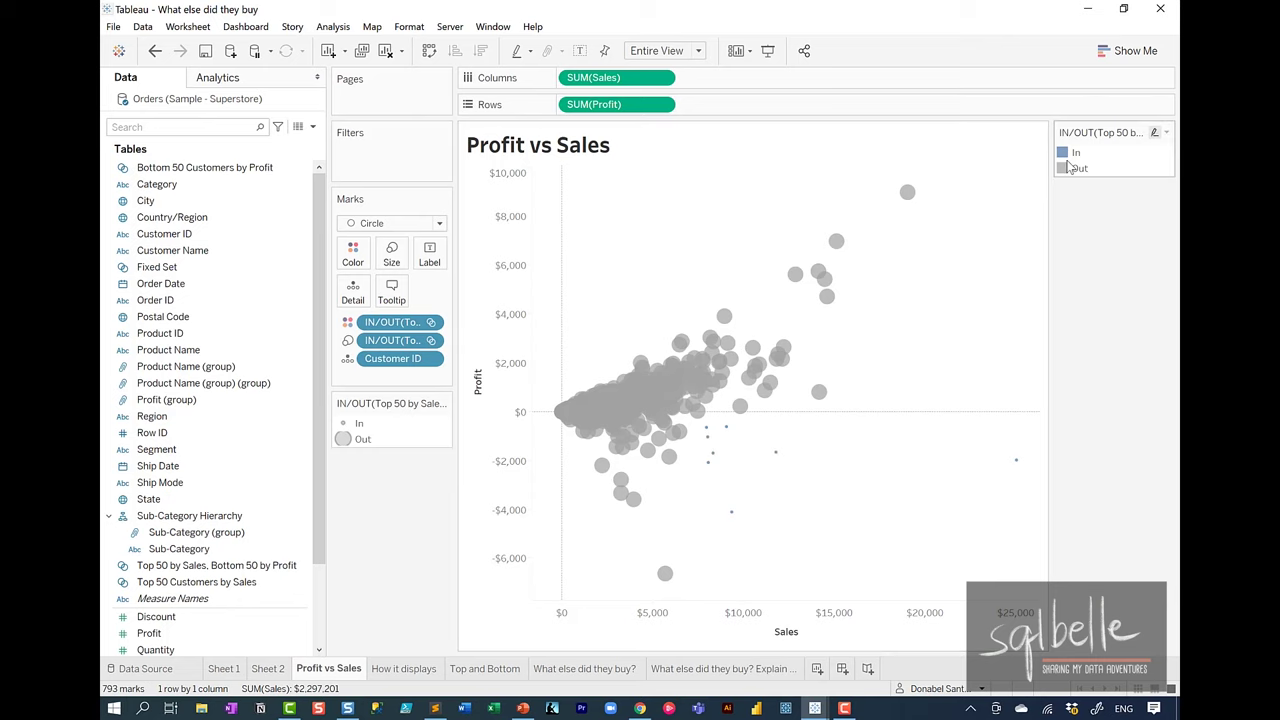
double_click(371, 439)
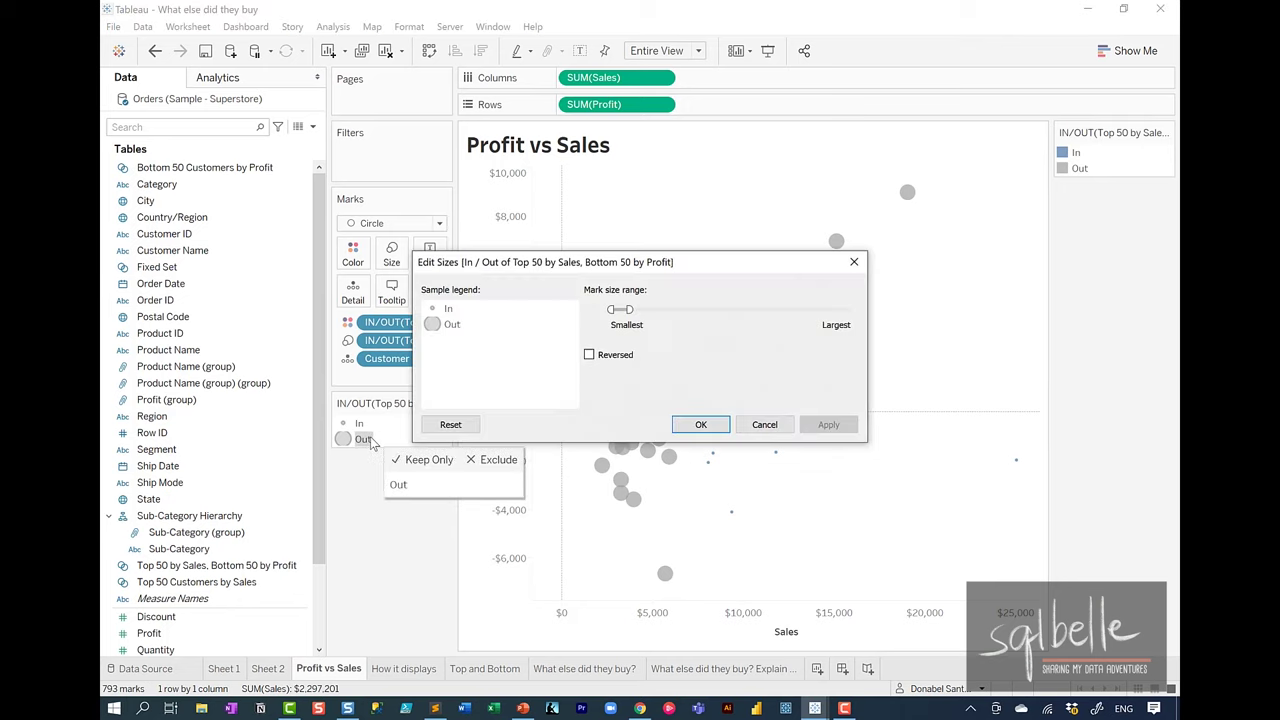
left_click(612, 357)
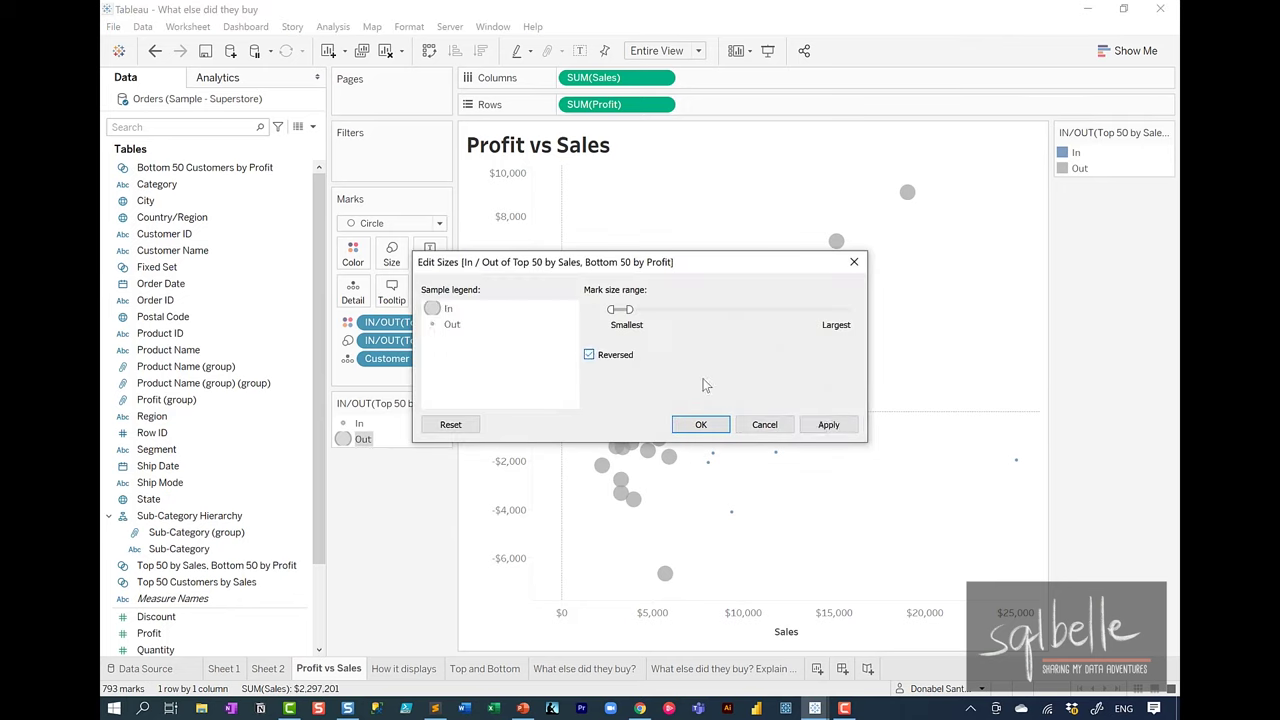
left_click(829, 424)
left_click(690, 424)
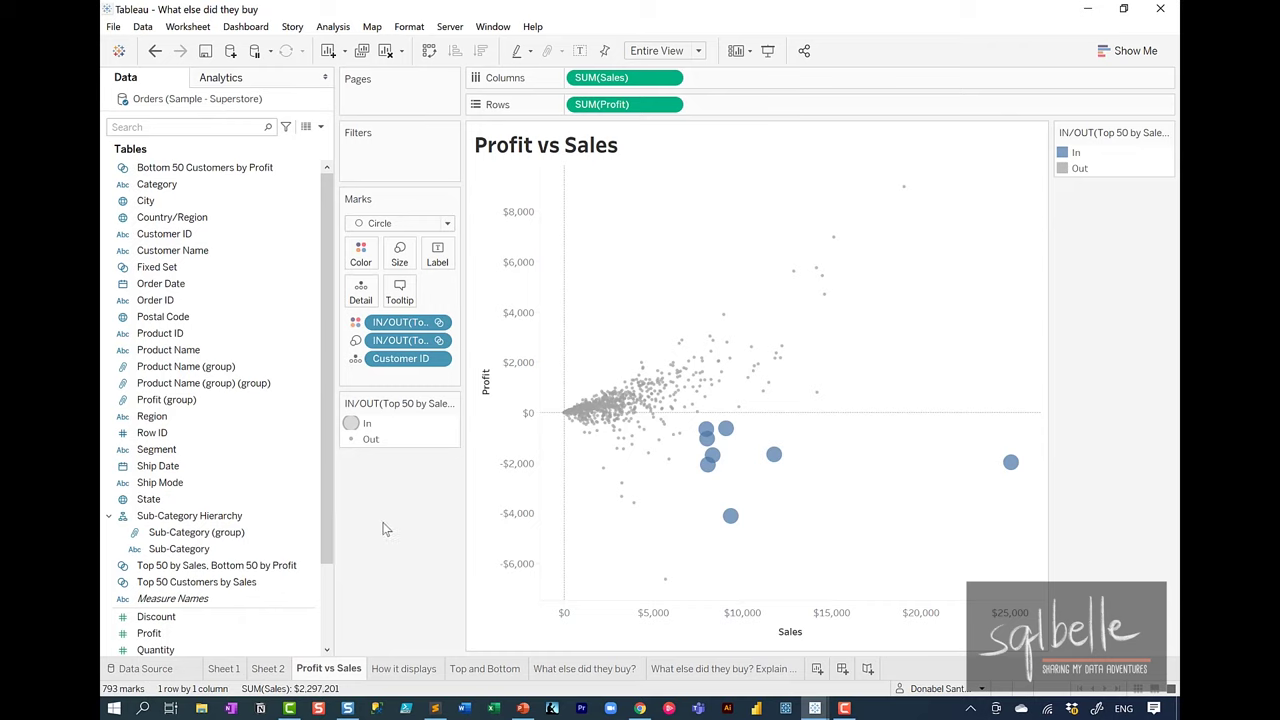
Step: Check the options of Fixed Set and "Bottom 50 Customers by Profit", and show the set control for "Top 50 Customers by Sales"
right_click(198, 274)
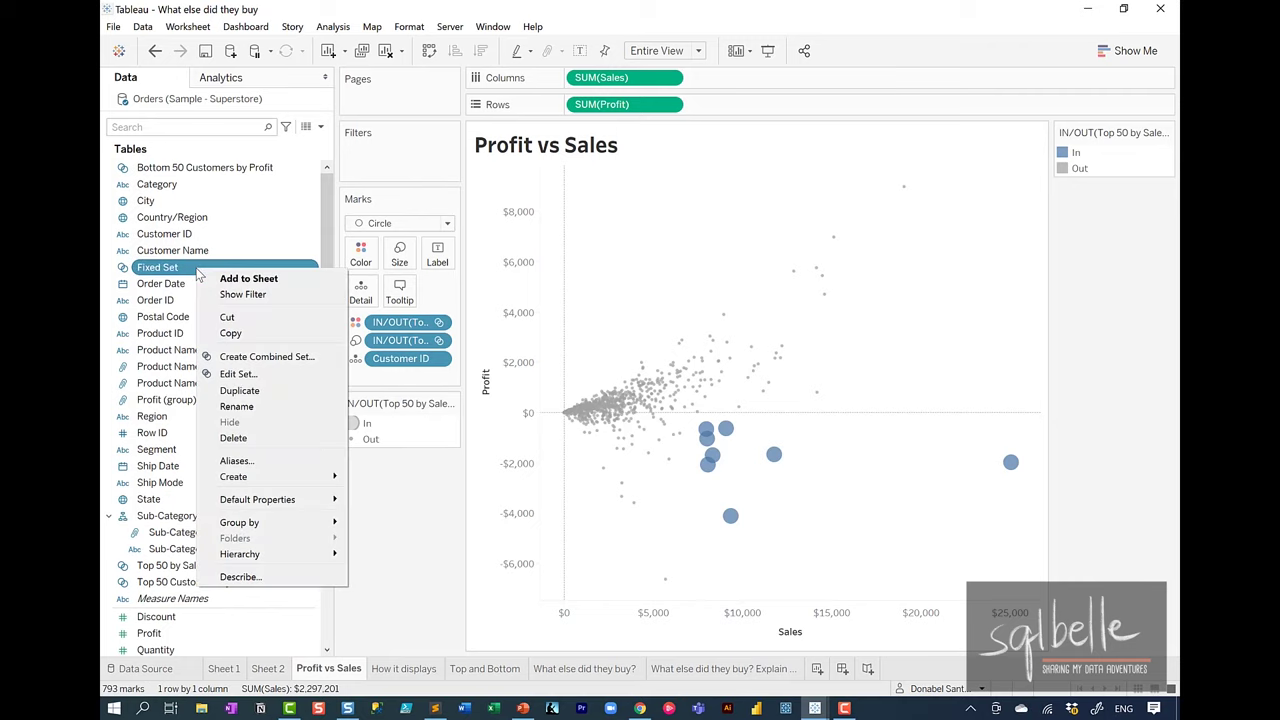
left_click(204, 174)
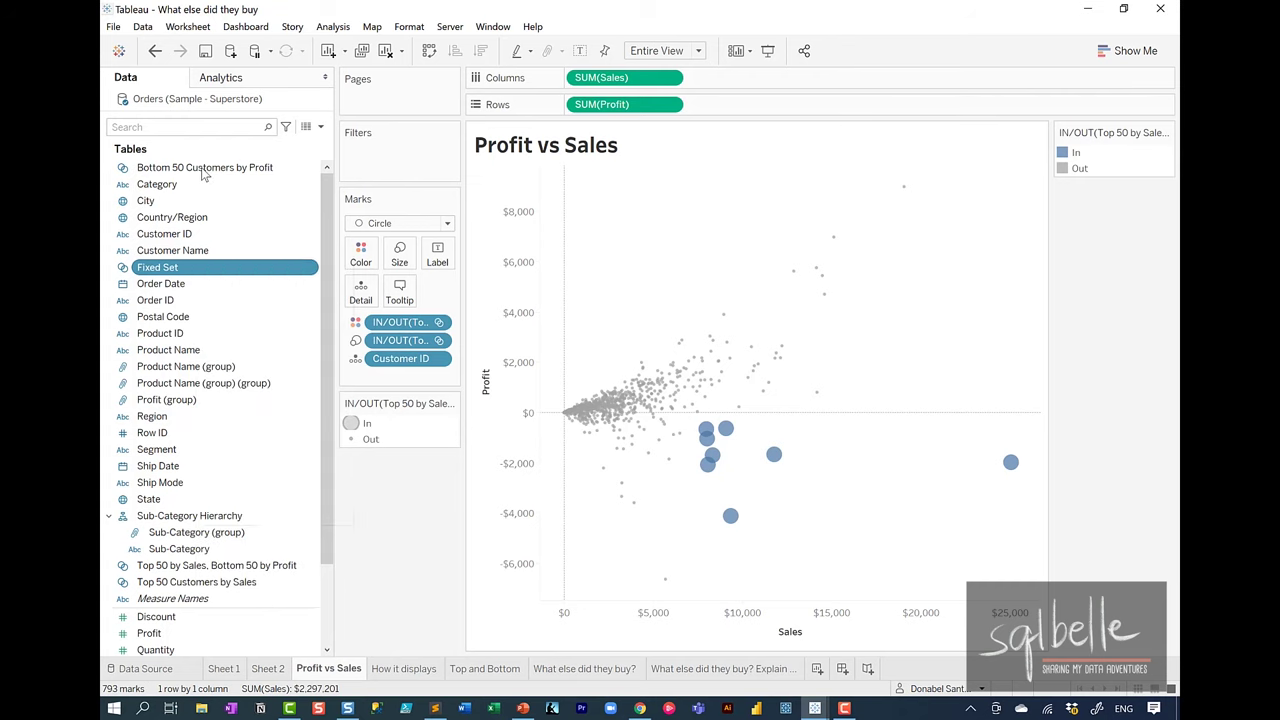
right_click(204, 174)
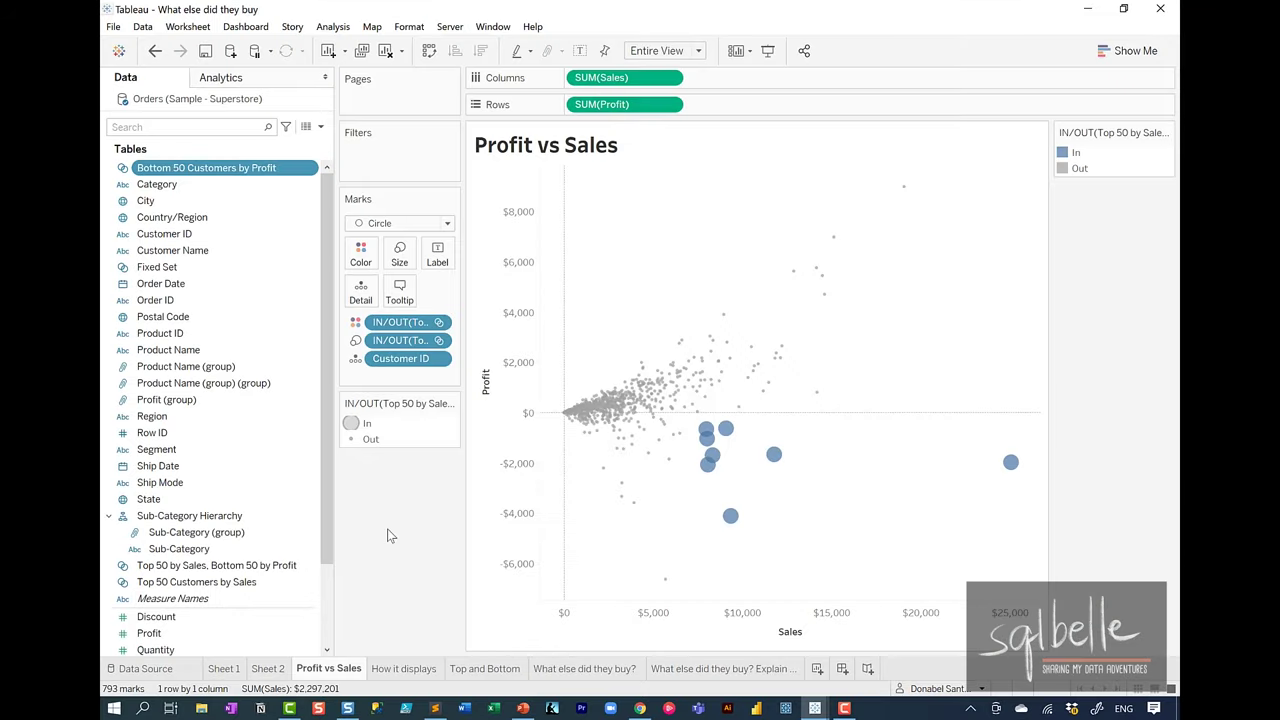
right_click(245, 587)
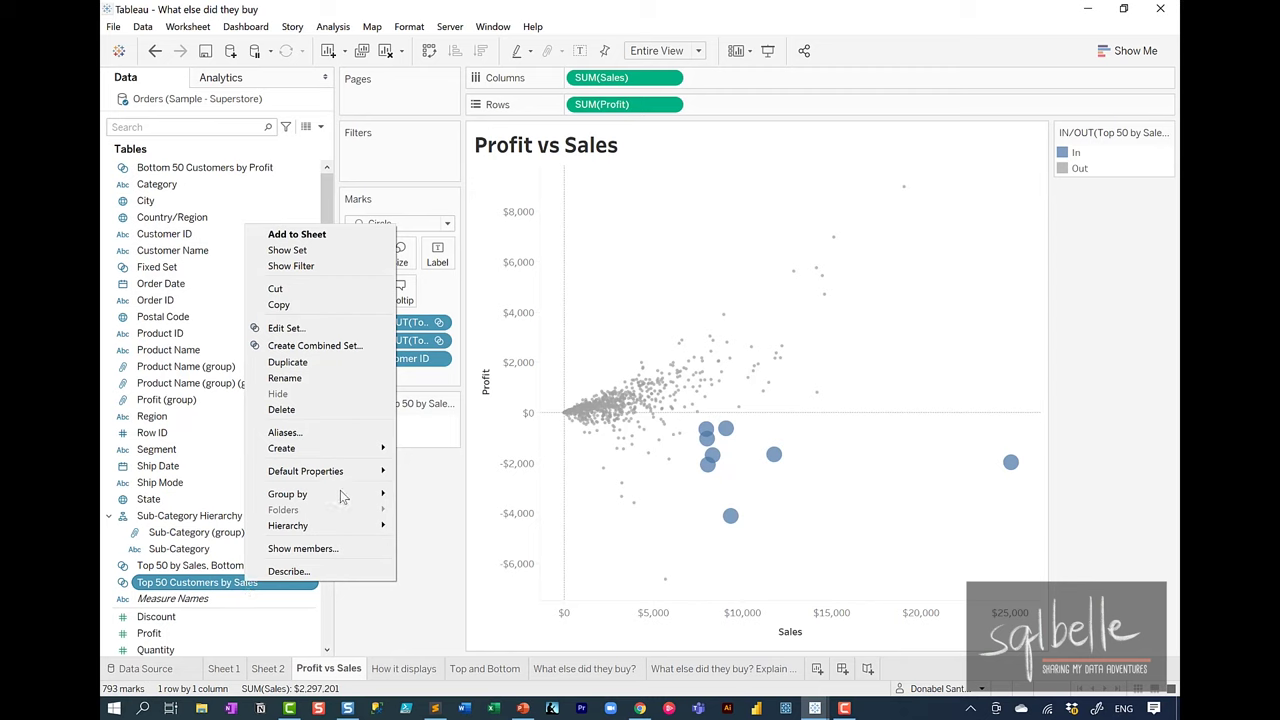
left_click(333, 251)
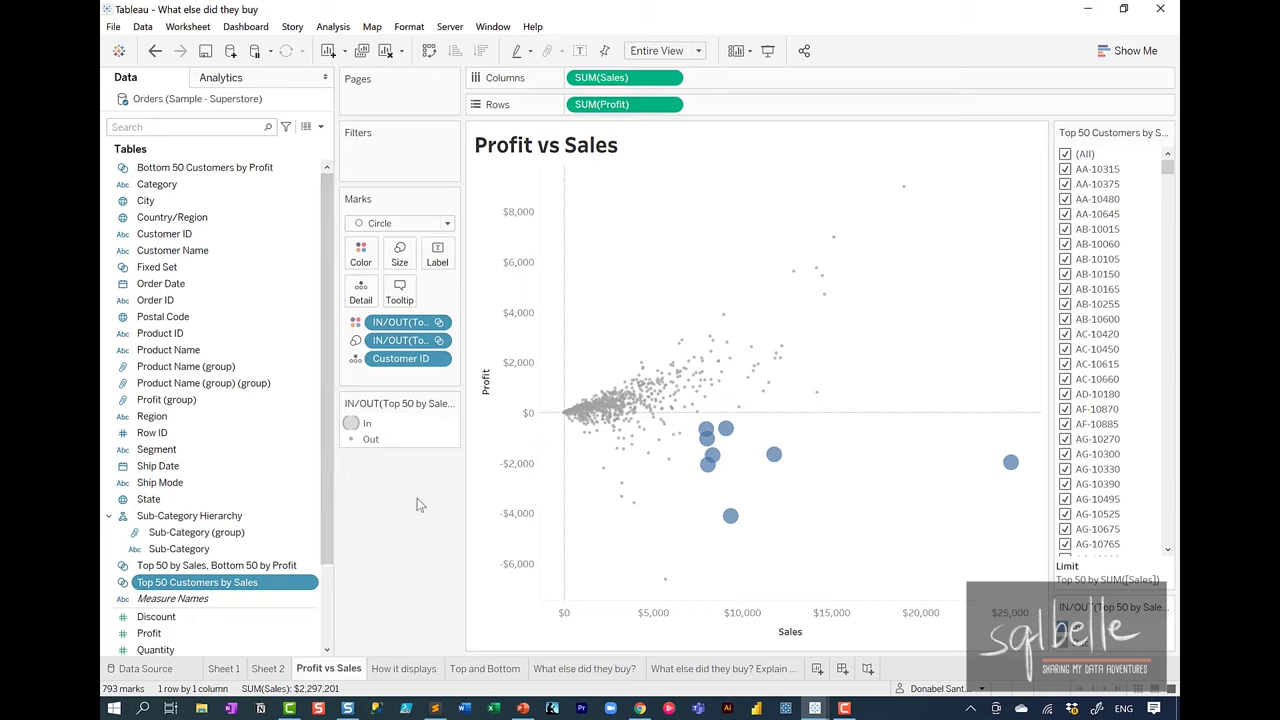
Step: Check which options the combined set "Top 50 by Sales, Bottom 50 by Profit" offers
left_click(288, 567, "ctrl")
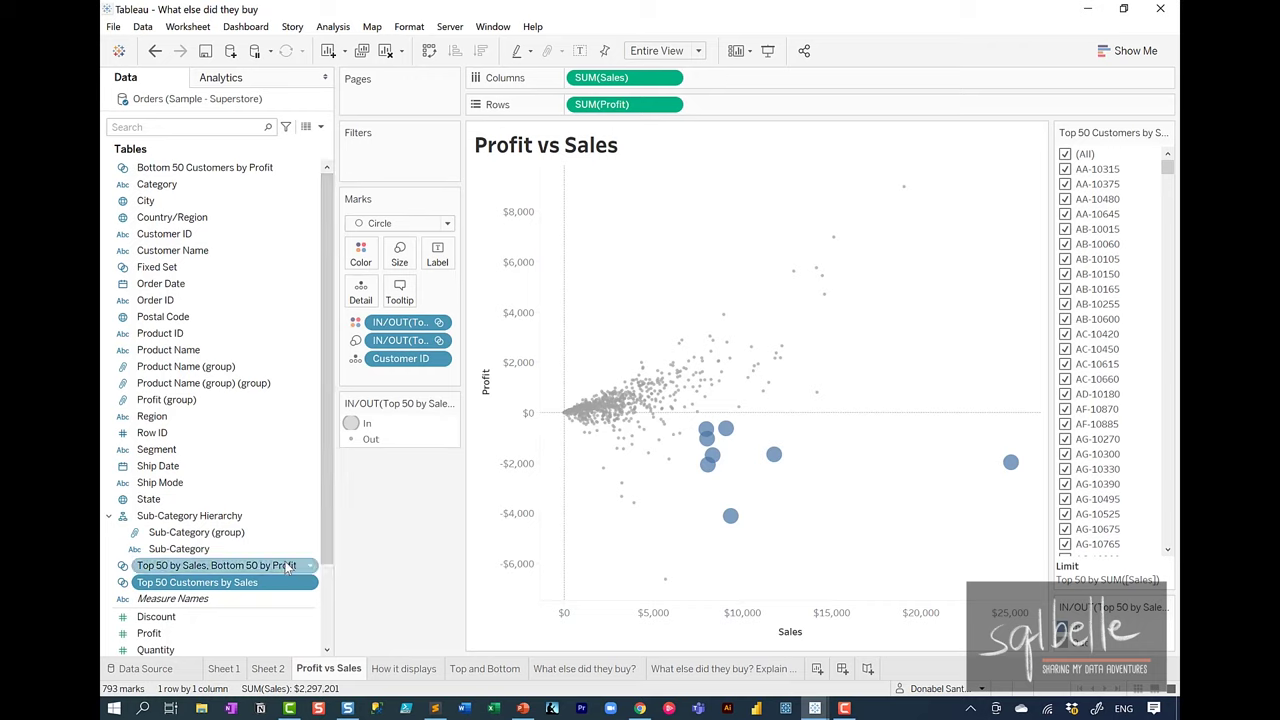
left_click(260, 569)
right_click(254, 571)
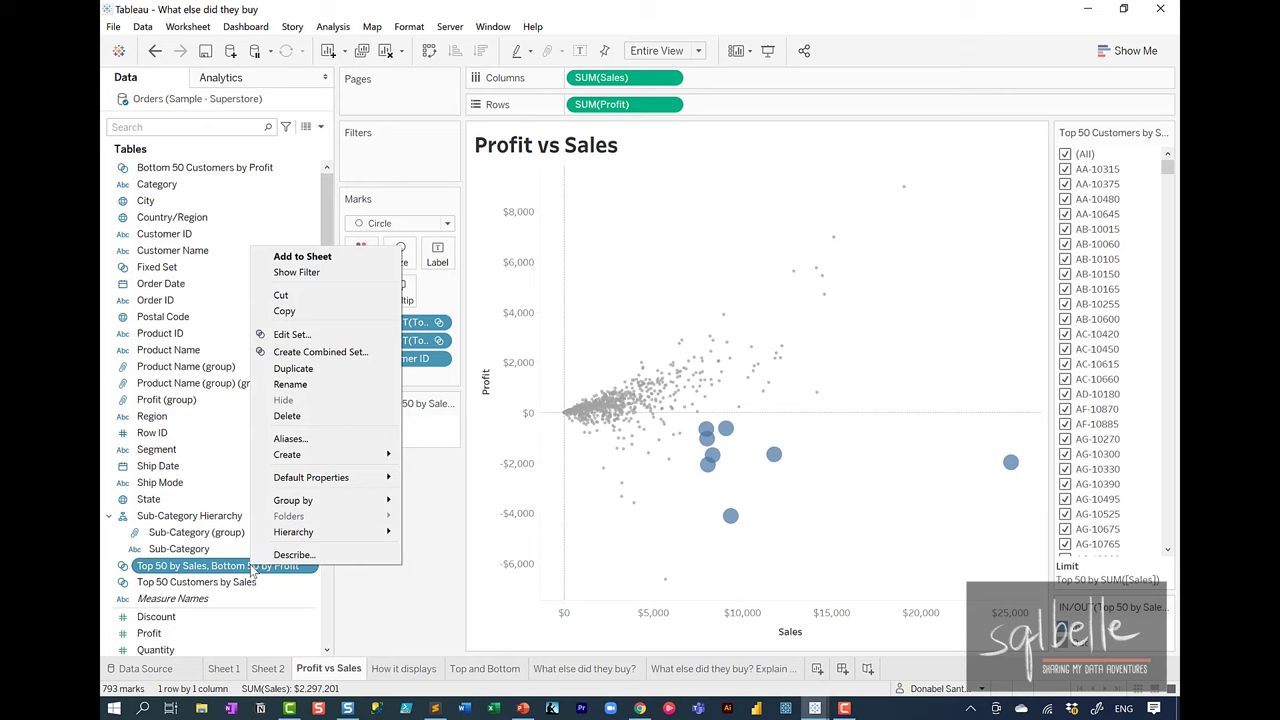
left_click(402, 538)
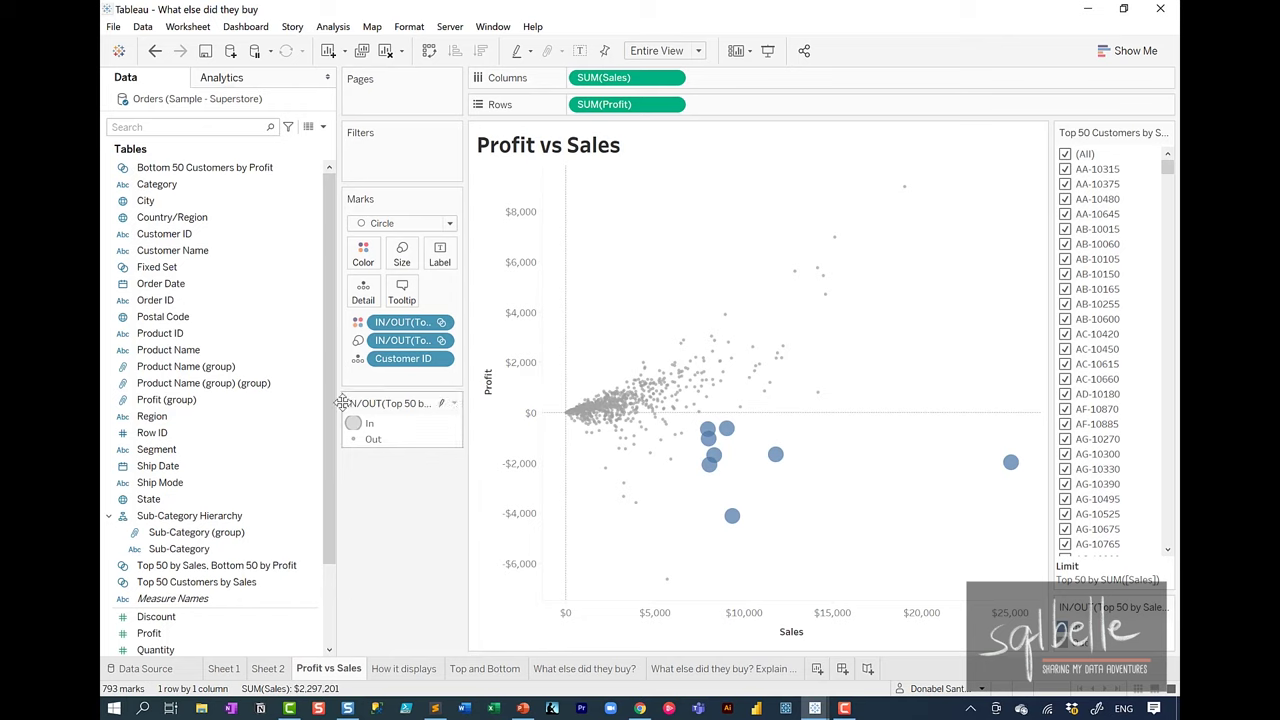
Step: Start a new set from Product Name and limit it by field to the bottom 50 by the sum of Profit
left_click(220, 352)
right_click(220, 357)
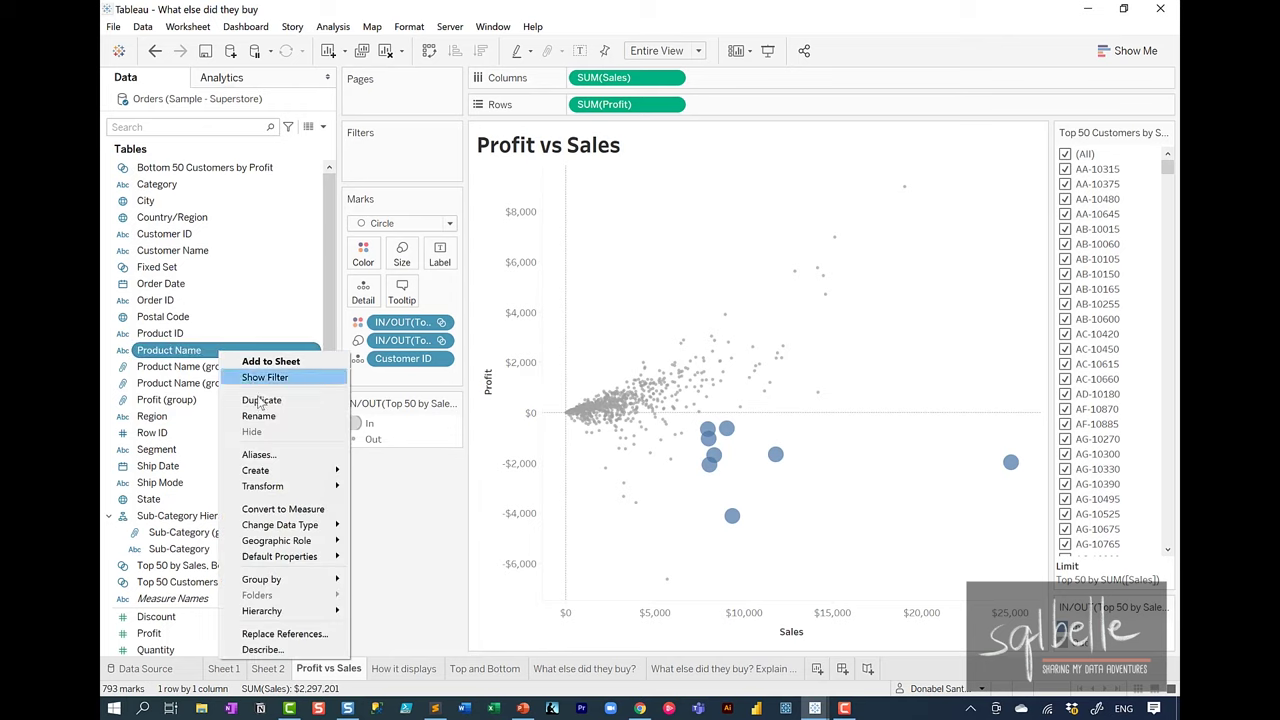
mouse_move(273, 472)
left_click(380, 505)
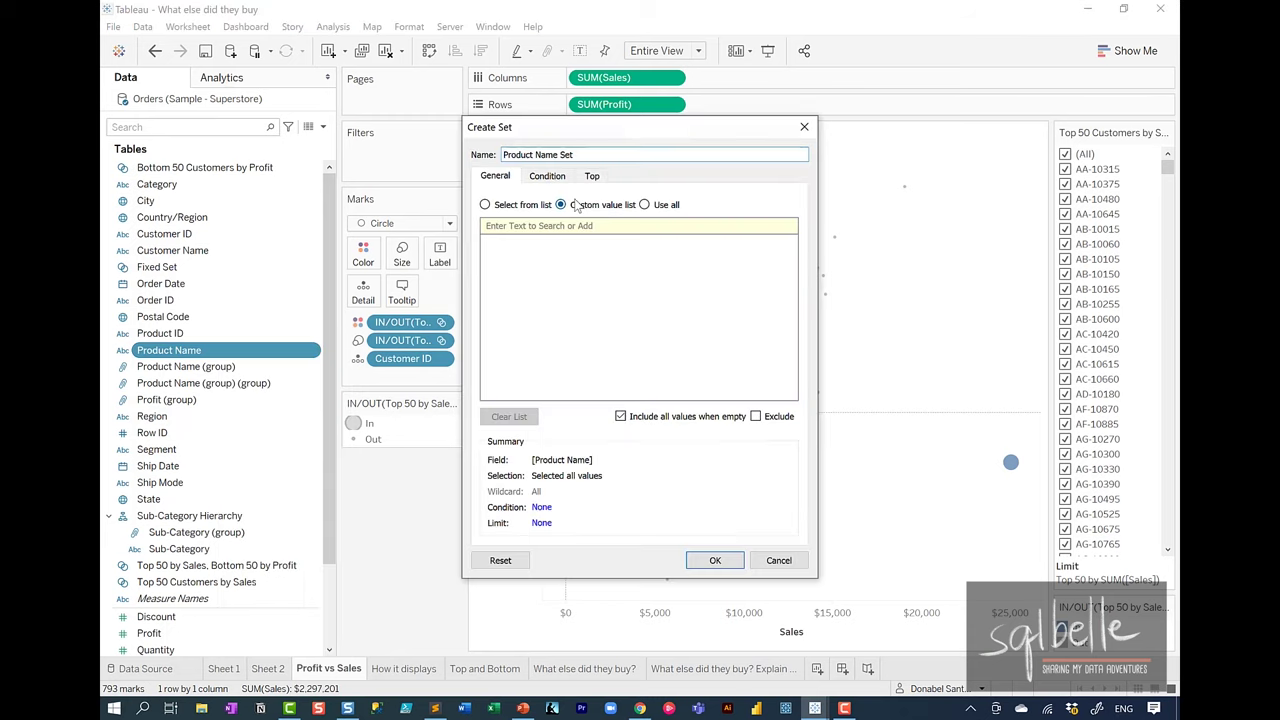
left_click(591, 179)
left_click(512, 218)
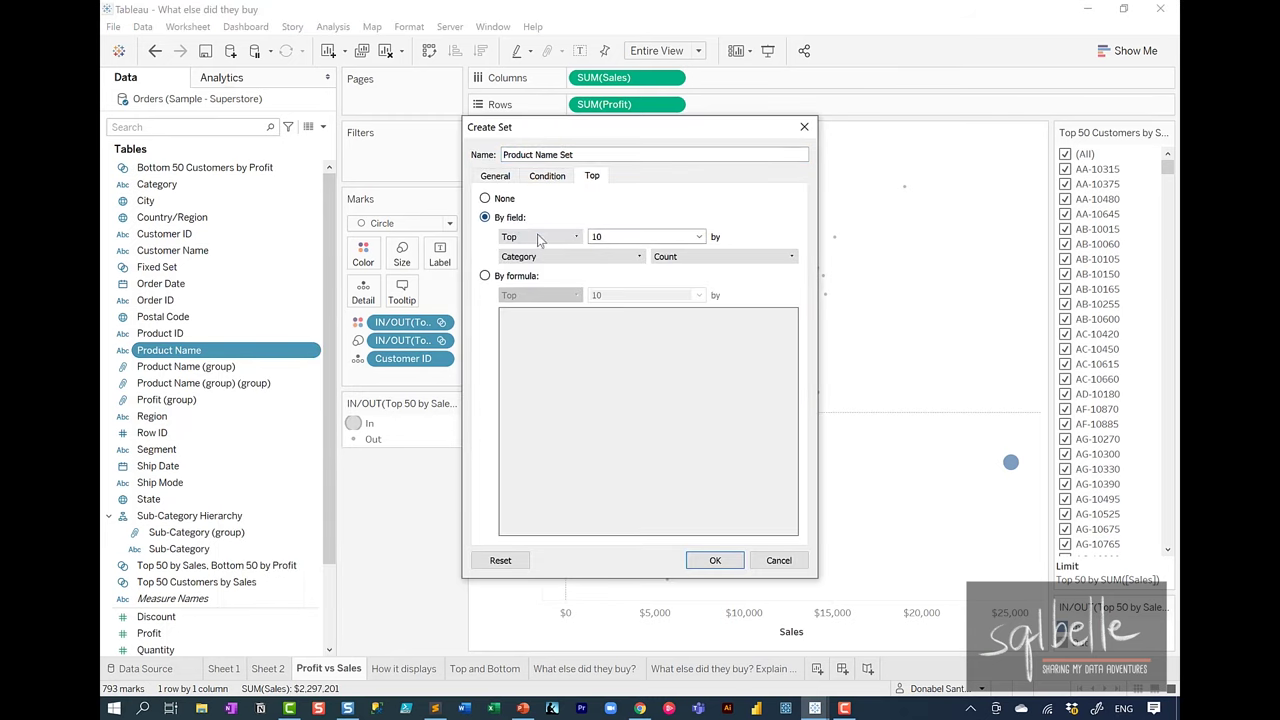
left_click(539, 237)
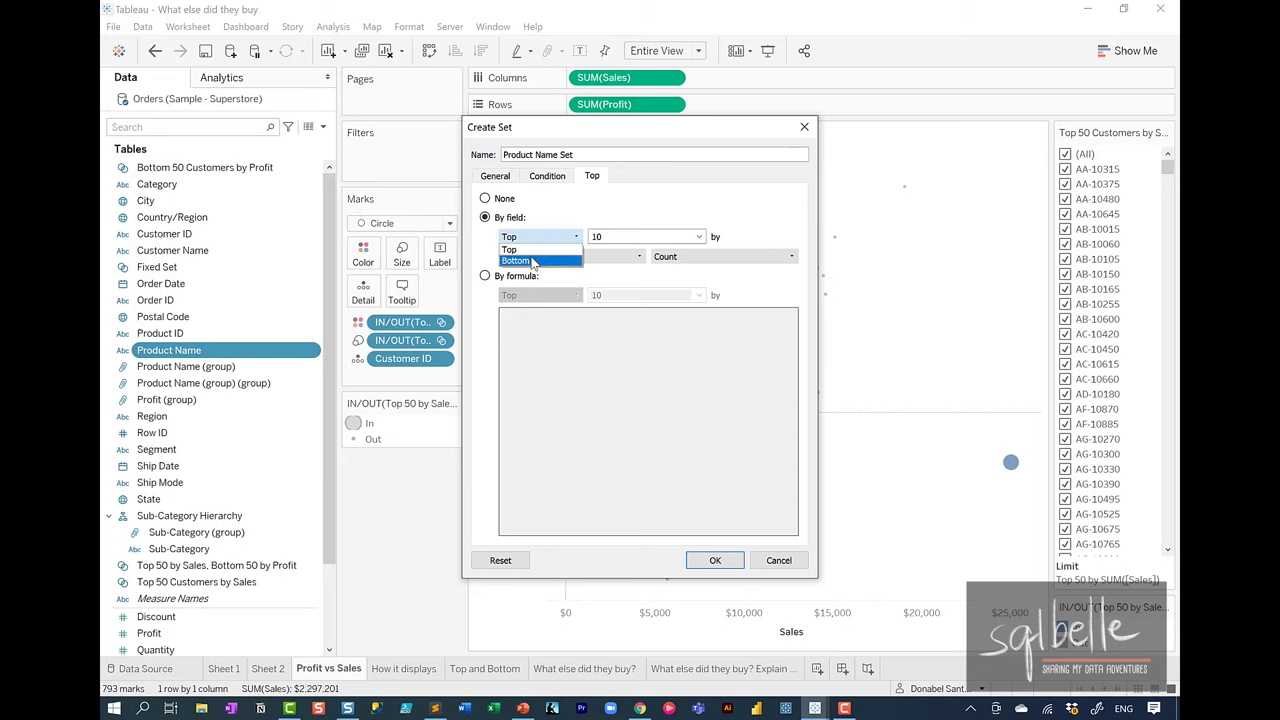
left_click(537, 260)
type("50")
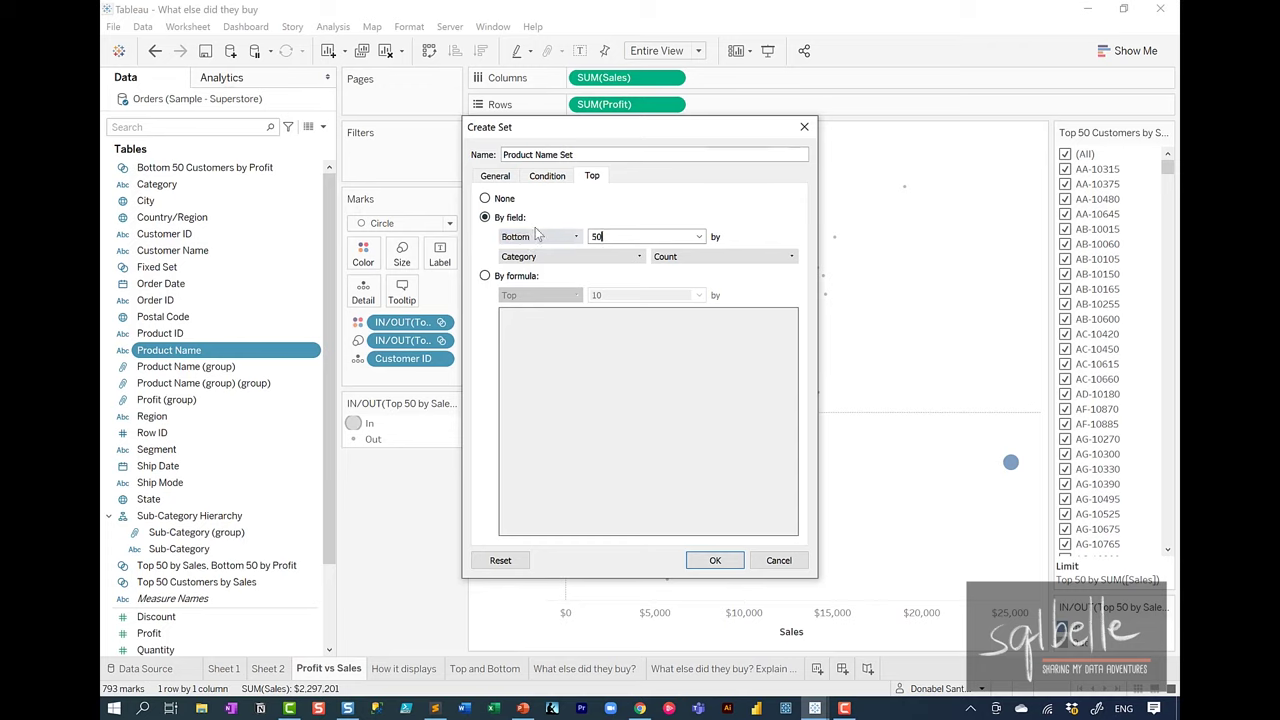
left_click(560, 256)
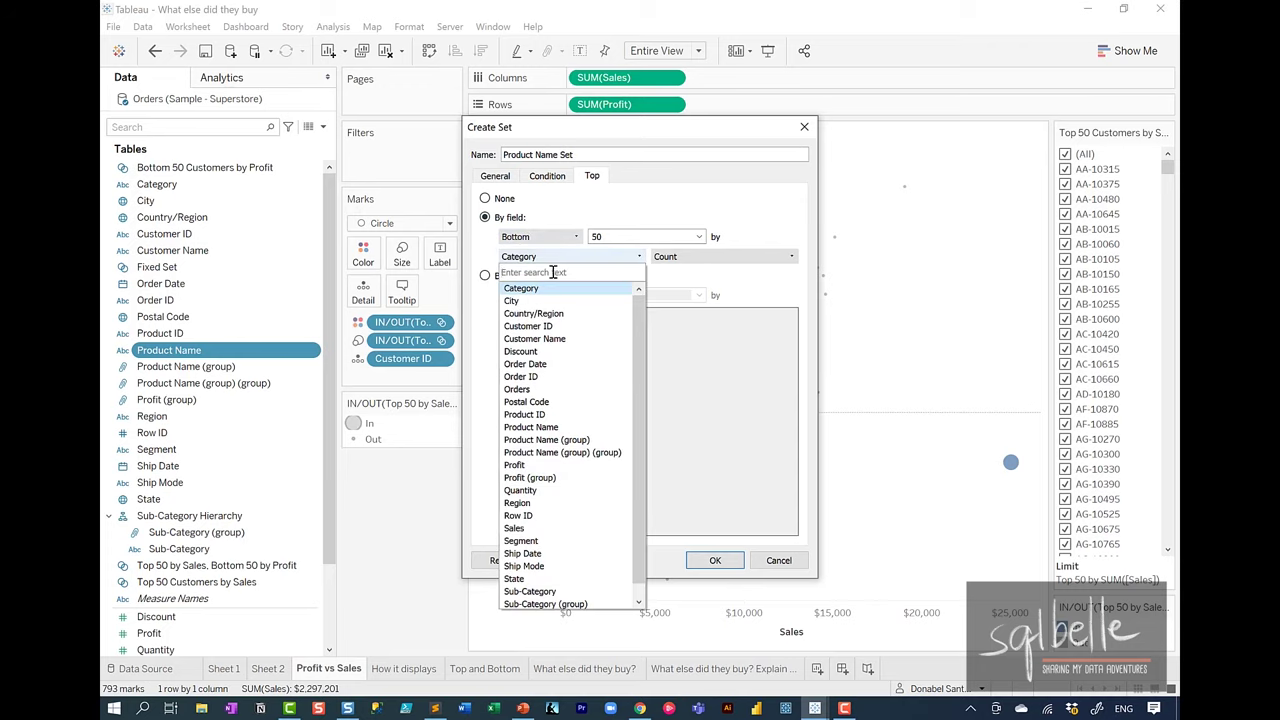
type("Pr")
left_click(514, 339)
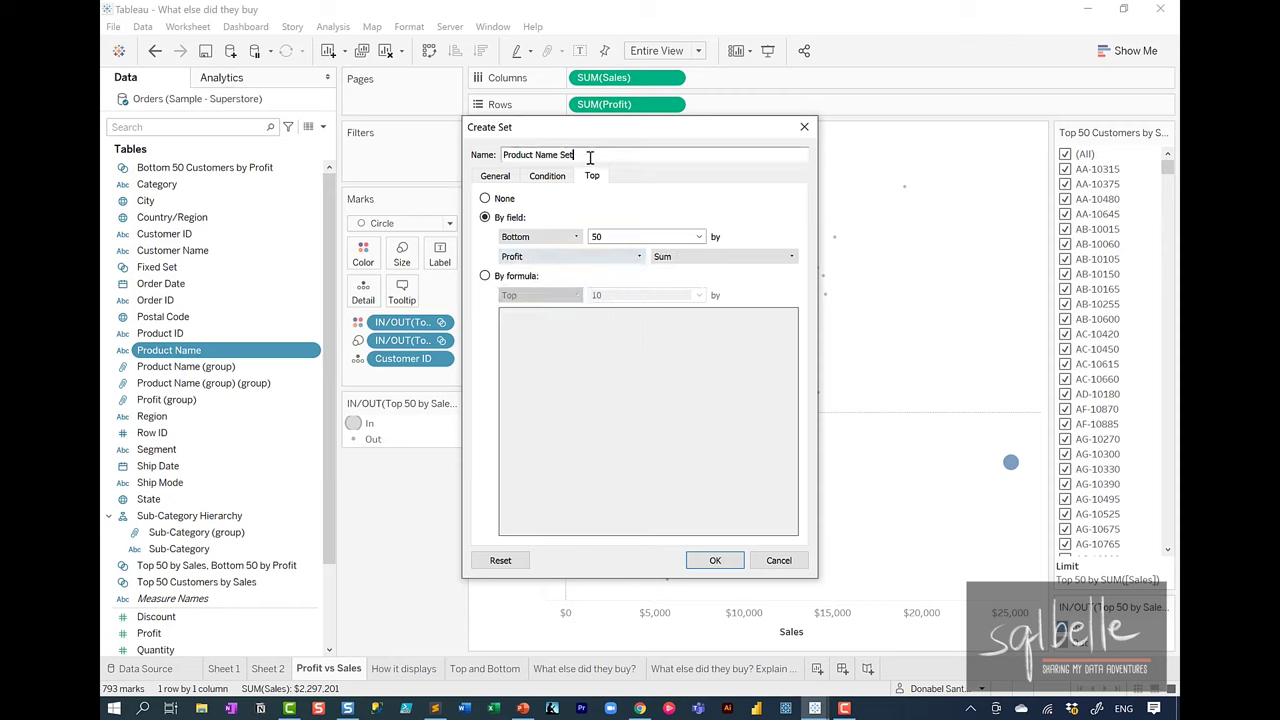
Step: Name the product set "Bottom 50 Products" and create it
triple_click(589, 154)
type("Bottom 5")
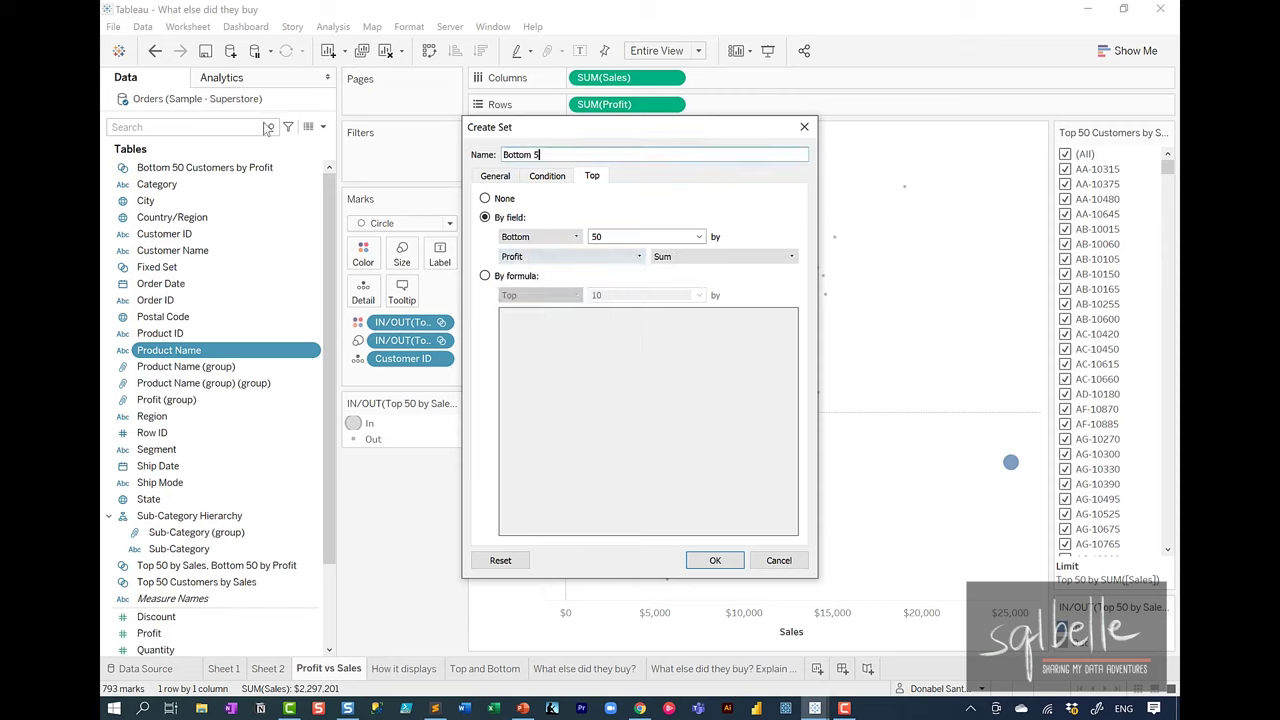
type("0 Products")
left_click(715, 560)
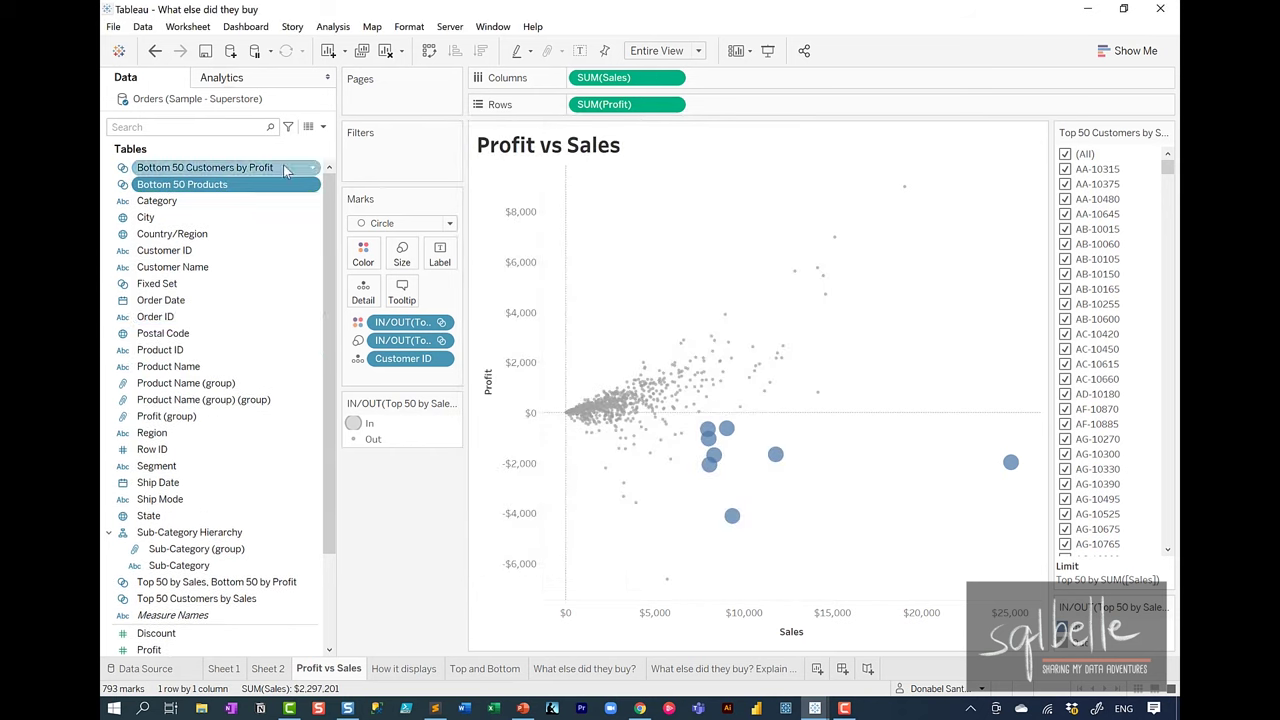
Step: Compare the options offered for Bottom 50 Customers by Profit paired with Bottom 50 Products and paired with Top 50 Customers by Sales
left_click(249, 168, "ctrl")
right_click(249, 168)
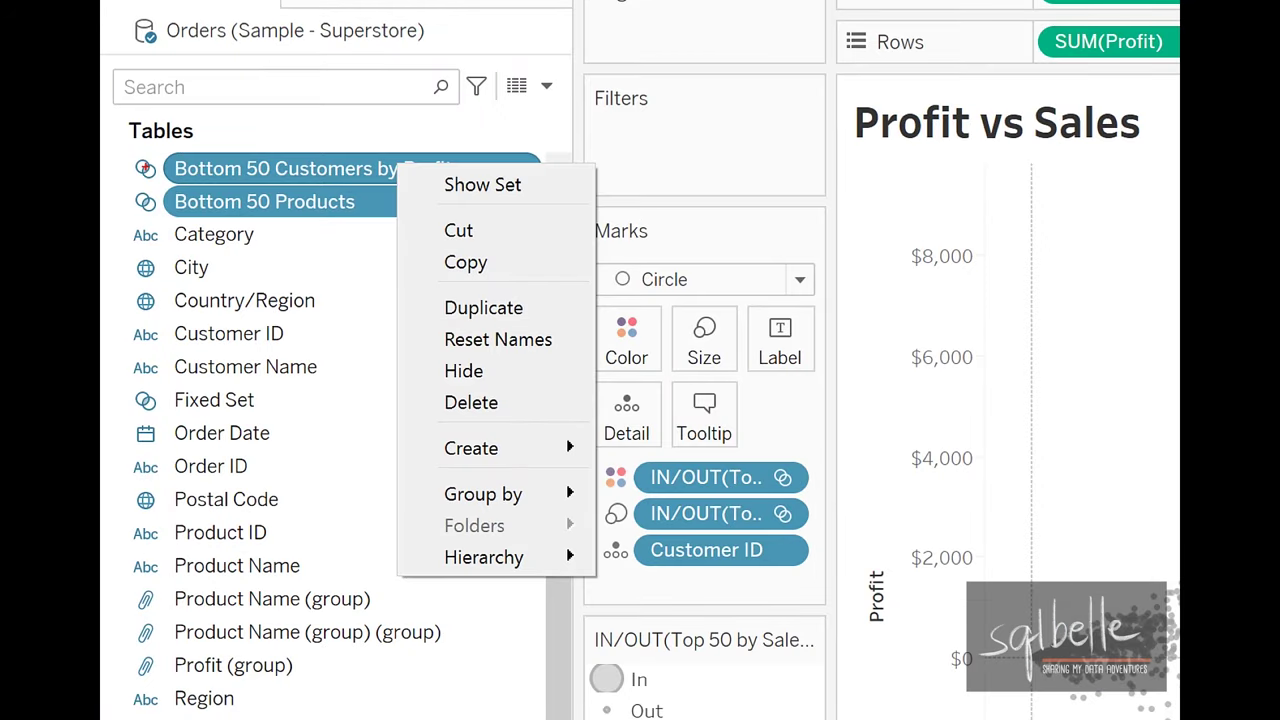
left_click(249, 168)
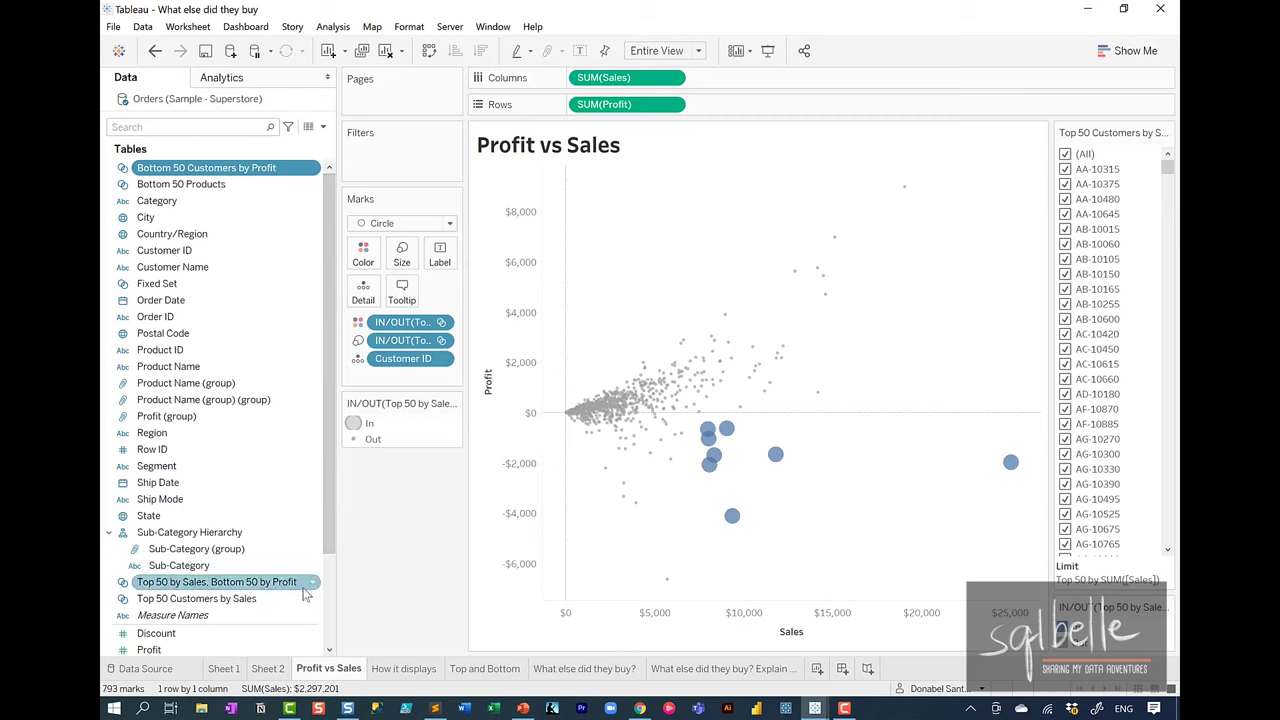
left_click(249, 598, "ctrl")
right_click(249, 600)
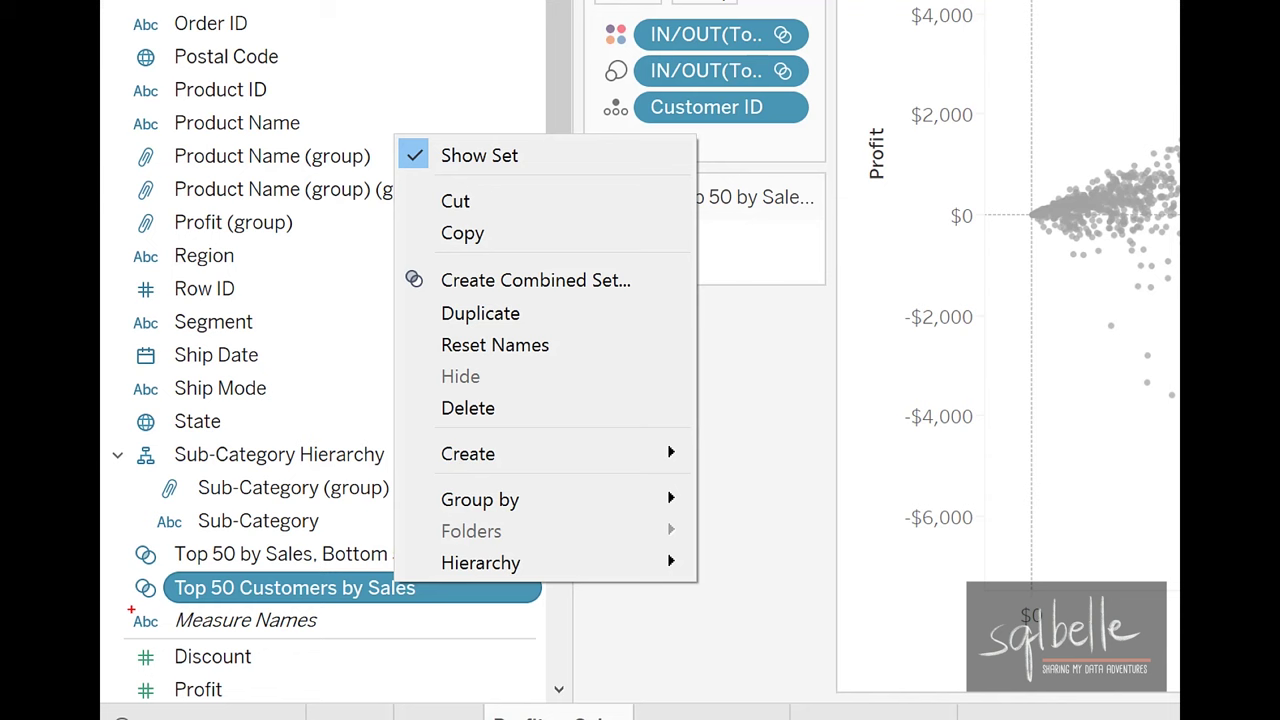
mouse_move(354, 437)
left_mouse_down()
mouse_move(281, 428)
mouse_move(385, 447)
mouse_move(322, 426)
left_mouse_up()
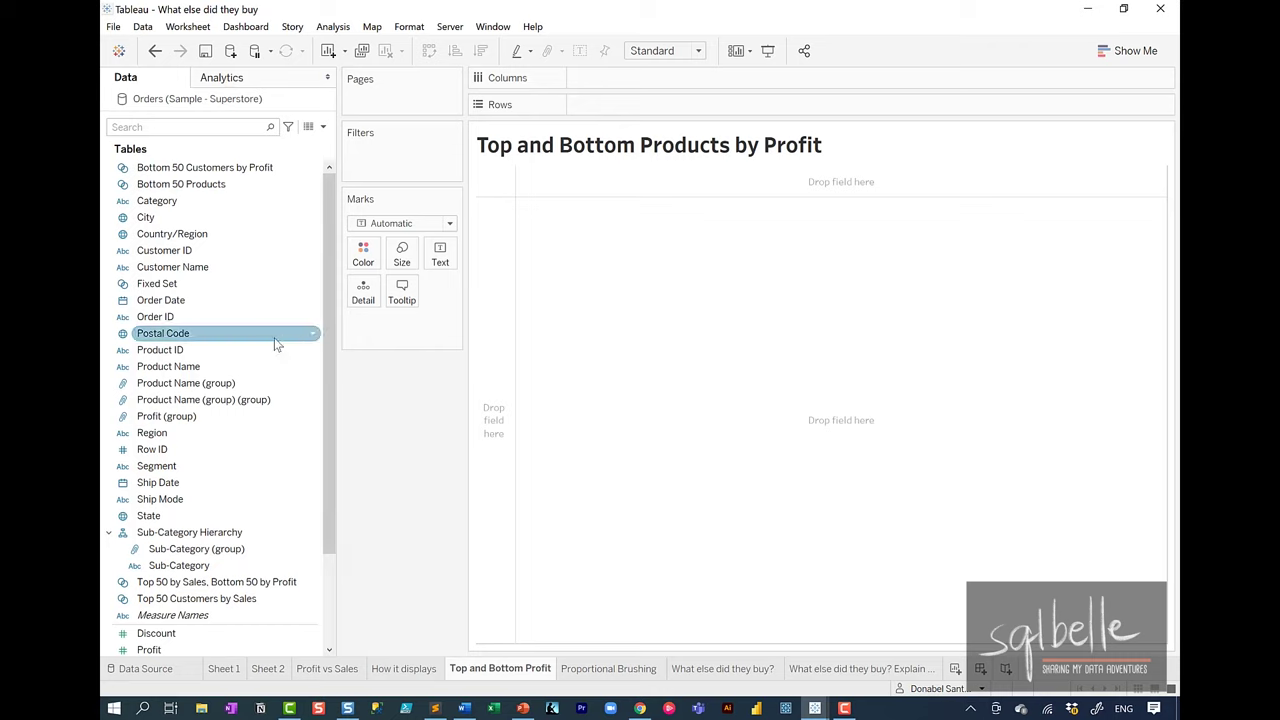
Step: Start a new set from Product Name on the Top and Bottom Profit sheet, name it "Top Products" and limit it by field
right_click(242, 367)
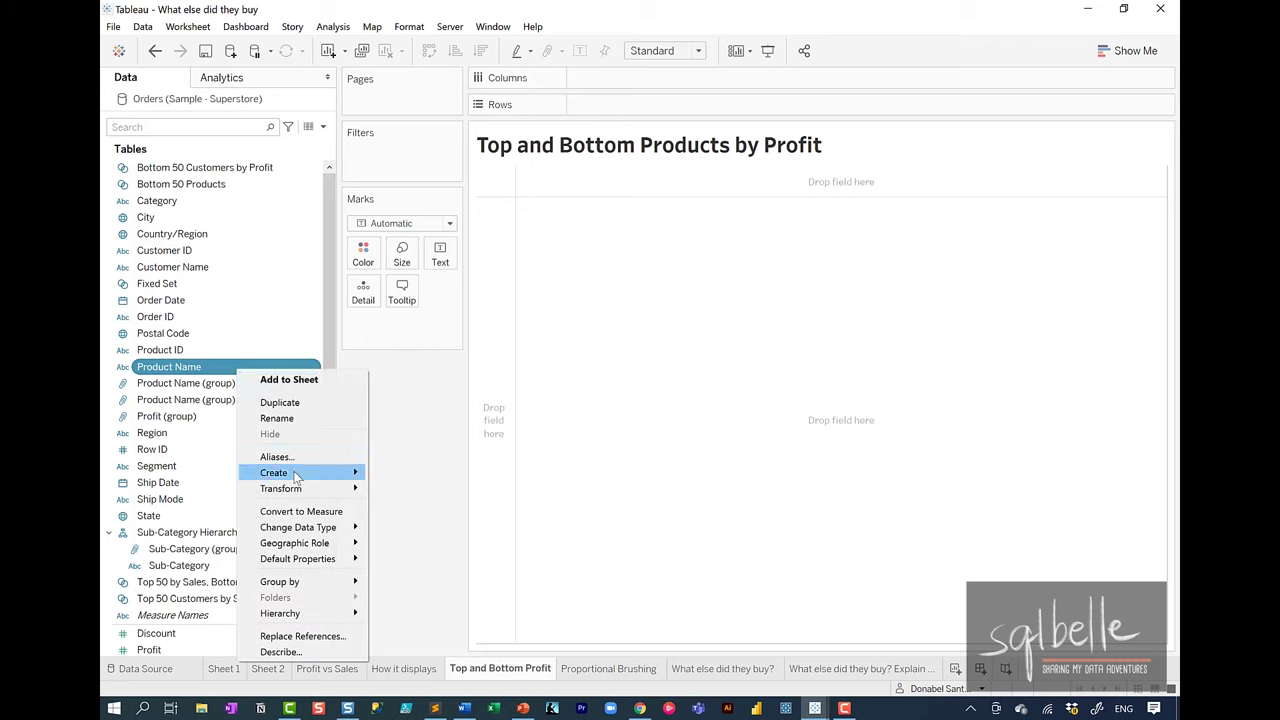
mouse_move(296, 476)
left_click(395, 508)
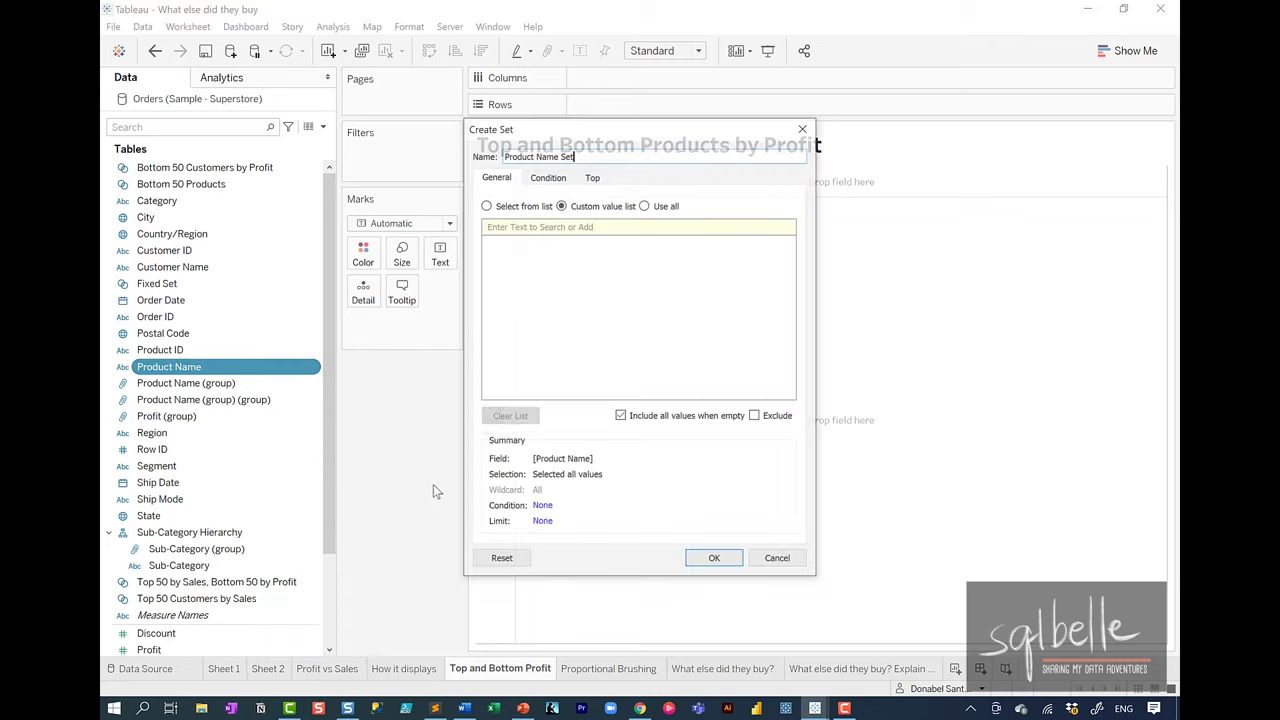
type("Top Products")
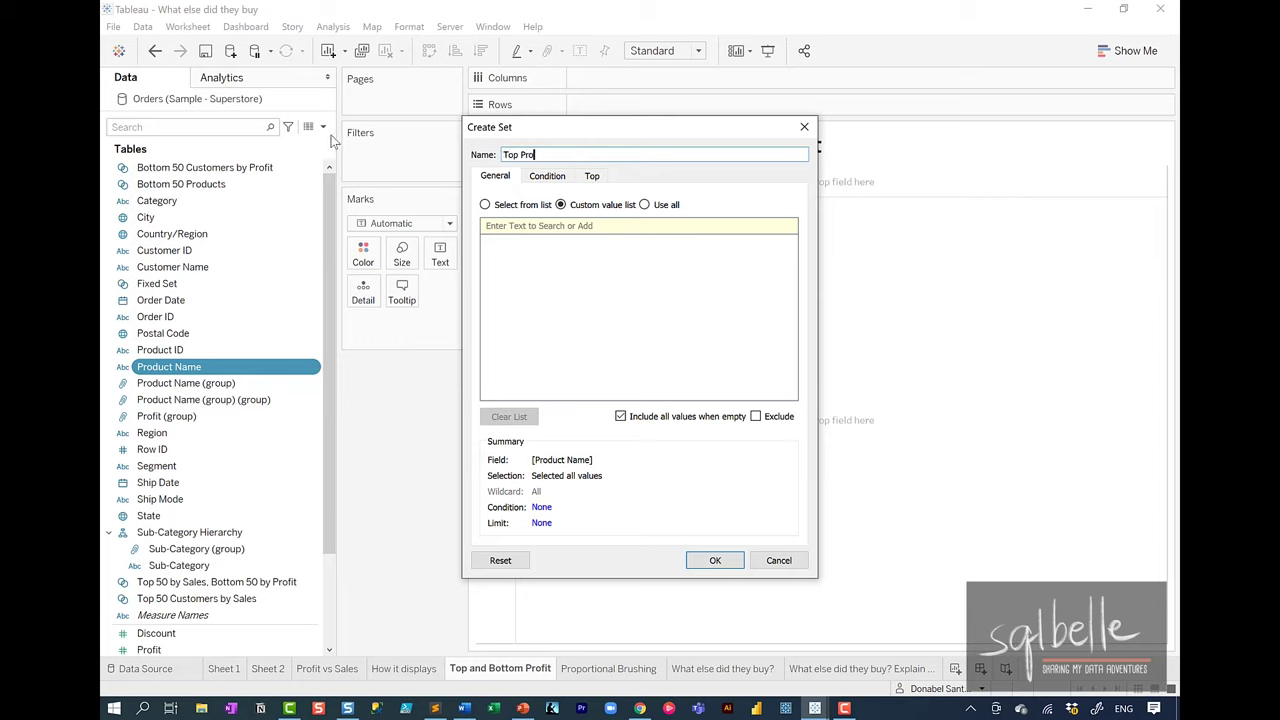
left_click(592, 176)
left_click(520, 219)
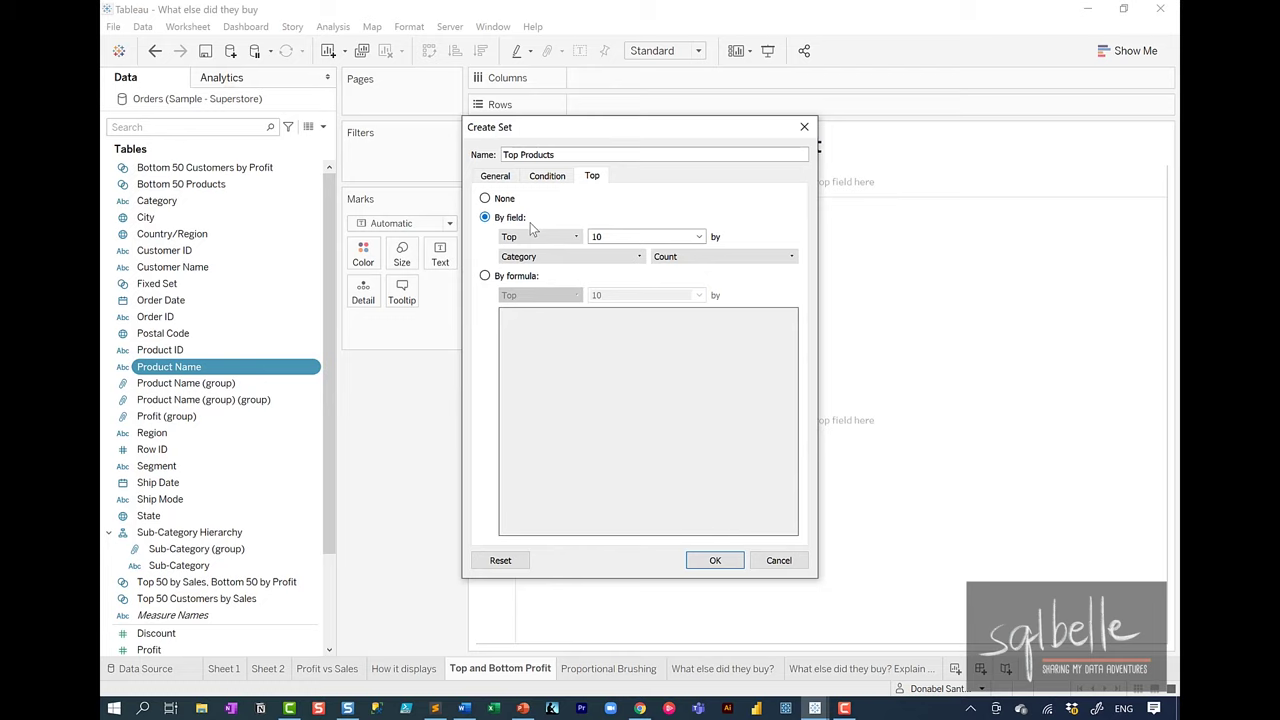
Step: Create a parameter named "# of Products" with all values allowed to drive how many top products the set includes
left_click(699, 237)
left_click(622, 262)
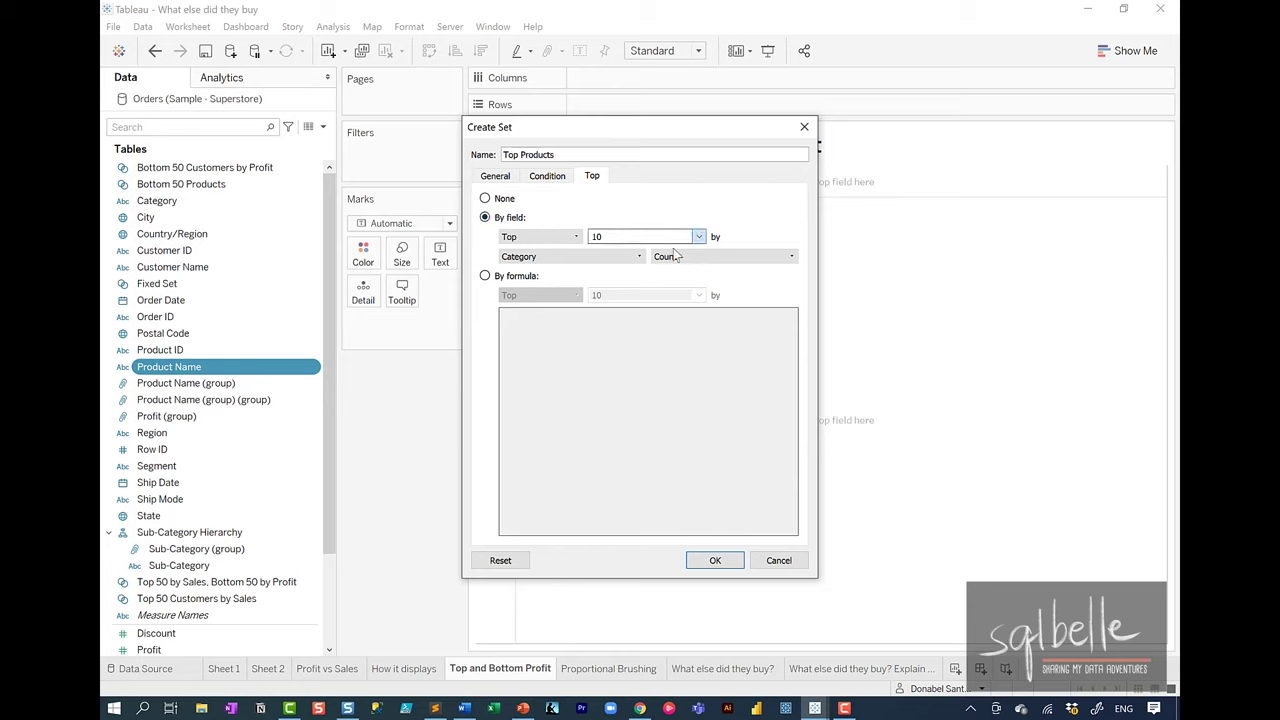
left_click_drag(505, 195, 466, 194)
type("# of ")
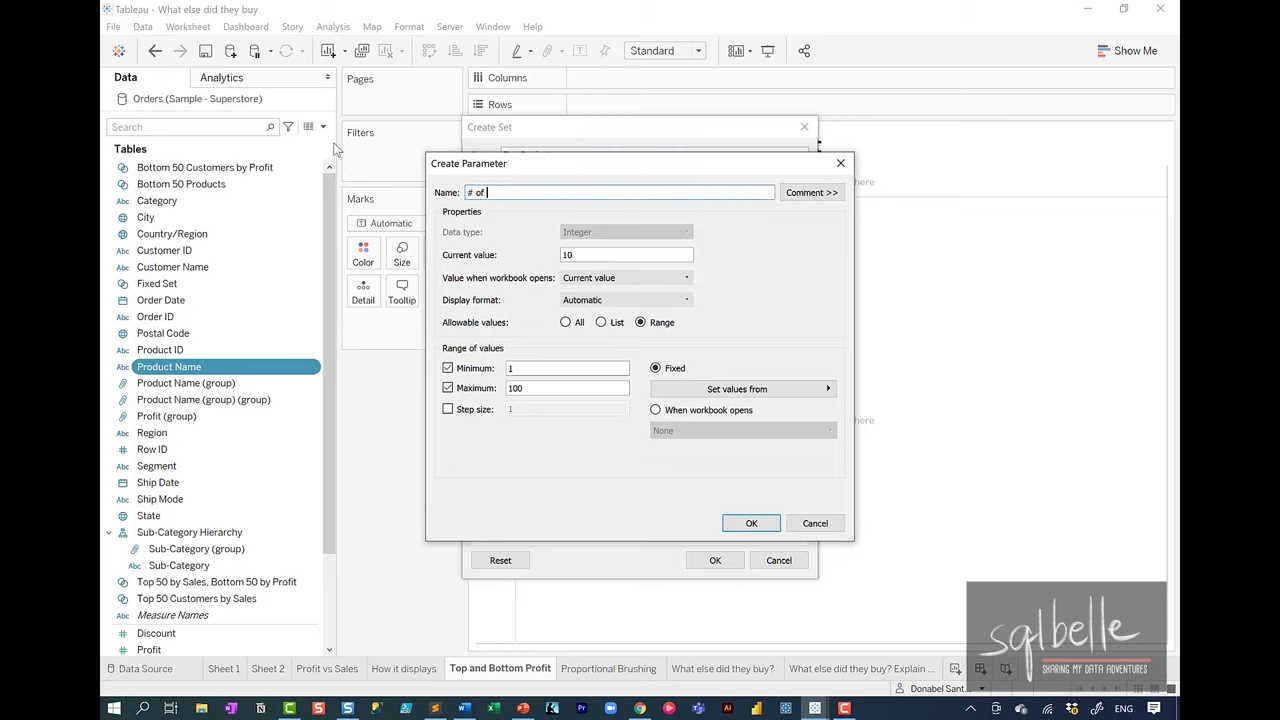
type("Products")
left_click(566, 323)
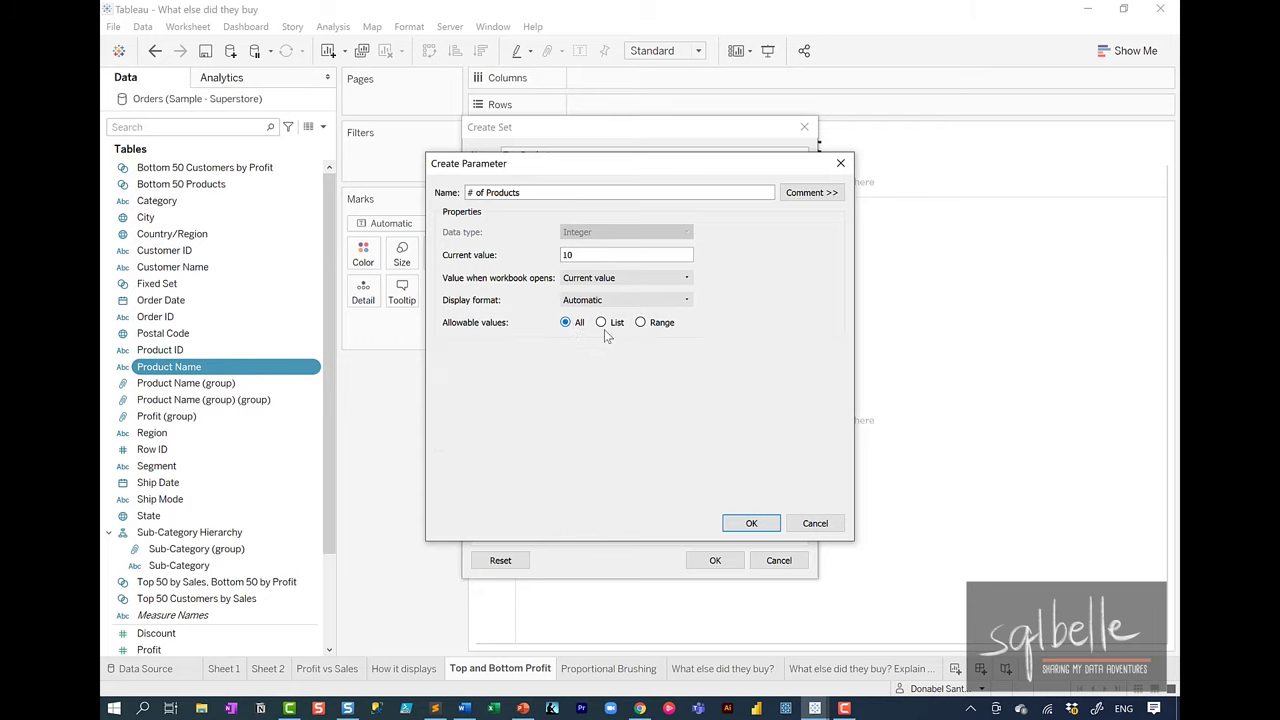
left_click(751, 523)
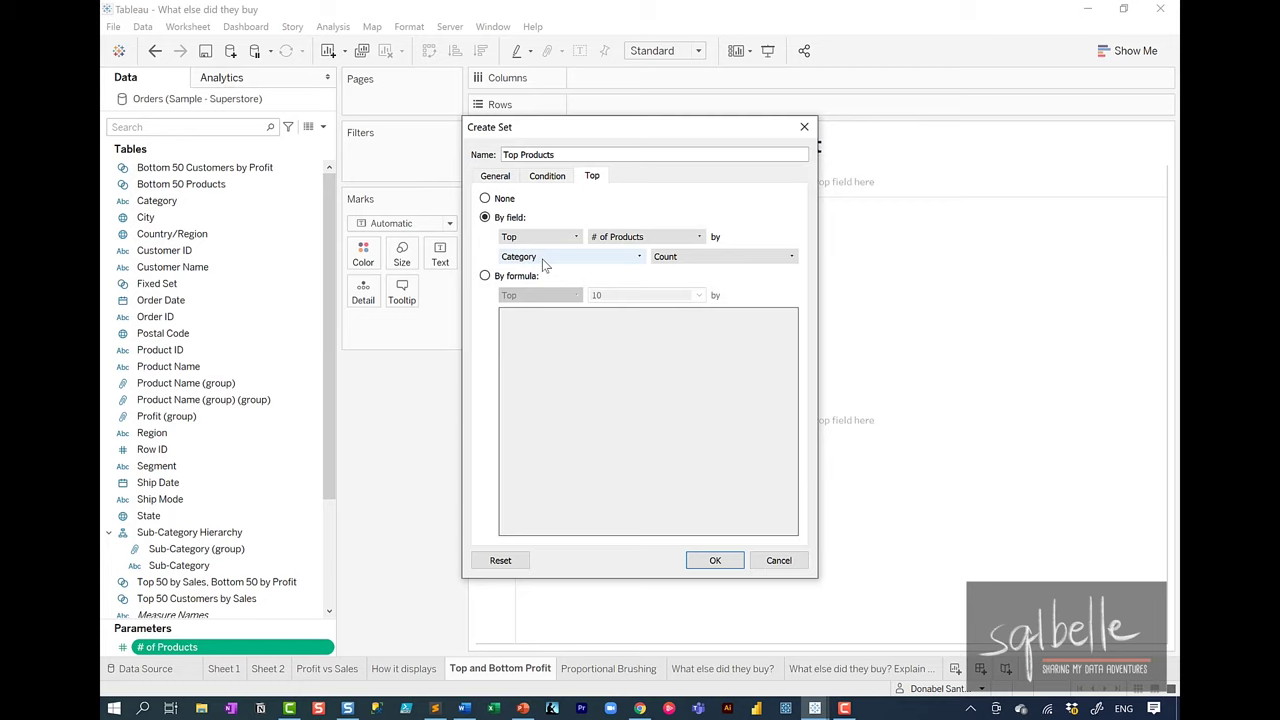
Step: Base the Top Products ranking on the Profit field and create the set
left_click(545, 258)
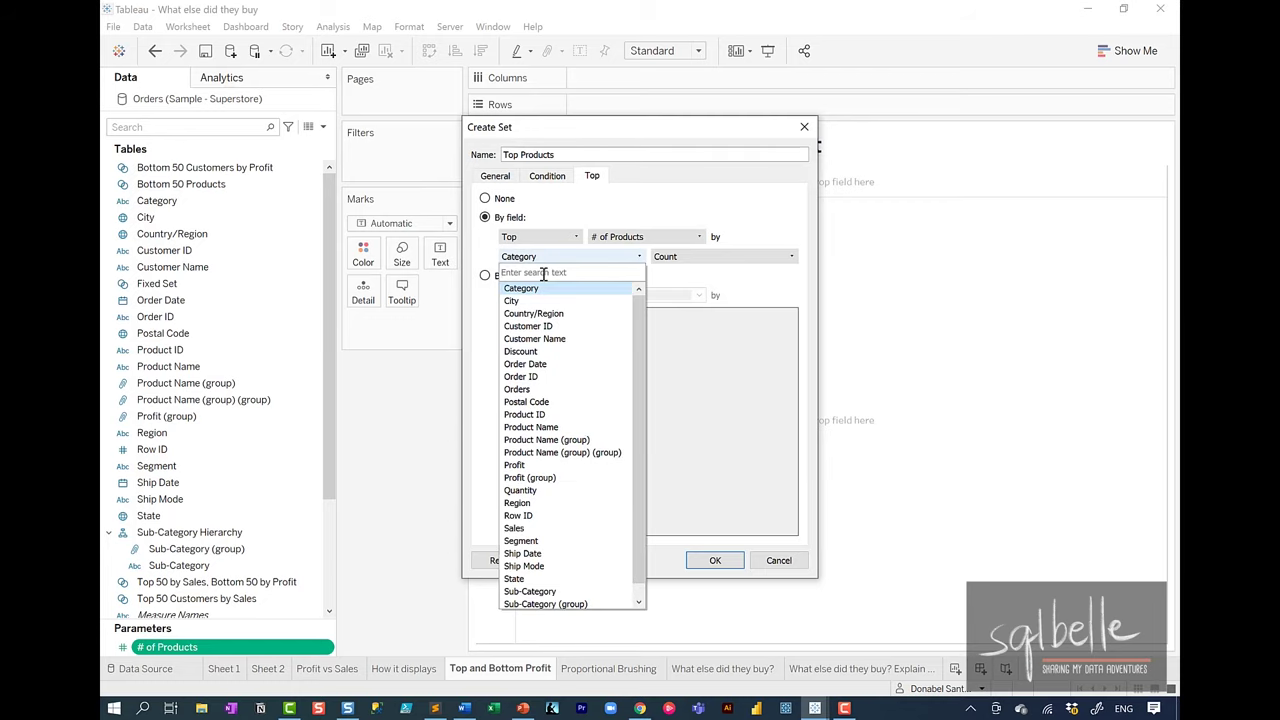
type("Prof")
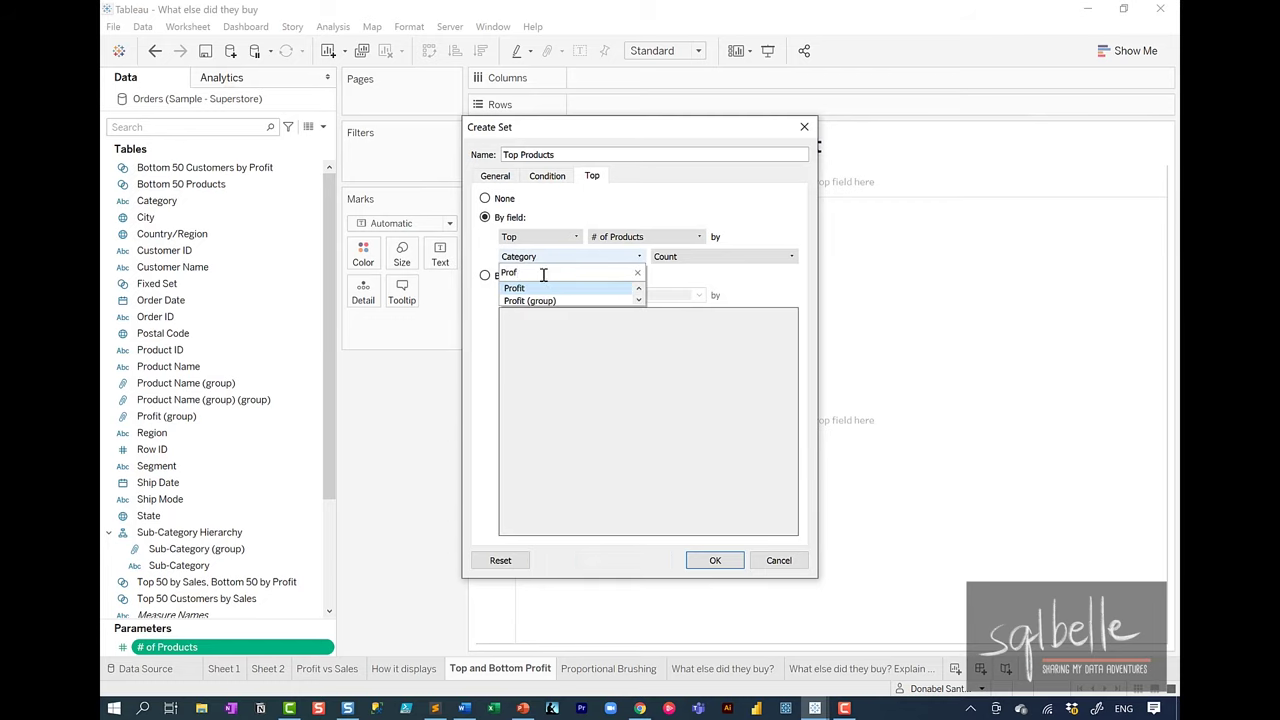
left_click(545, 288)
left_click(715, 560)
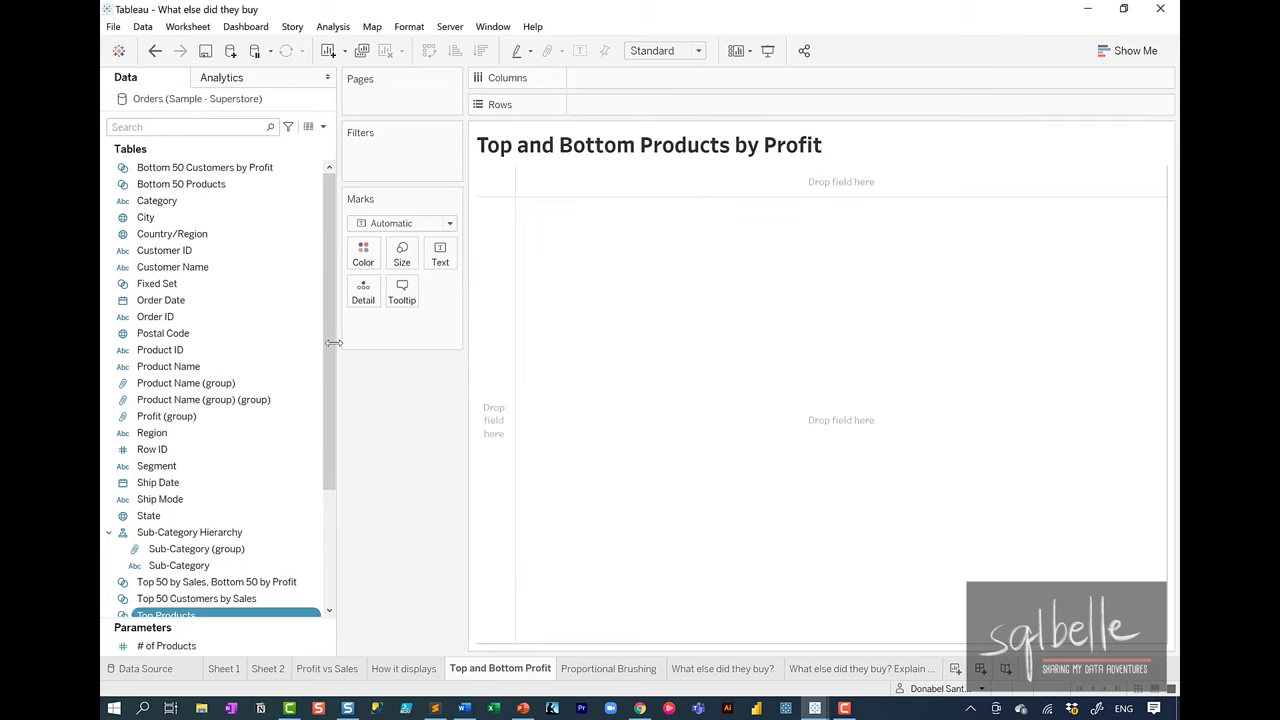
Step: Start another set from Product Name, name it "Bottom Products" and limit it by field
right_click(210, 367)
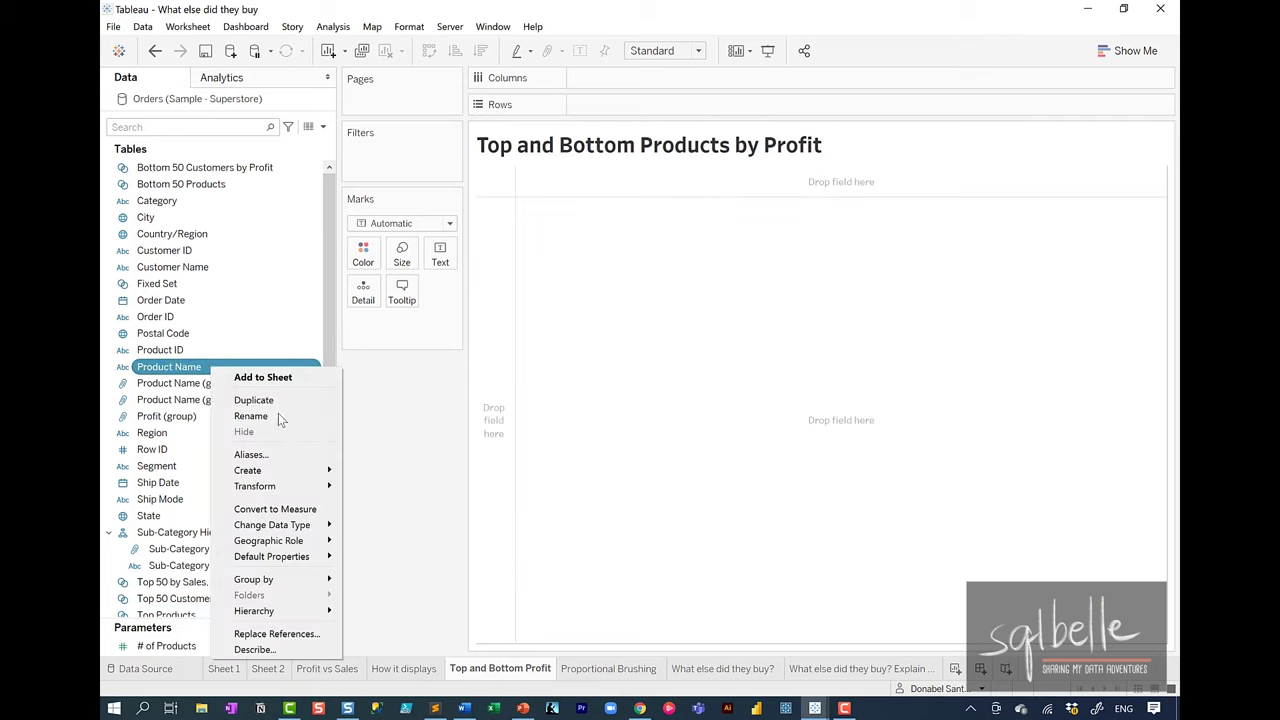
mouse_move(278, 470)
left_click(402, 502)
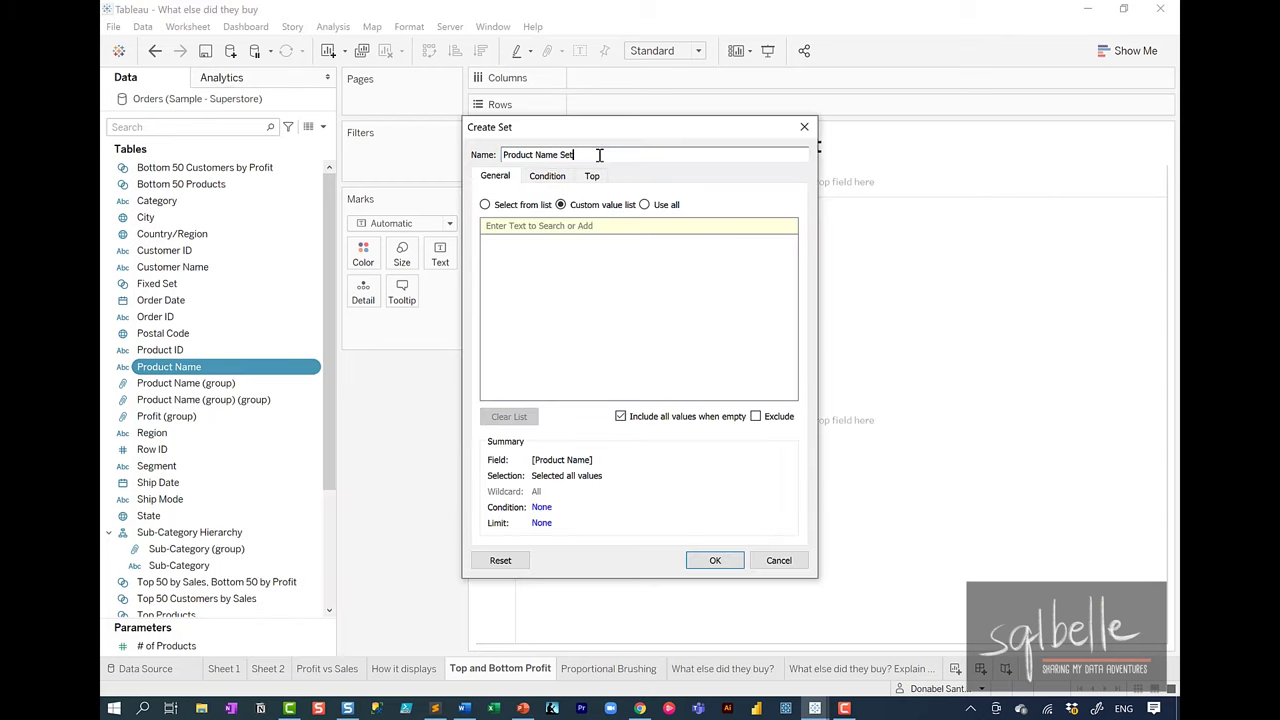
triple_click(599, 155)
type("Bottom Products")
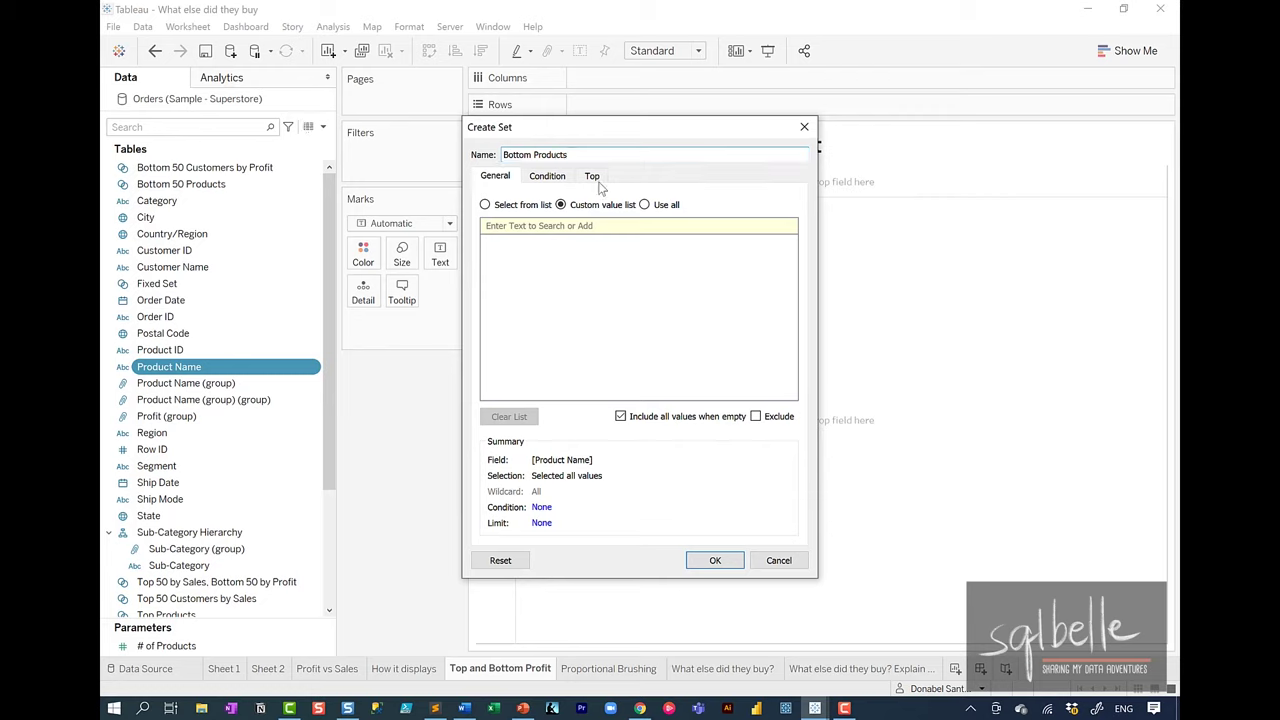
left_click(592, 176)
left_click(508, 218)
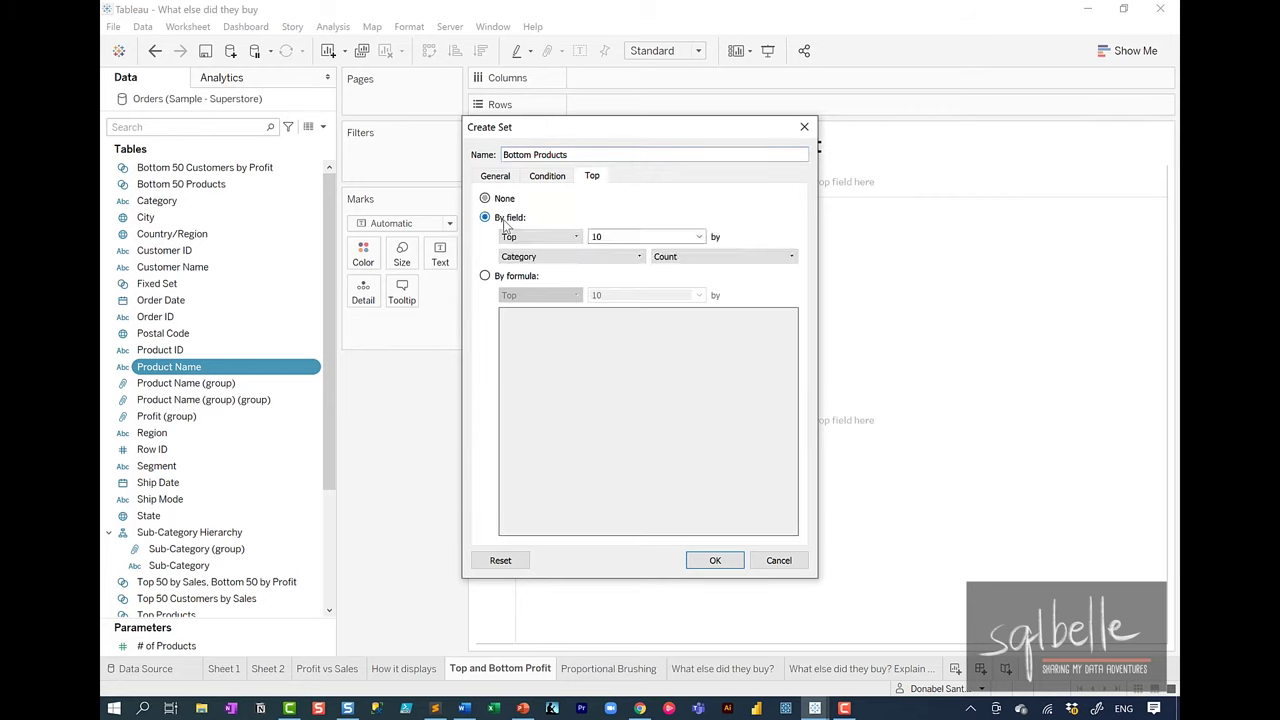
Step: Limit the Bottom Products set to the bottom # of Products by Profit and create it
left_click(545, 237)
left_click(545, 260)
left_click(701, 236)
left_click(620, 276)
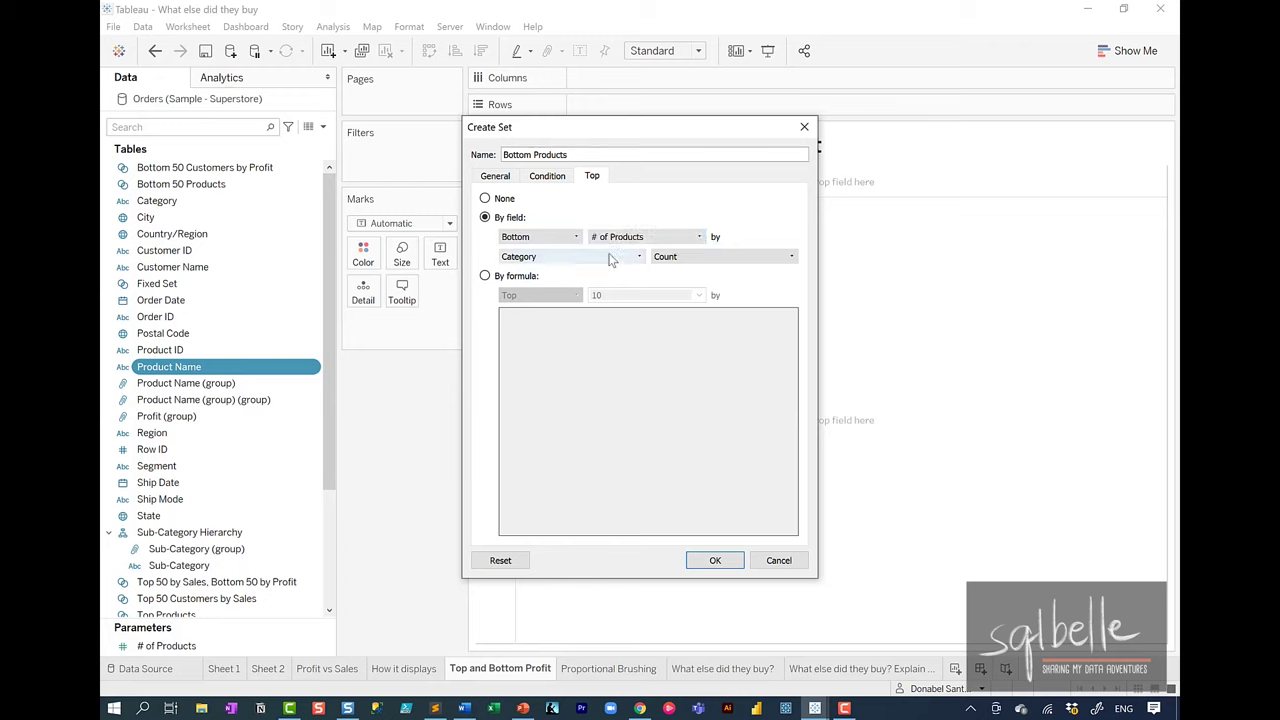
left_click(612, 259)
type("Prof")
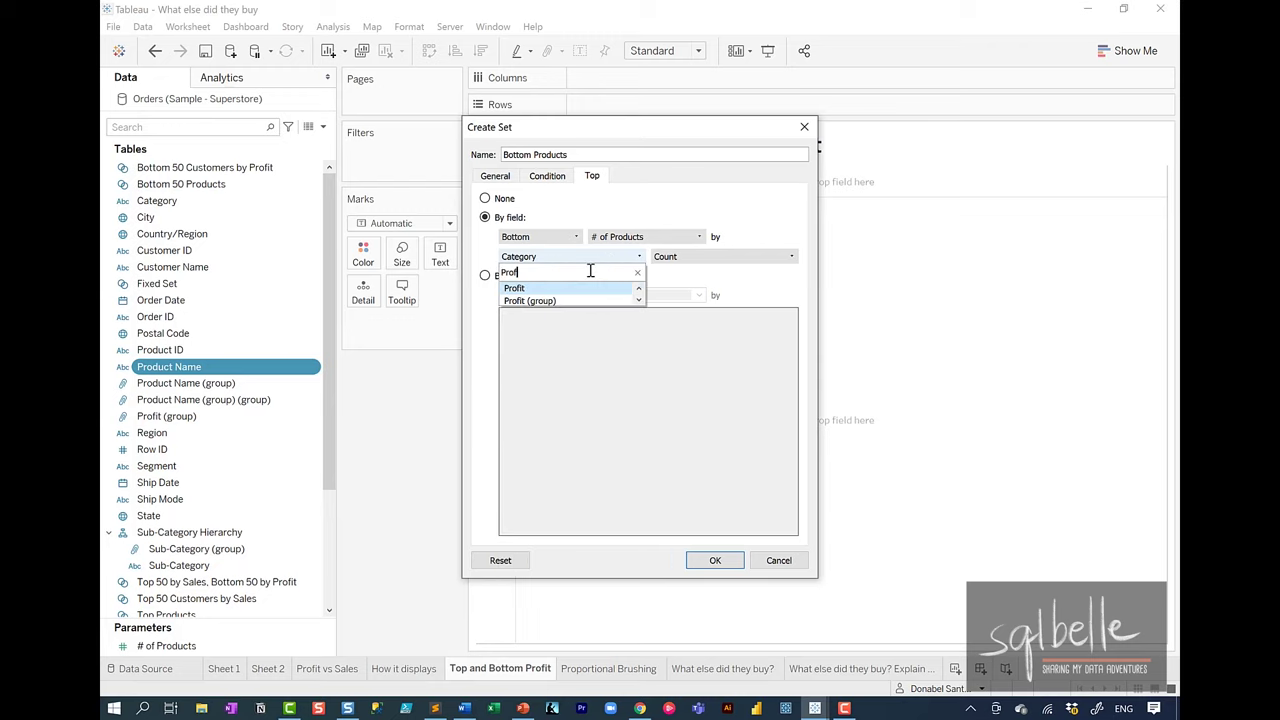
left_click(560, 288)
left_click(712, 560)
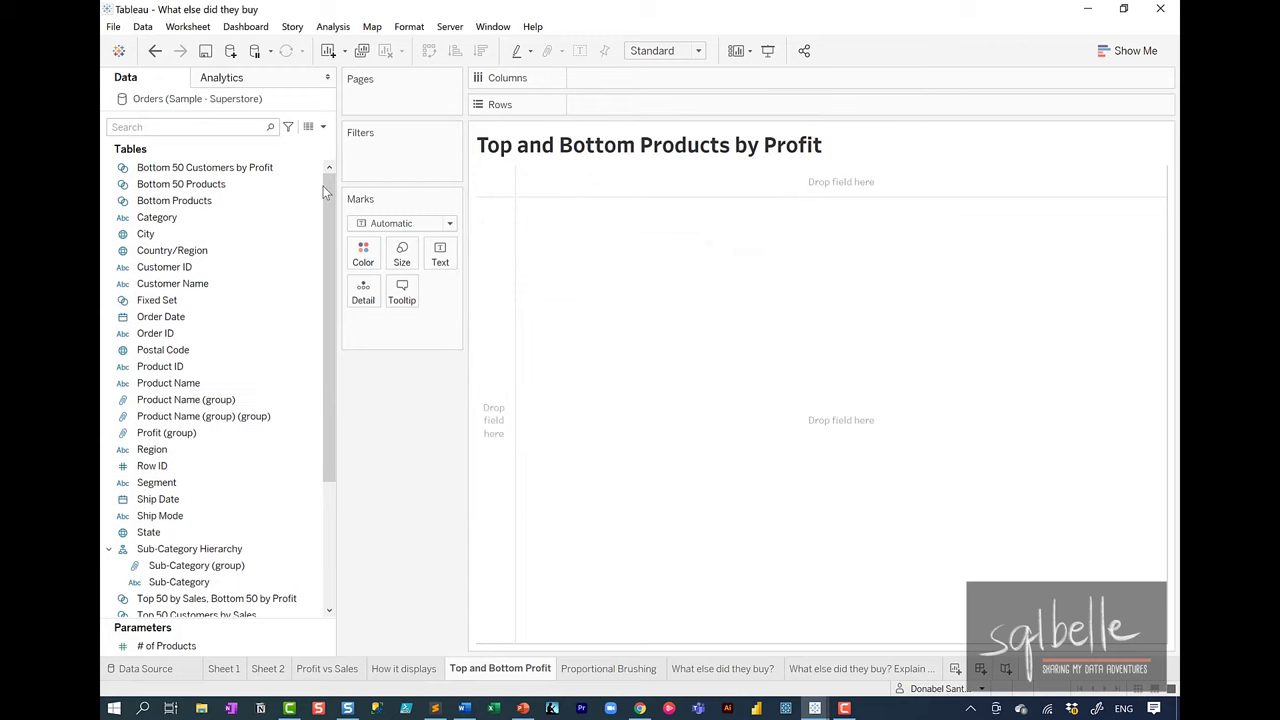
Step: Start a combined set from the Bottom Products and Top Products sets
left_click(290, 187)
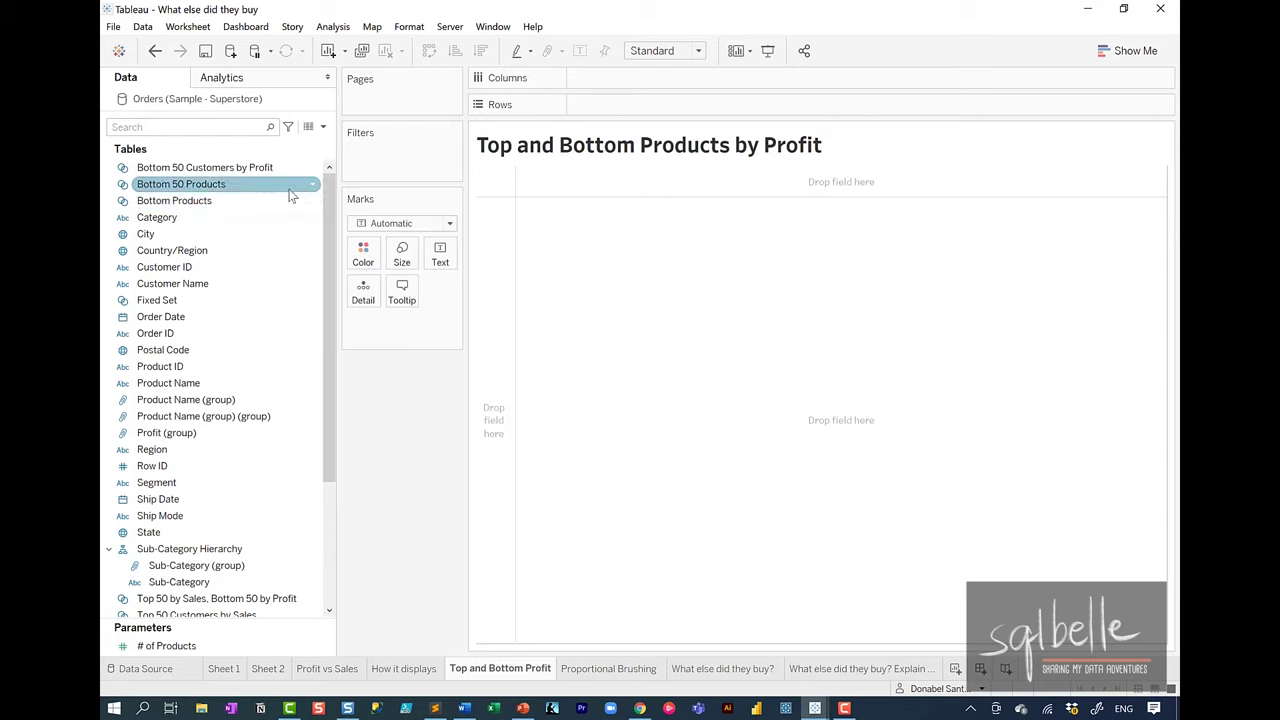
left_click(231, 203)
left_click_drag(331, 272, 331, 395)
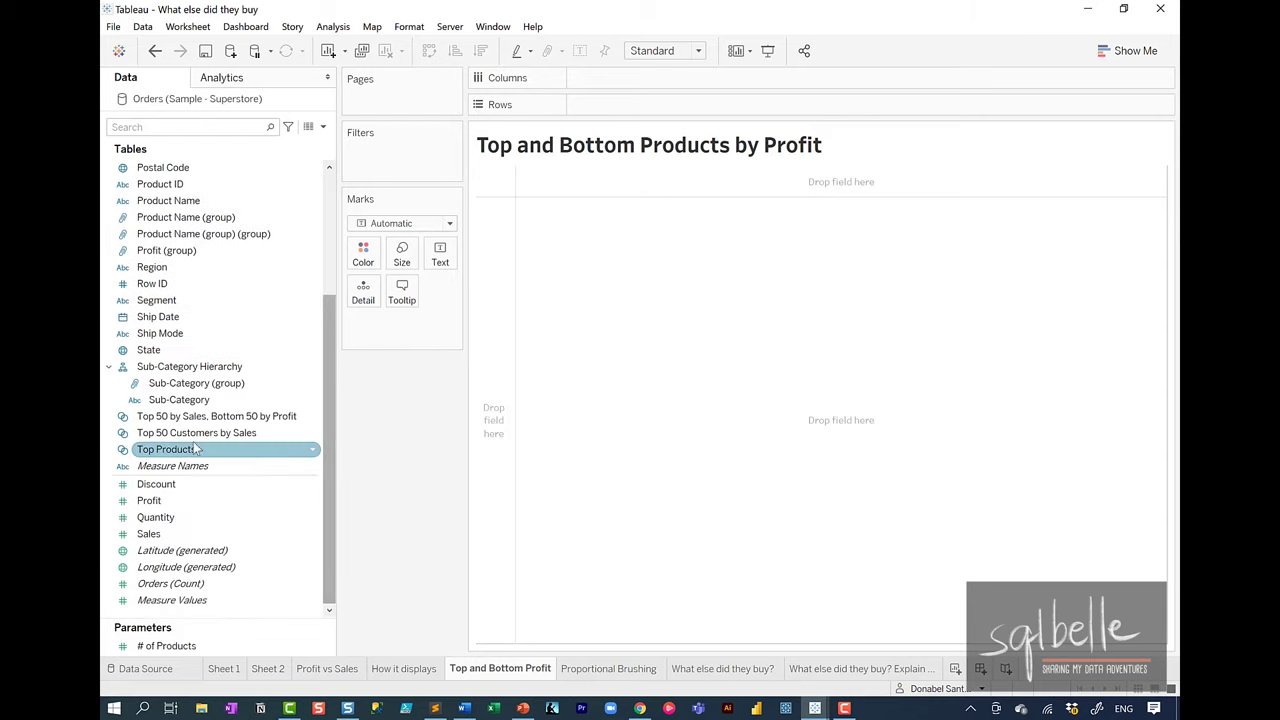
left_click(171, 453)
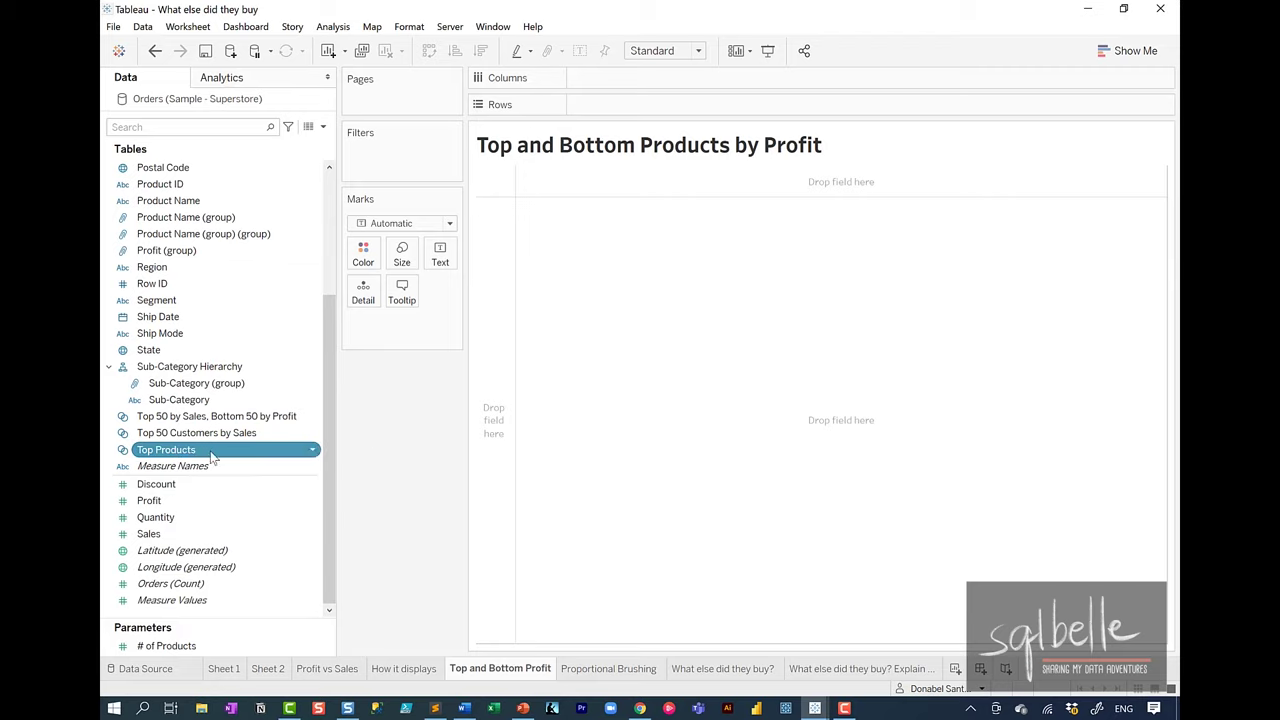
right_click(210, 453)
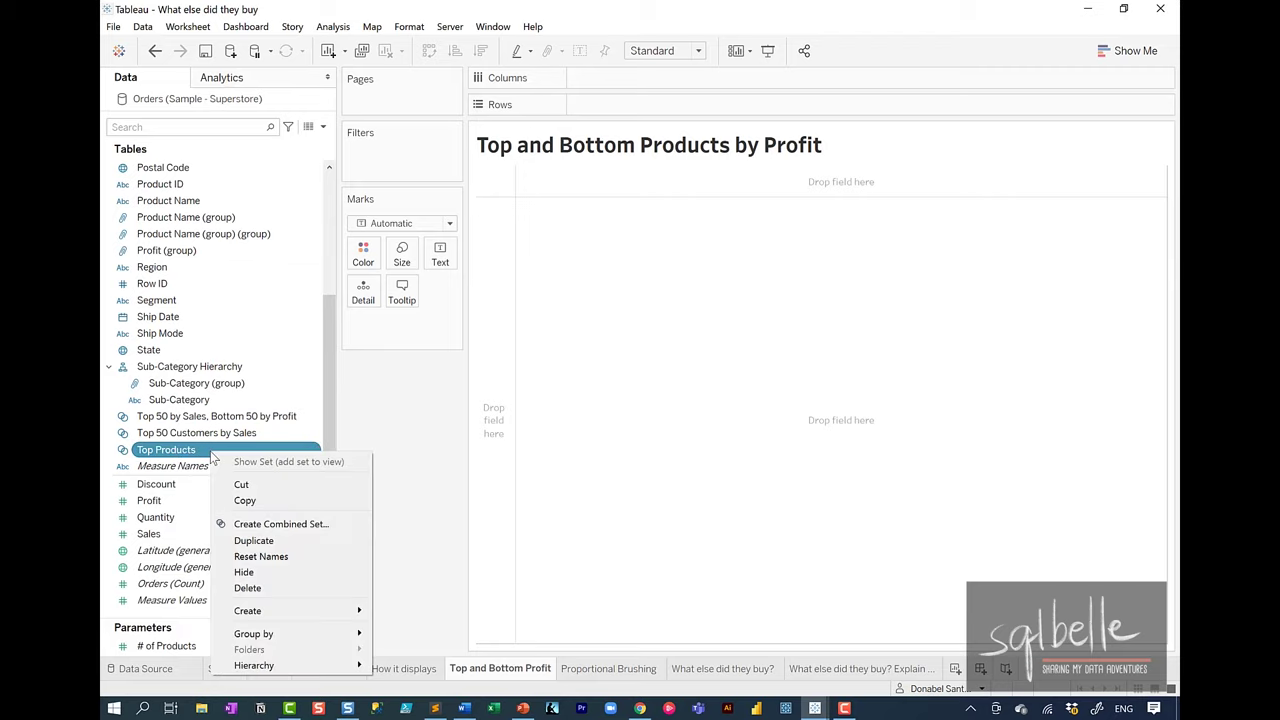
left_click(262, 523)
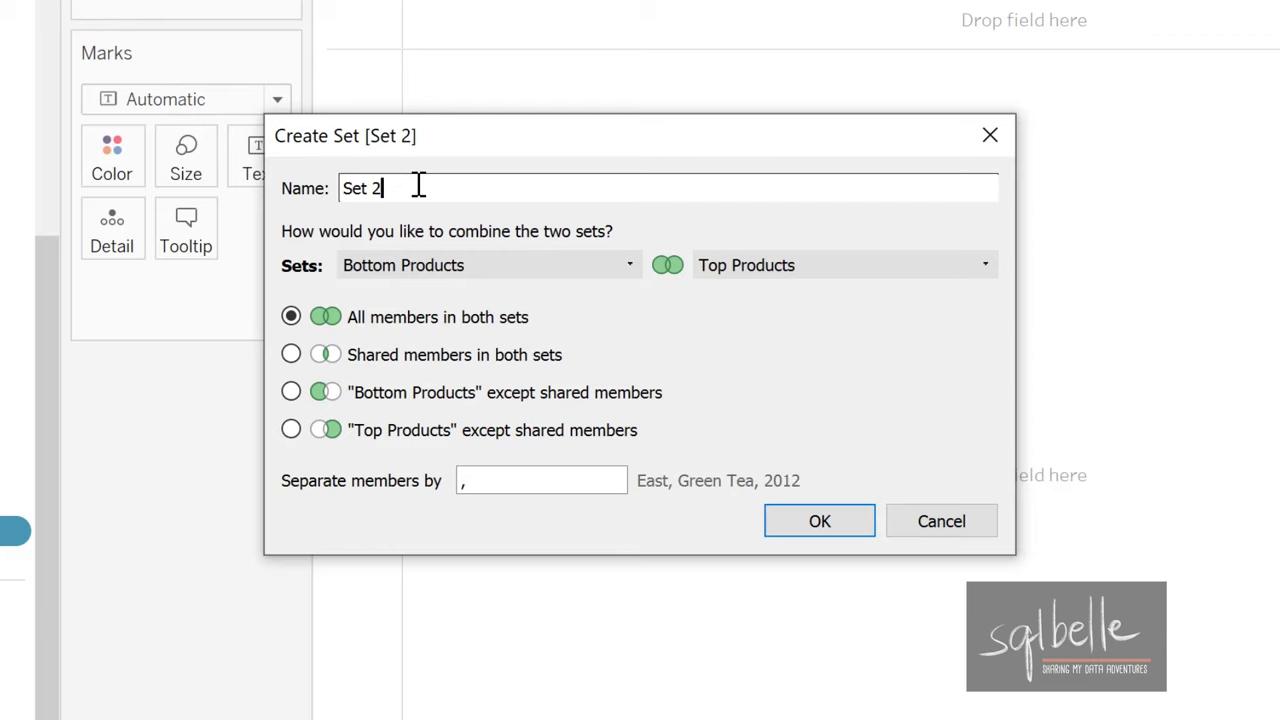
Step: Name the combined set "Top and Bottom Products" and create it with all members in both sets
left_click_drag(418, 187, 271, 186)
type("Top and ")
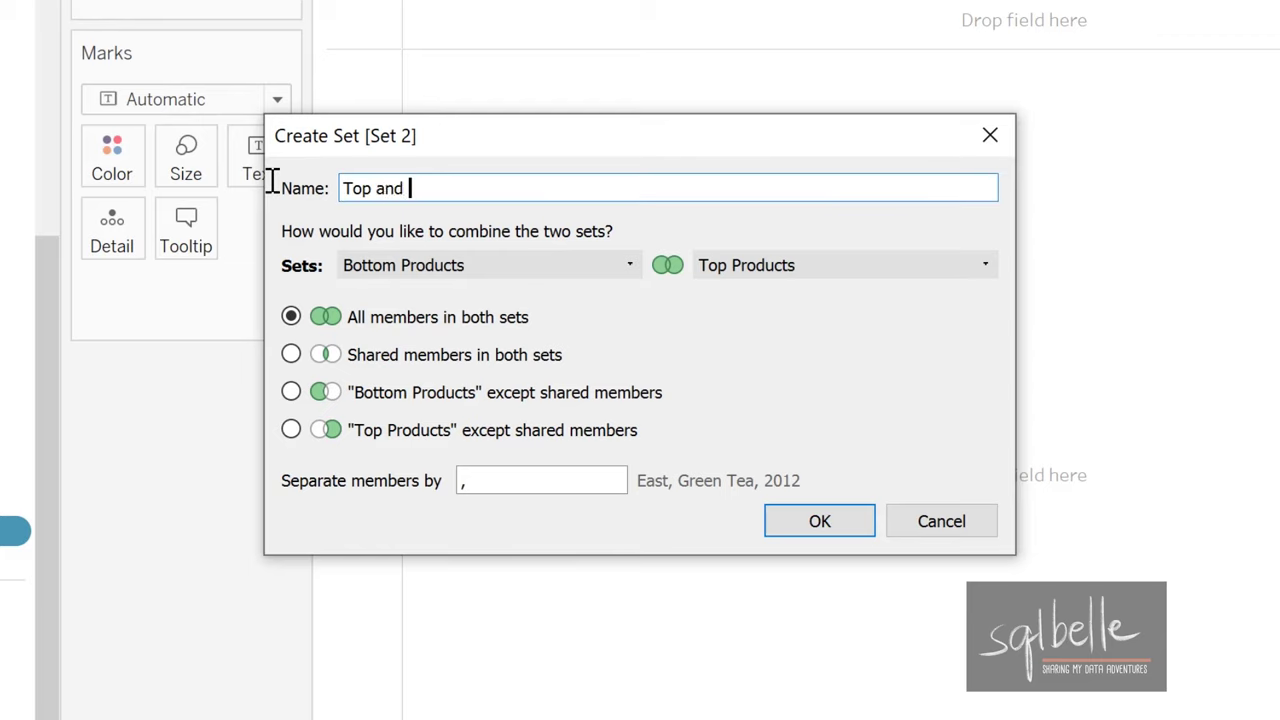
type("Bottom Product")
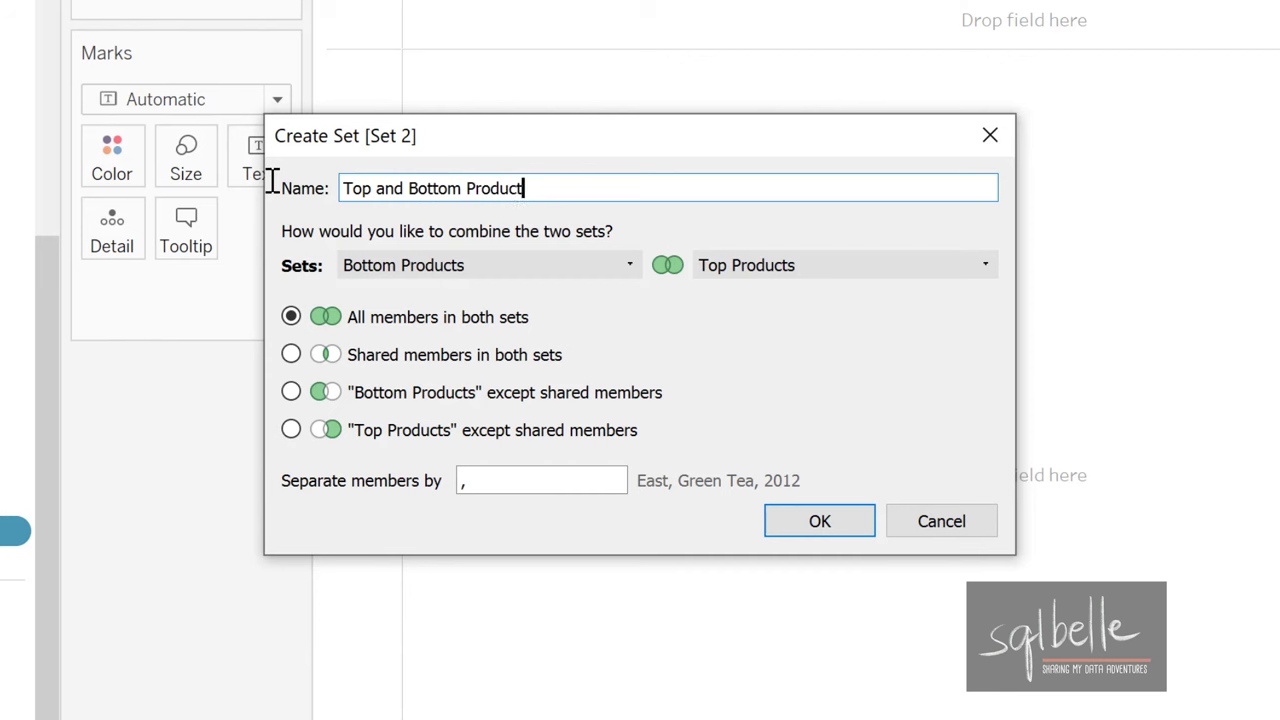
type("s")
left_click(817, 518)
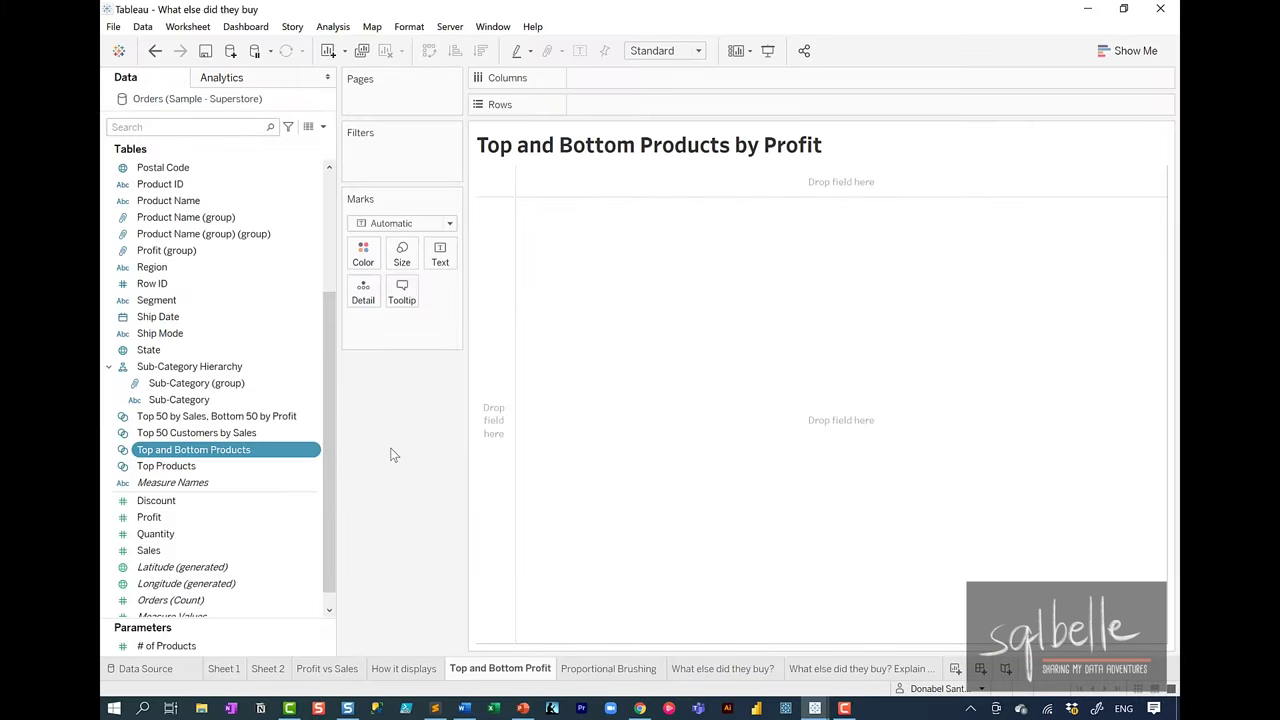
Step: Build a bar chart with all Product Name members as rows and the sum of Profit as columns
left_click_drag(215, 201, 700, 104)
left_click(640, 346)
left_click_drag(150, 517, 640, 78)
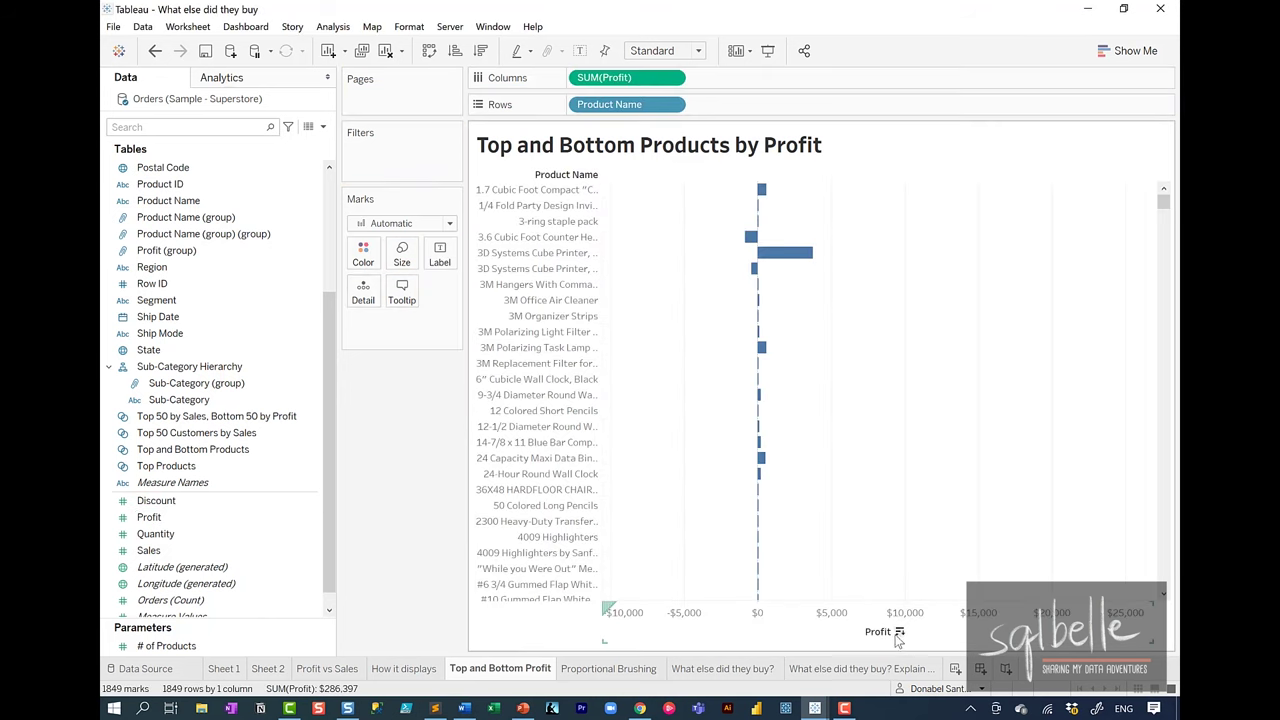
Step: Sort the products by descending Profit and filter the chart with the Top and Bottom Products set
left_click(899, 633)
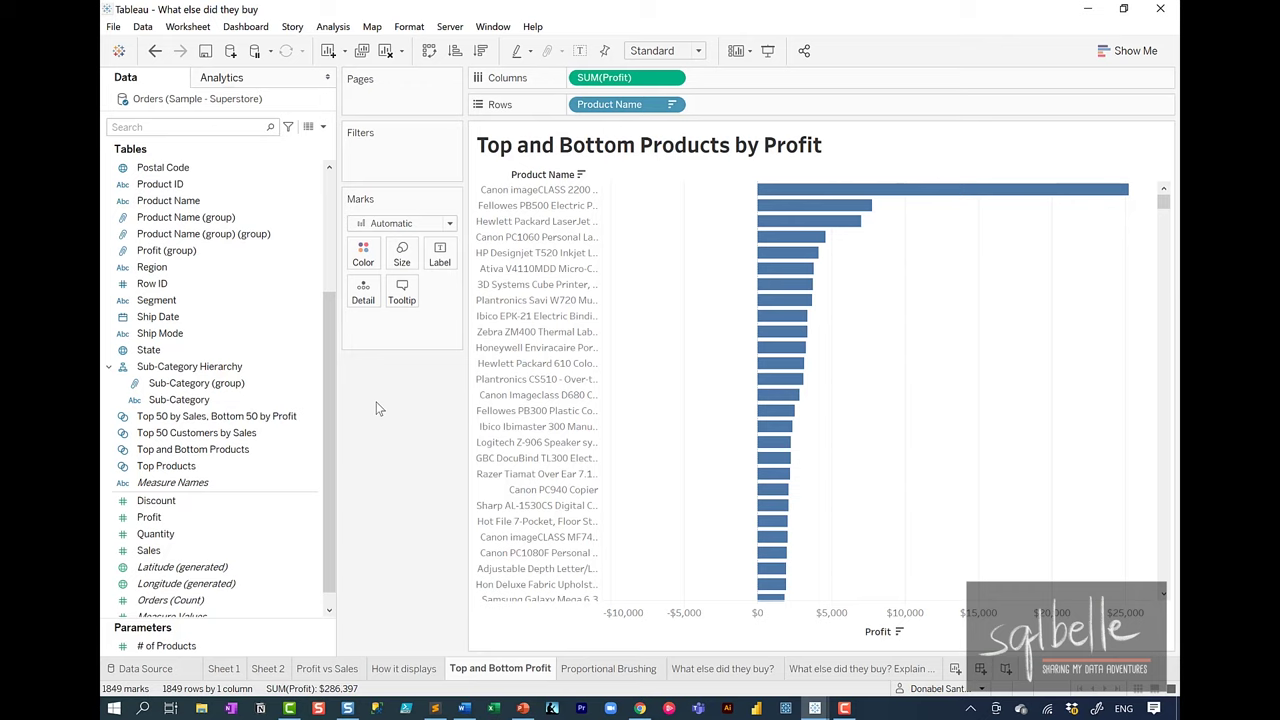
left_click_drag(208, 450, 437, 156)
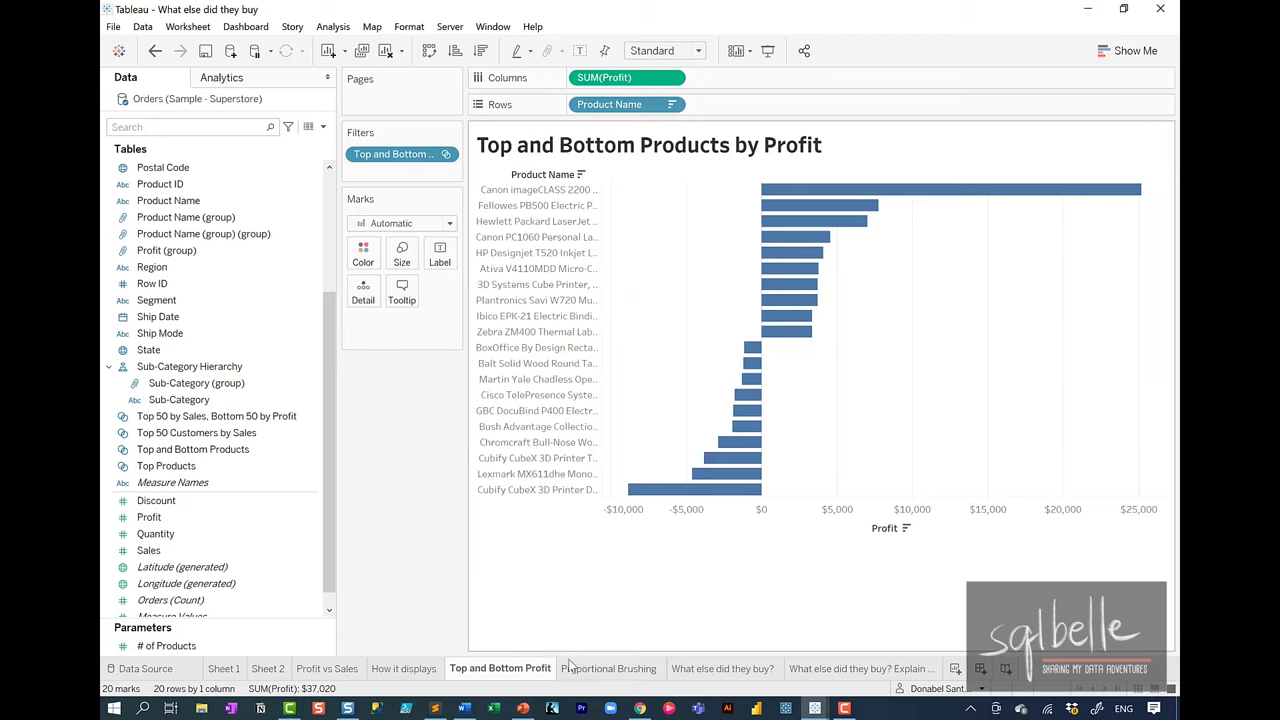
Step: On the Proportional Brushing sheet, build a single bar from the sum of Profit and fit it to the entire view
left_click(608, 668)
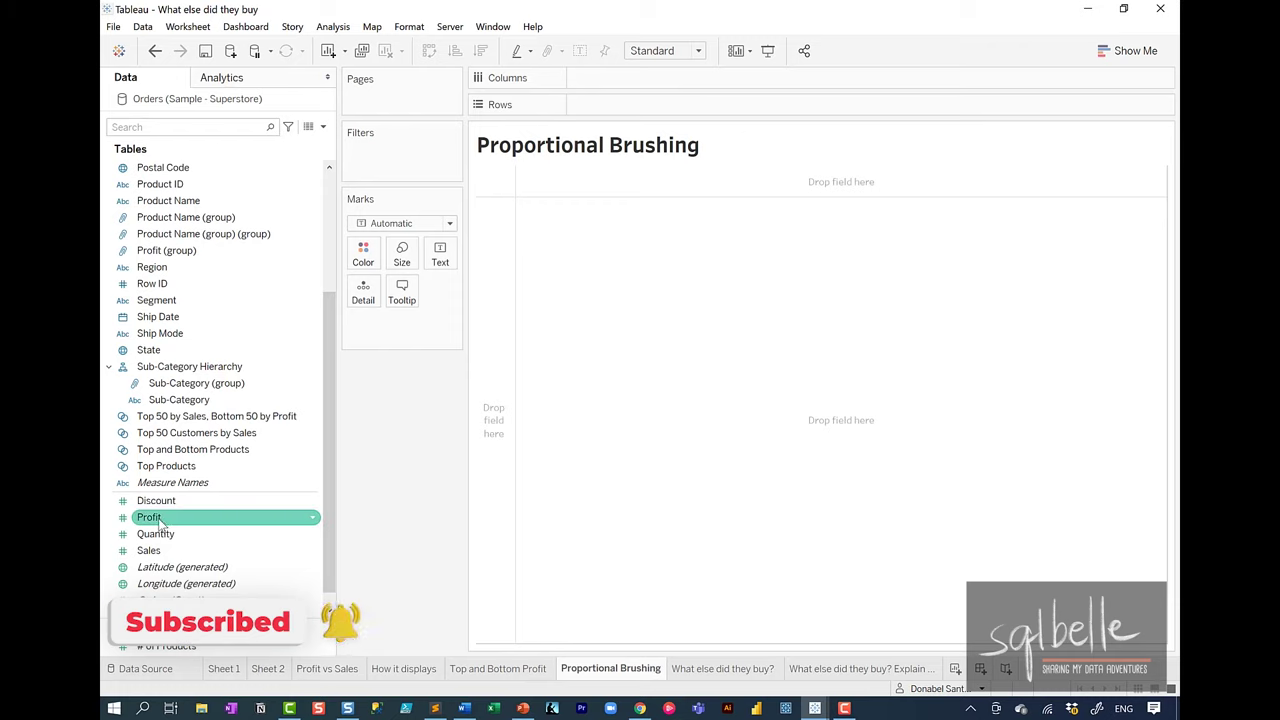
left_click_drag(158, 518, 600, 78)
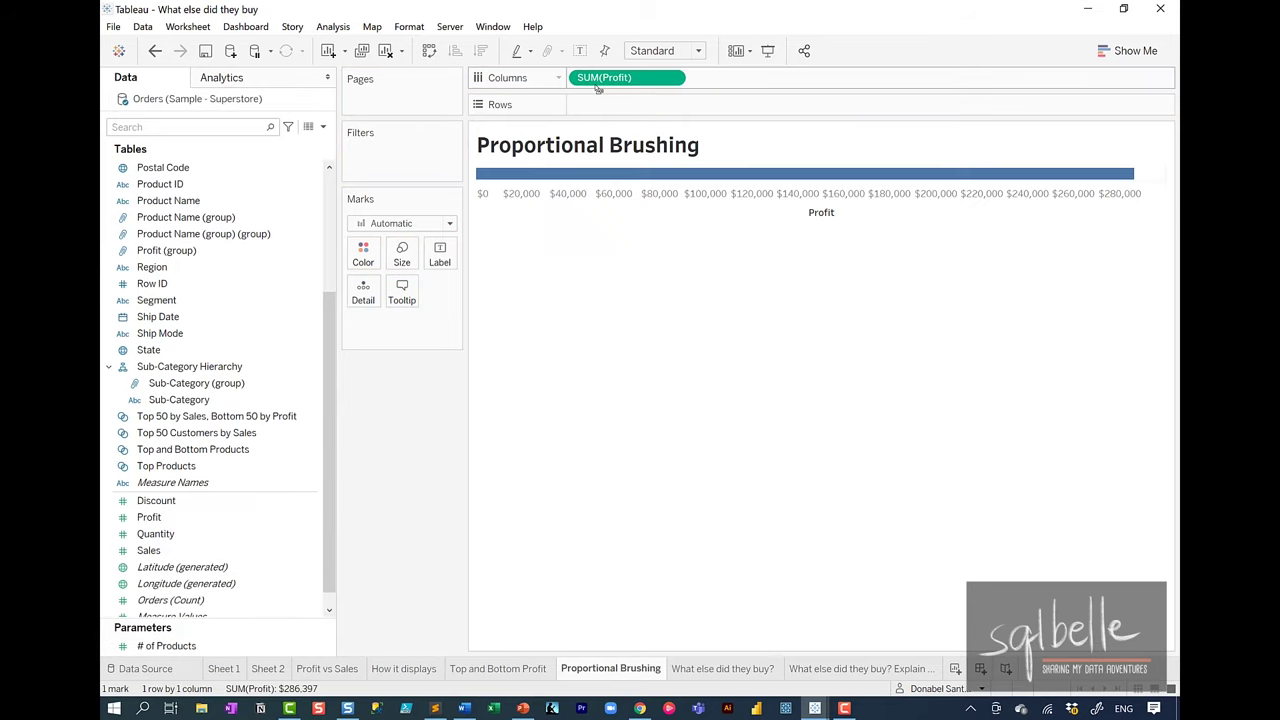
left_click(670, 51)
left_click(650, 113)
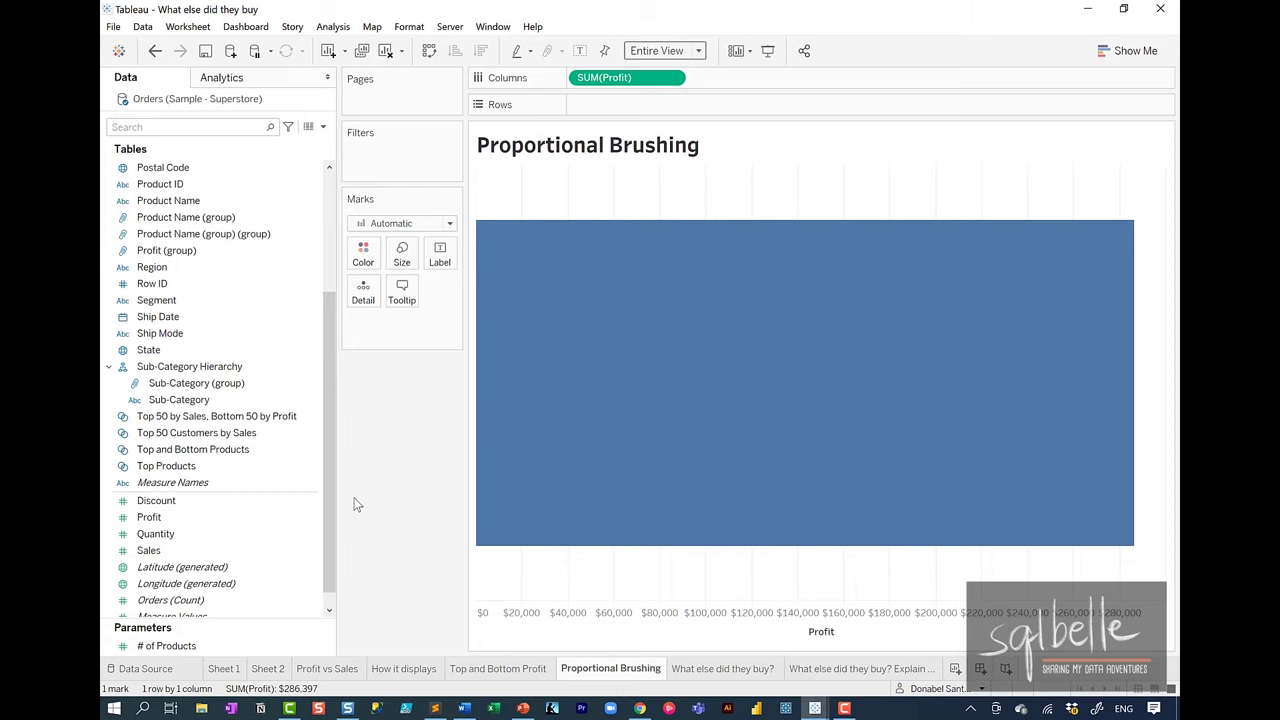
Step: Color the Profit bar by Top Products set membership and place its legend beneath the marks card, with Out listed before In
left_click_drag(165, 466, 405, 452)
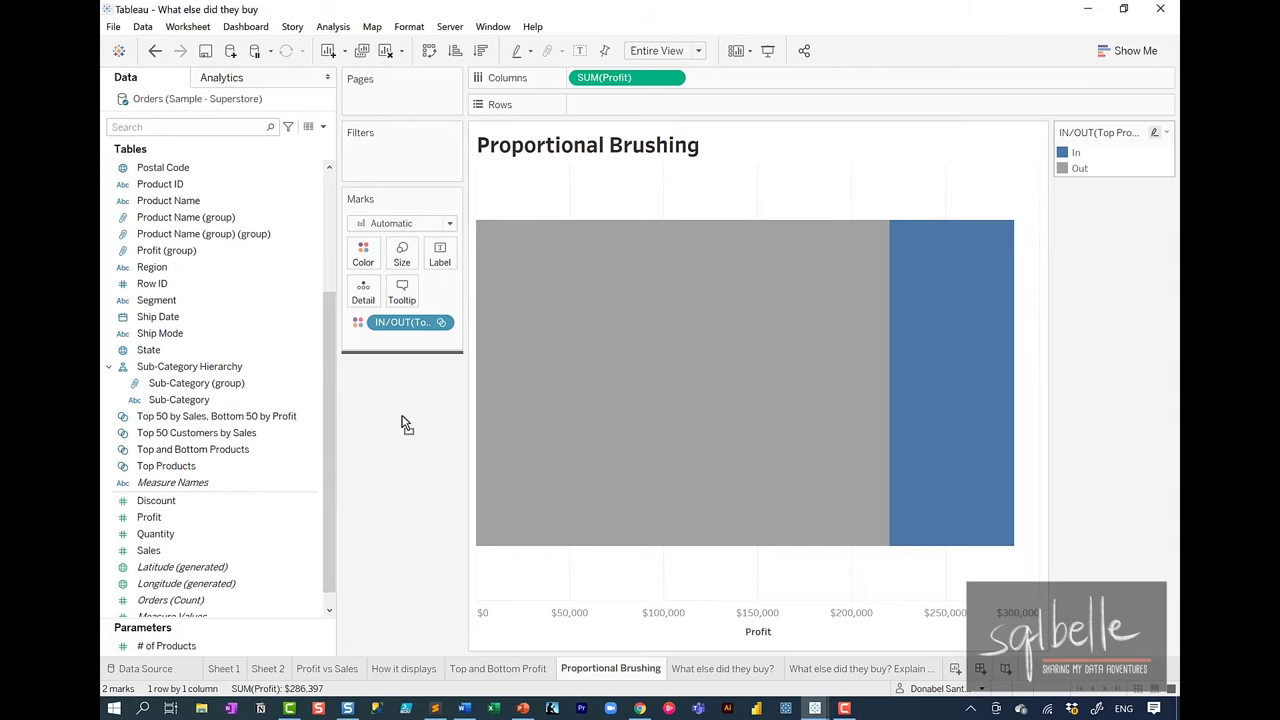
left_click_drag(405, 424, 400, 432)
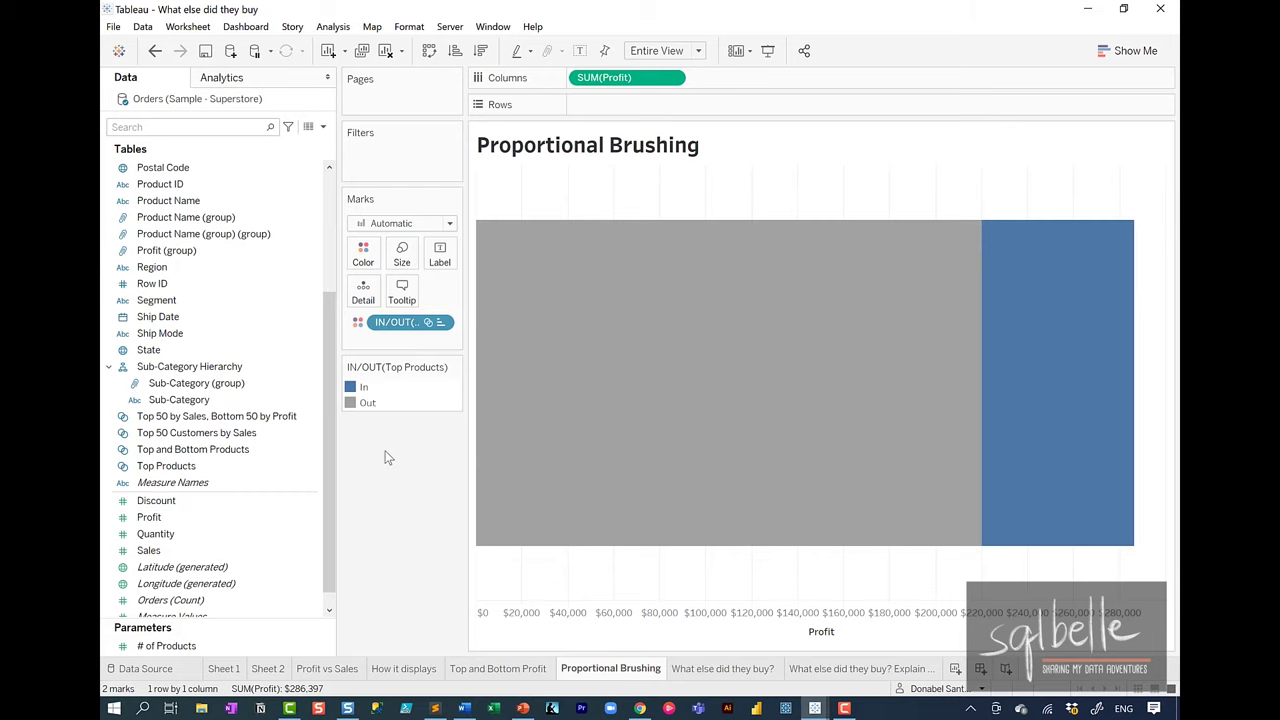
left_click(366, 390)
left_click_drag(371, 407, 380, 500)
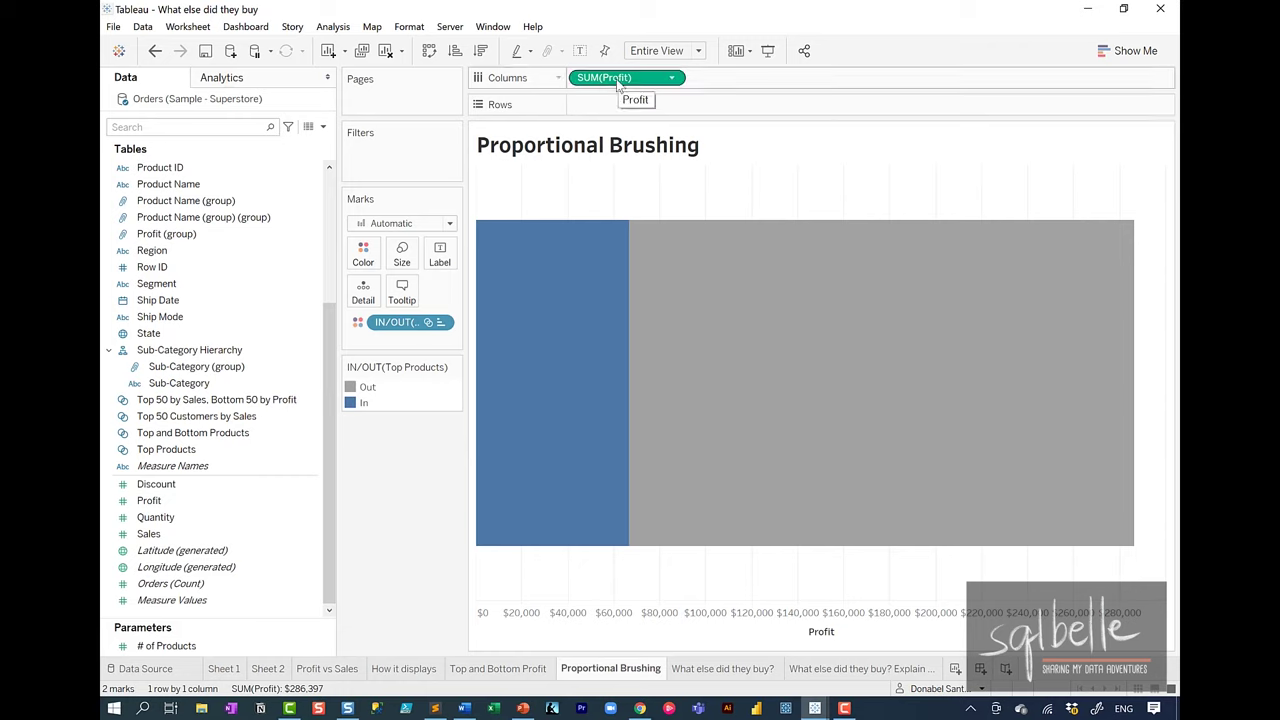
Step: Convert the Profit axis to percent of total and label the bar segments with both the sum of Profit and its percent of total
left_click_drag(617, 86, 440, 255)
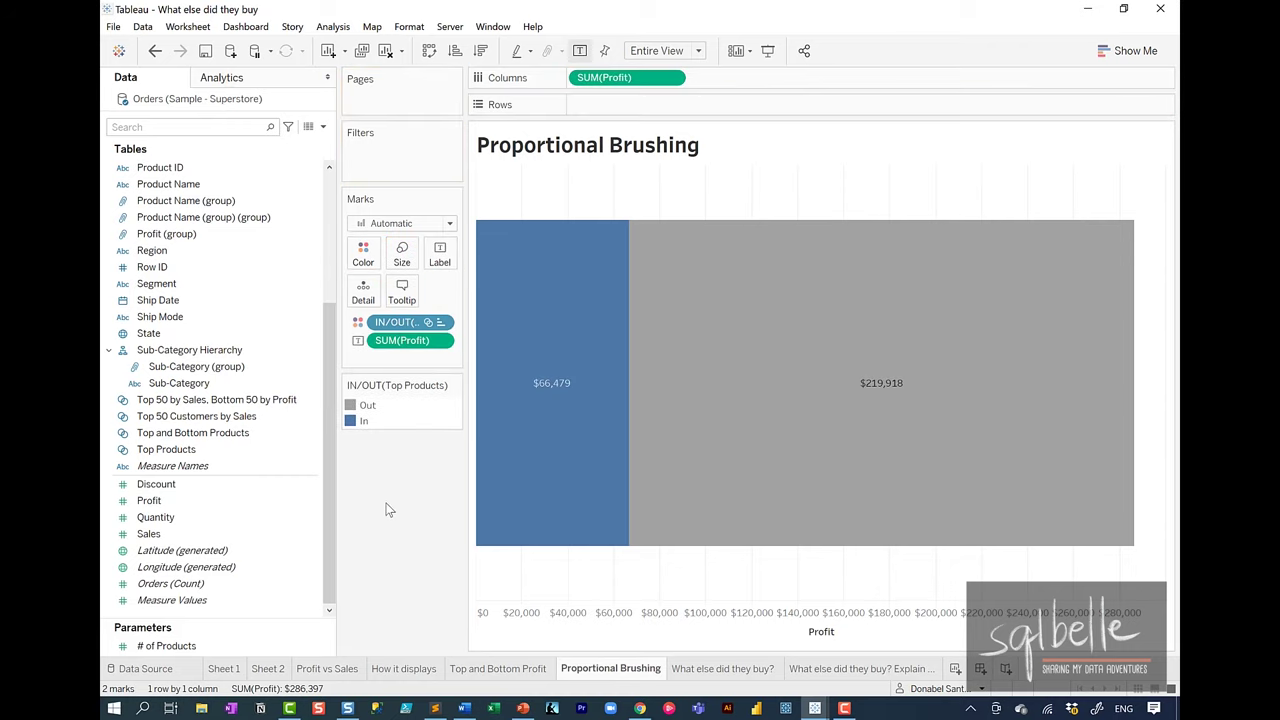
left_click(671, 77)
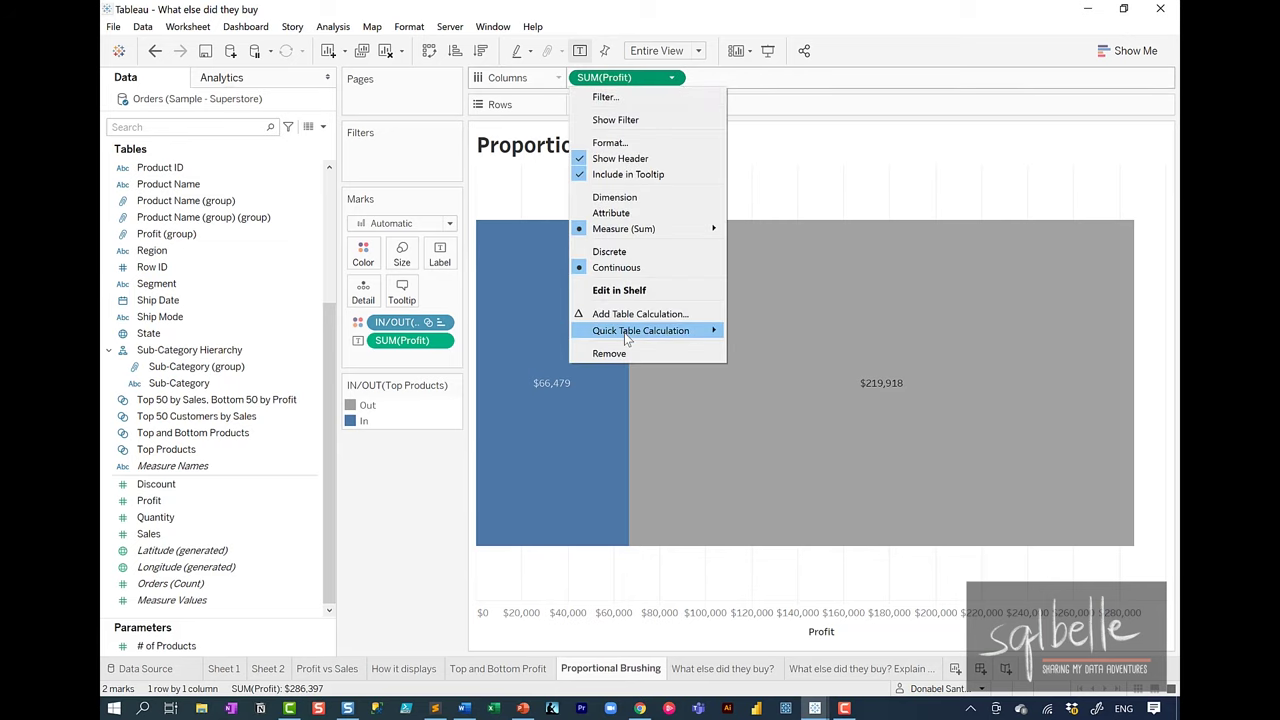
mouse_move(624, 331)
left_click(777, 380)
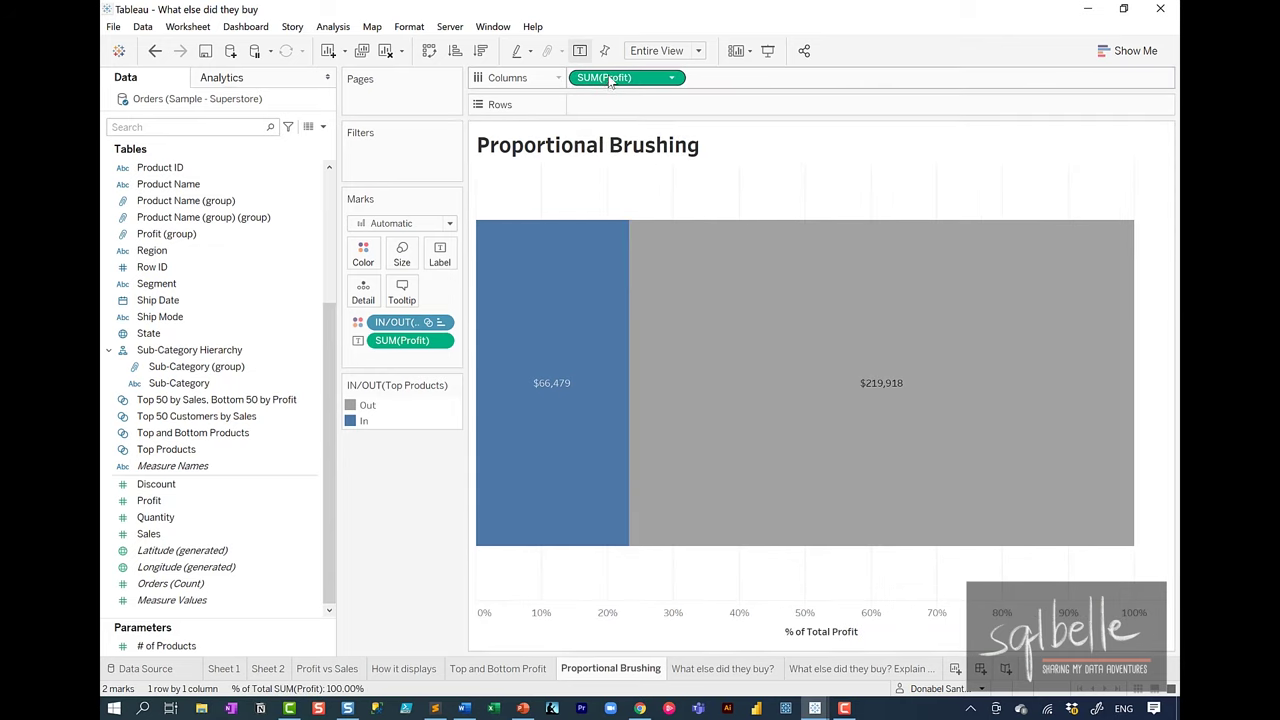
left_click_drag(610, 77, 440, 250)
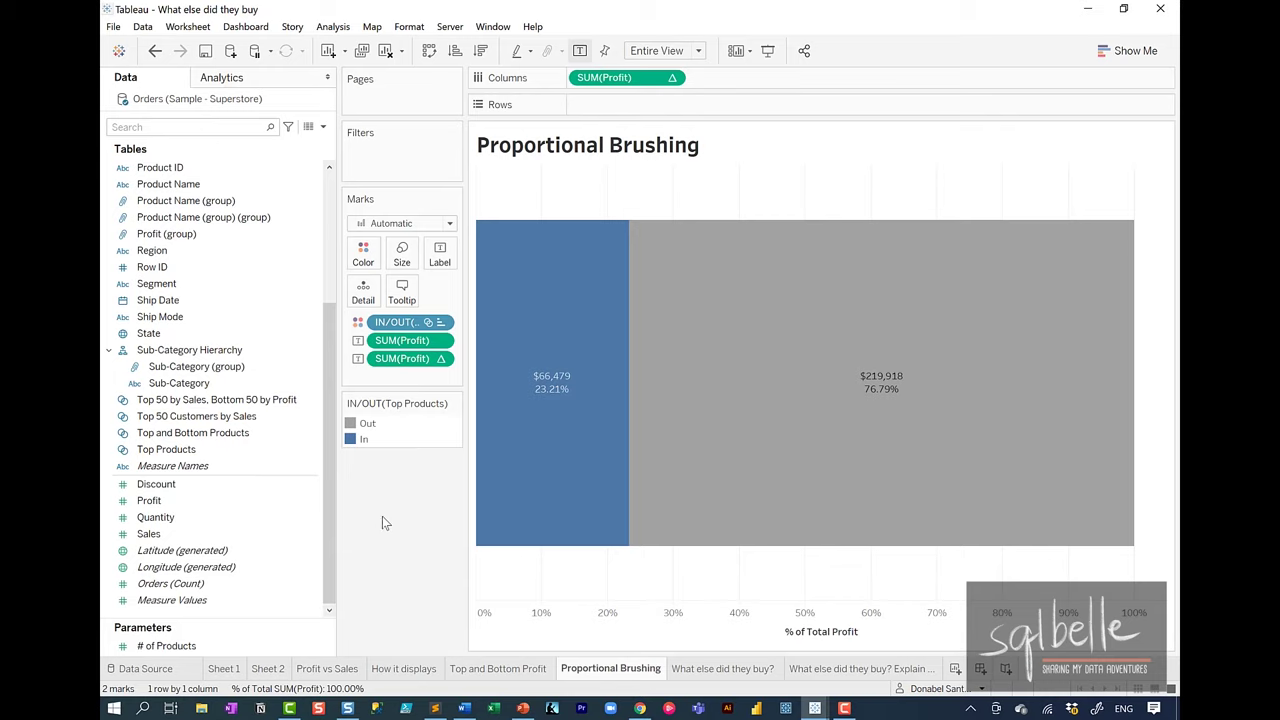
Step: Break the proportional bar down by Region in the rows and add totals to the chart
left_click_drag(160, 251, 683, 108)
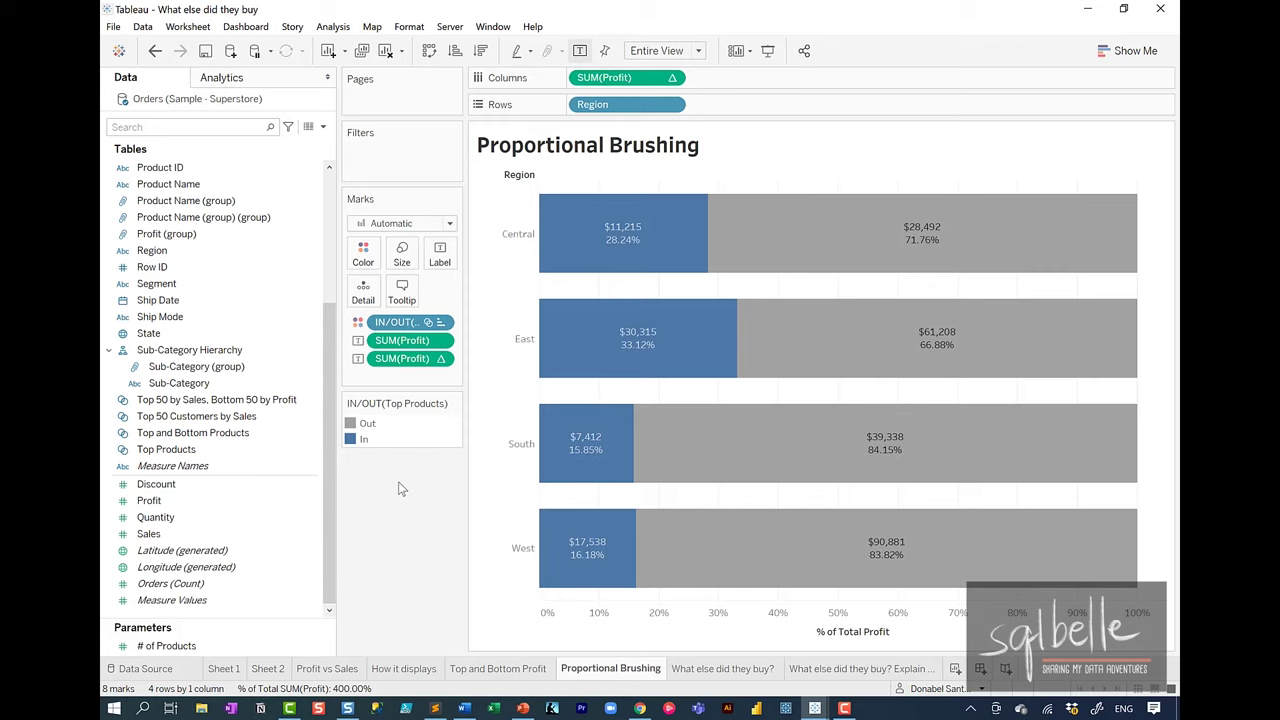
left_click(228, 78)
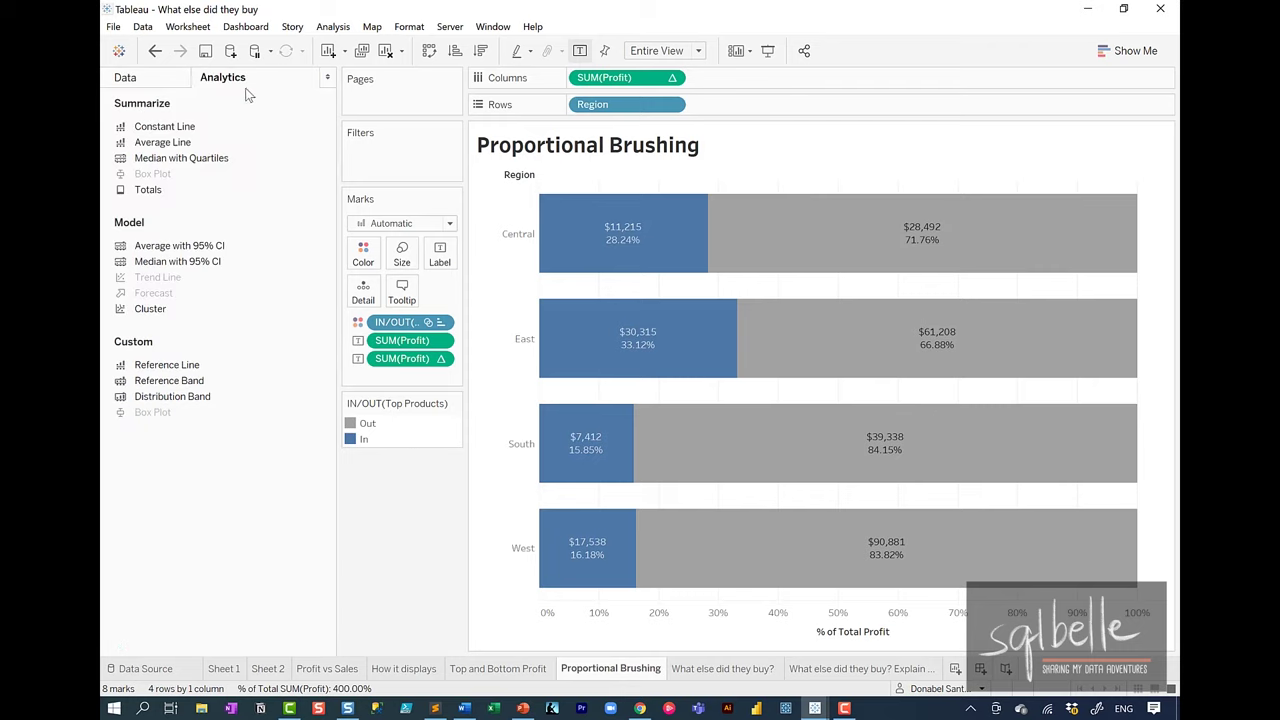
double_click(237, 196)
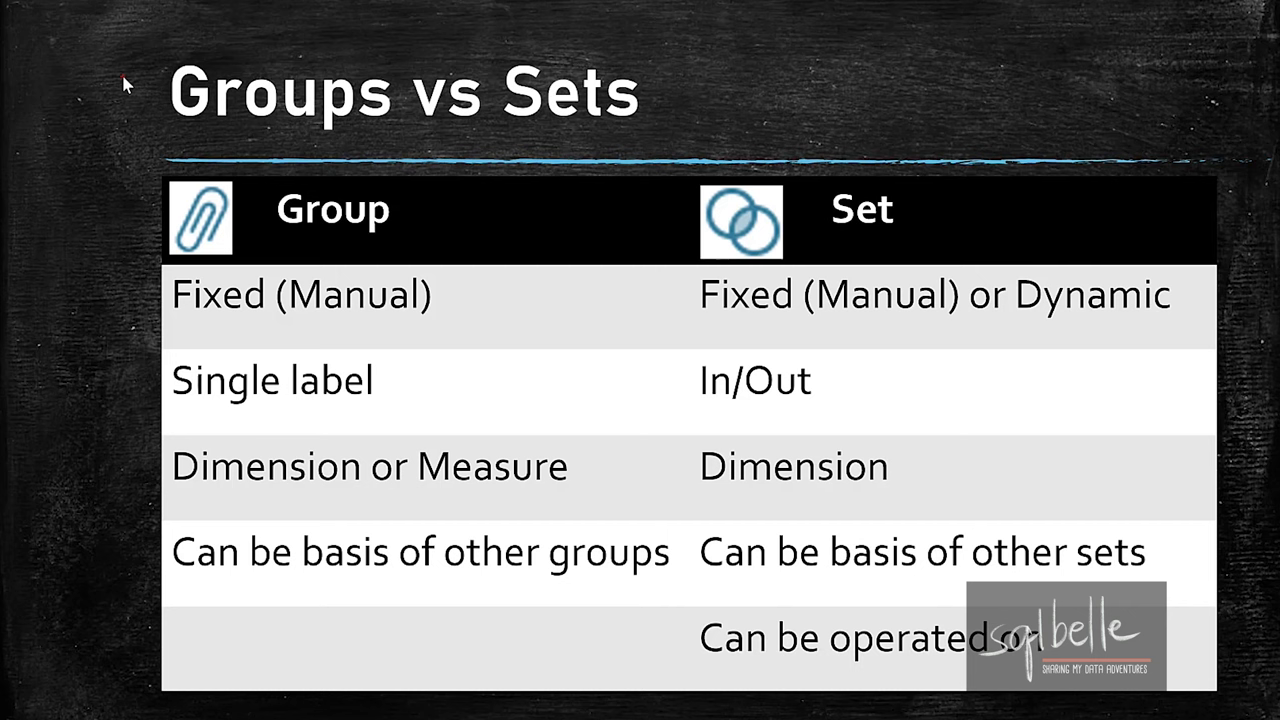
mouse_move(228, 174)
left_mouse_down()
mouse_move(155, 228)
mouse_move(245, 180)
left_mouse_up()
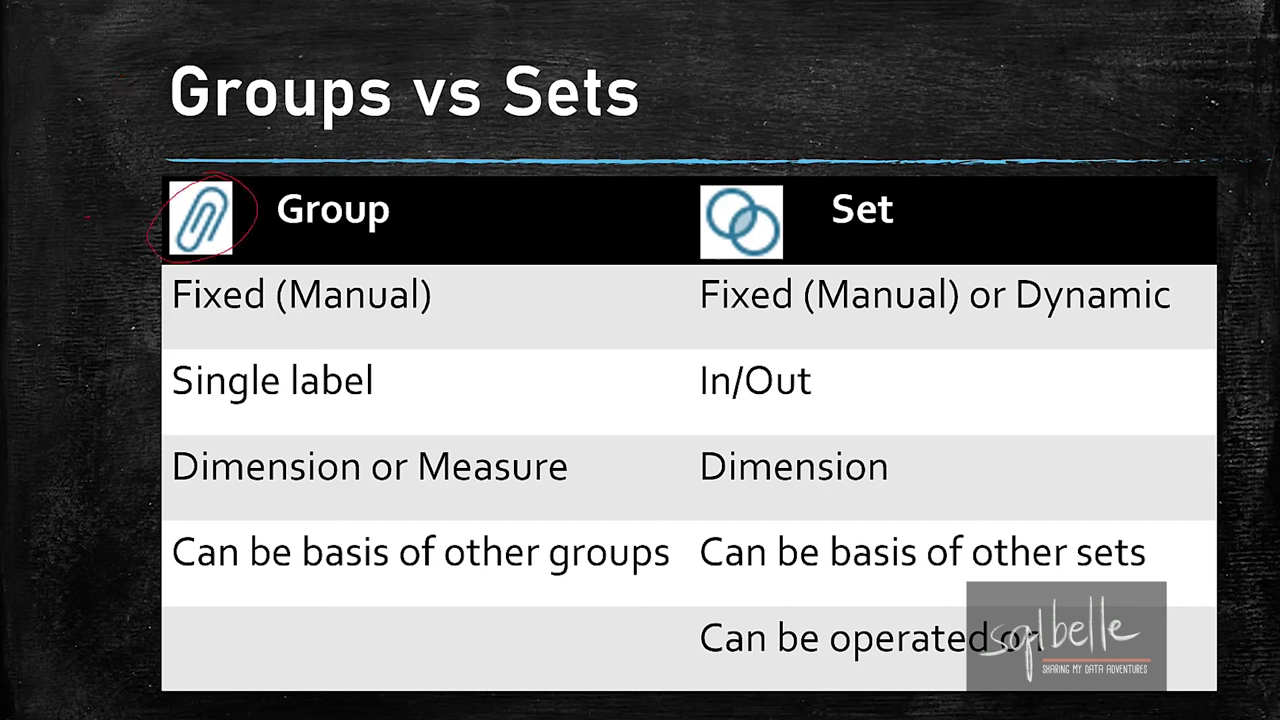
mouse_move(770, 166)
left_mouse_down()
mouse_move(722, 262)
mouse_move(800, 172)
left_mouse_up()
mouse_move(312, 270)
left_mouse_down()
mouse_move(230, 276)
mouse_move(455, 336)
mouse_move(435, 286)
left_mouse_up()
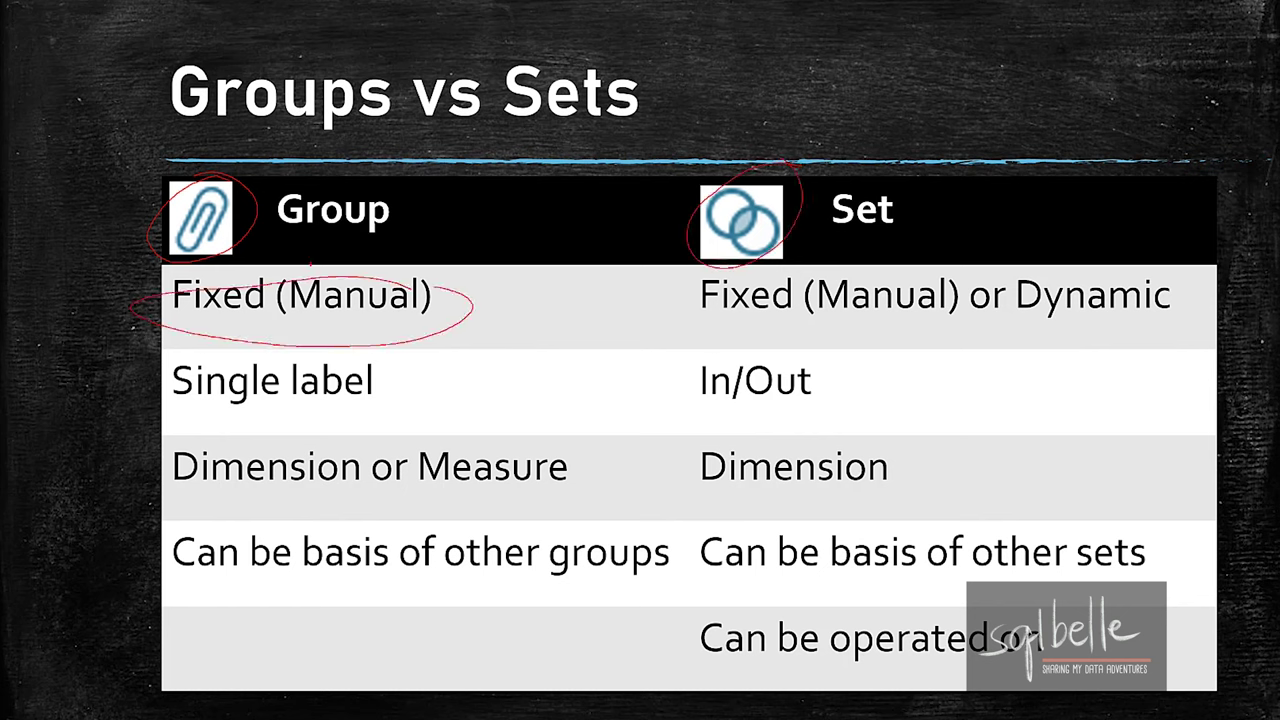